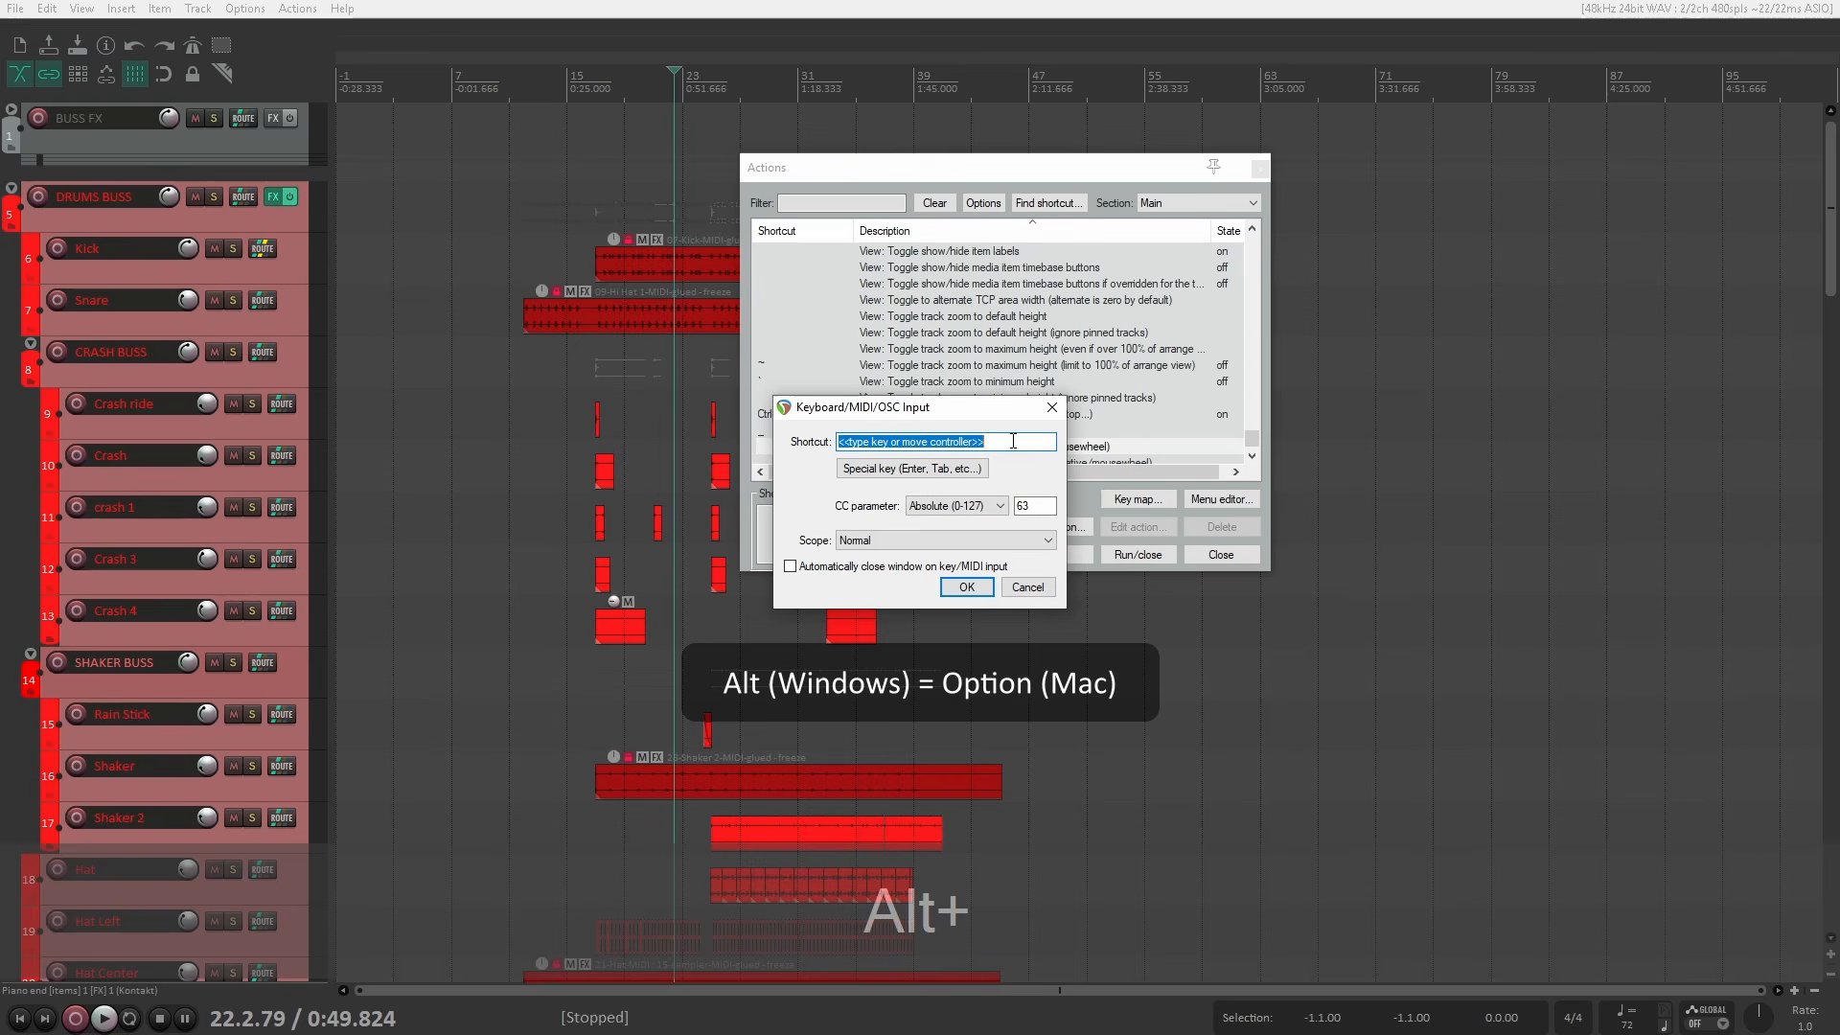
# Assign Alt+Mousewheel to the action View: Zoom horizontally, override the existing mapping, and test the zoom in the arrange view.
pyautogui.keyDown('alt'); pyautogui.scroll(-1, 1013, 441); pyautogui.keyUp('alt')
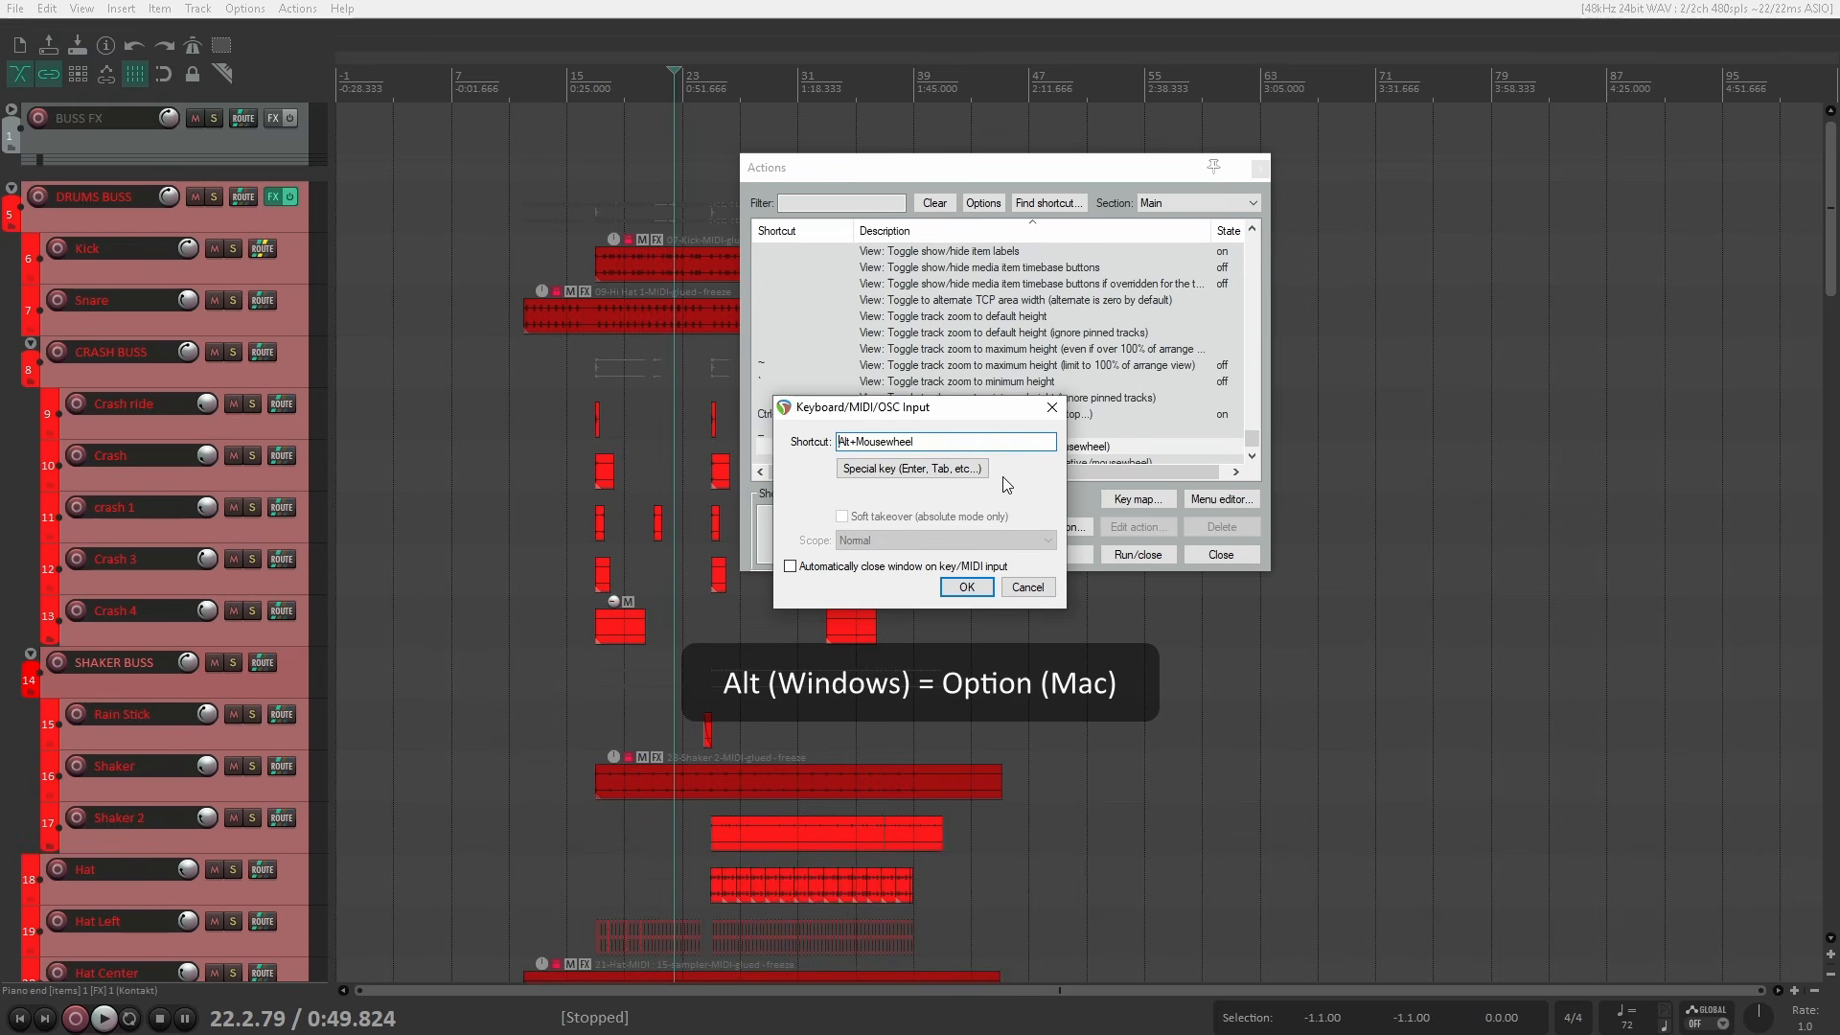
pyautogui.click(963, 586)
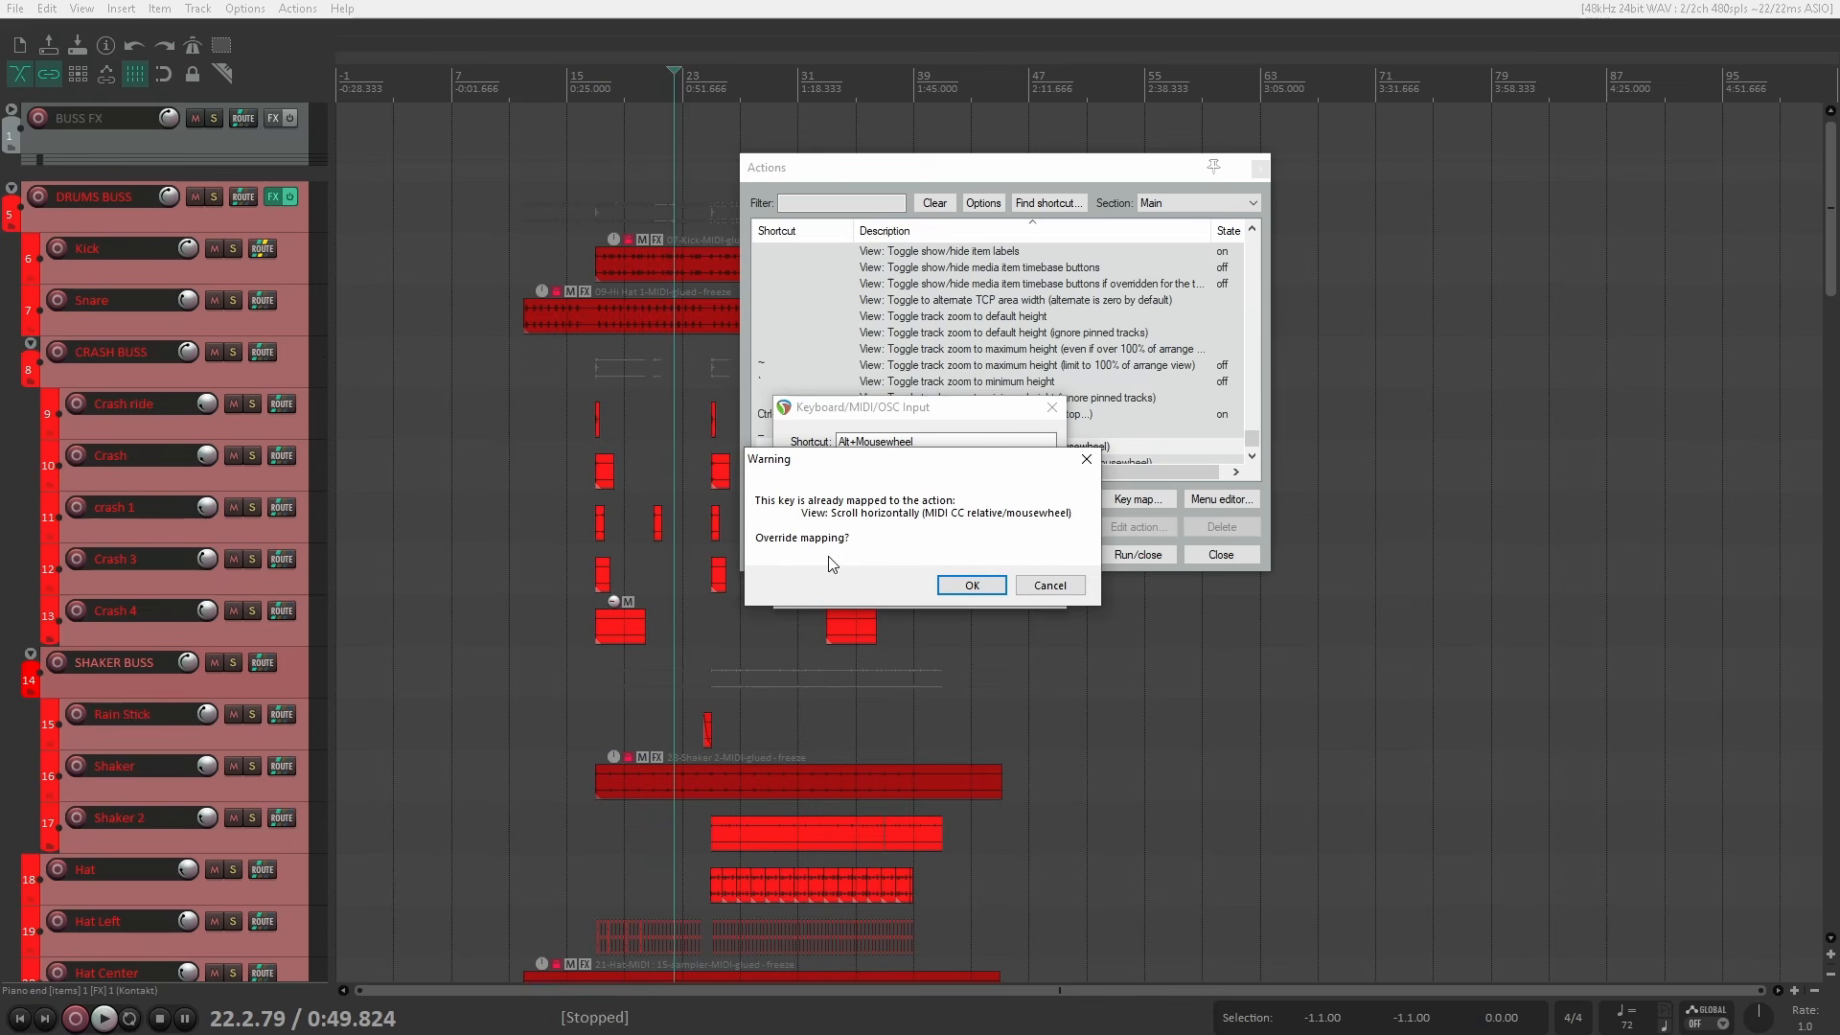
pyautogui.click(972, 585)
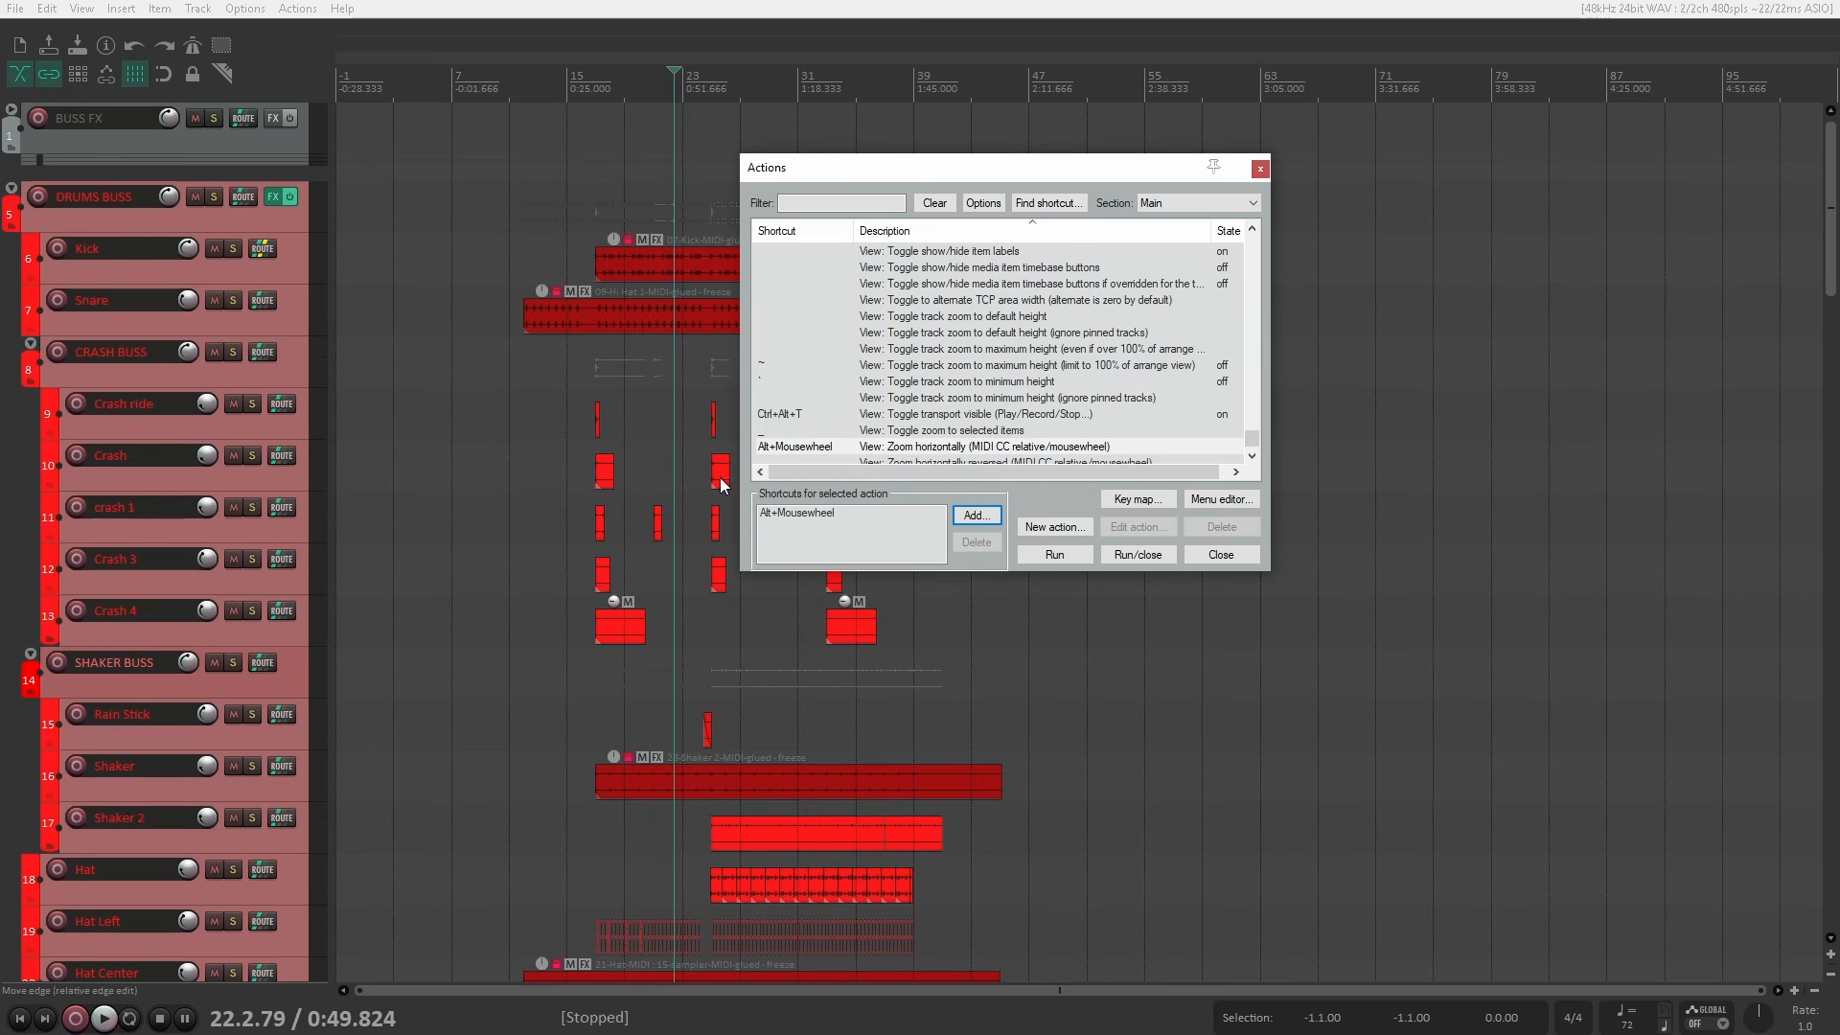
pyautogui.keyDown('alt'); pyautogui.scroll(3, 693, 466); pyautogui.keyUp('alt')
pyautogui.keyDown('alt'); pyautogui.scroll(-3, 693, 465); pyautogui.keyUp('alt')
# Filter the actions for "scroll vertical" and replace the Ctrl+Alt+Mousewheel shortcut of View: Scroll vertically with plain Mousewheel.
pyautogui.write('scroll vertical')
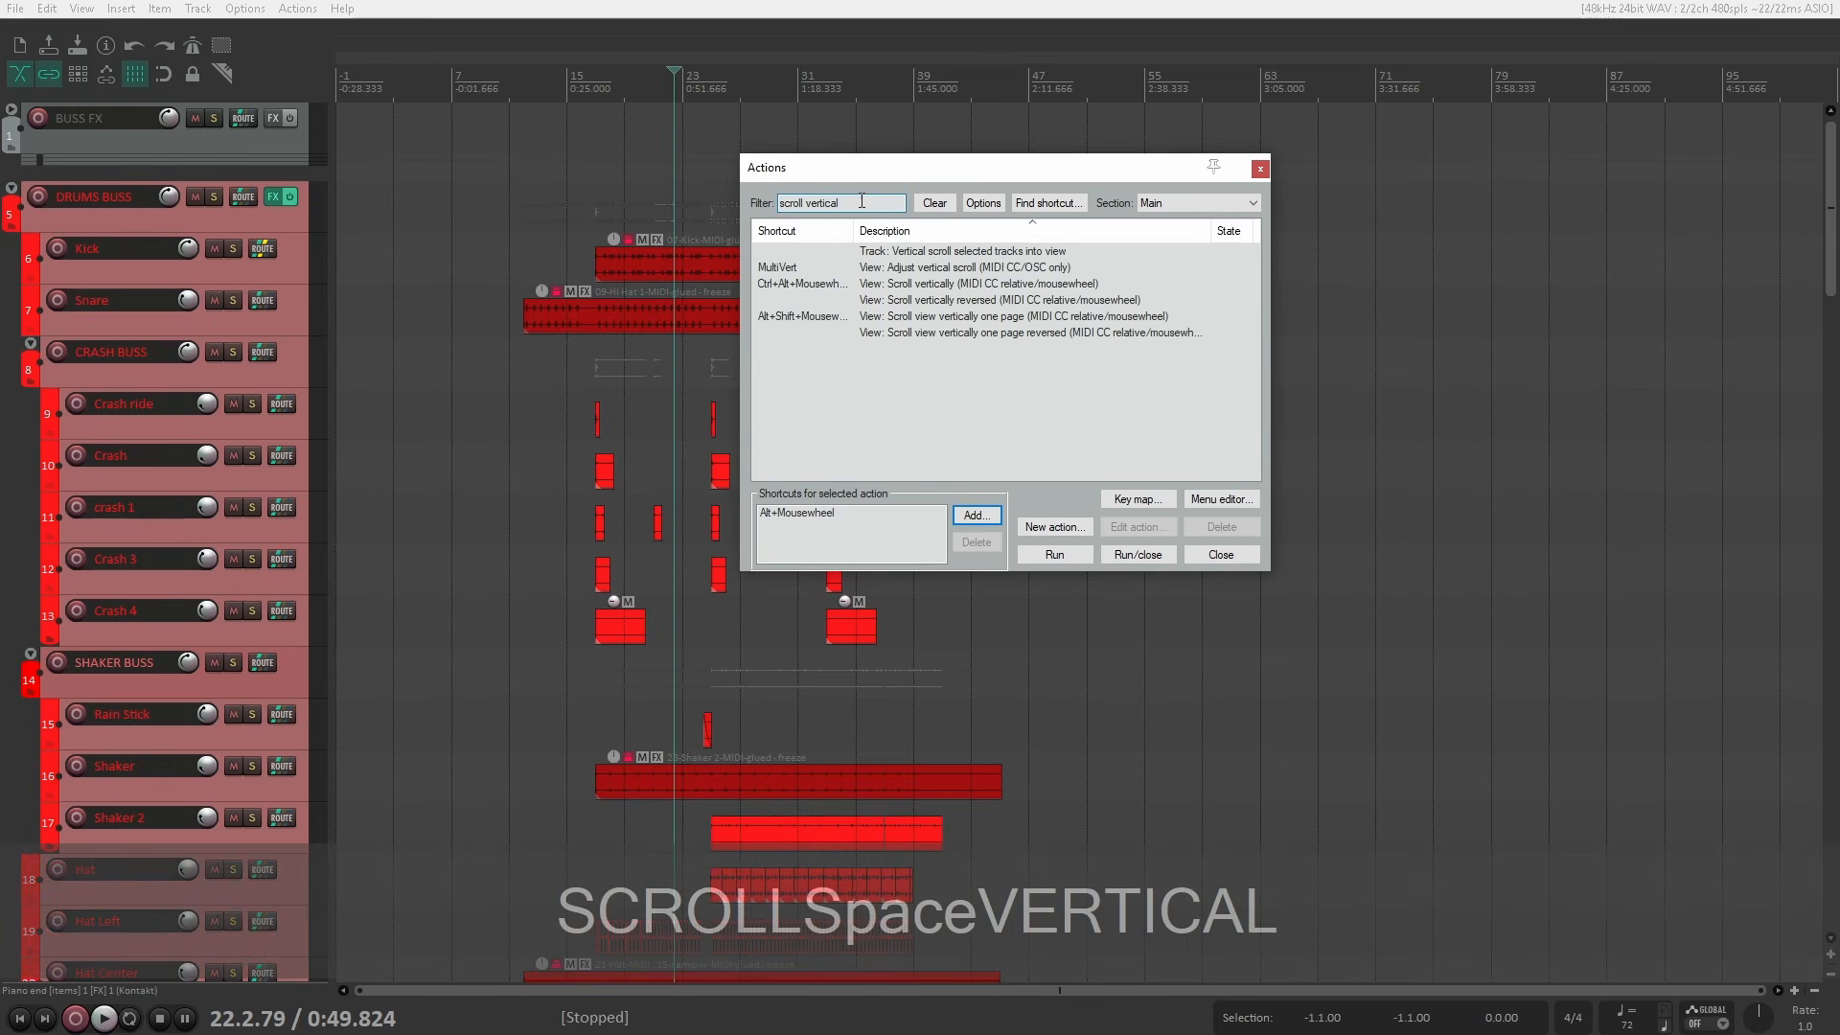
pyautogui.click(946, 285)
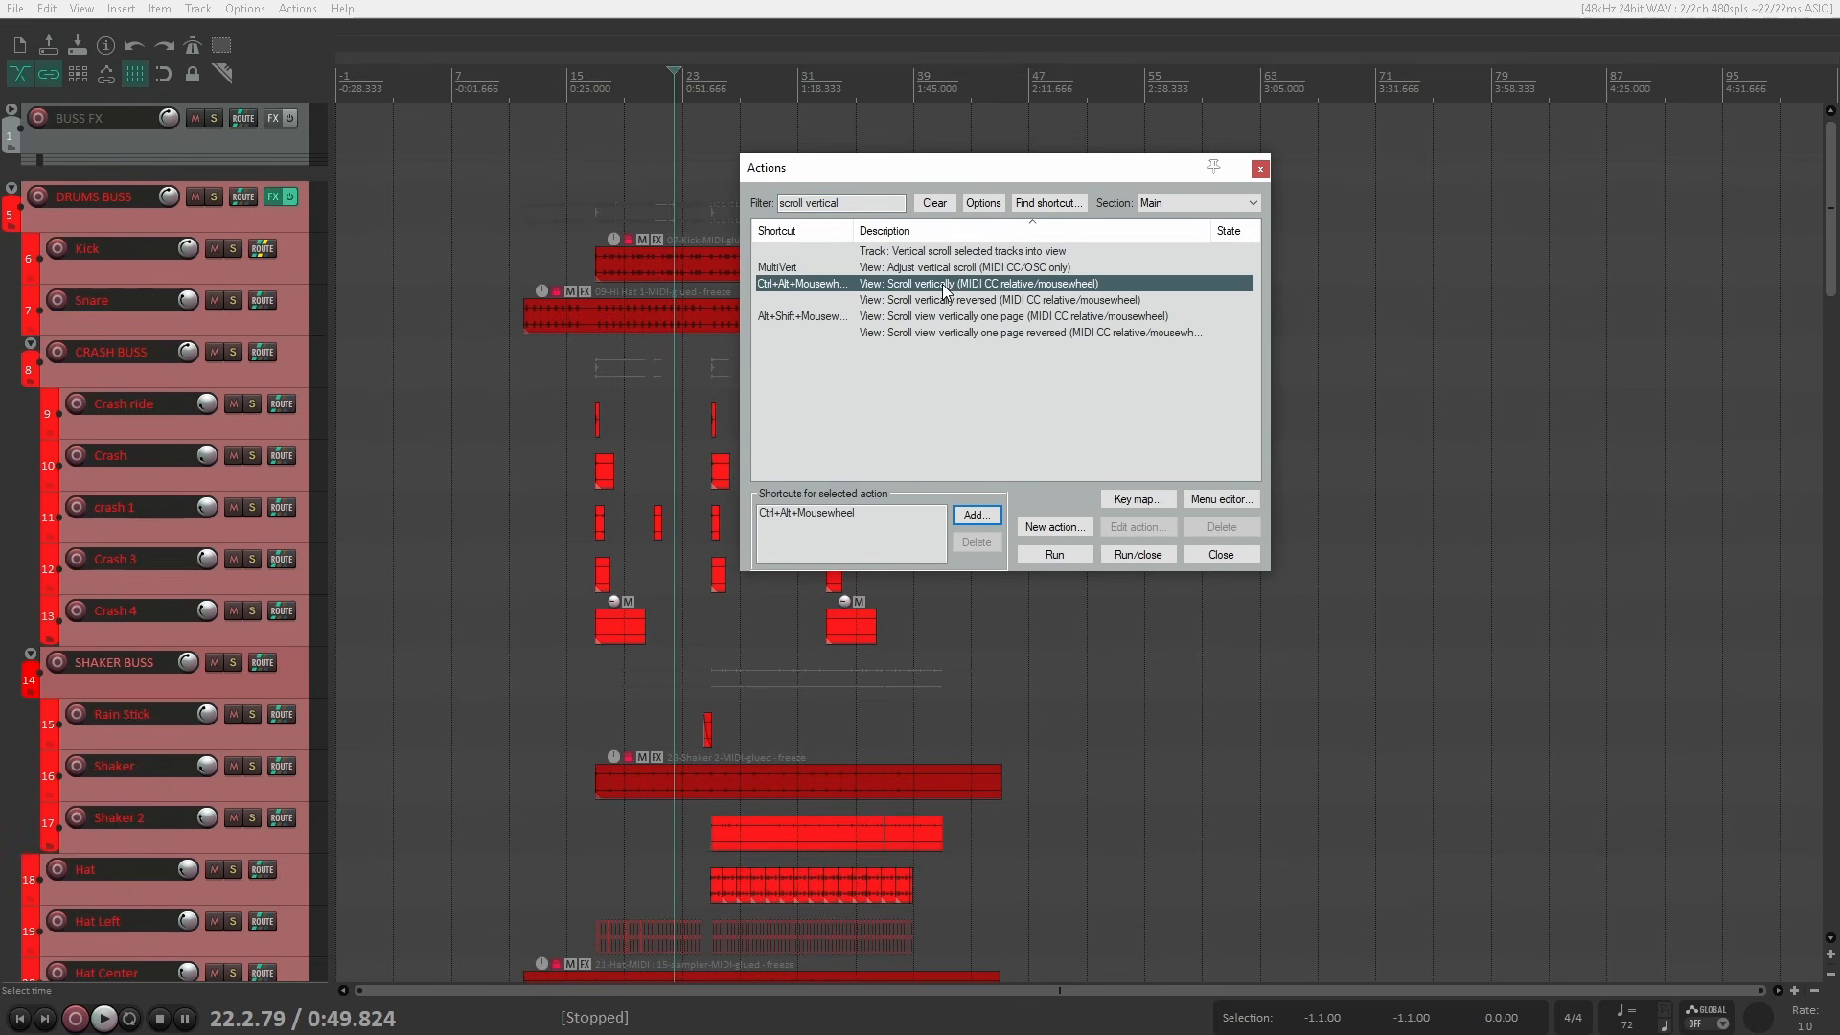
pyautogui.click(826, 514)
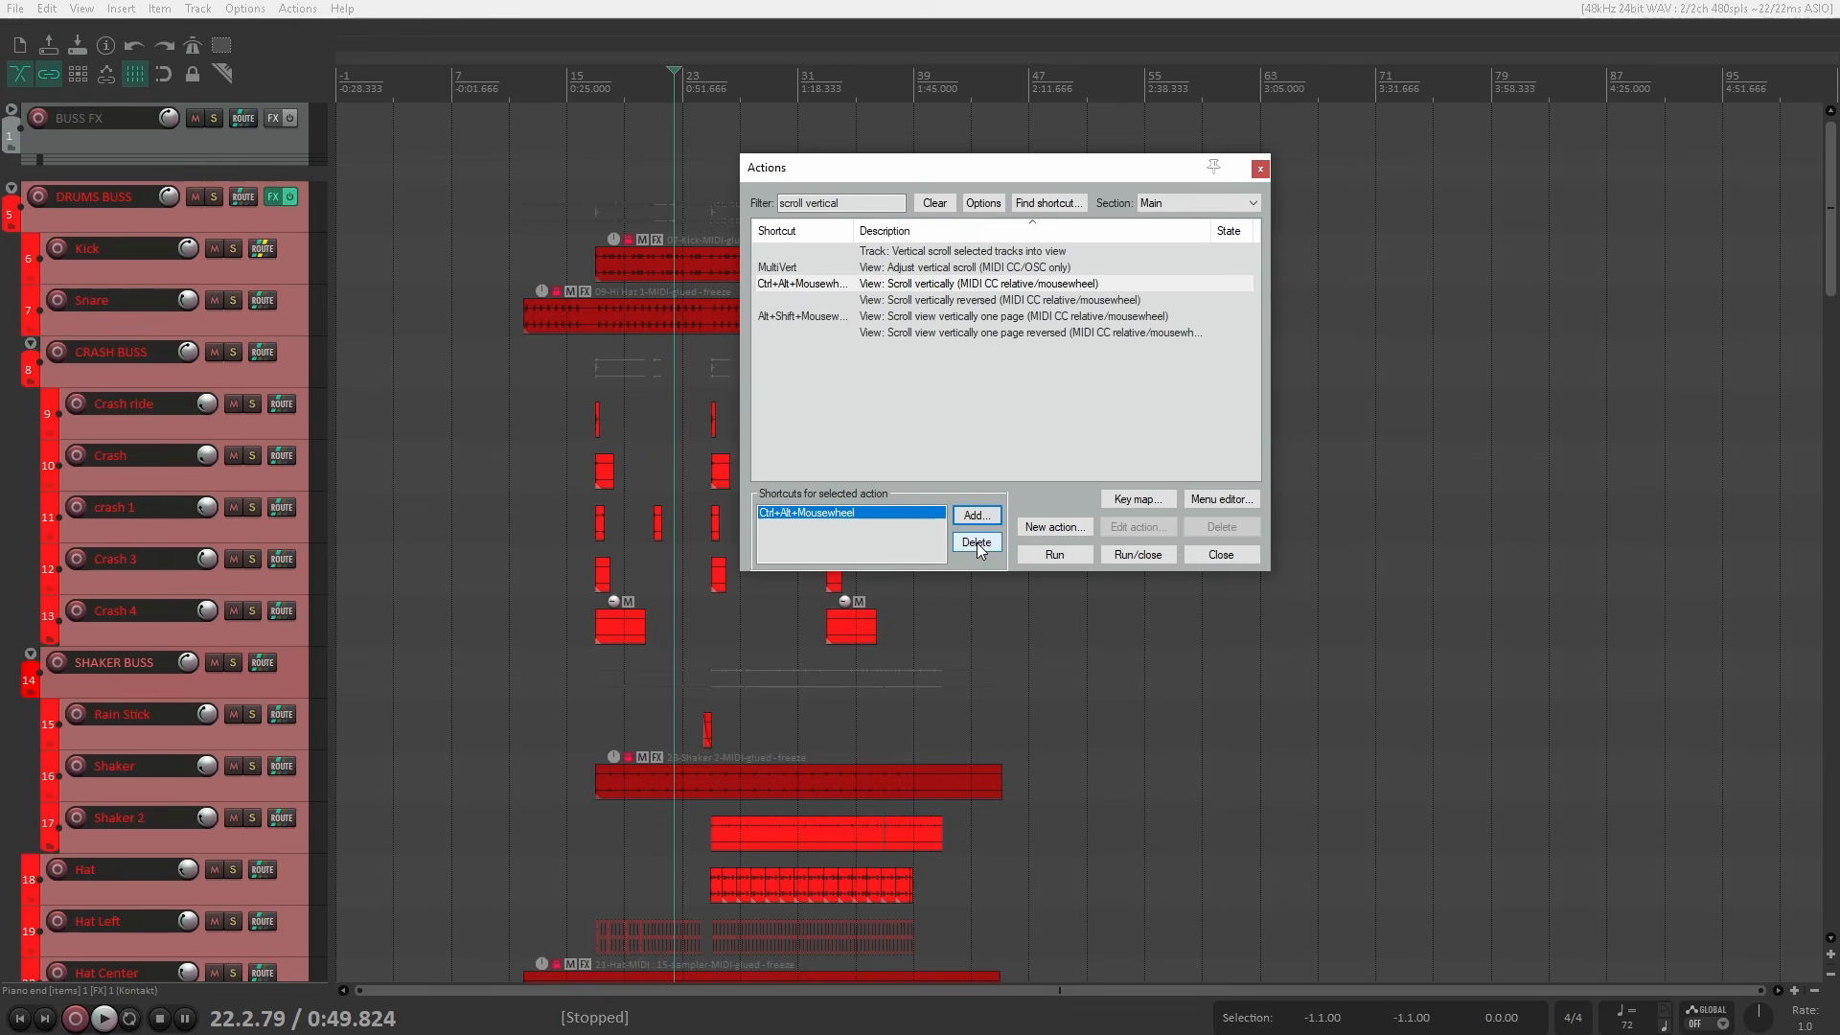
pyautogui.click(976, 543)
pyautogui.click(975, 516)
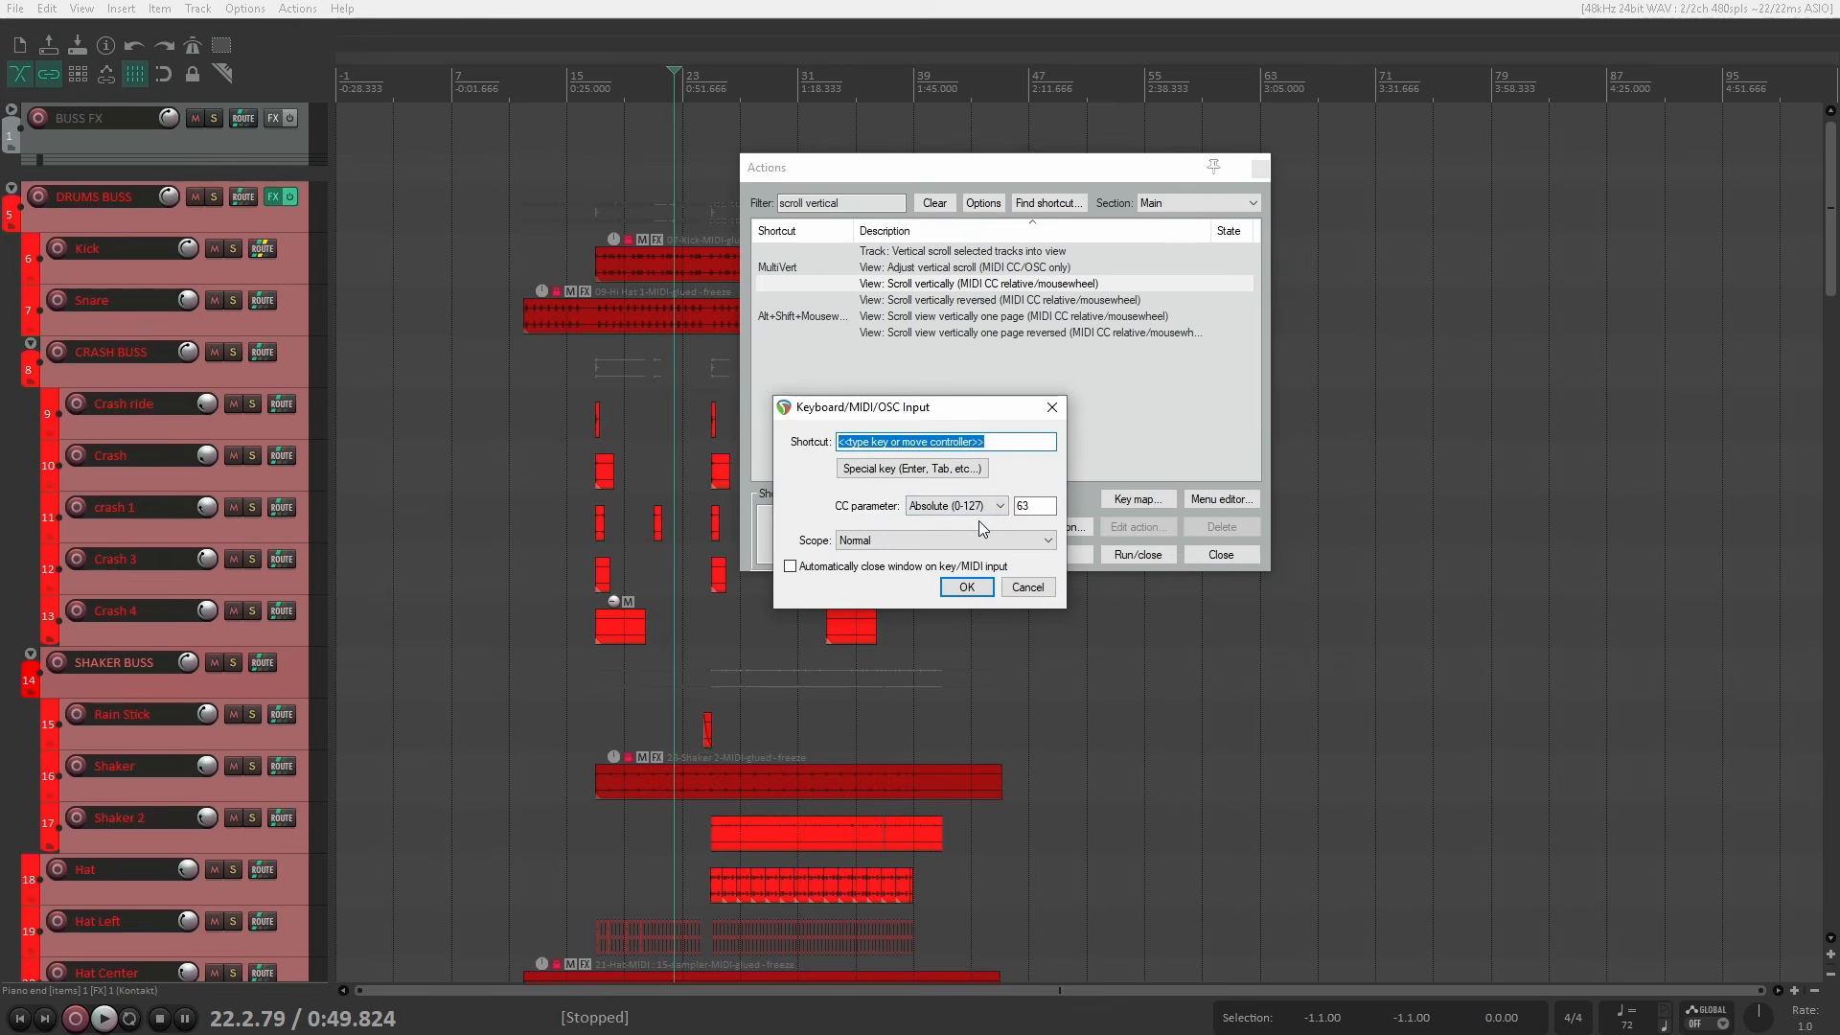
pyautogui.scroll(-1, 1009, 440)
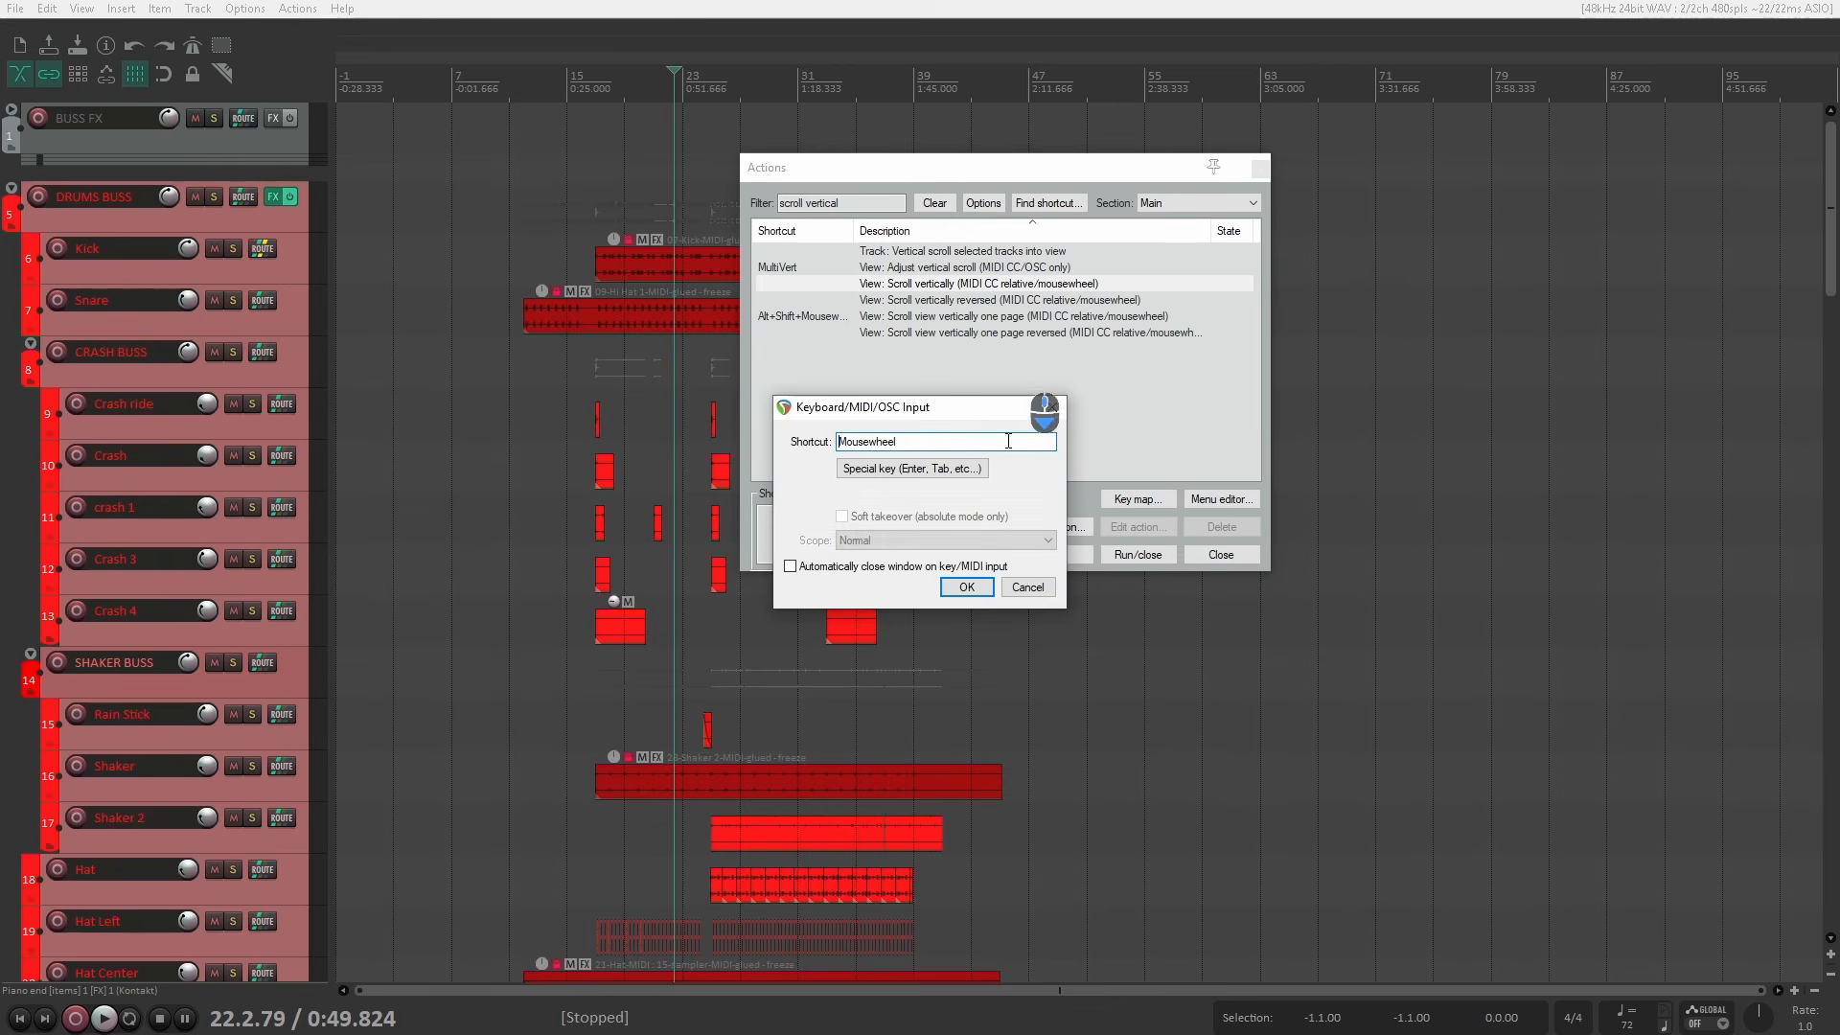
pyautogui.click(966, 588)
pyautogui.scroll(-3, 663, 409)
pyautogui.scroll(2, 664, 406)
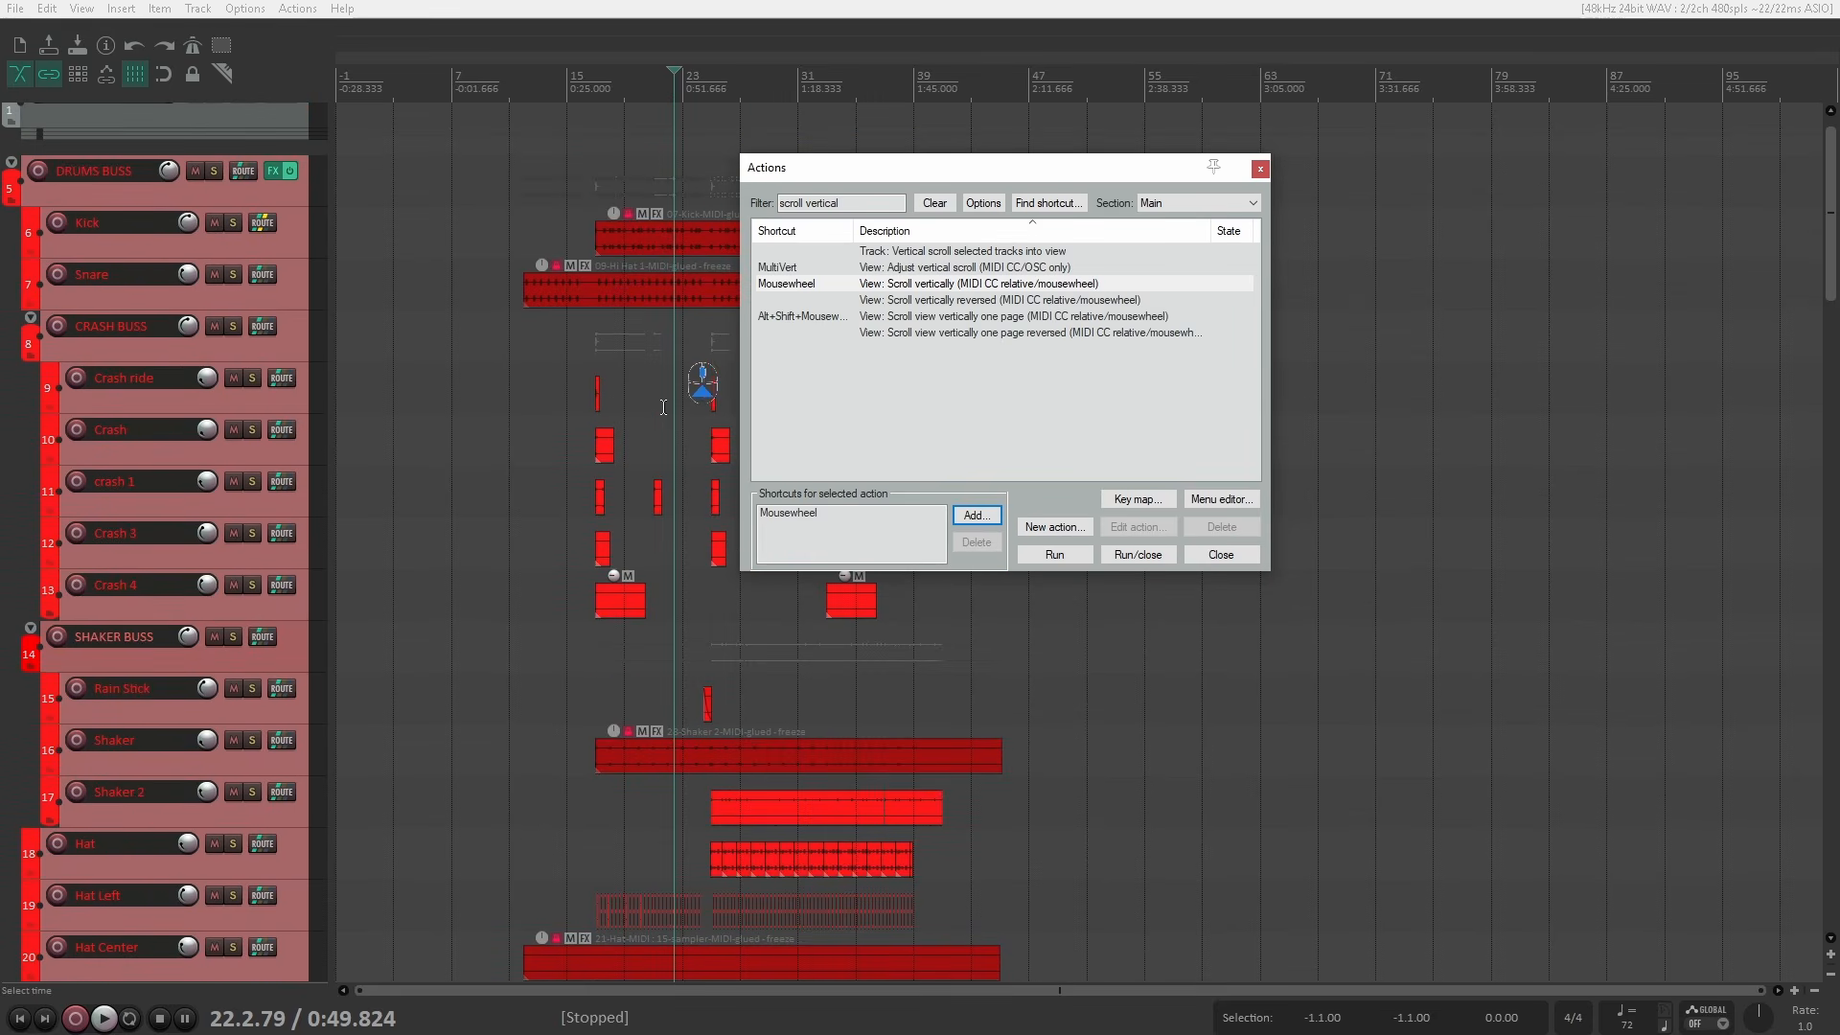
pyautogui.click(1260, 171)
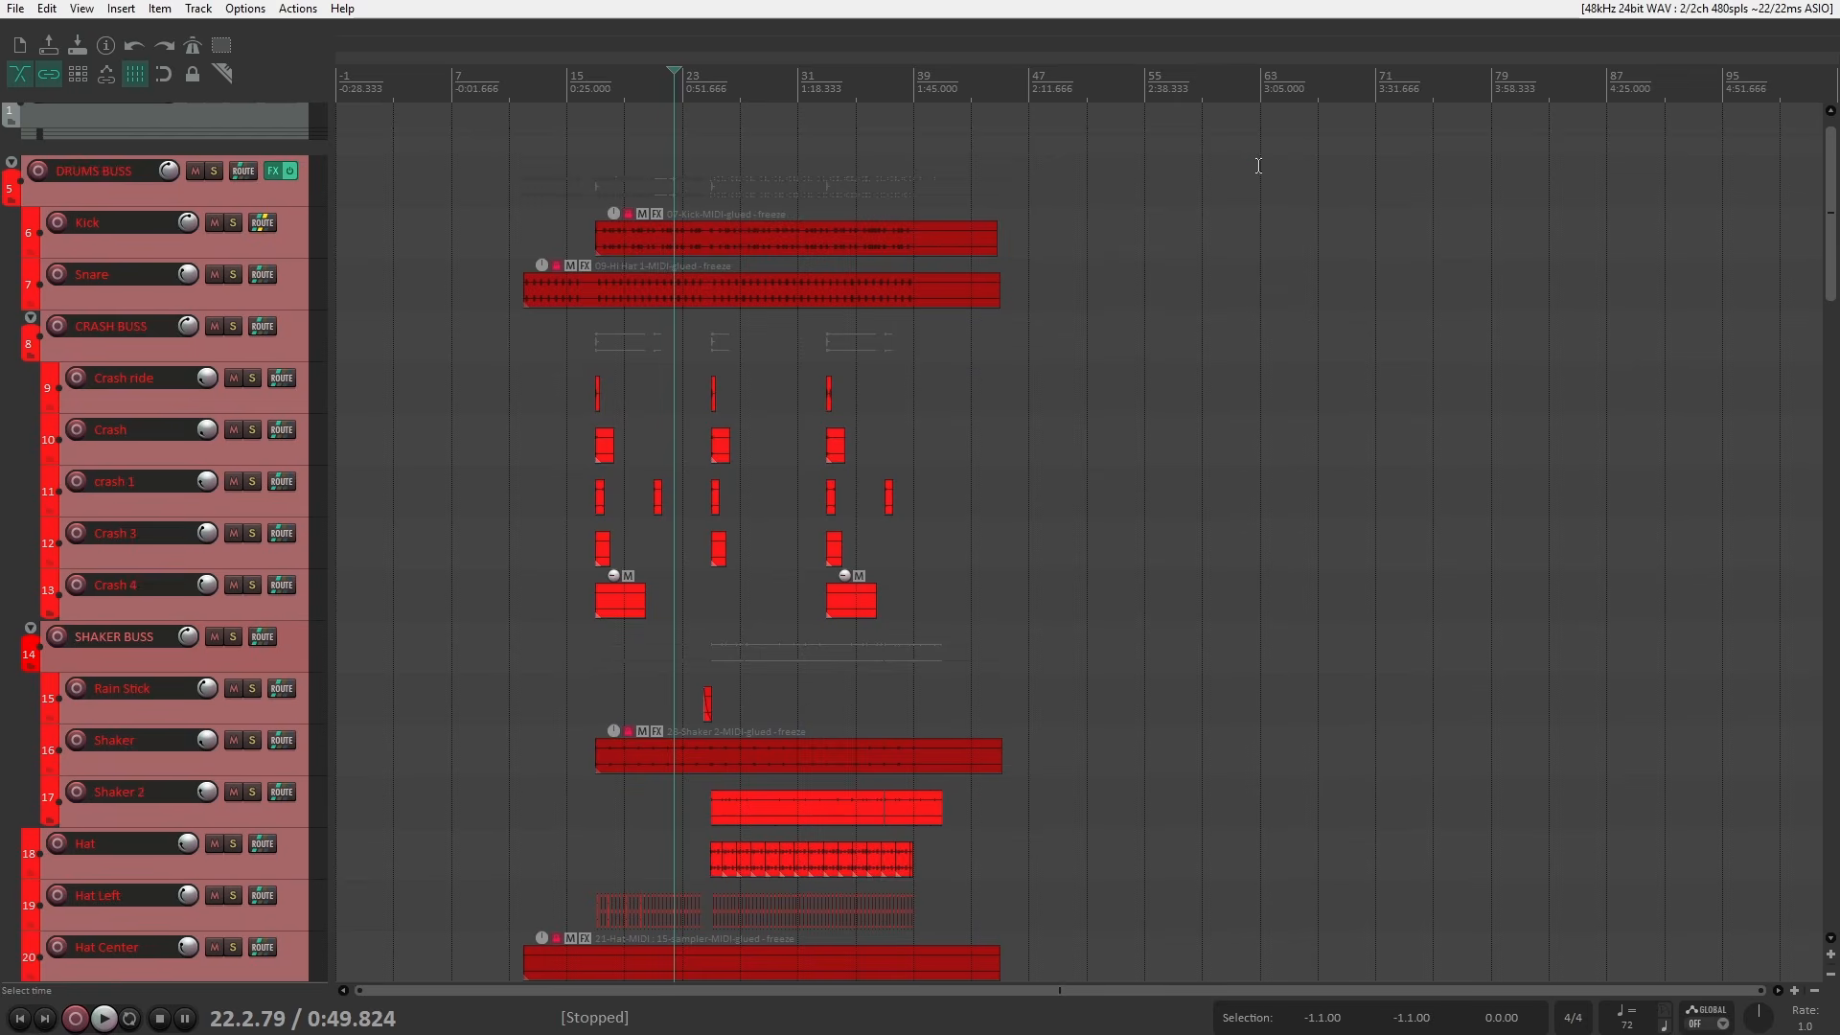
# In the Zoom/Scroll/Offset preferences, base the vertical scroll step on 10% of arrange view height and apply it.
pyautogui.click(245, 8)
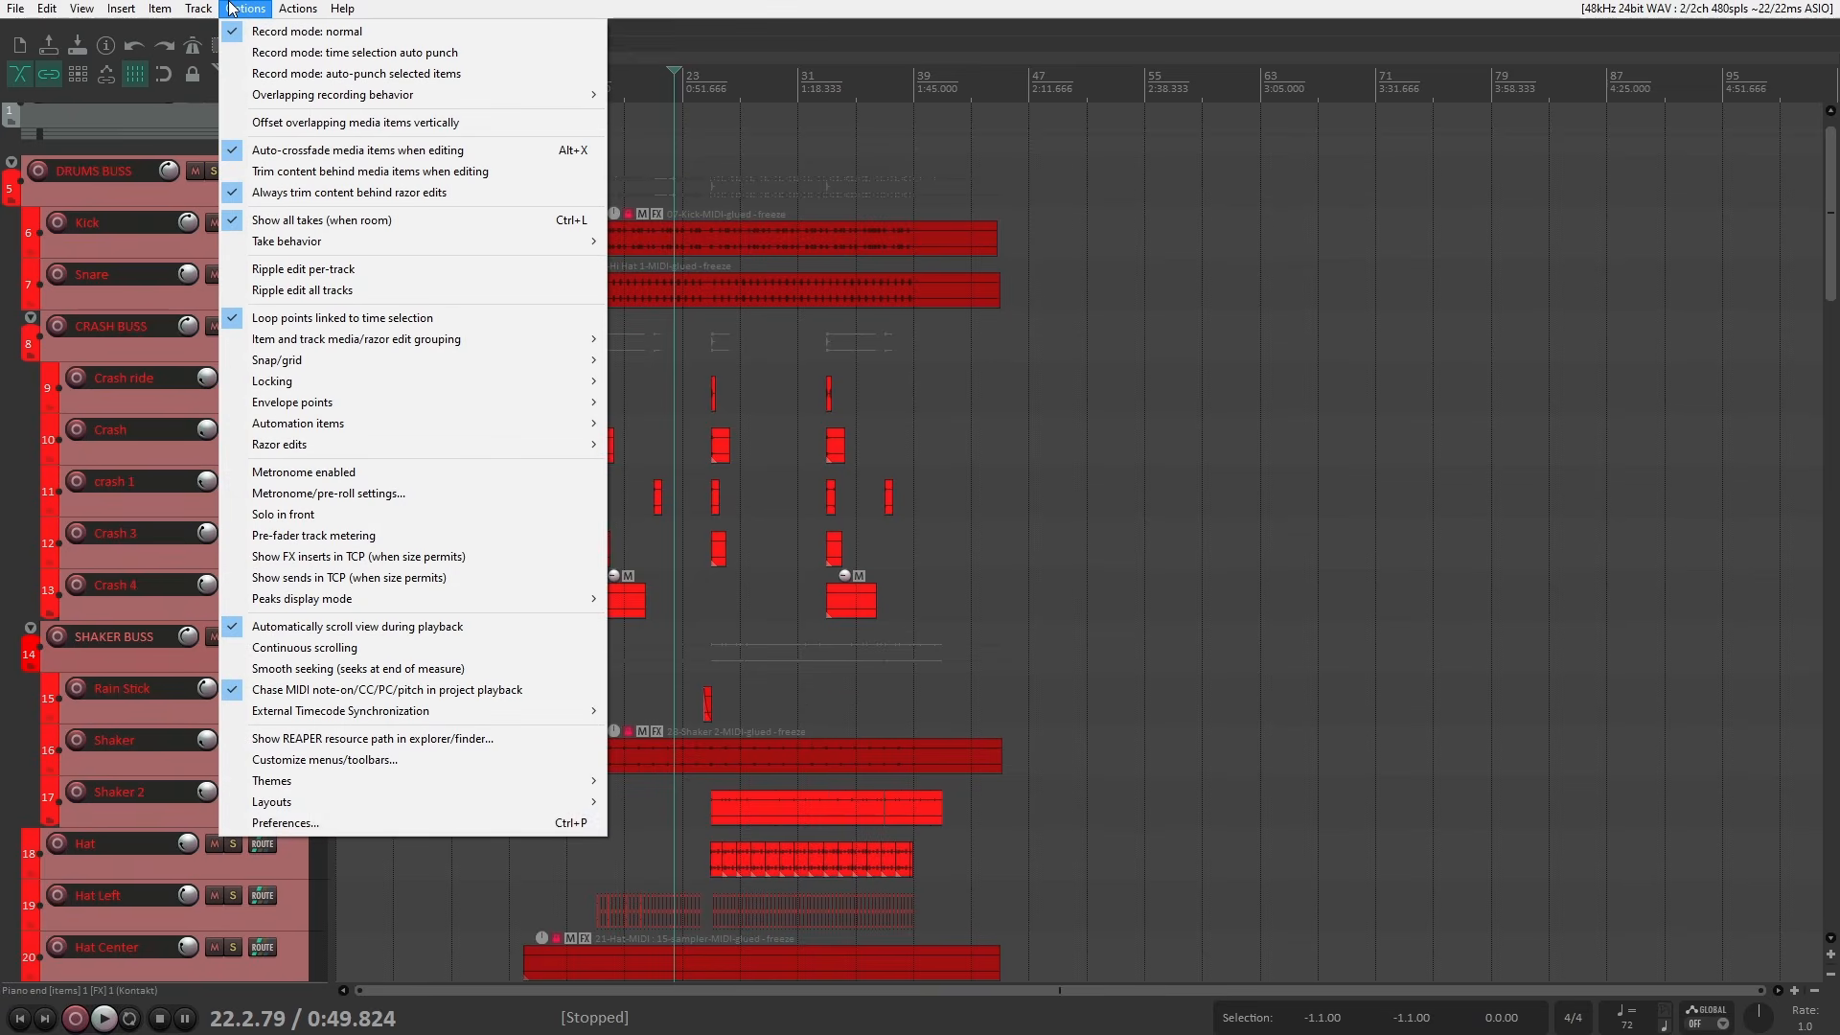
pyautogui.click(580, 826)
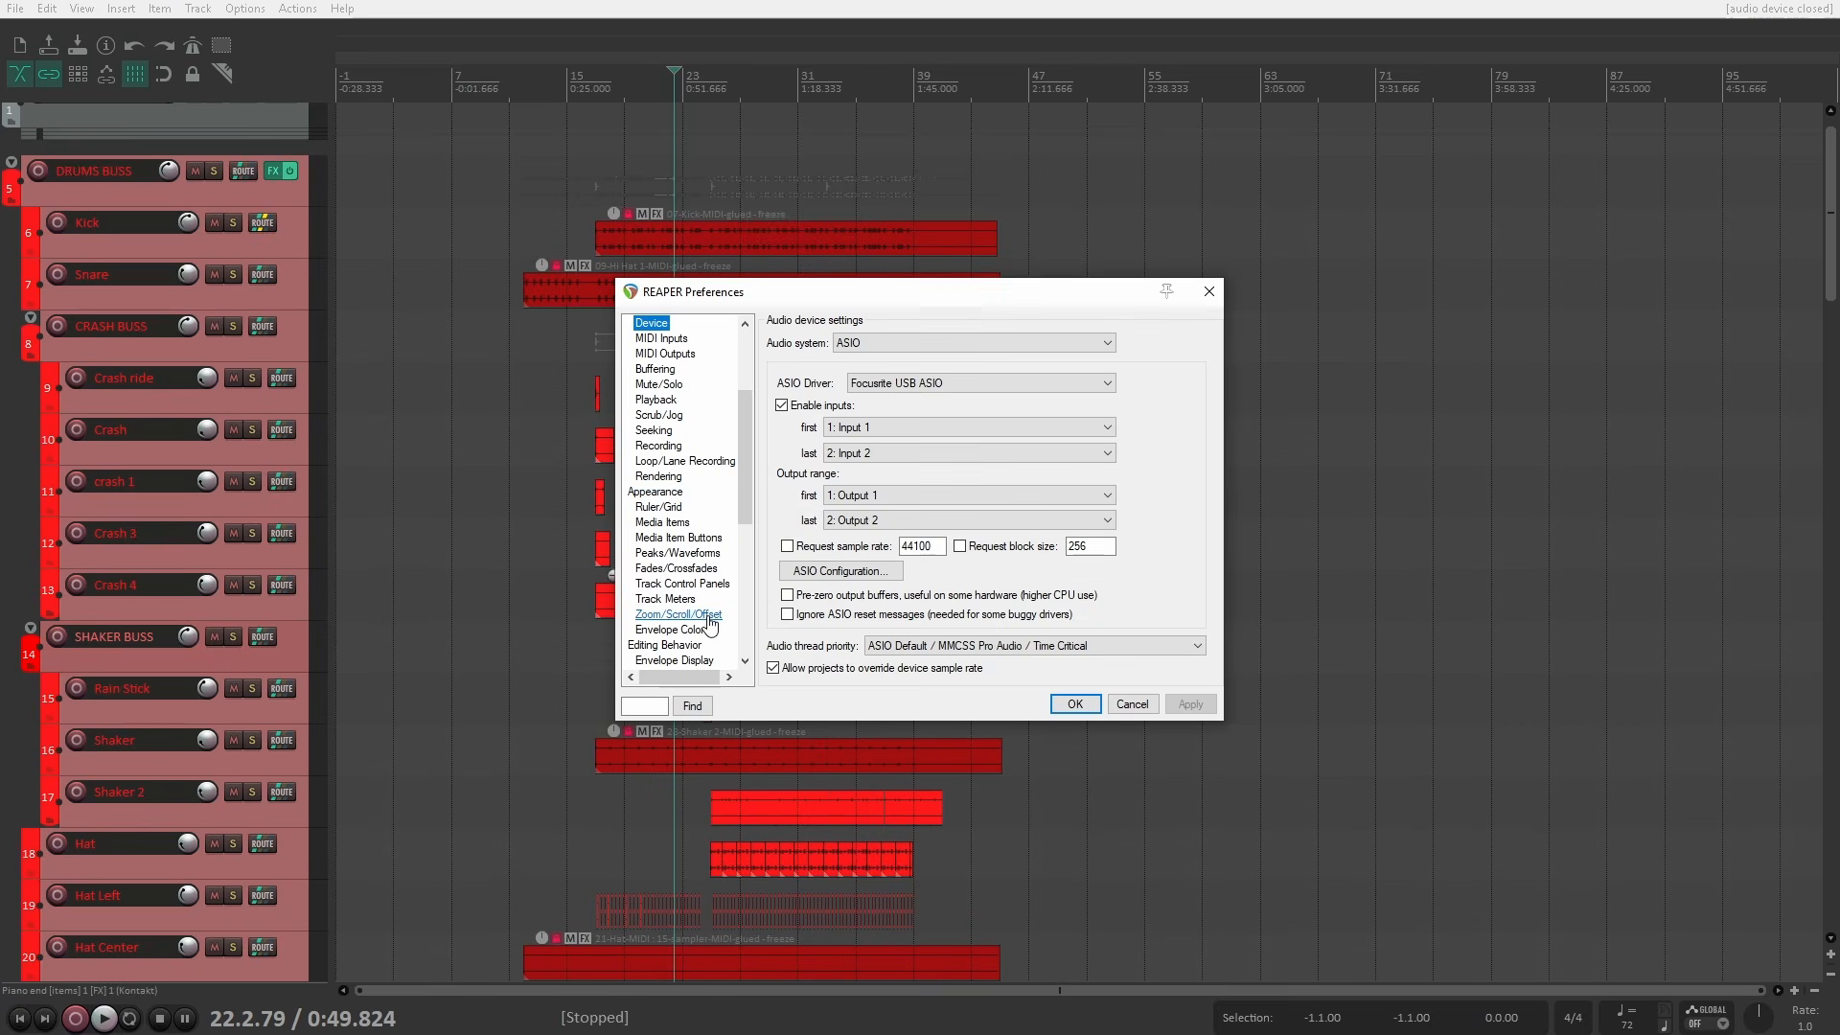
pyautogui.click(709, 617)
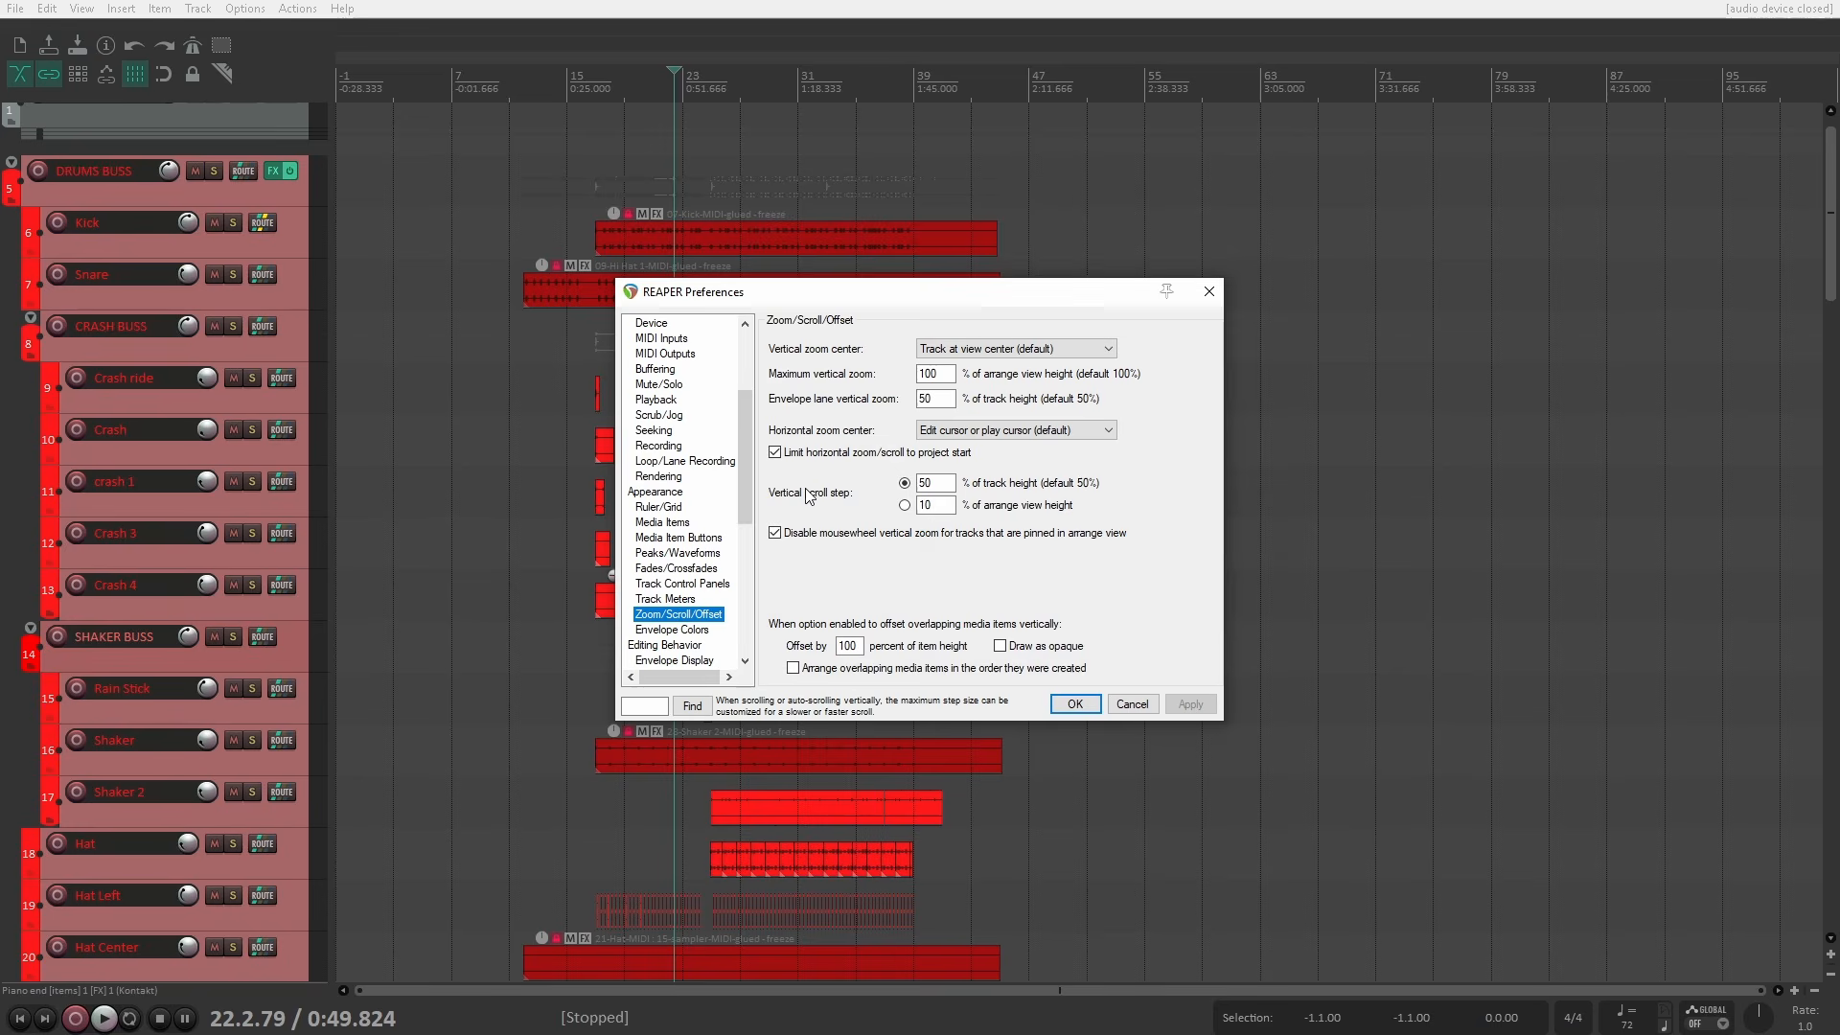
pyautogui.click(904, 506)
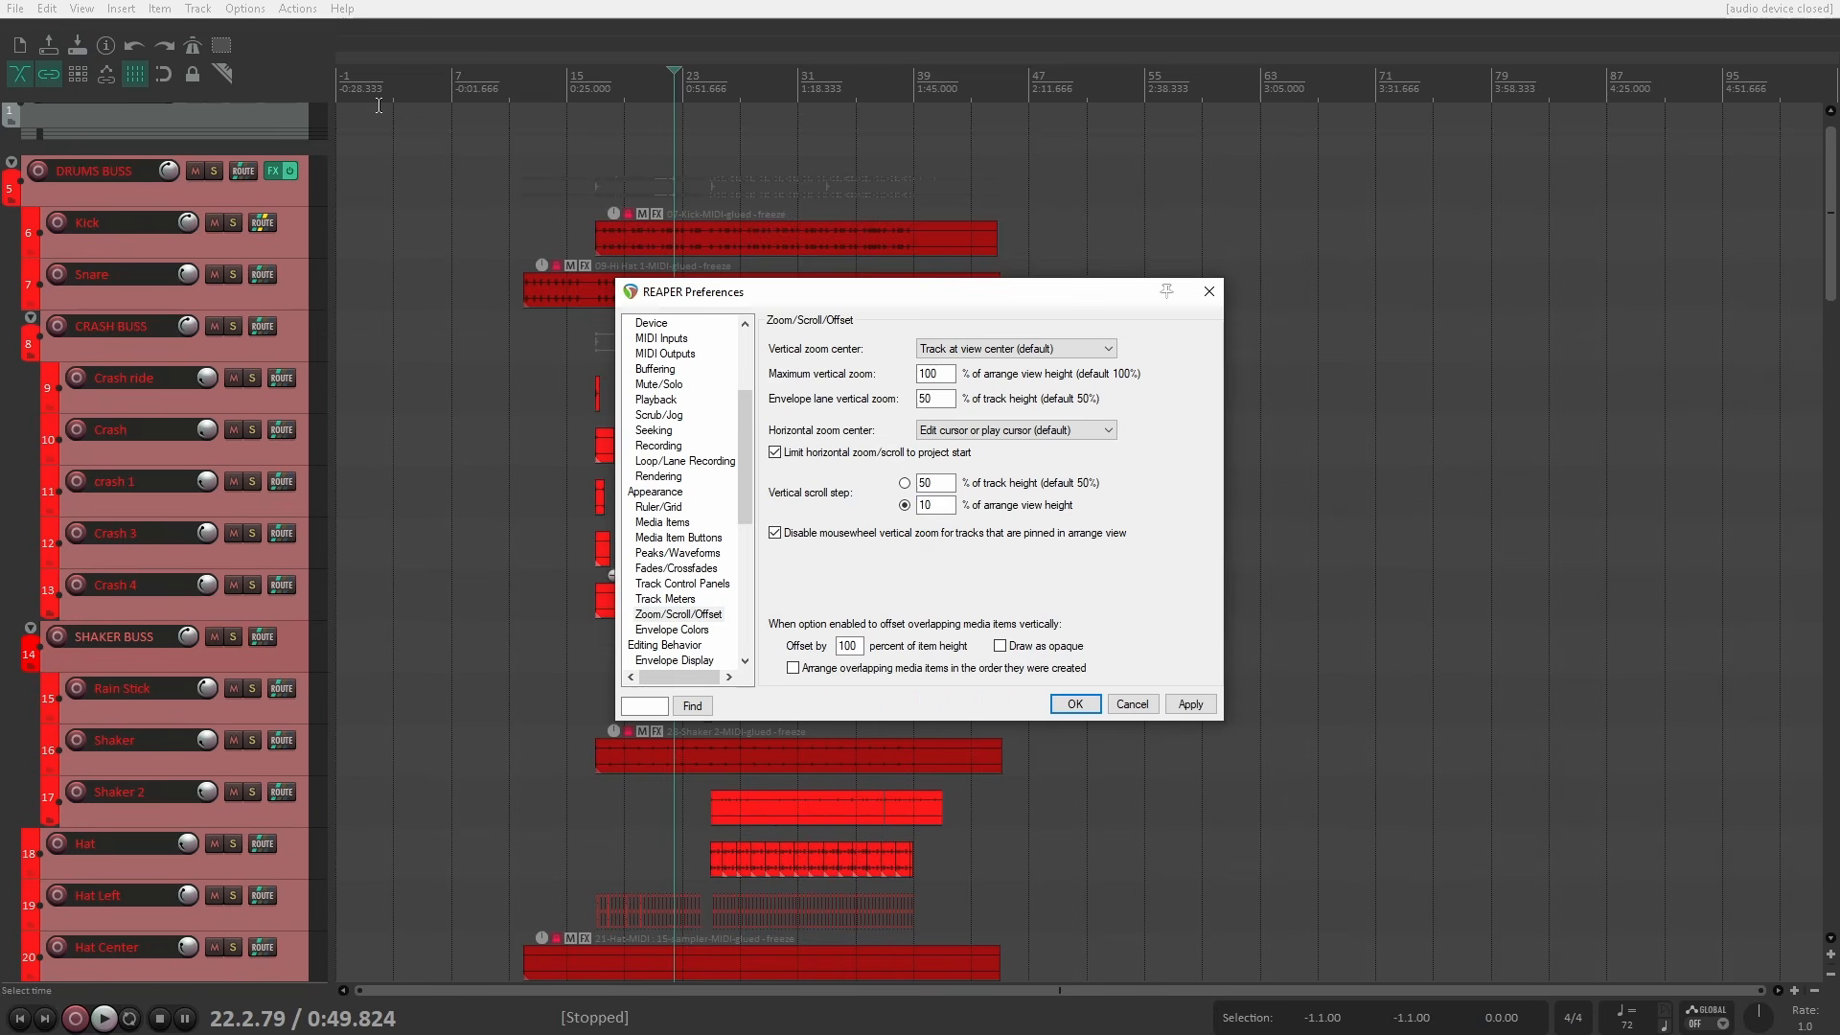
pyautogui.click(1188, 705)
pyautogui.scroll(1, 535, 475)
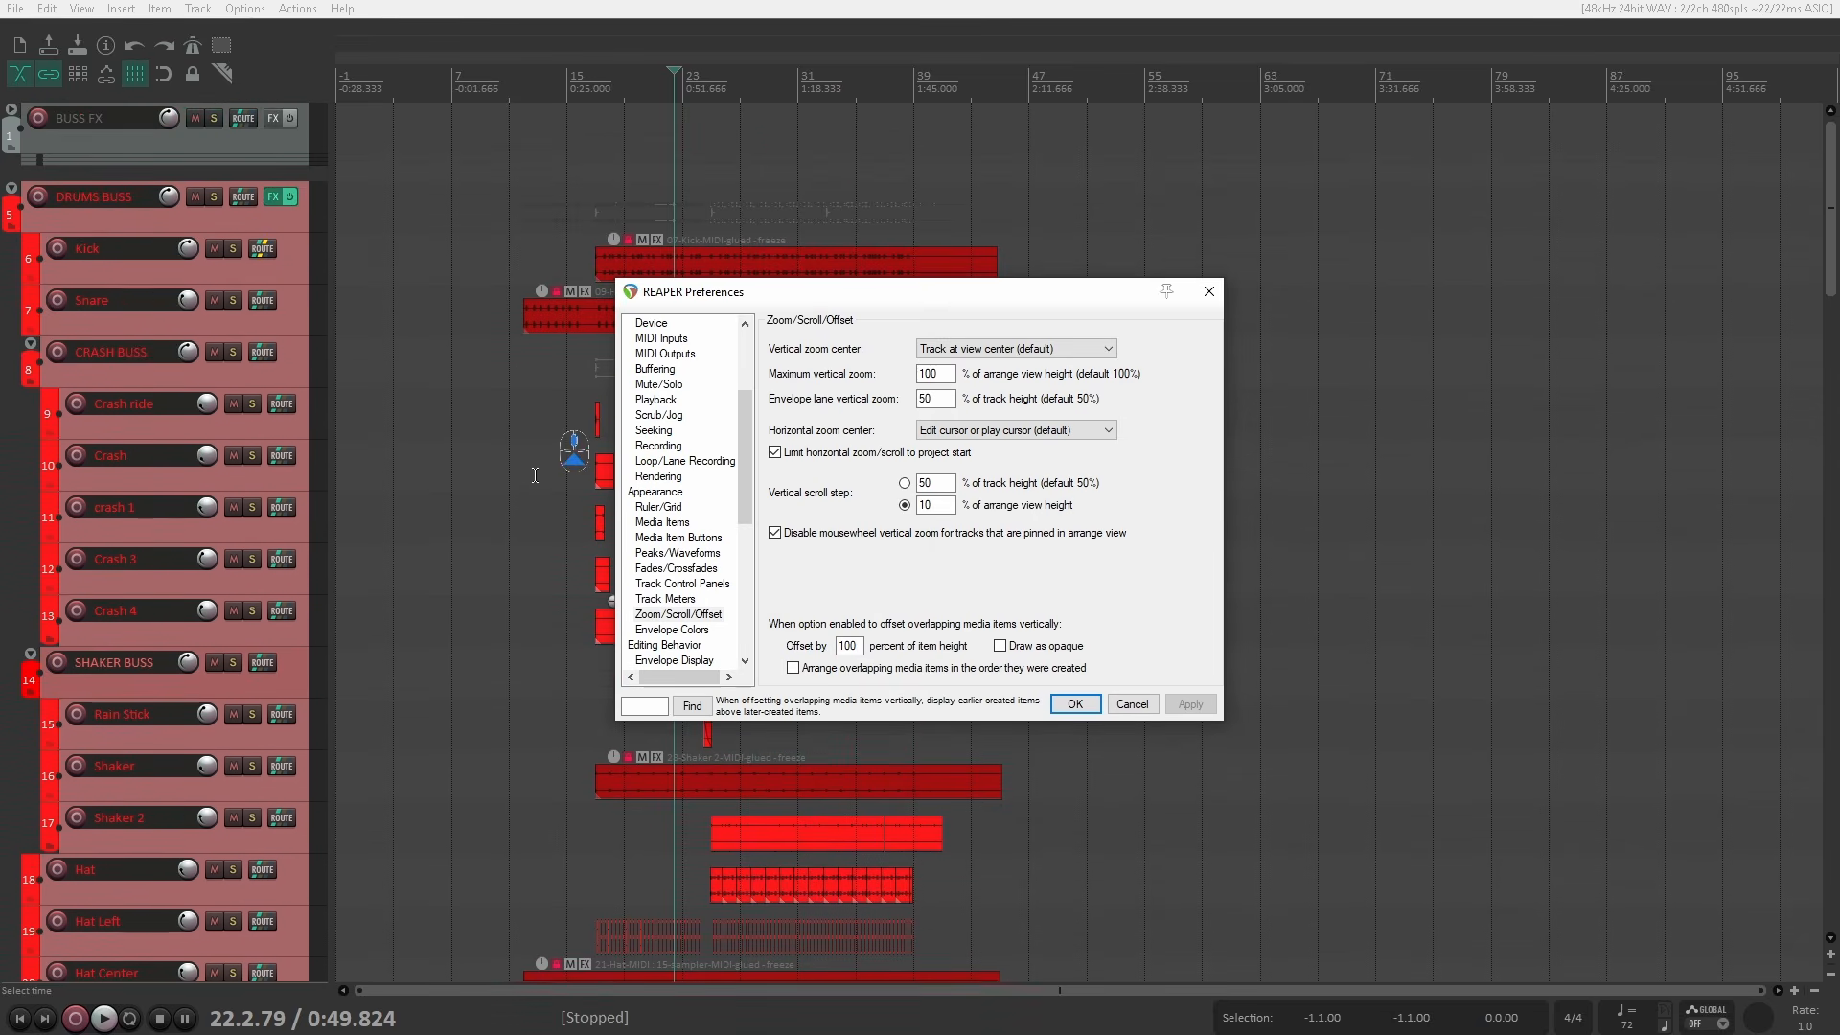
# Set the horizontal zoom center to Mouse cursor, save the preferences, and test horizontal zooming in the arrange view.
pyautogui.moveTo(745, 294); pyautogui.dragTo(1177, 292)
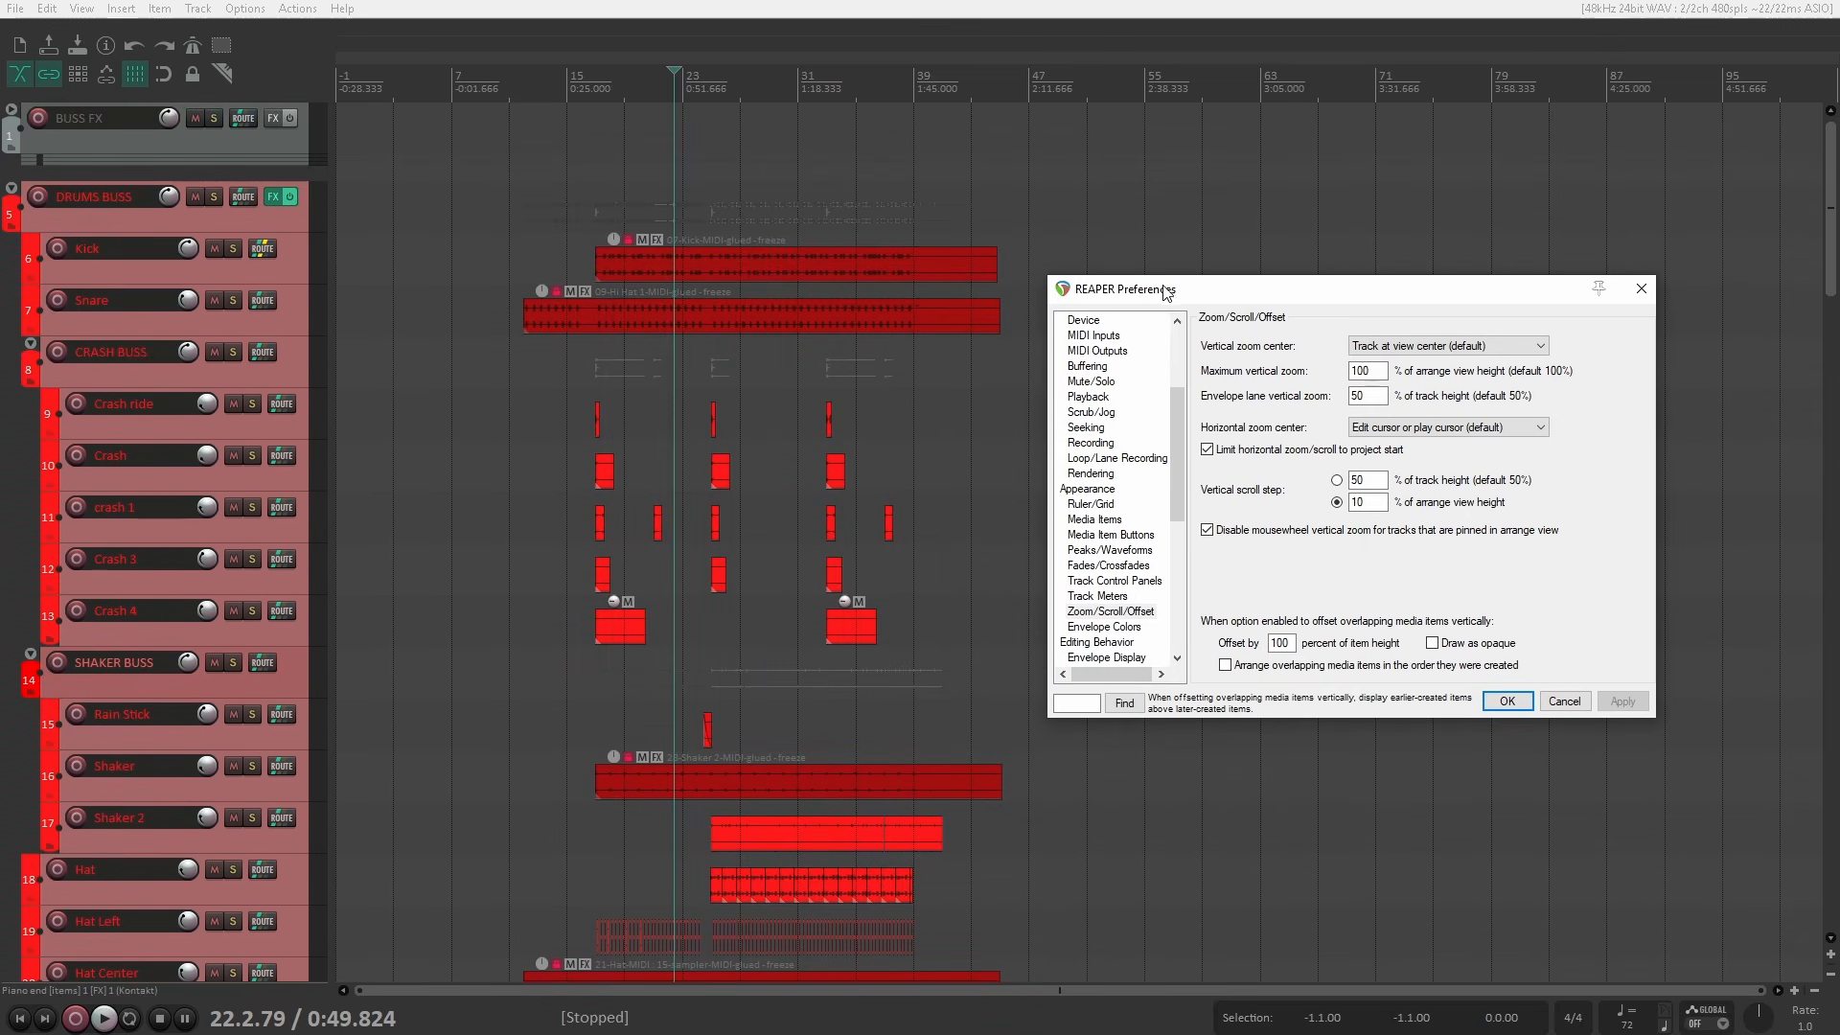
pyautogui.scroll(8, 719, 400)
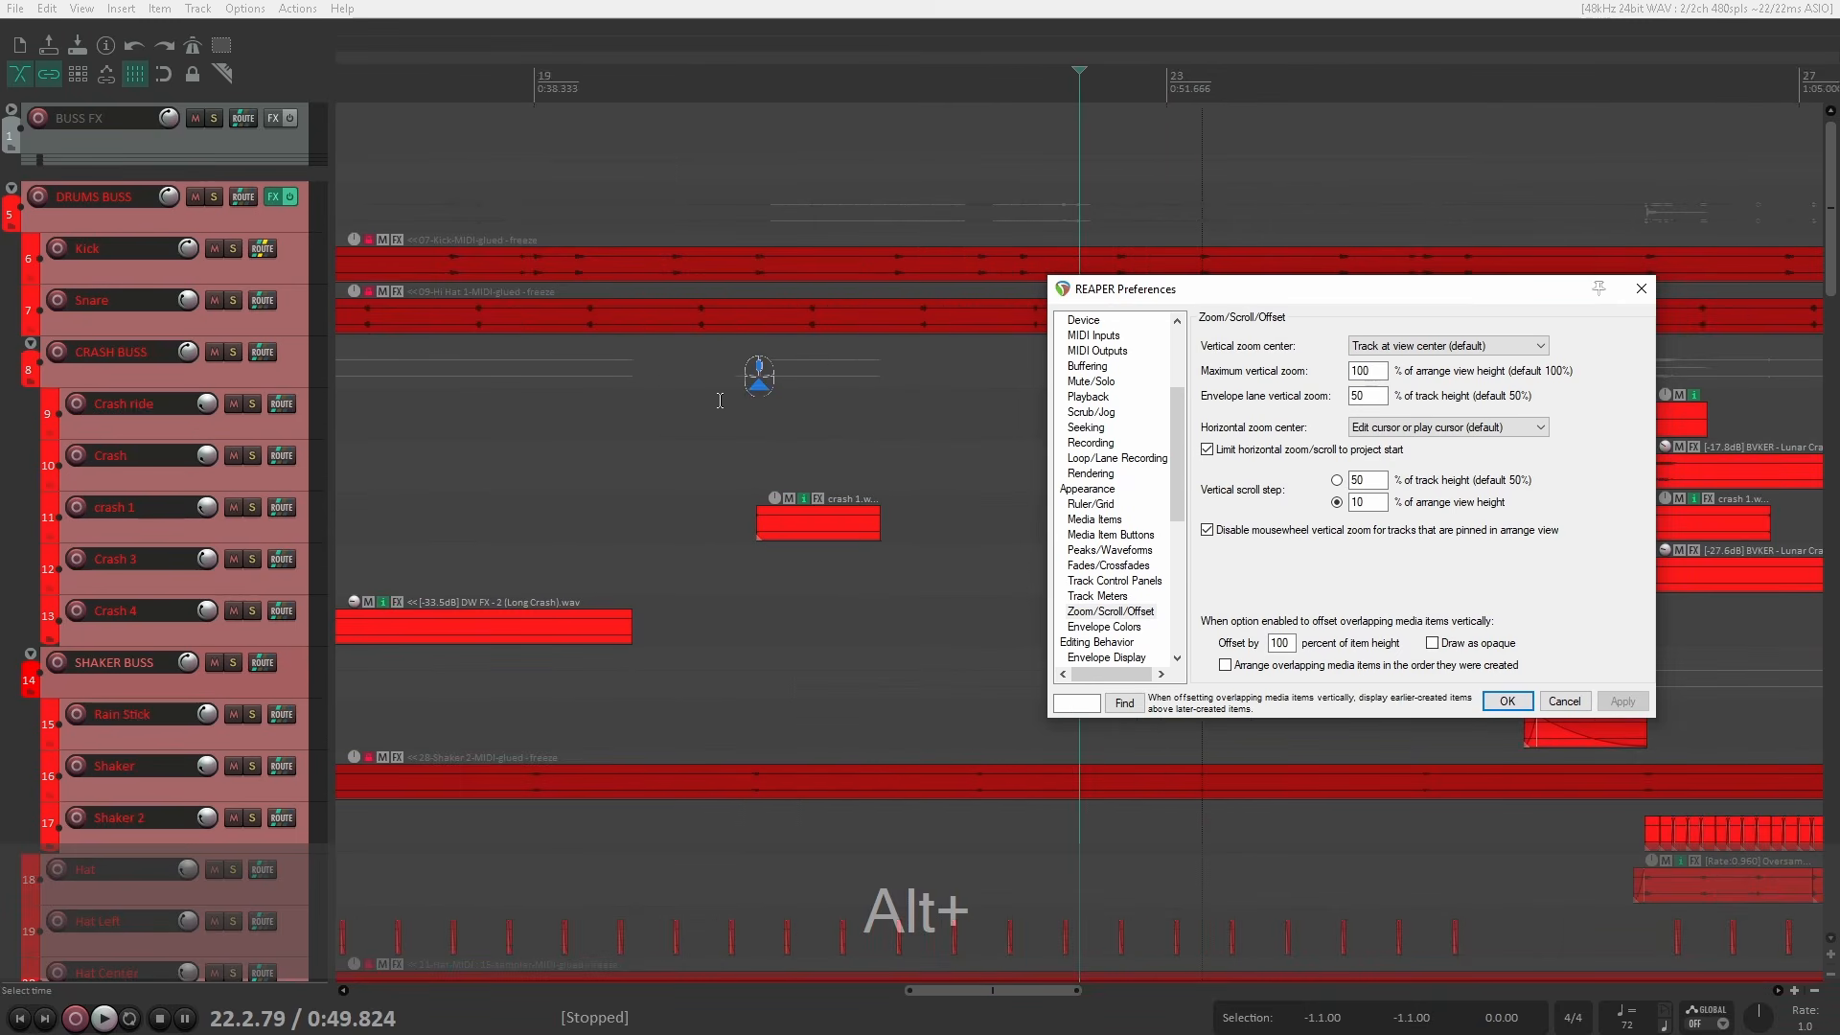
pyautogui.moveTo(1191, 297); pyautogui.dragTo(1340, 289)
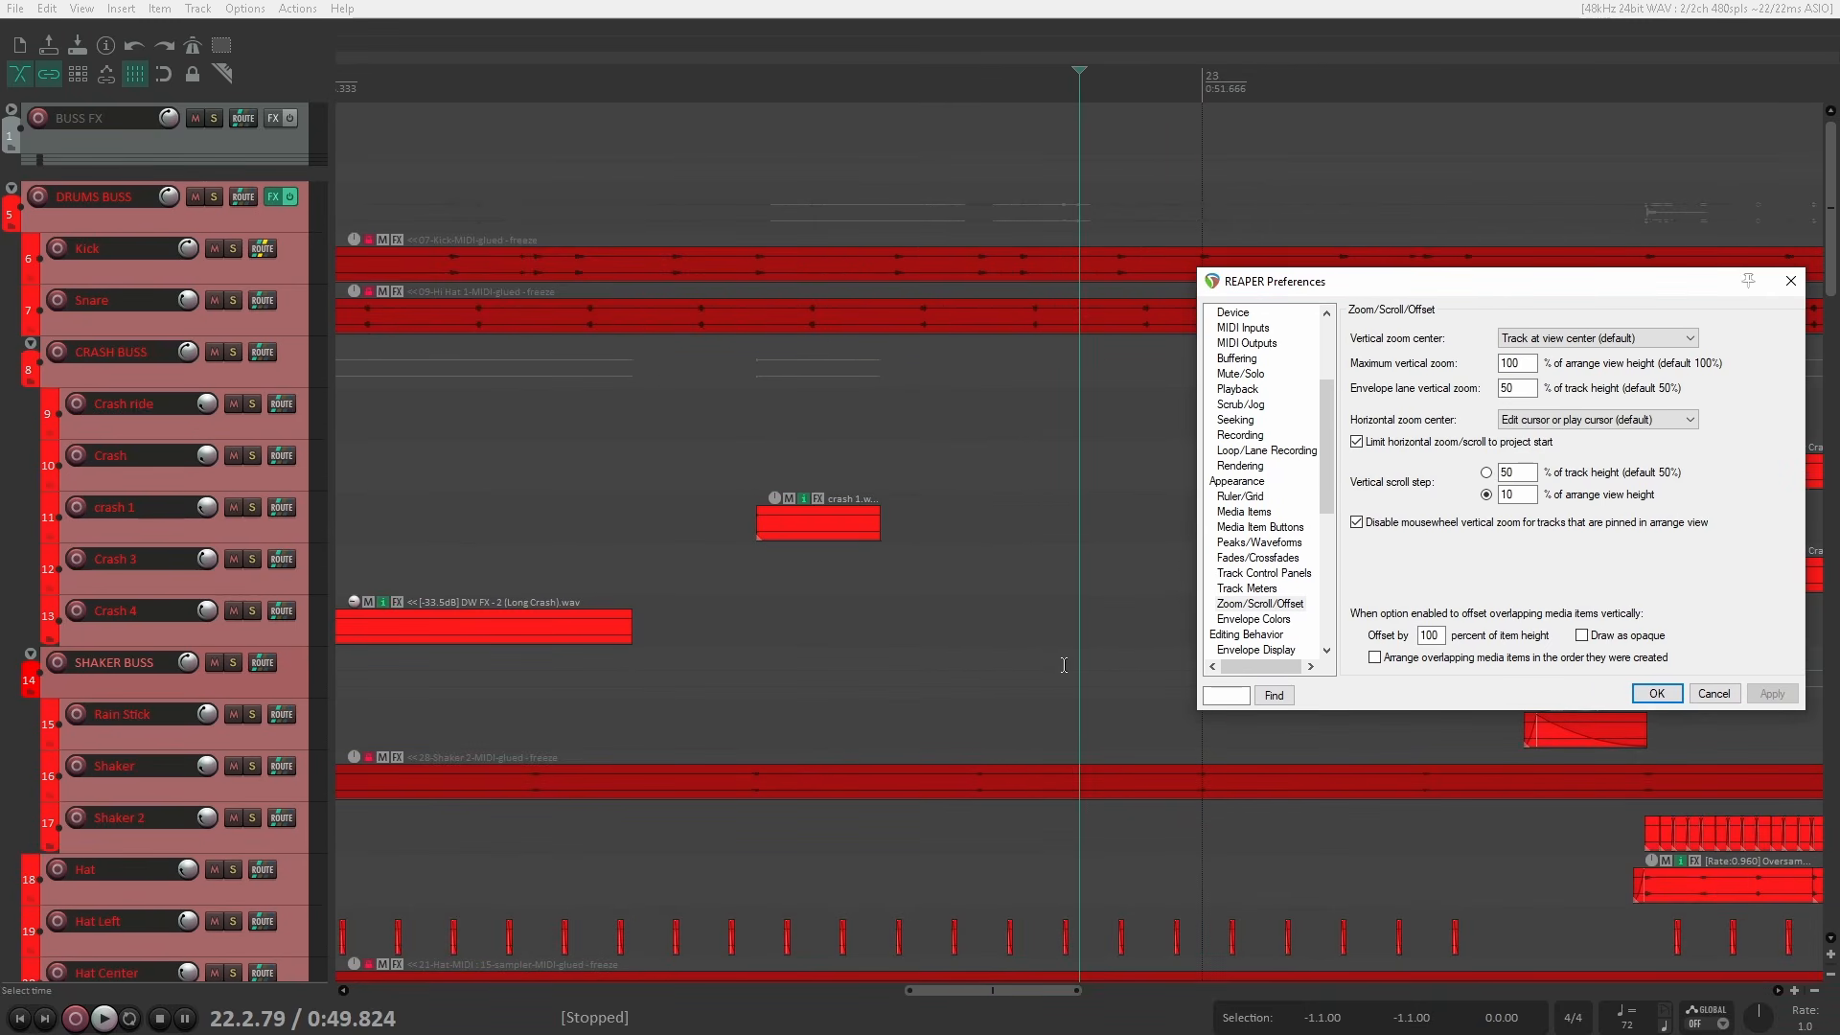
pyautogui.scroll(-8, 1064, 665)
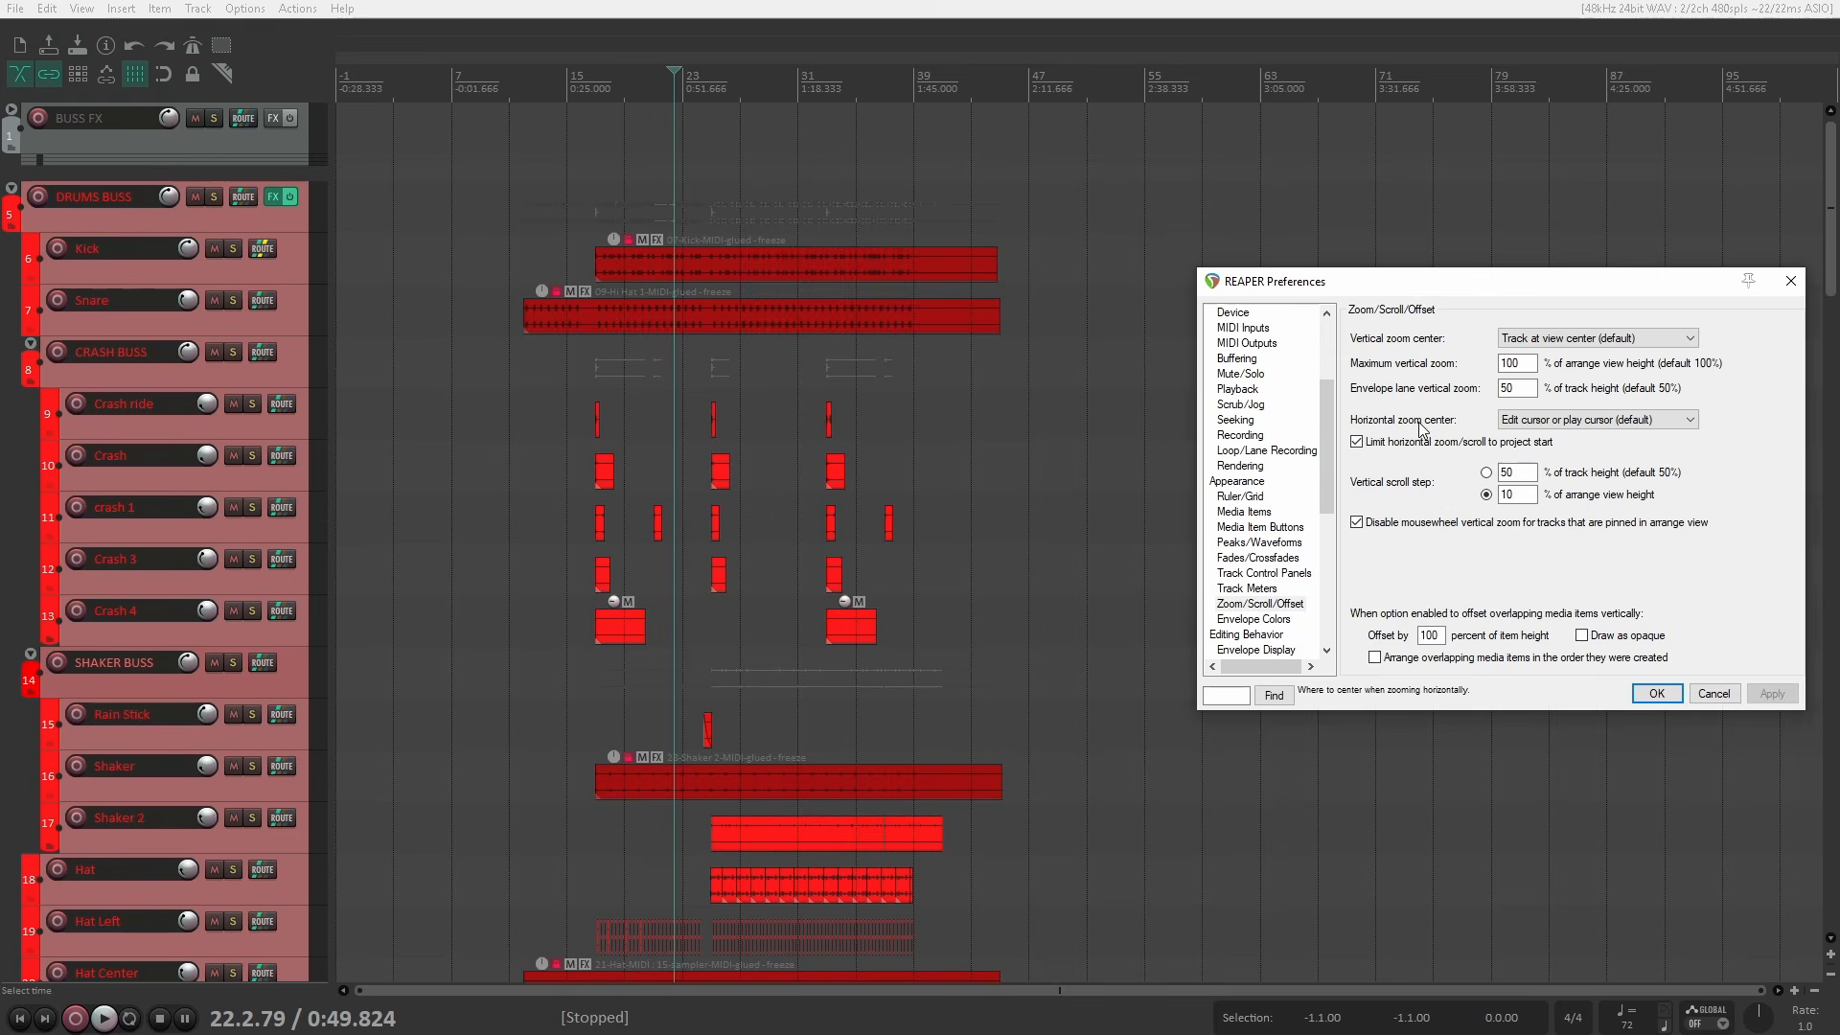
pyautogui.click(1524, 428)
pyautogui.click(1543, 484)
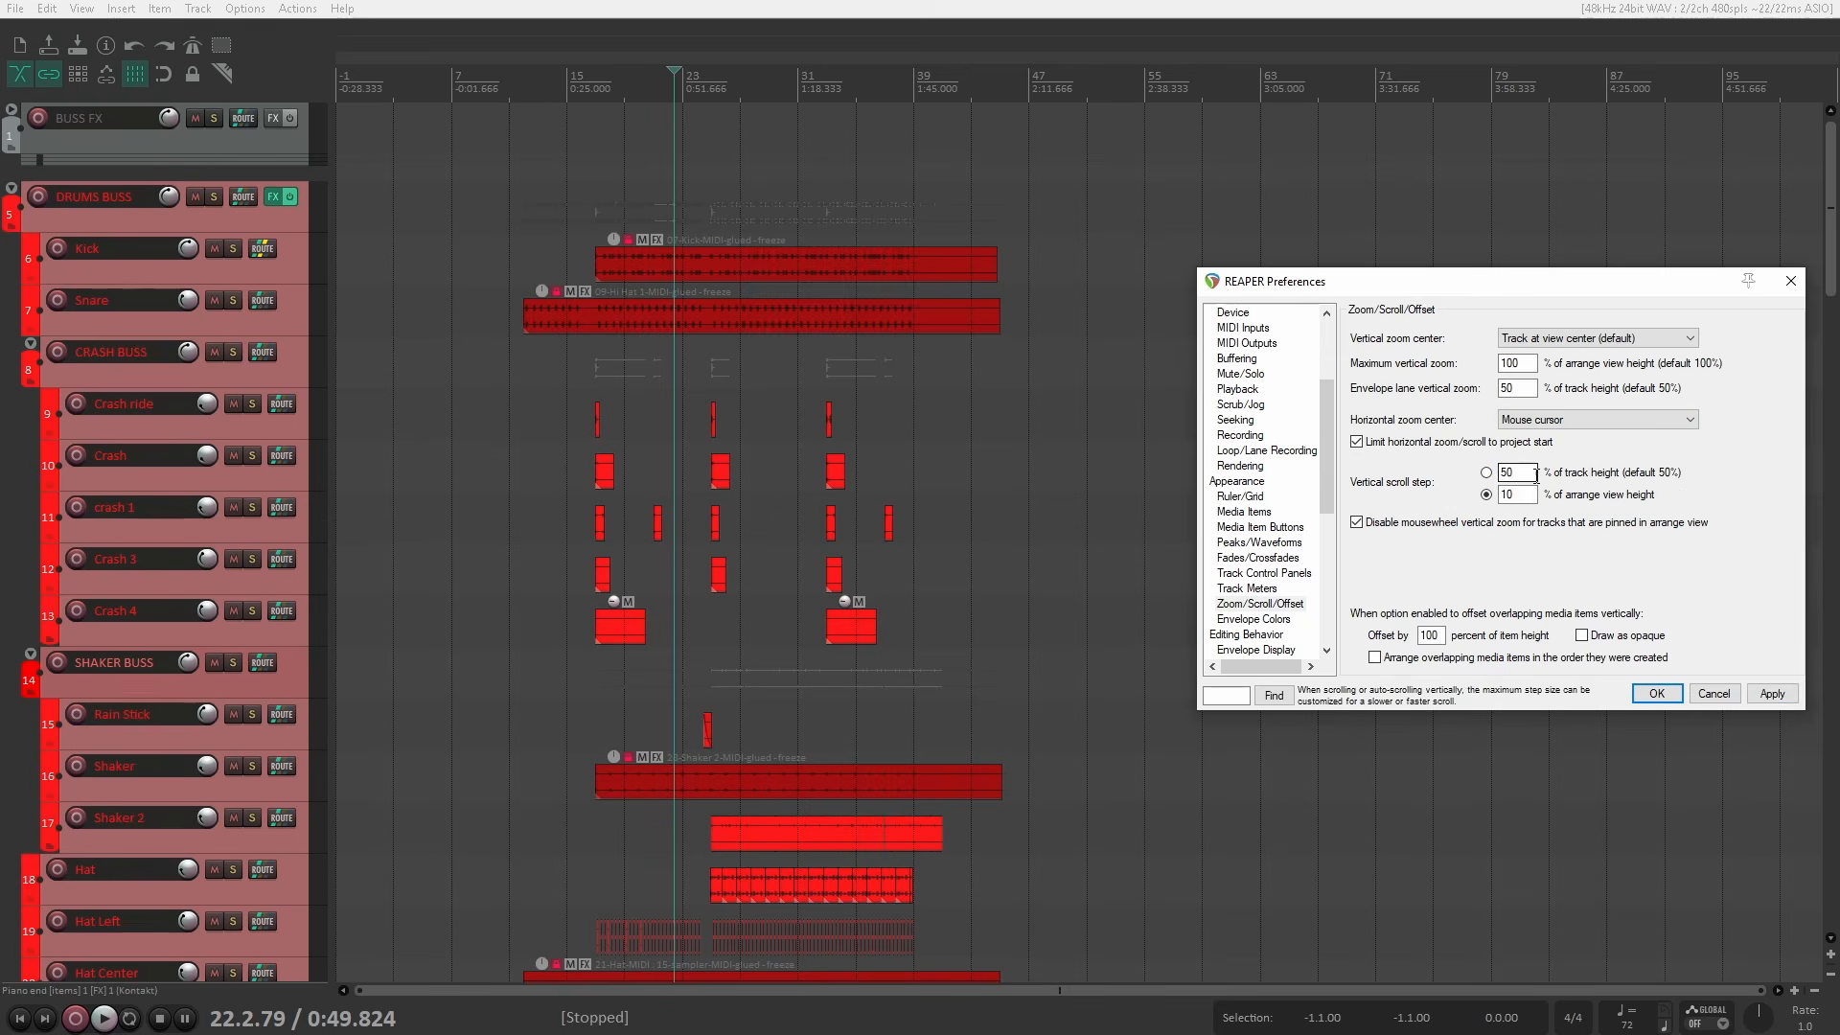
pyautogui.click(1772, 693)
pyautogui.click(1663, 694)
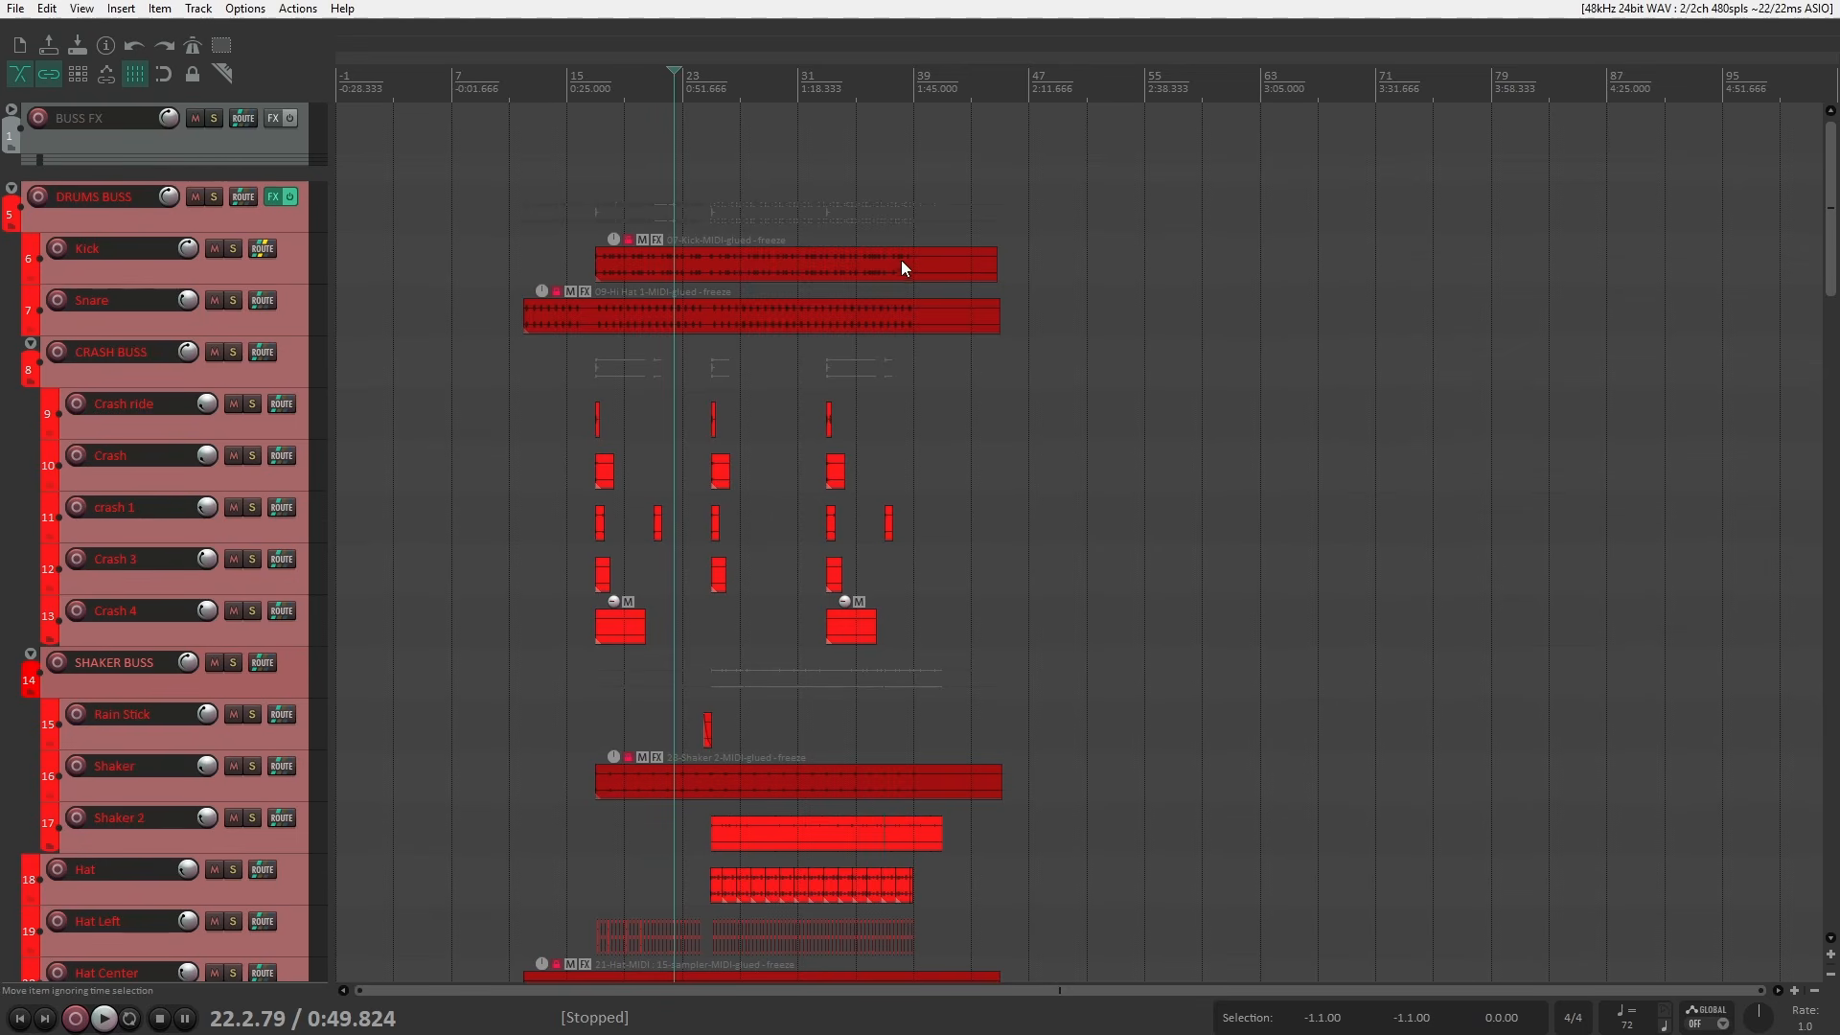
pyautogui.scroll(4, 912, 274)
pyautogui.scroll(-4, 913, 274)
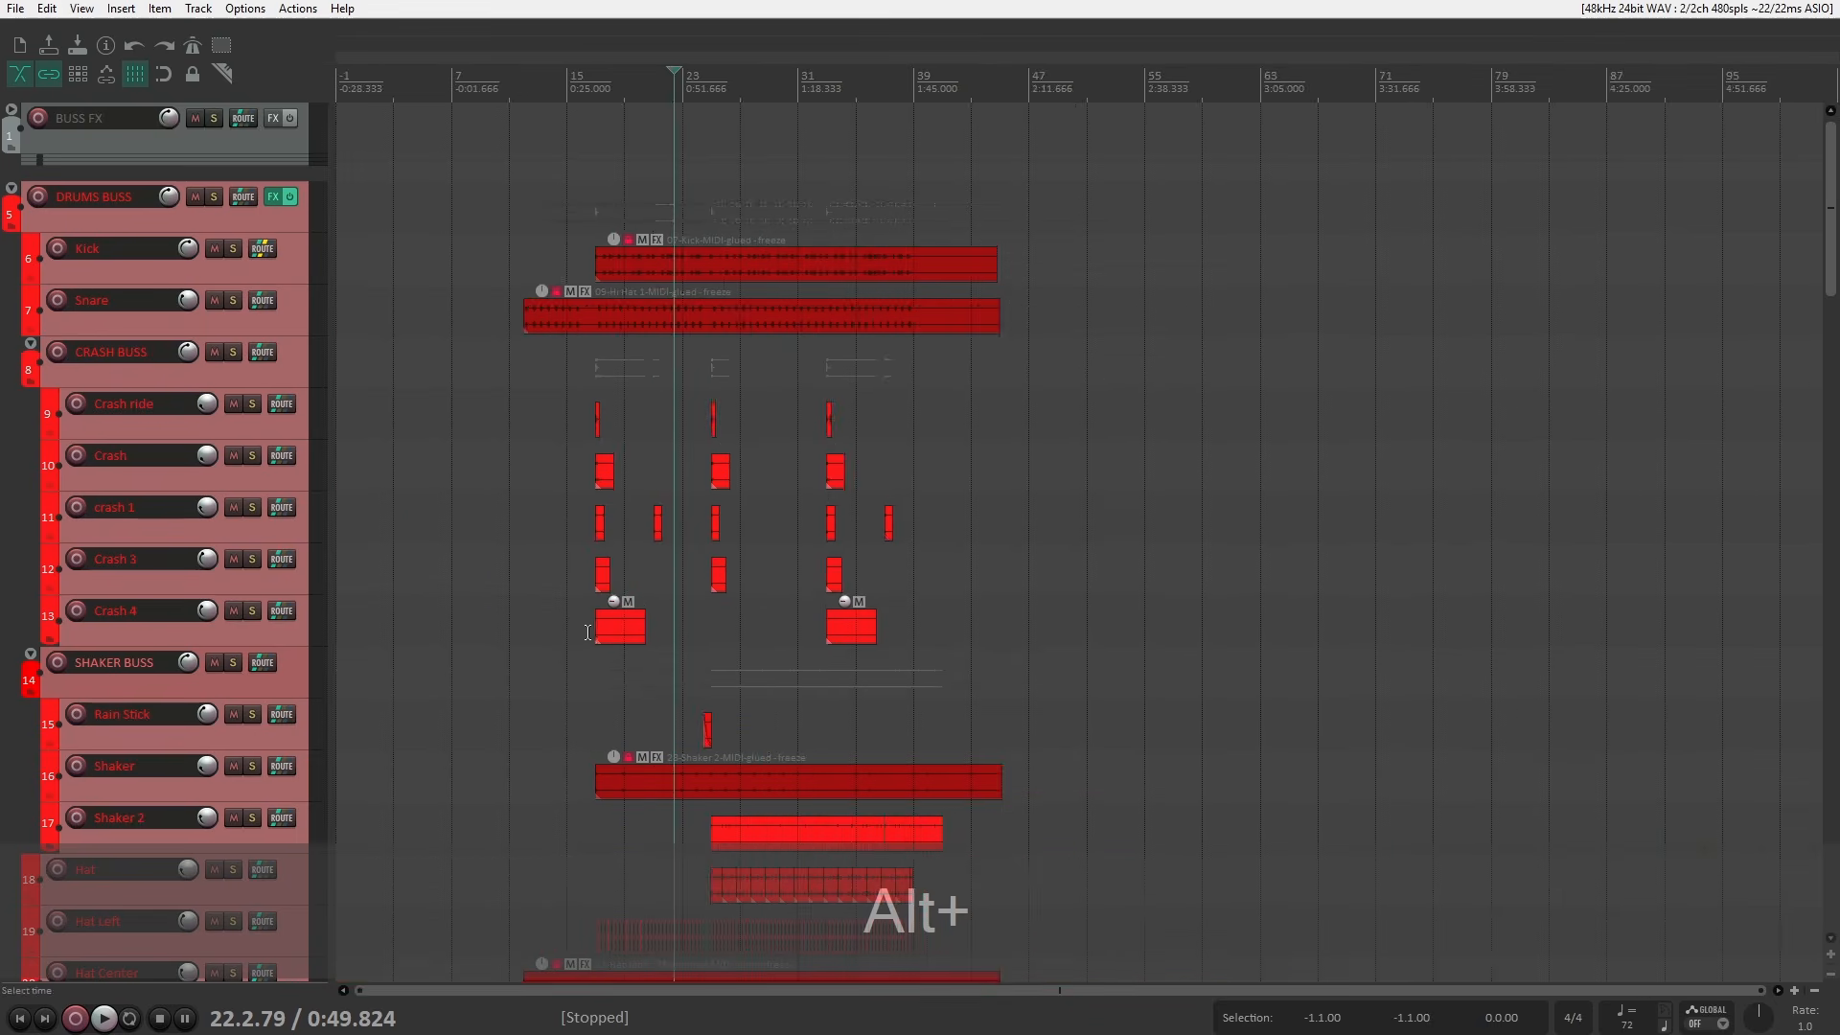
pyautogui.scroll(8, 591, 625)
pyautogui.scroll(-6, 591, 625)
# Open the 39-MIDI item on the Piano end track in the MIDI editor.
pyautogui.scroll(-2, 591, 625)
pyautogui.scroll(-15, 636, 604)
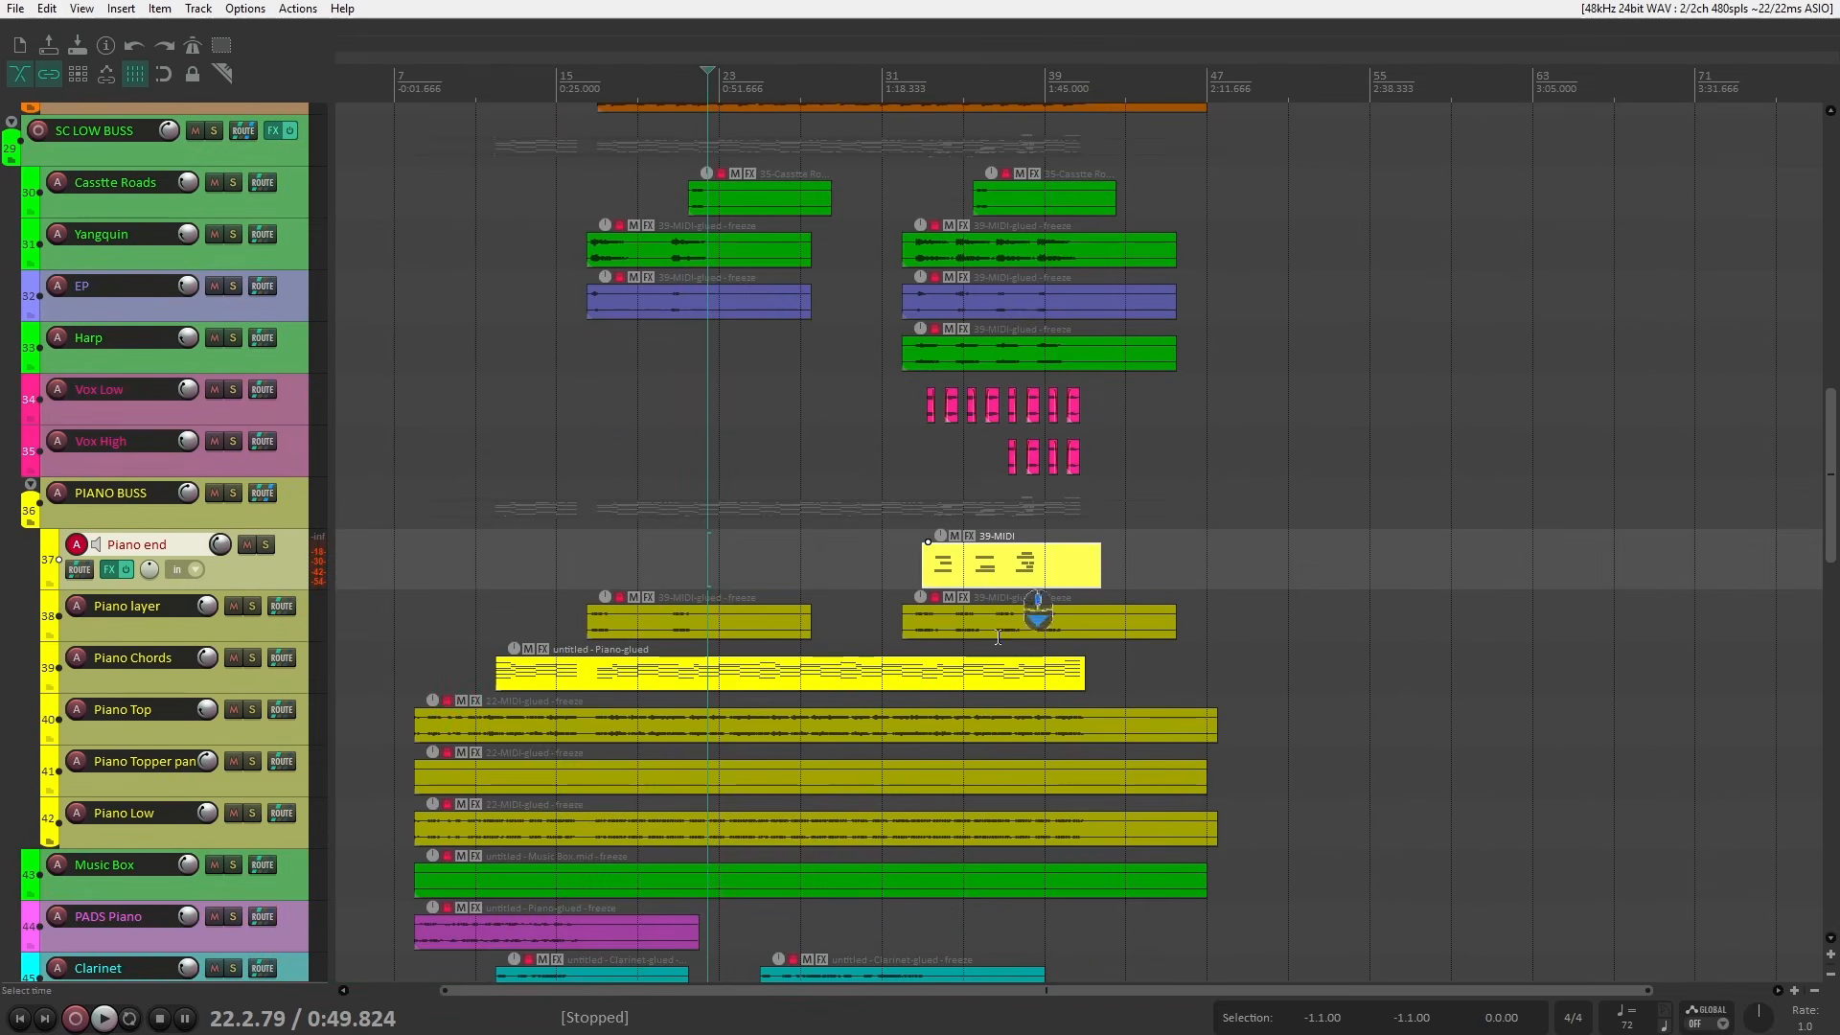
pyautogui.doubleClick(1022, 582)
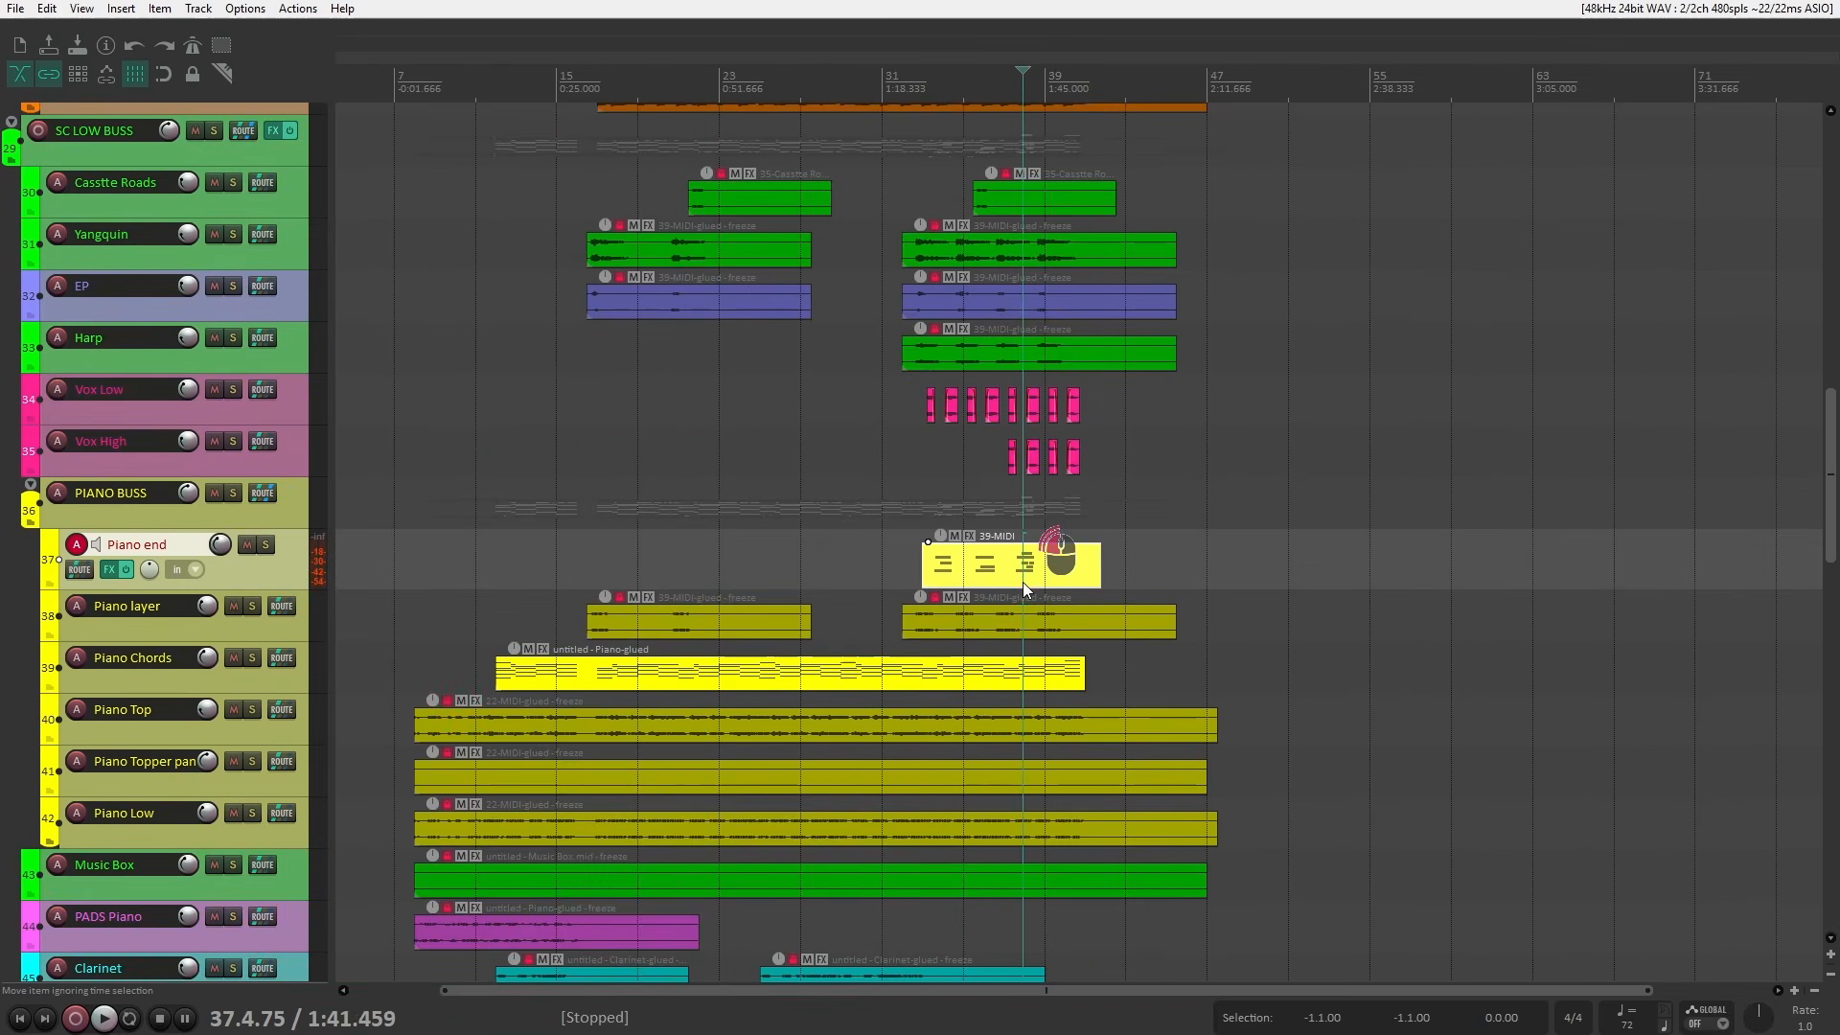
pyautogui.scroll(6, 548, 576)
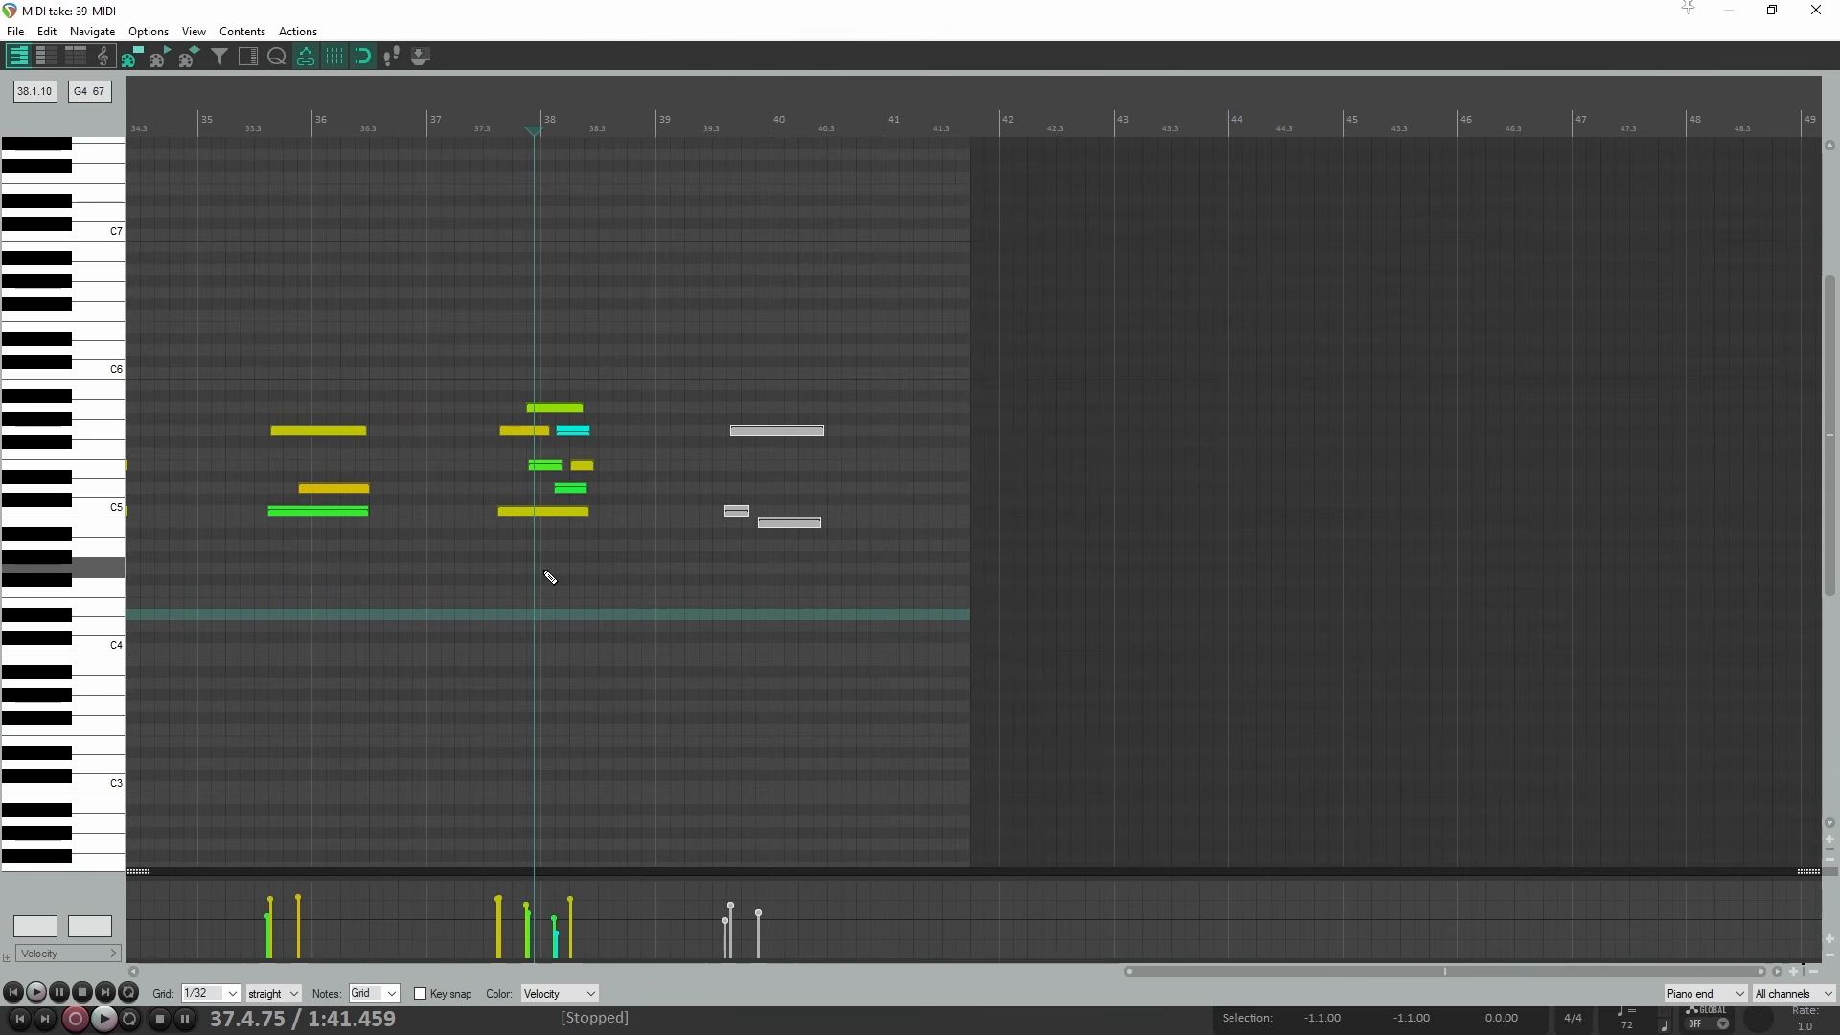
# Open the action list for the MIDI Editor section and find the action assigned to the plain mousewheel.
pyautogui.hotkey('shift', '/')
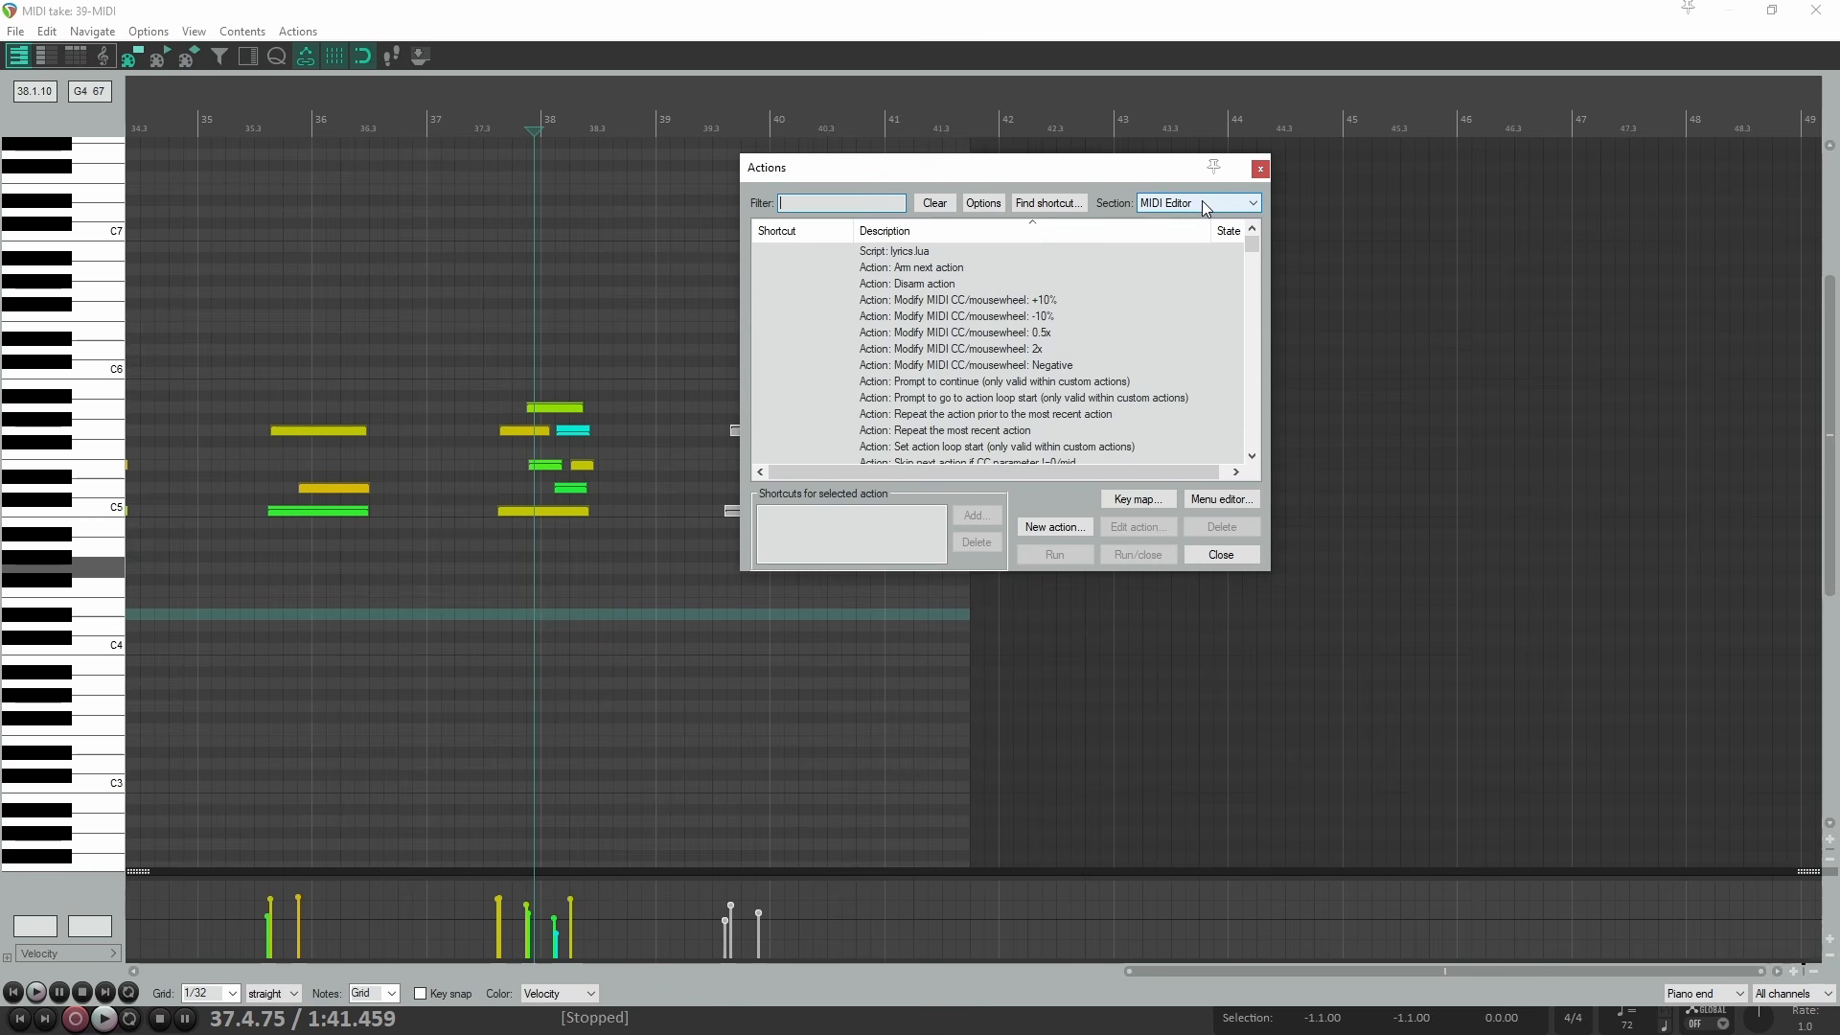
pyautogui.click(1205, 203)
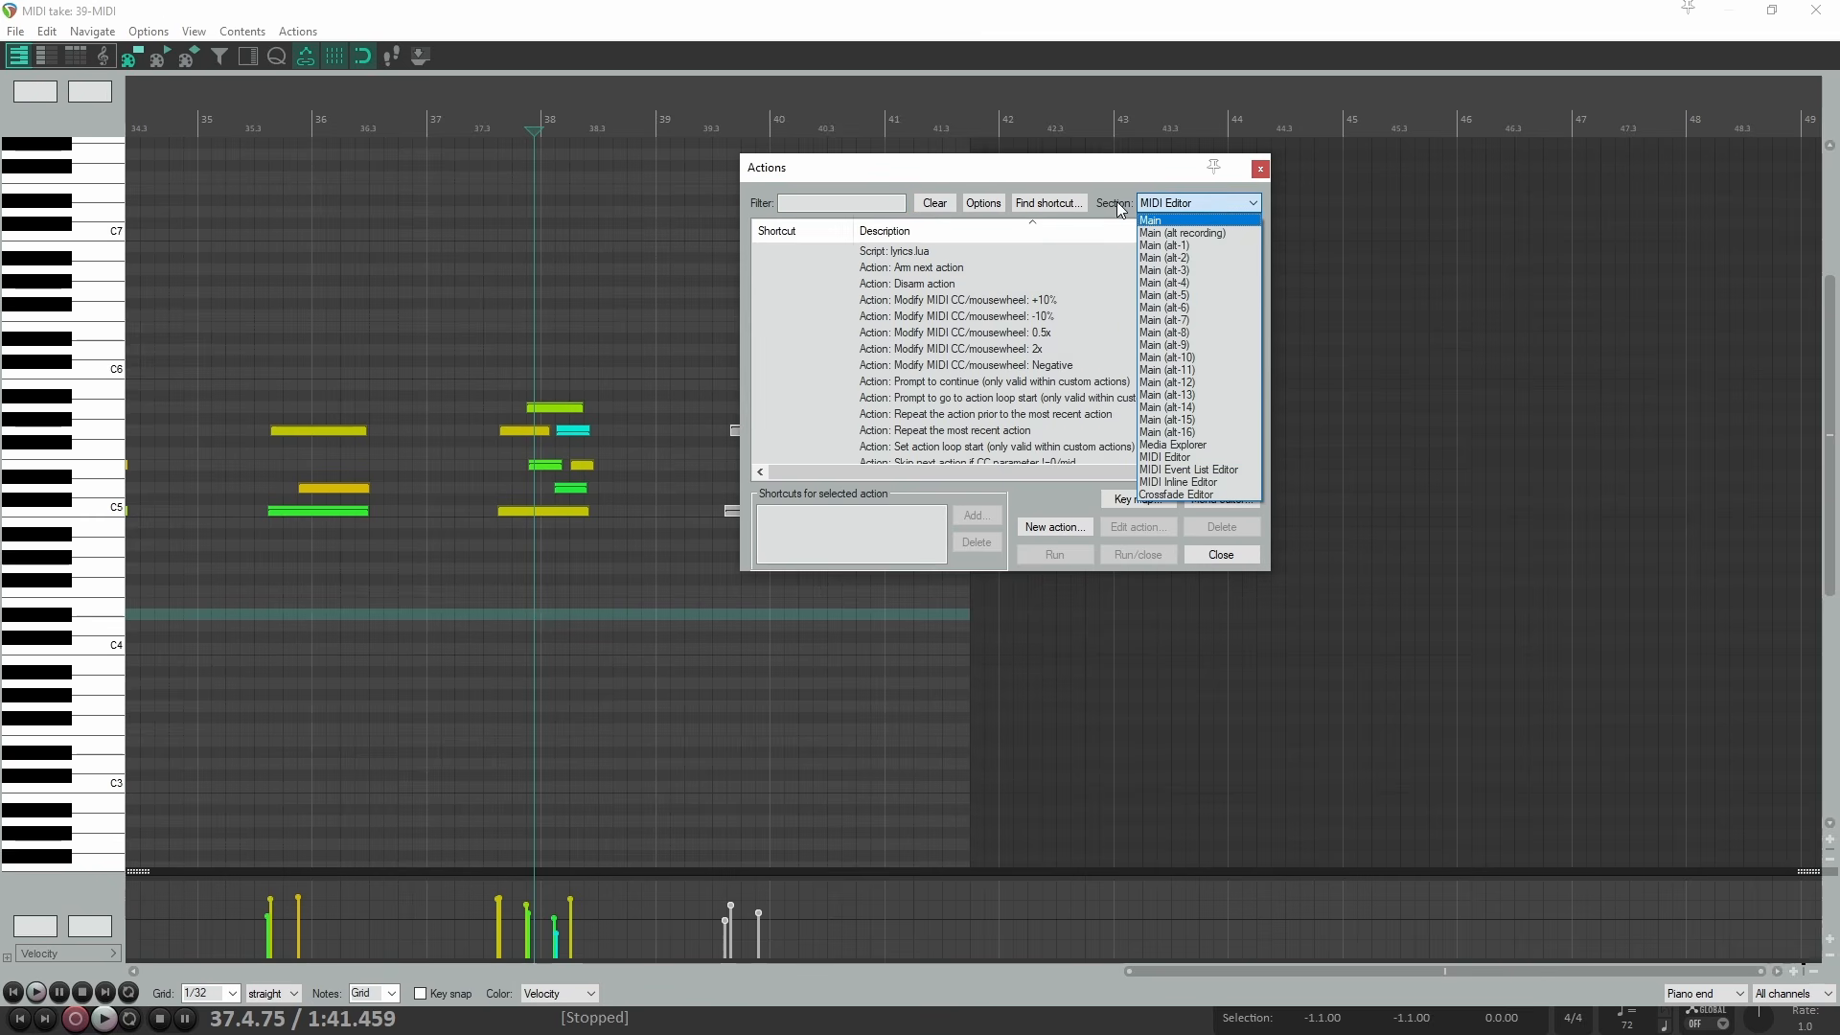
pyautogui.click(1044, 171)
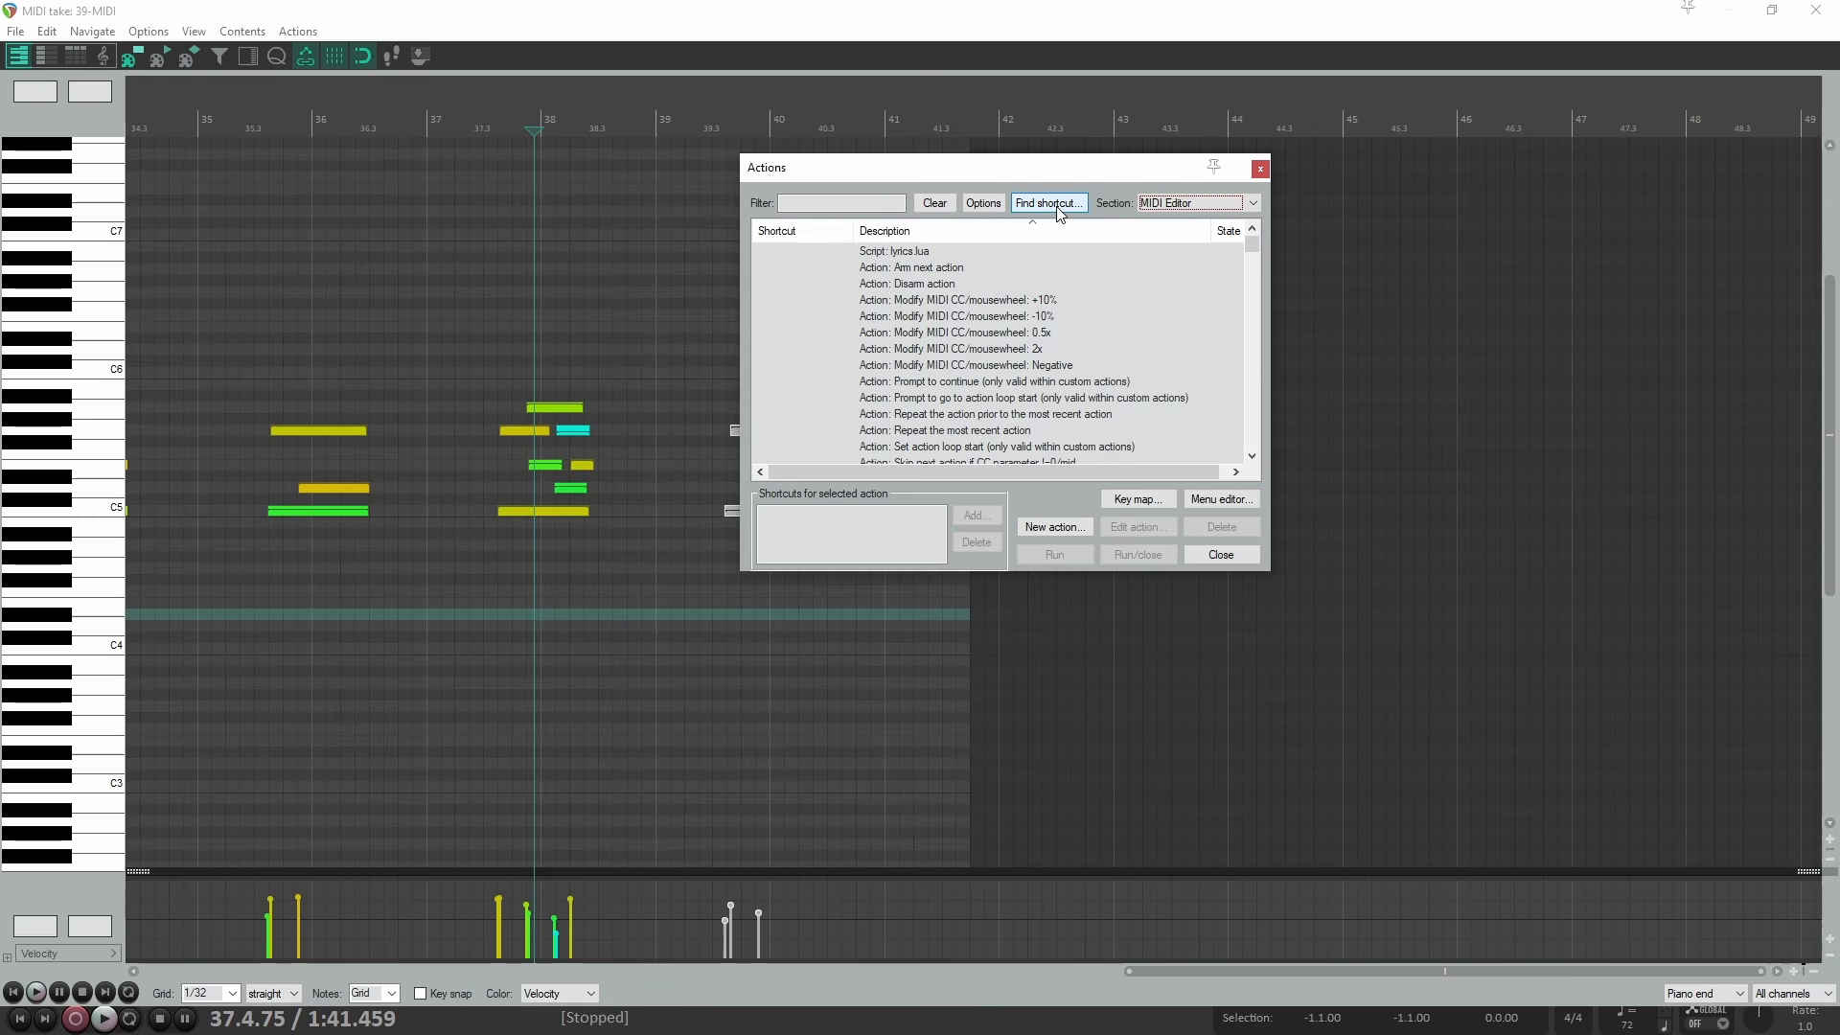
pyautogui.click(1059, 213)
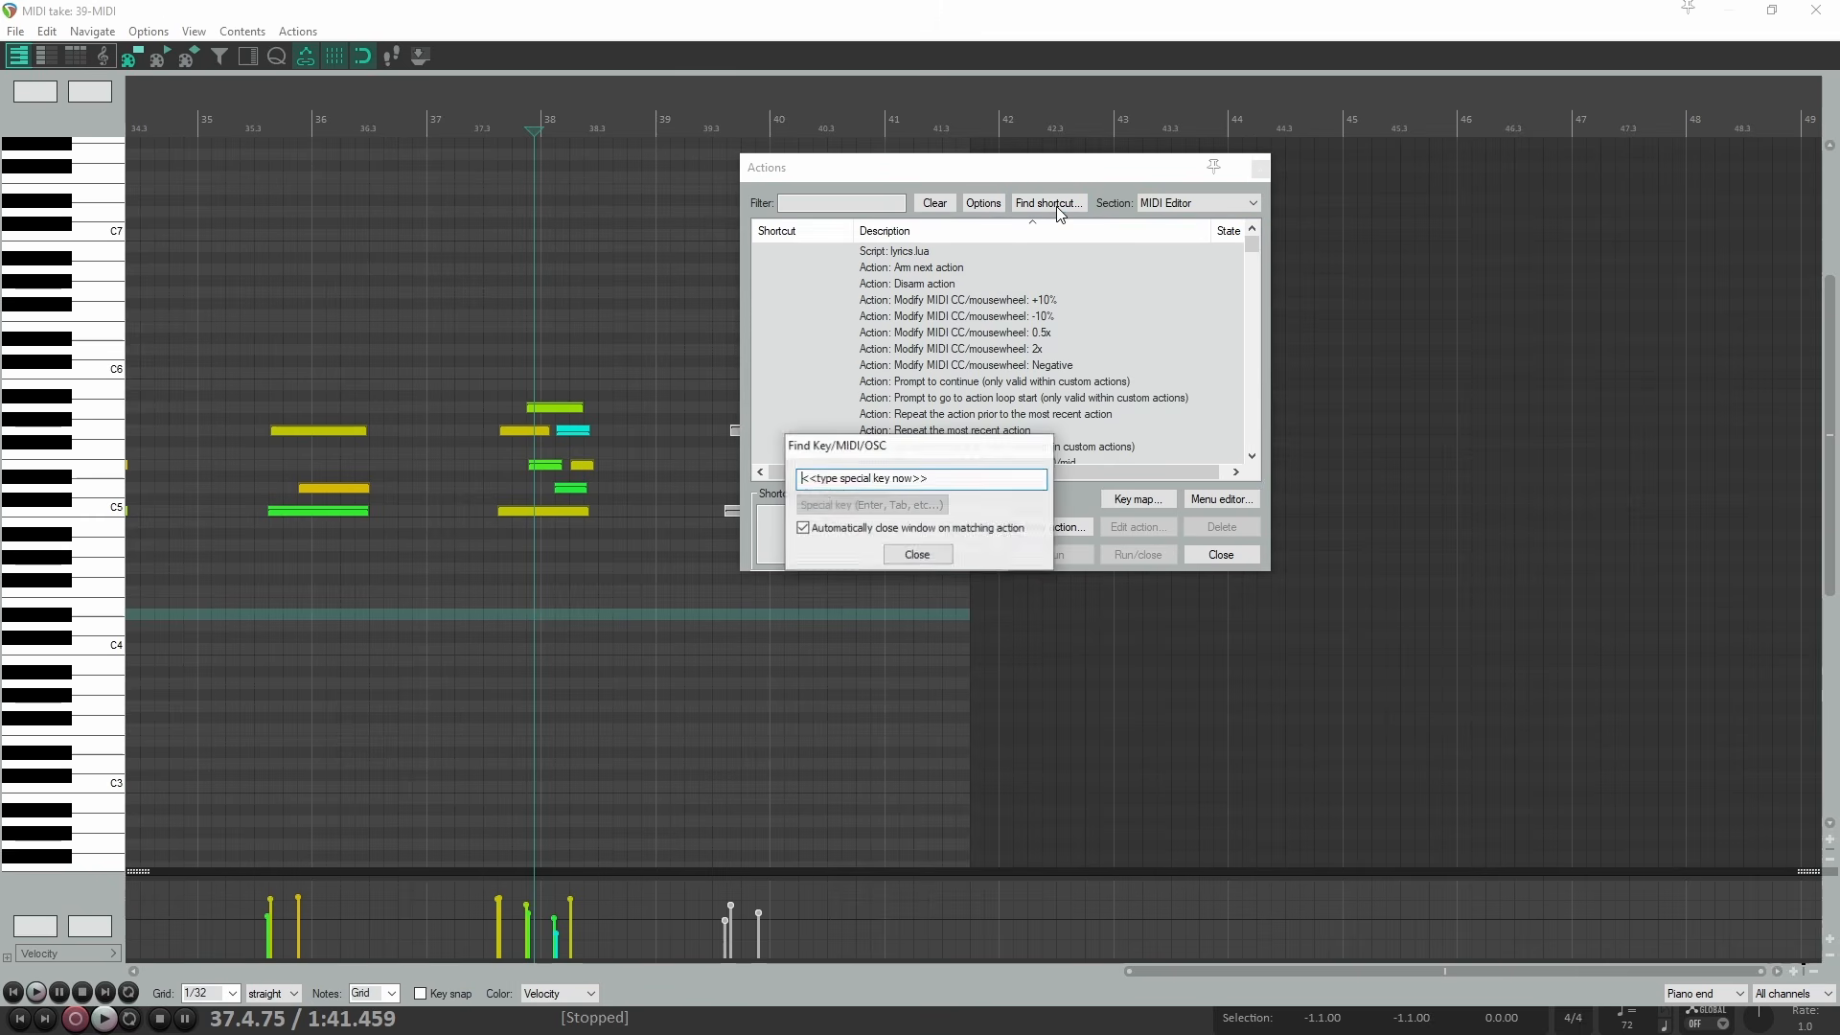
pyautogui.scroll(-1, 987, 460)
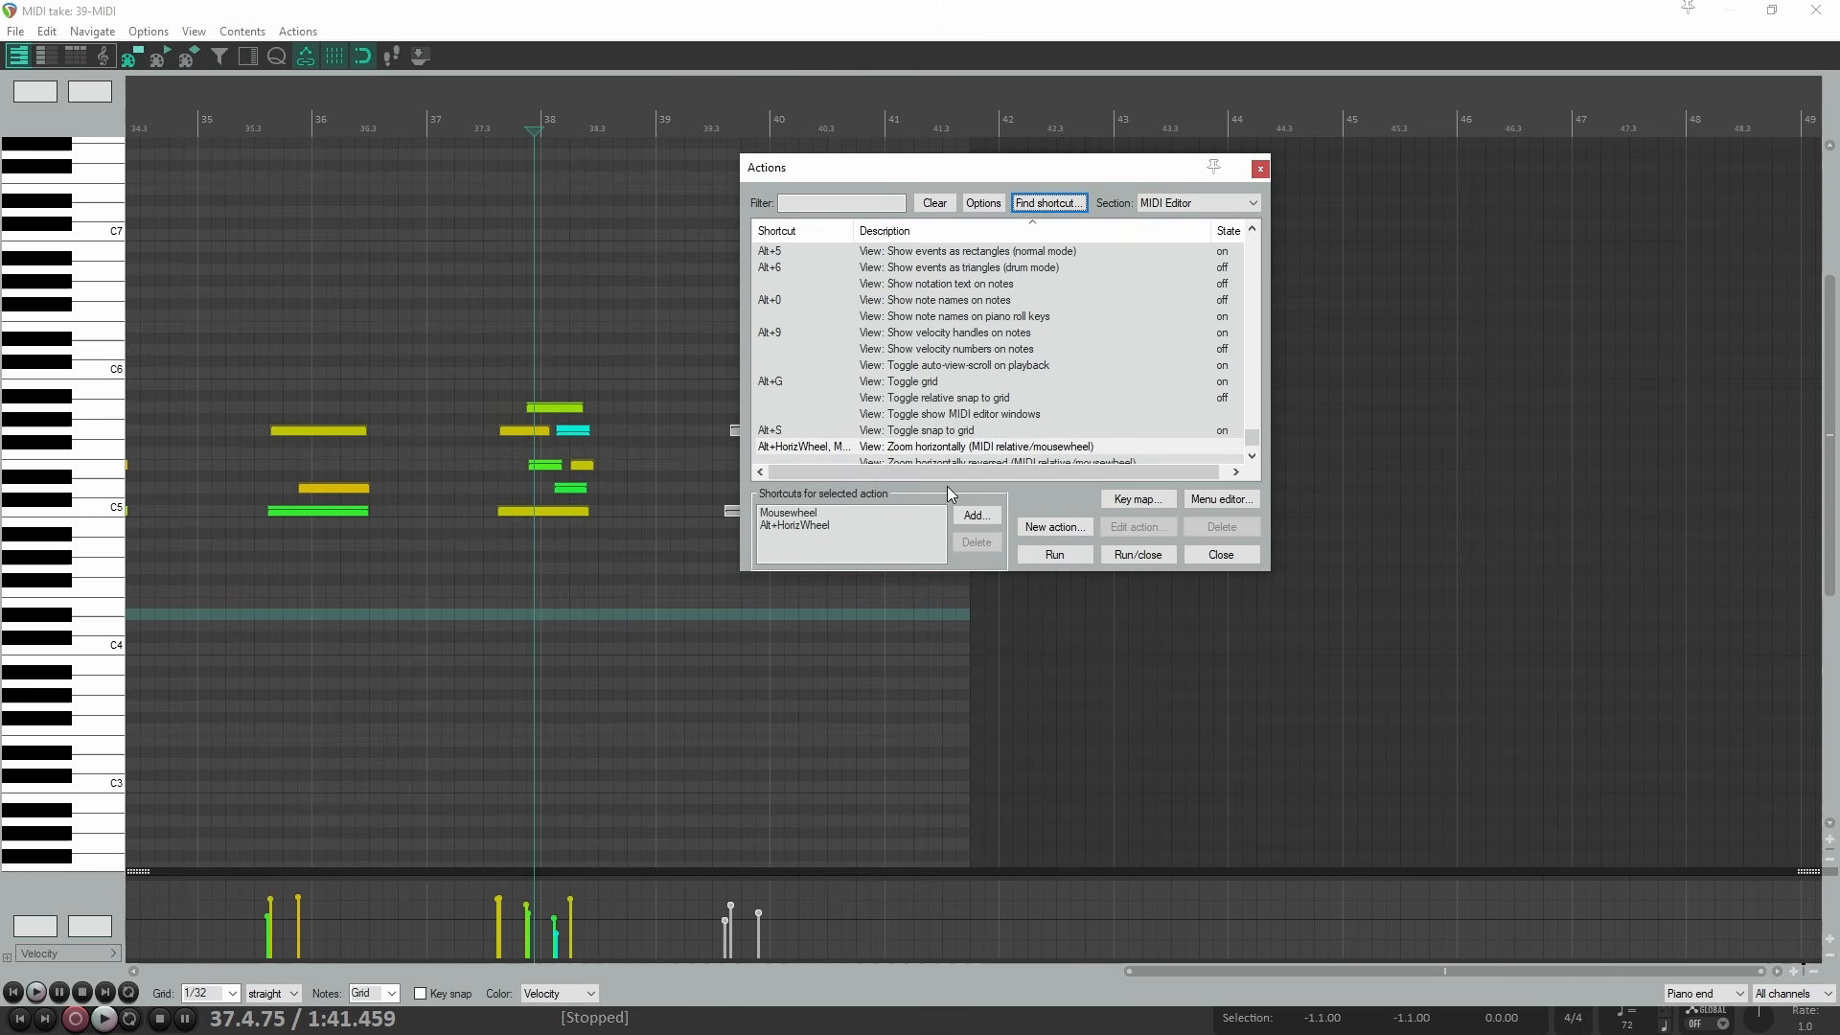
# Remove the Alt+HorizWheel and Mousewheel shortcuts from the MIDI editor's View: Zoom horizontally action, assign Alt+Mousewheel instead, and test it.
pyautogui.click(814, 525)
pyautogui.click(977, 542)
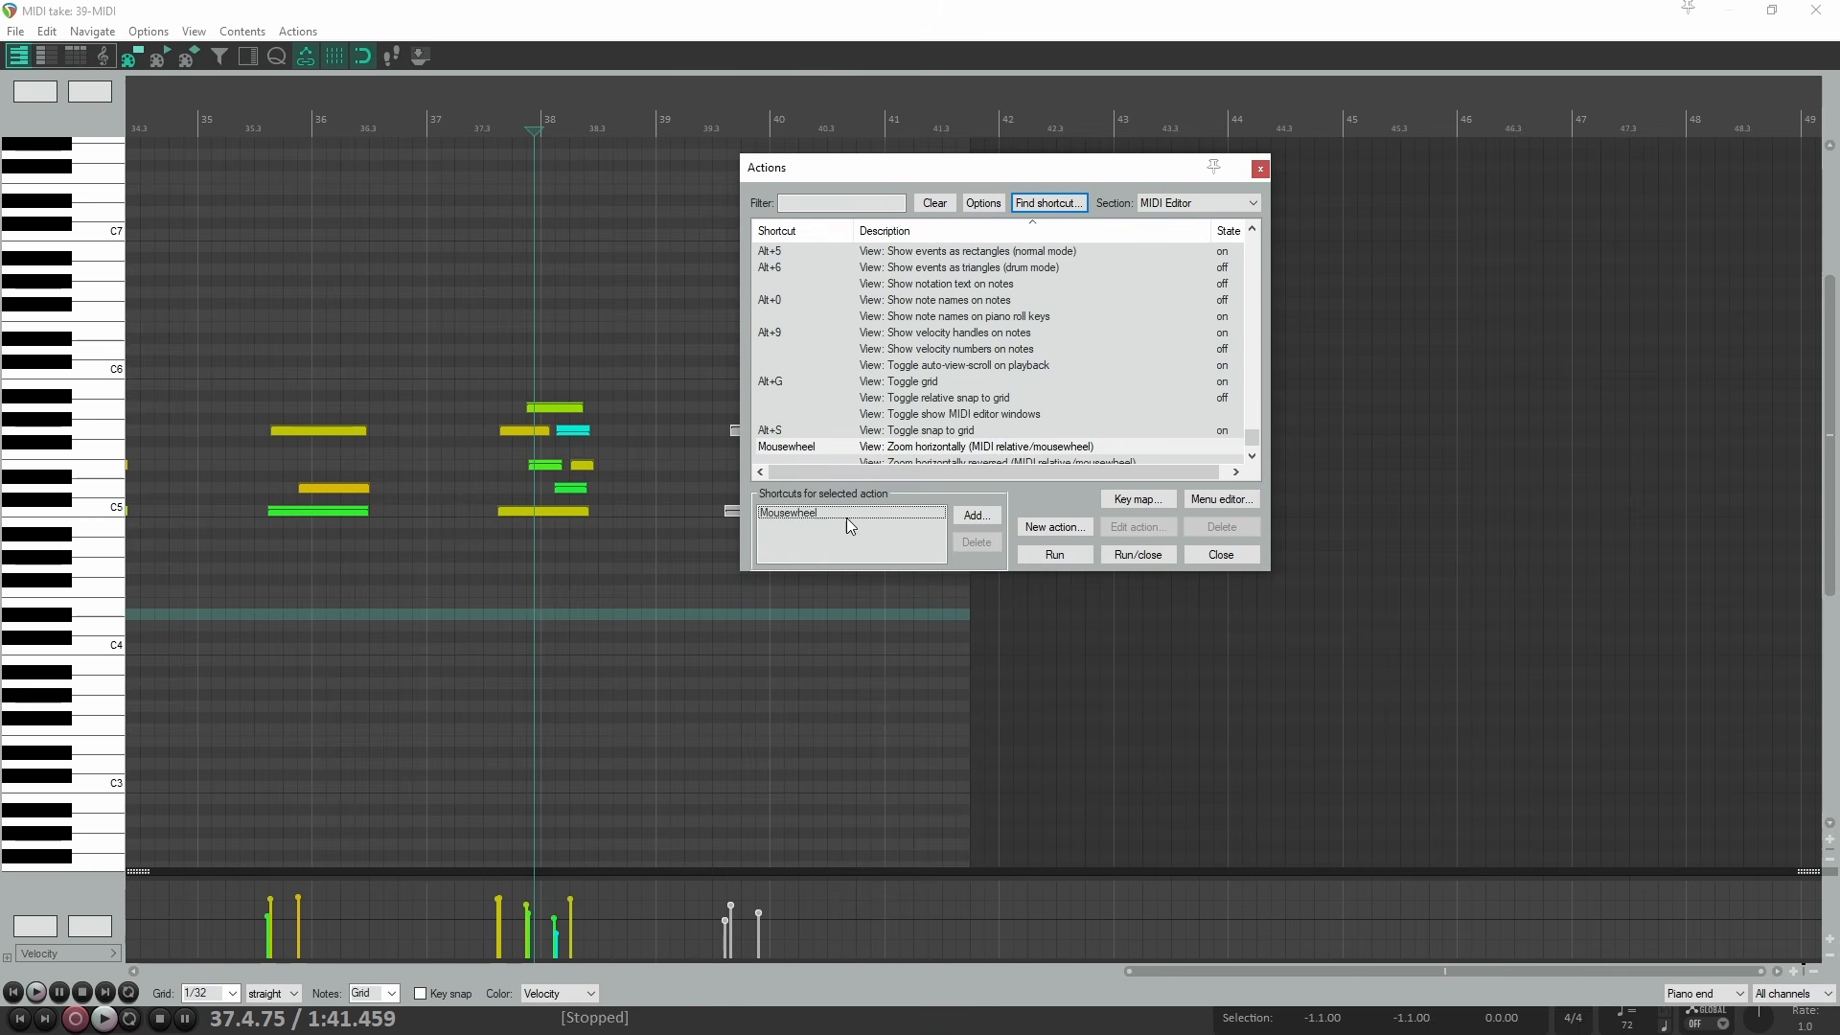
pyautogui.click(977, 515)
pyautogui.scroll(-1, 938, 441)
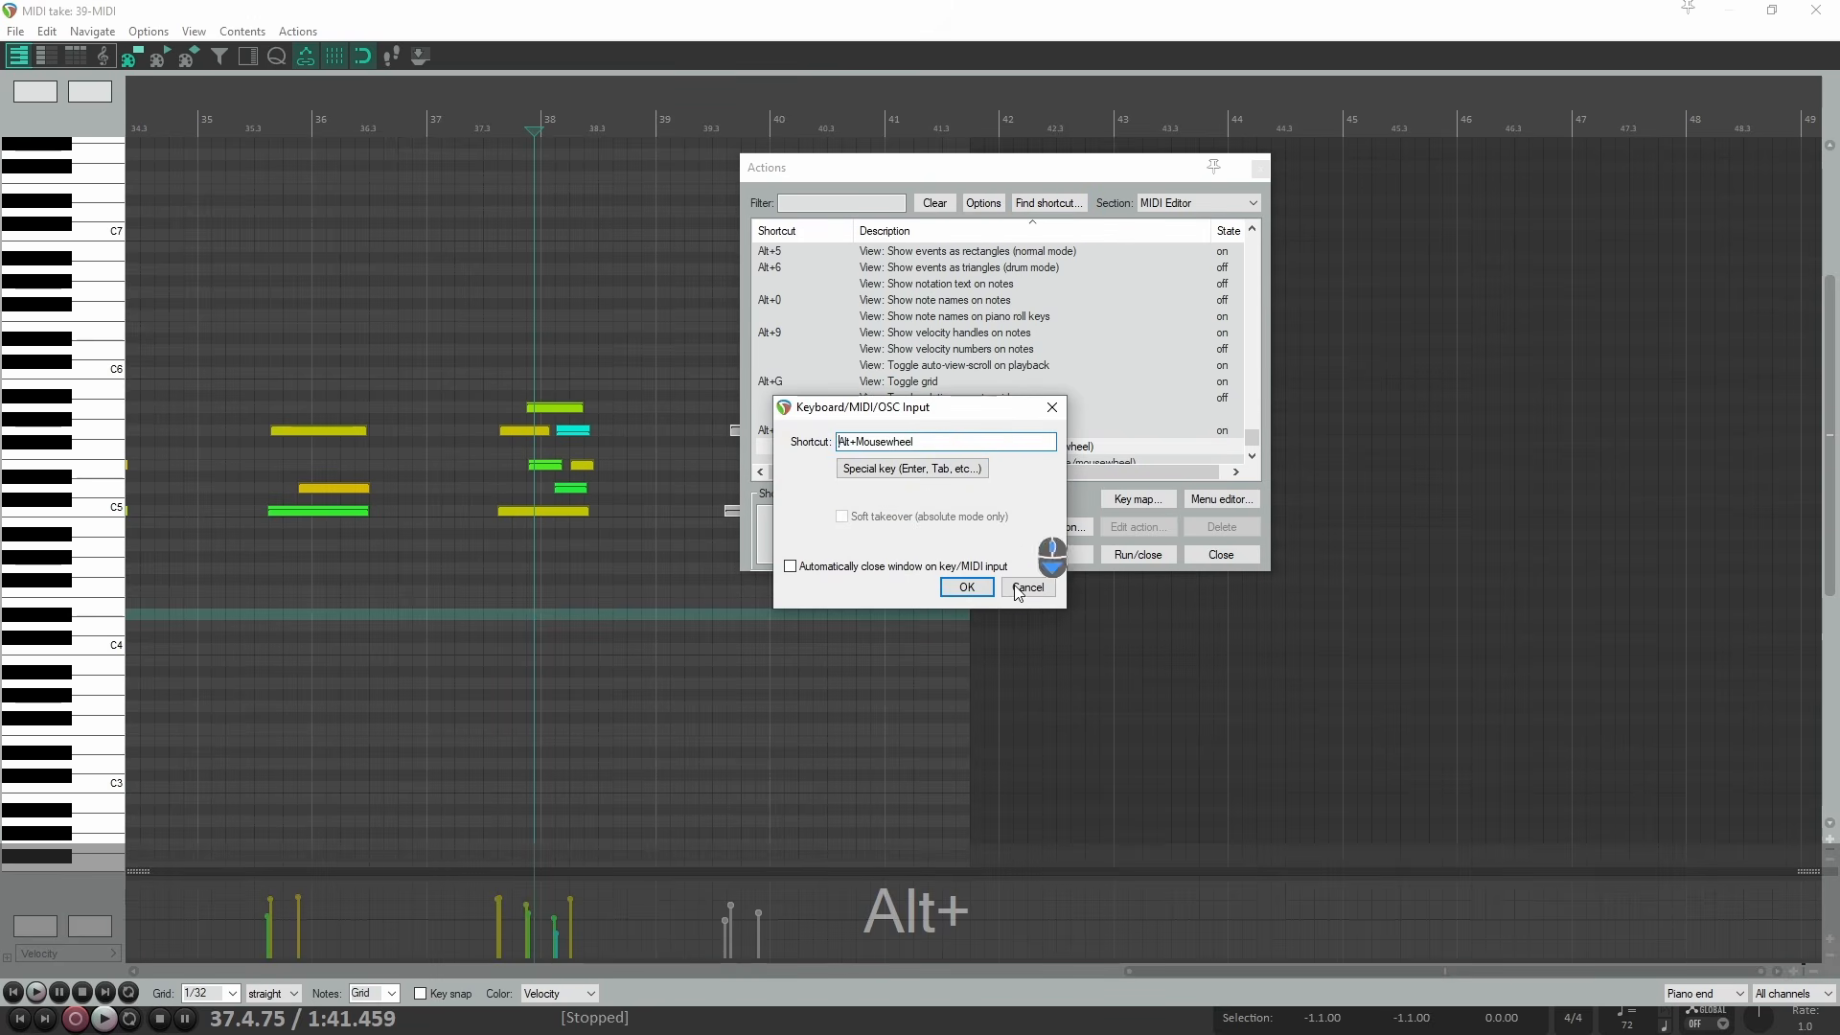
pyautogui.click(967, 586)
pyautogui.click(972, 589)
pyautogui.scroll(-2, 506, 434)
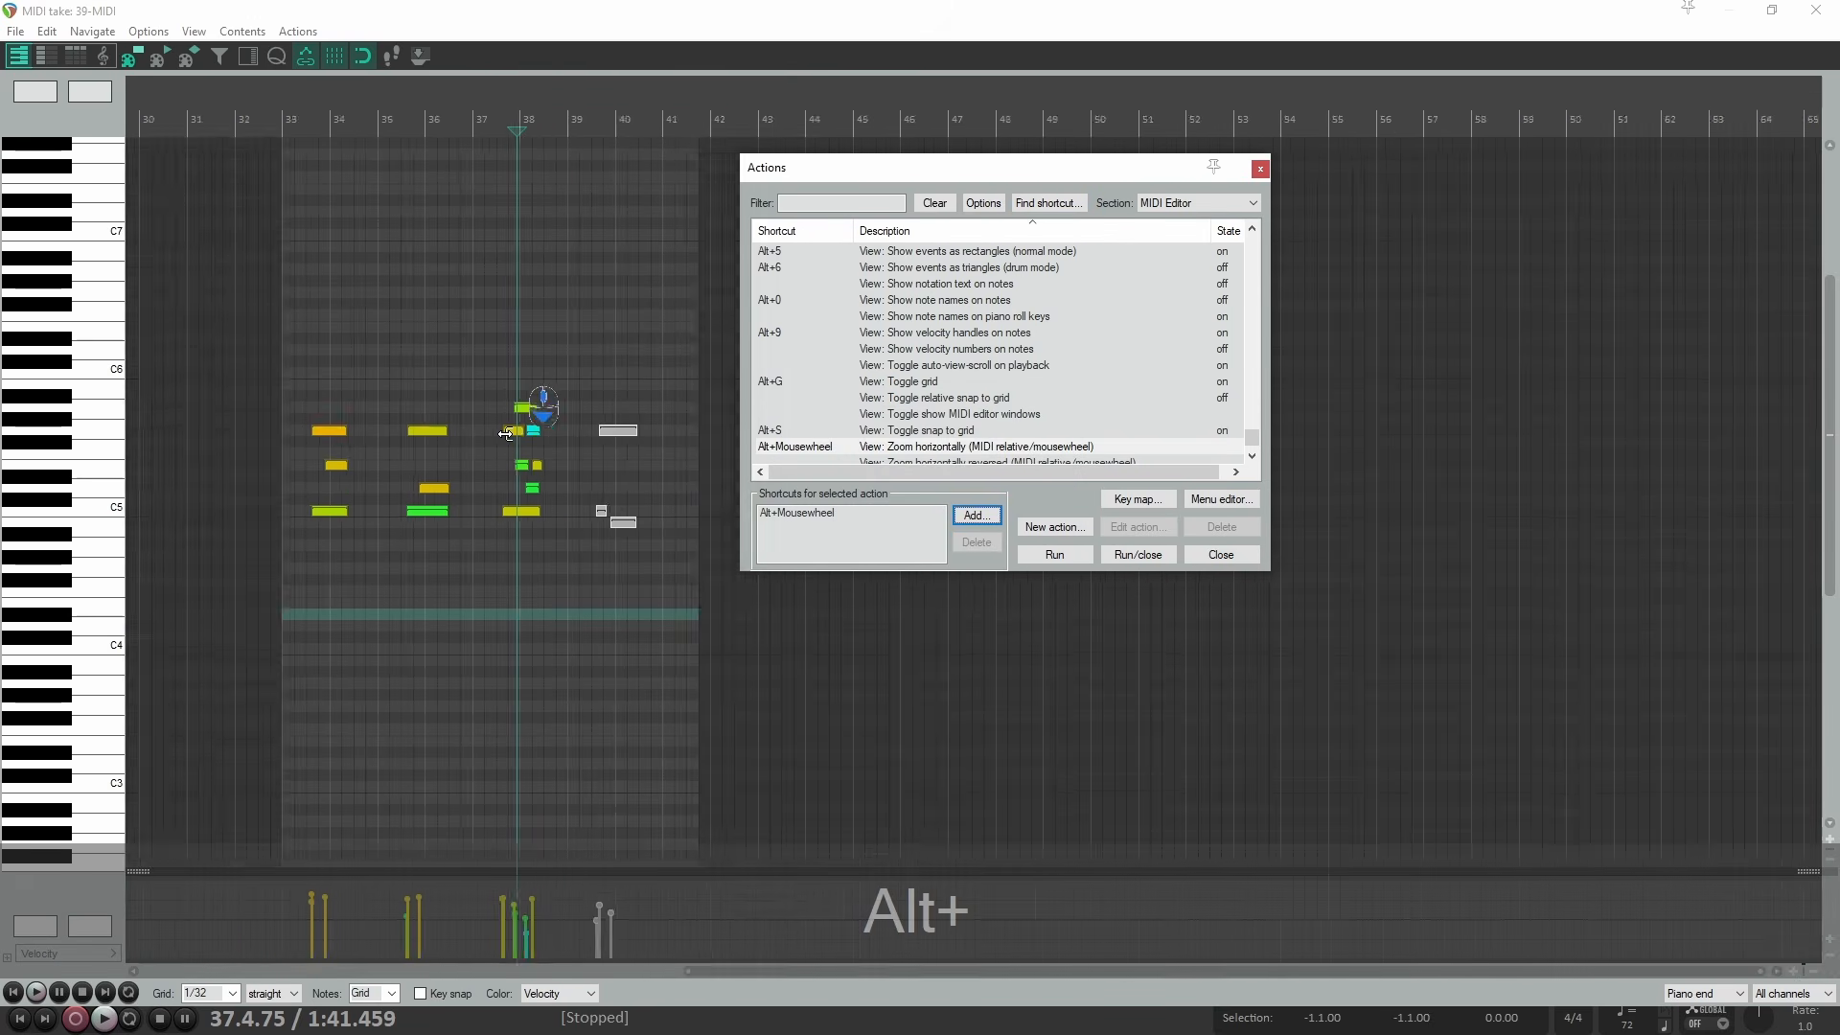
pyautogui.scroll(4, 508, 432)
pyautogui.scroll(-2, 508, 430)
# Replace the Ctrl+Alt+Mousewheel shortcut of the MIDI editor's View: Scroll vertically action with plain Mousewheel and close the action list.
pyautogui.click(782, 202)
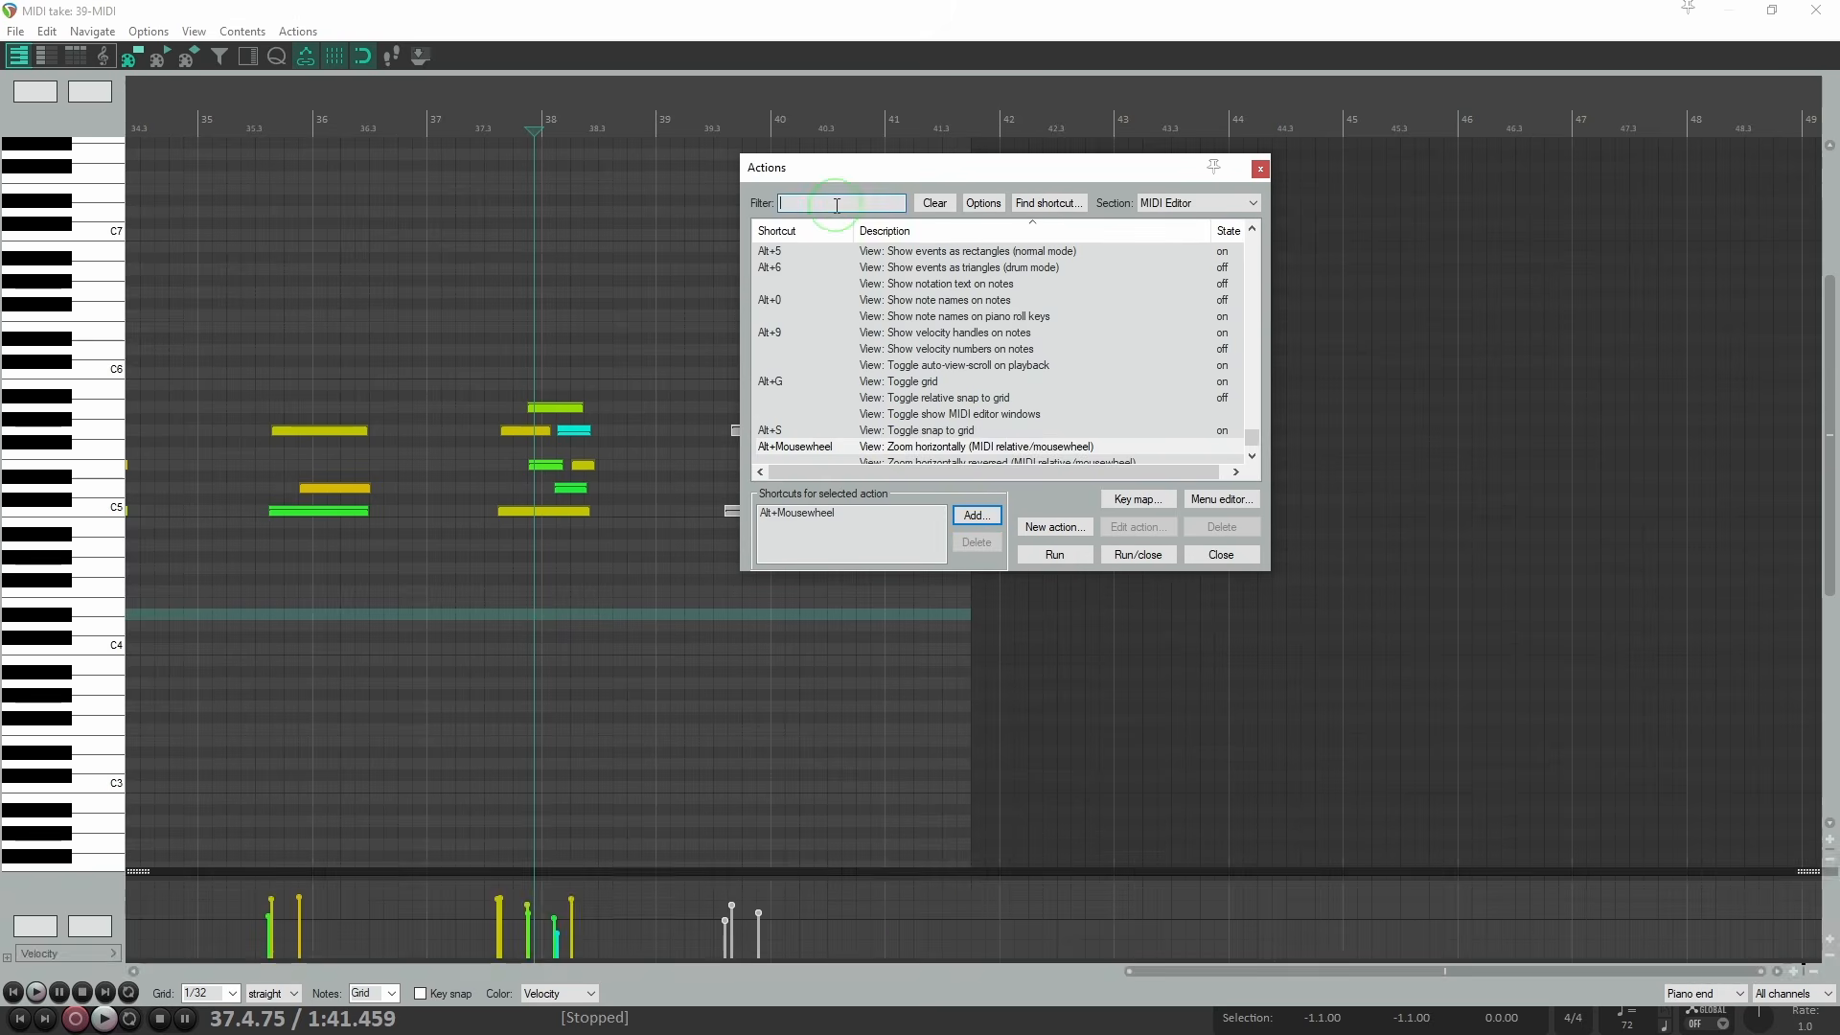
pyautogui.write('scroll vertical')
pyautogui.click(930, 253)
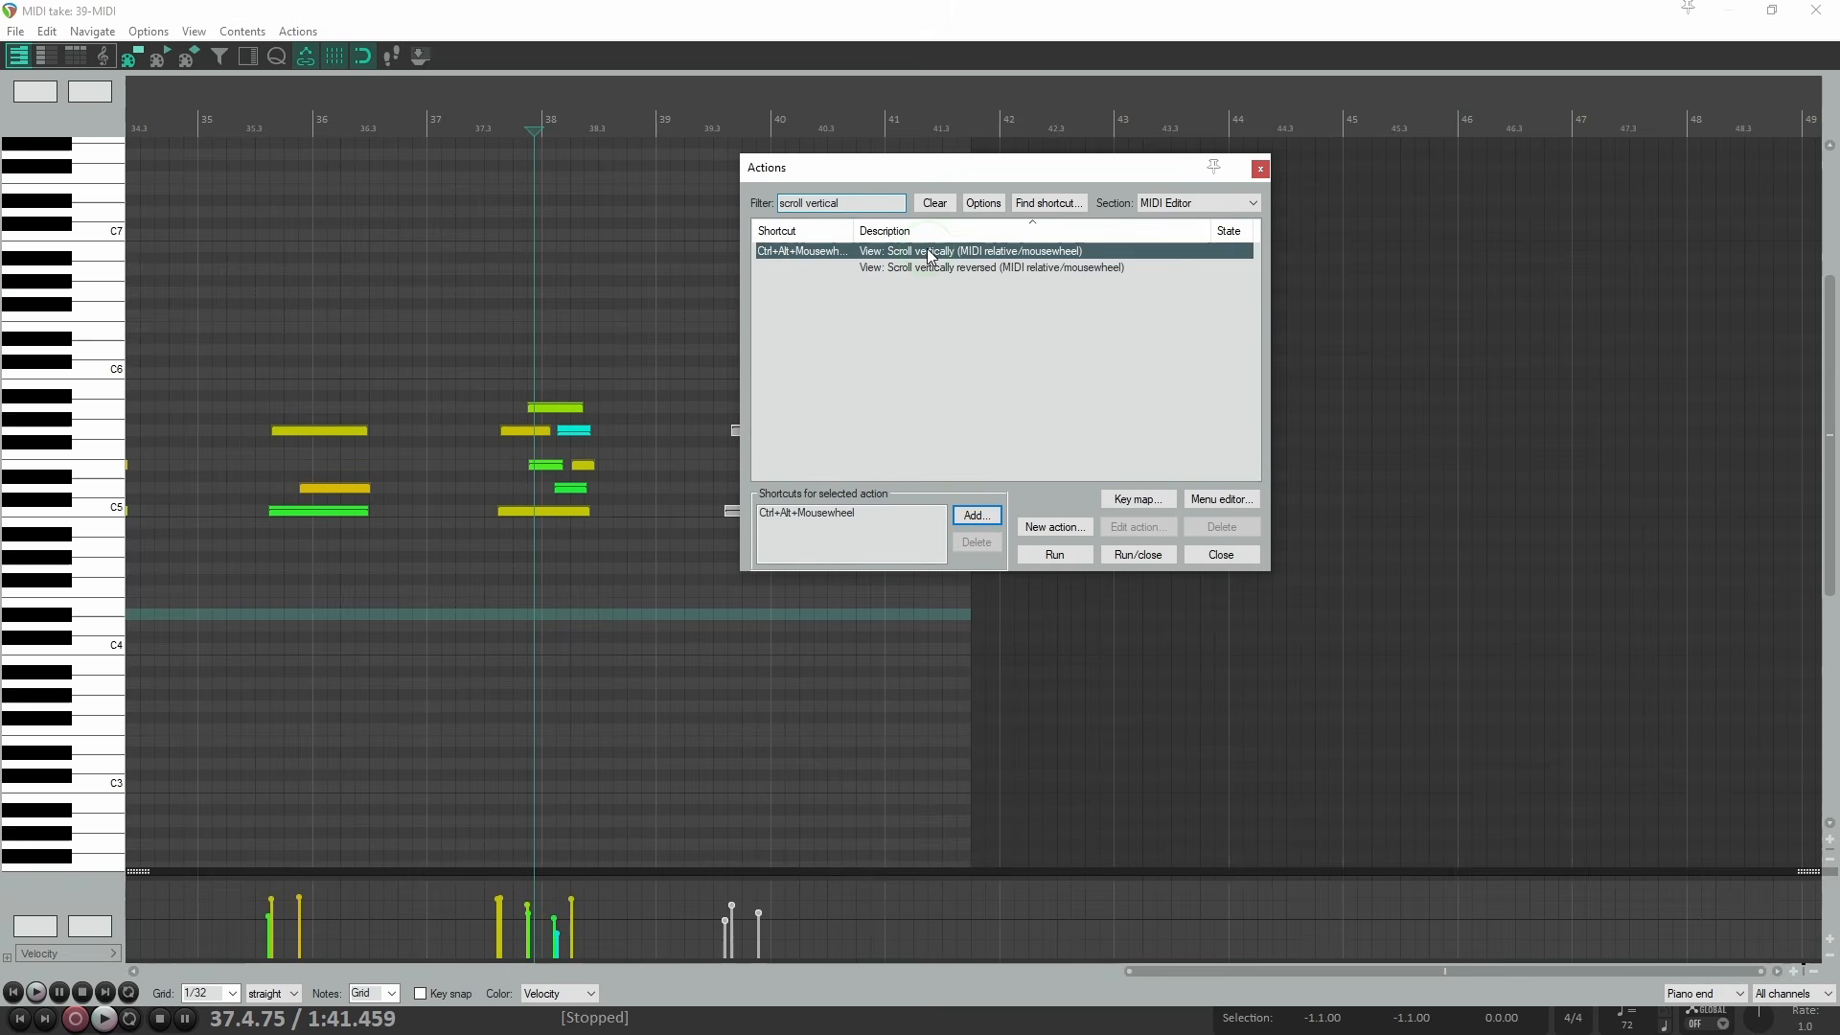
pyautogui.click(853, 516)
pyautogui.click(977, 517)
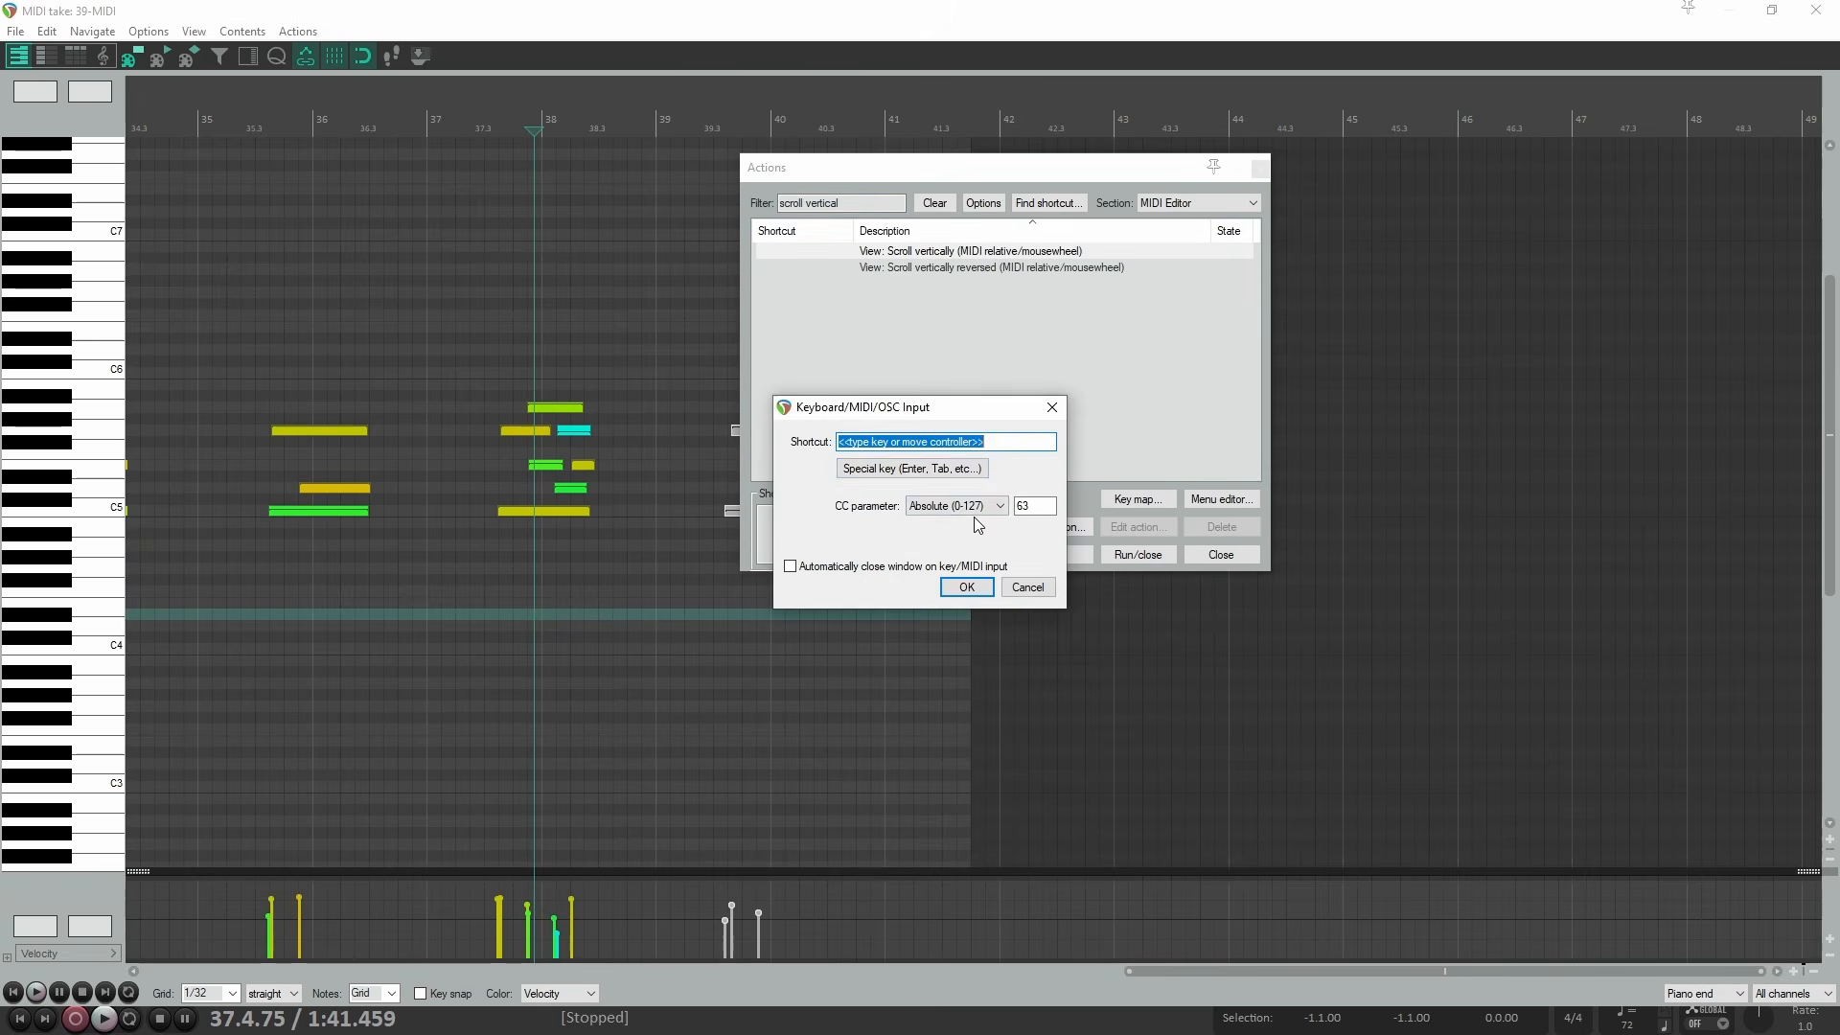
pyautogui.scroll(-1, 977, 523)
pyautogui.click(966, 587)
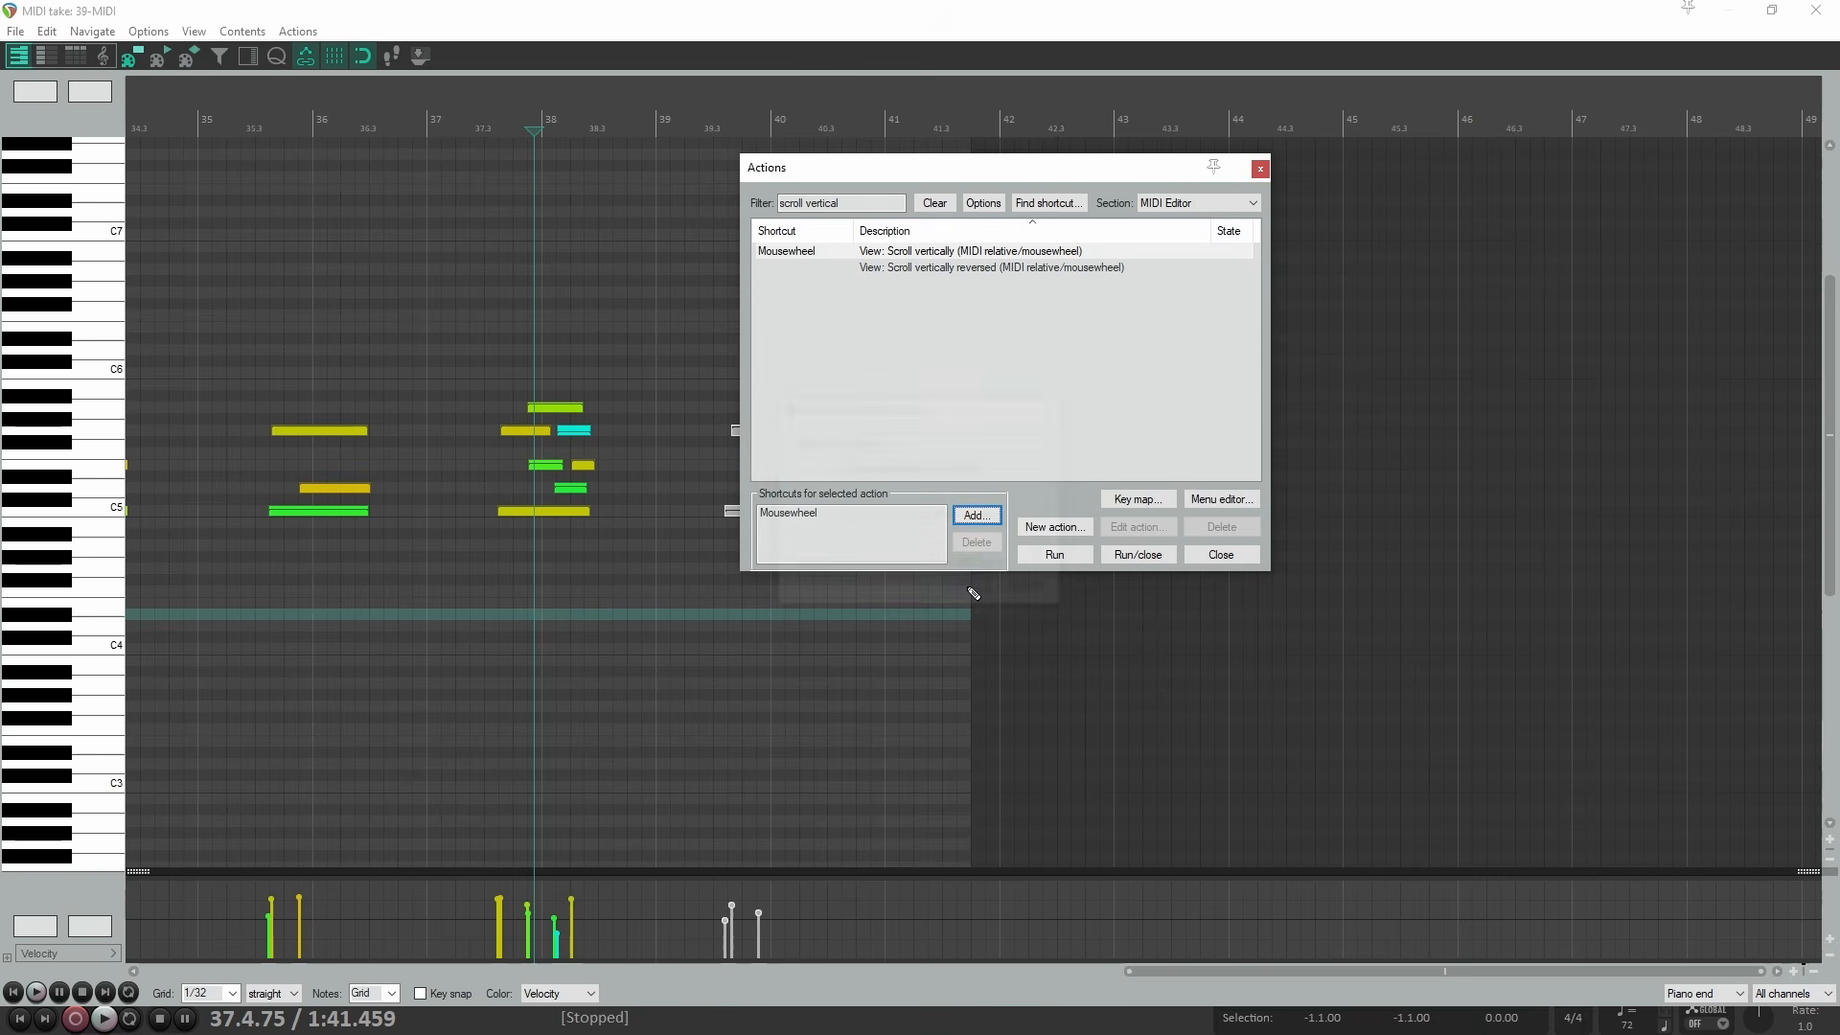
pyautogui.click(1203, 555)
# Test vertical scrolling and middle-drag hand scrolling on the piano roll, and close the MIDI editor.
pyautogui.scroll(-2, 537, 431)
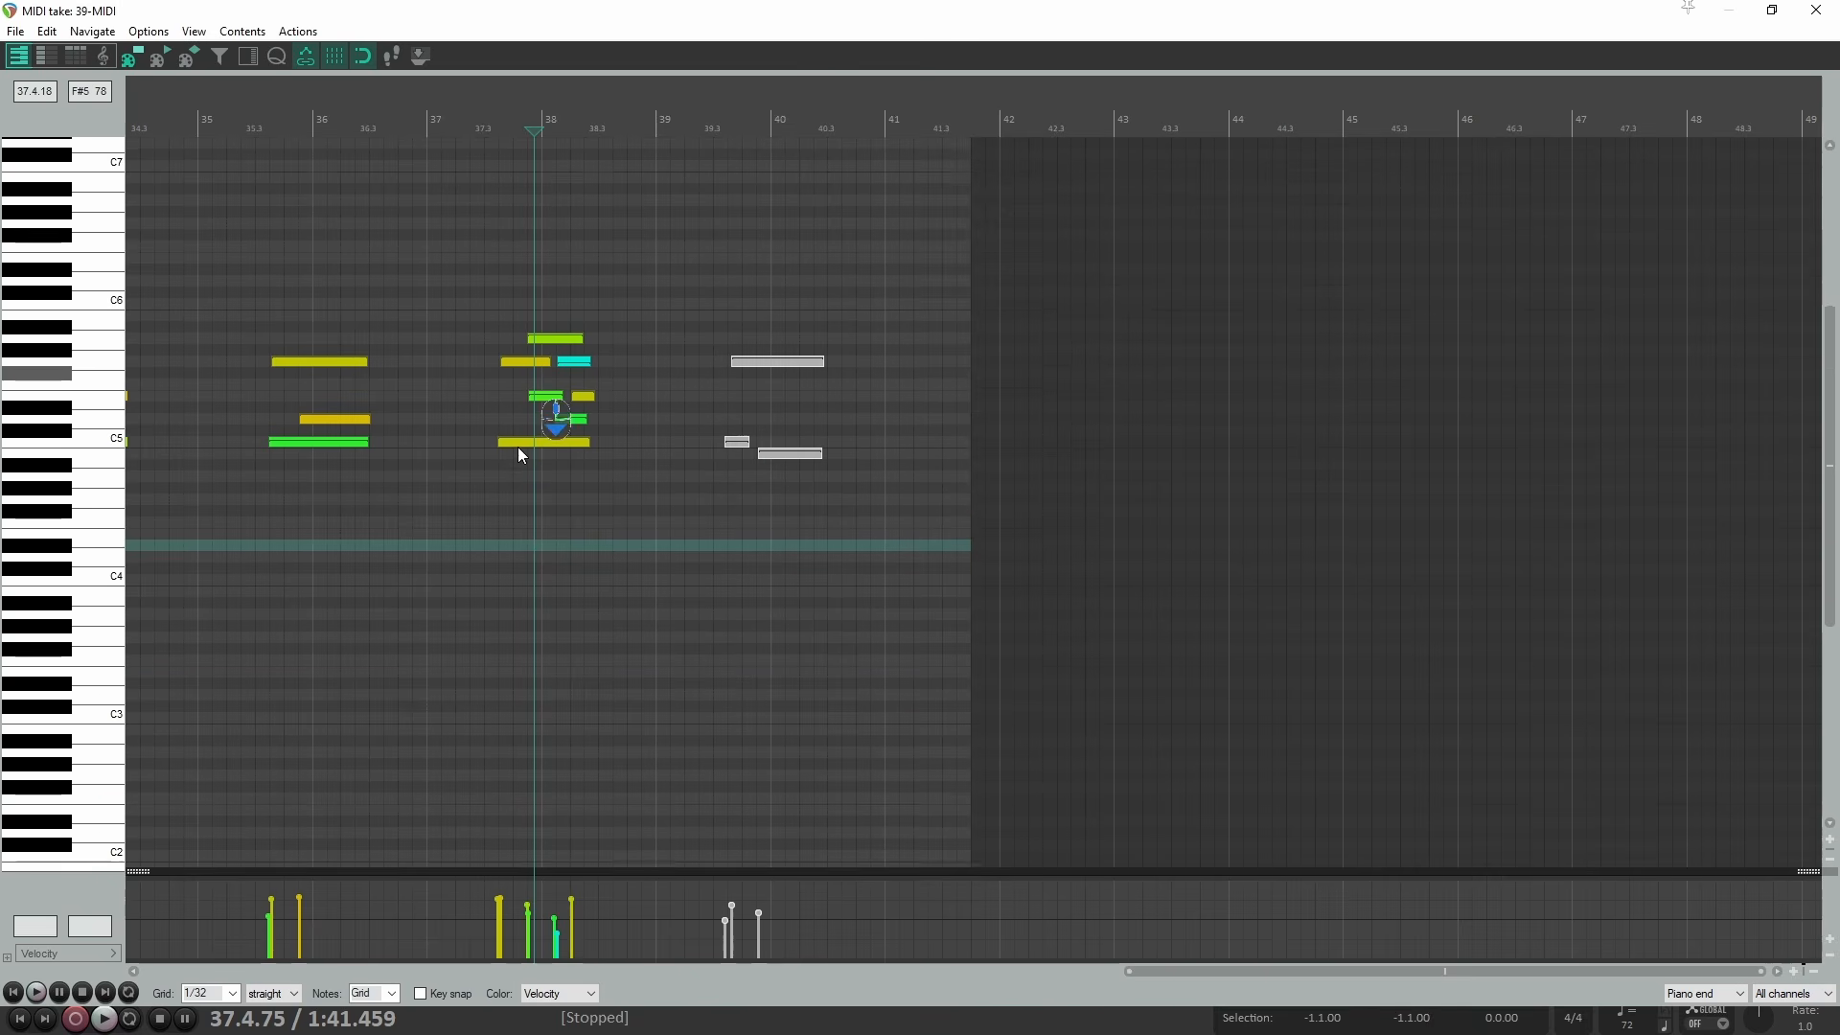
pyautogui.scroll(-2, 521, 454)
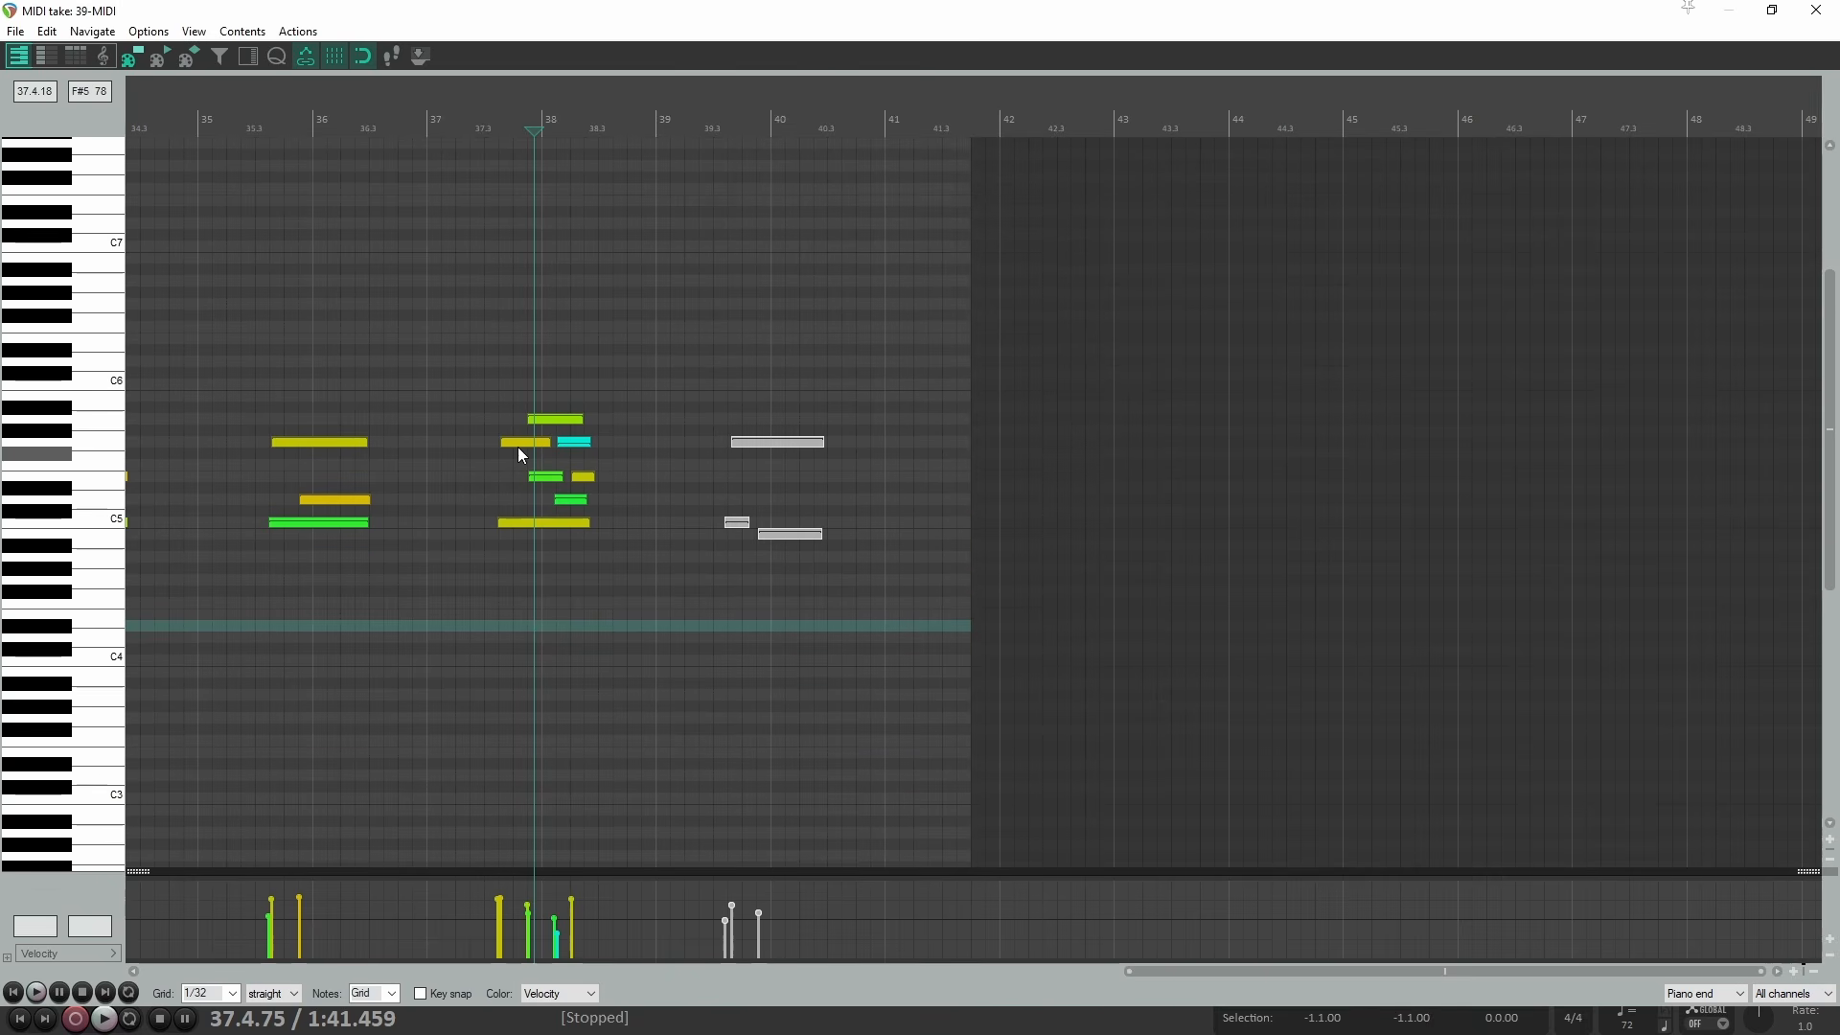
pyautogui.middleClick(516, 446)
pyautogui.moveTo(516, 446); pyautogui.dragTo(926, 508)
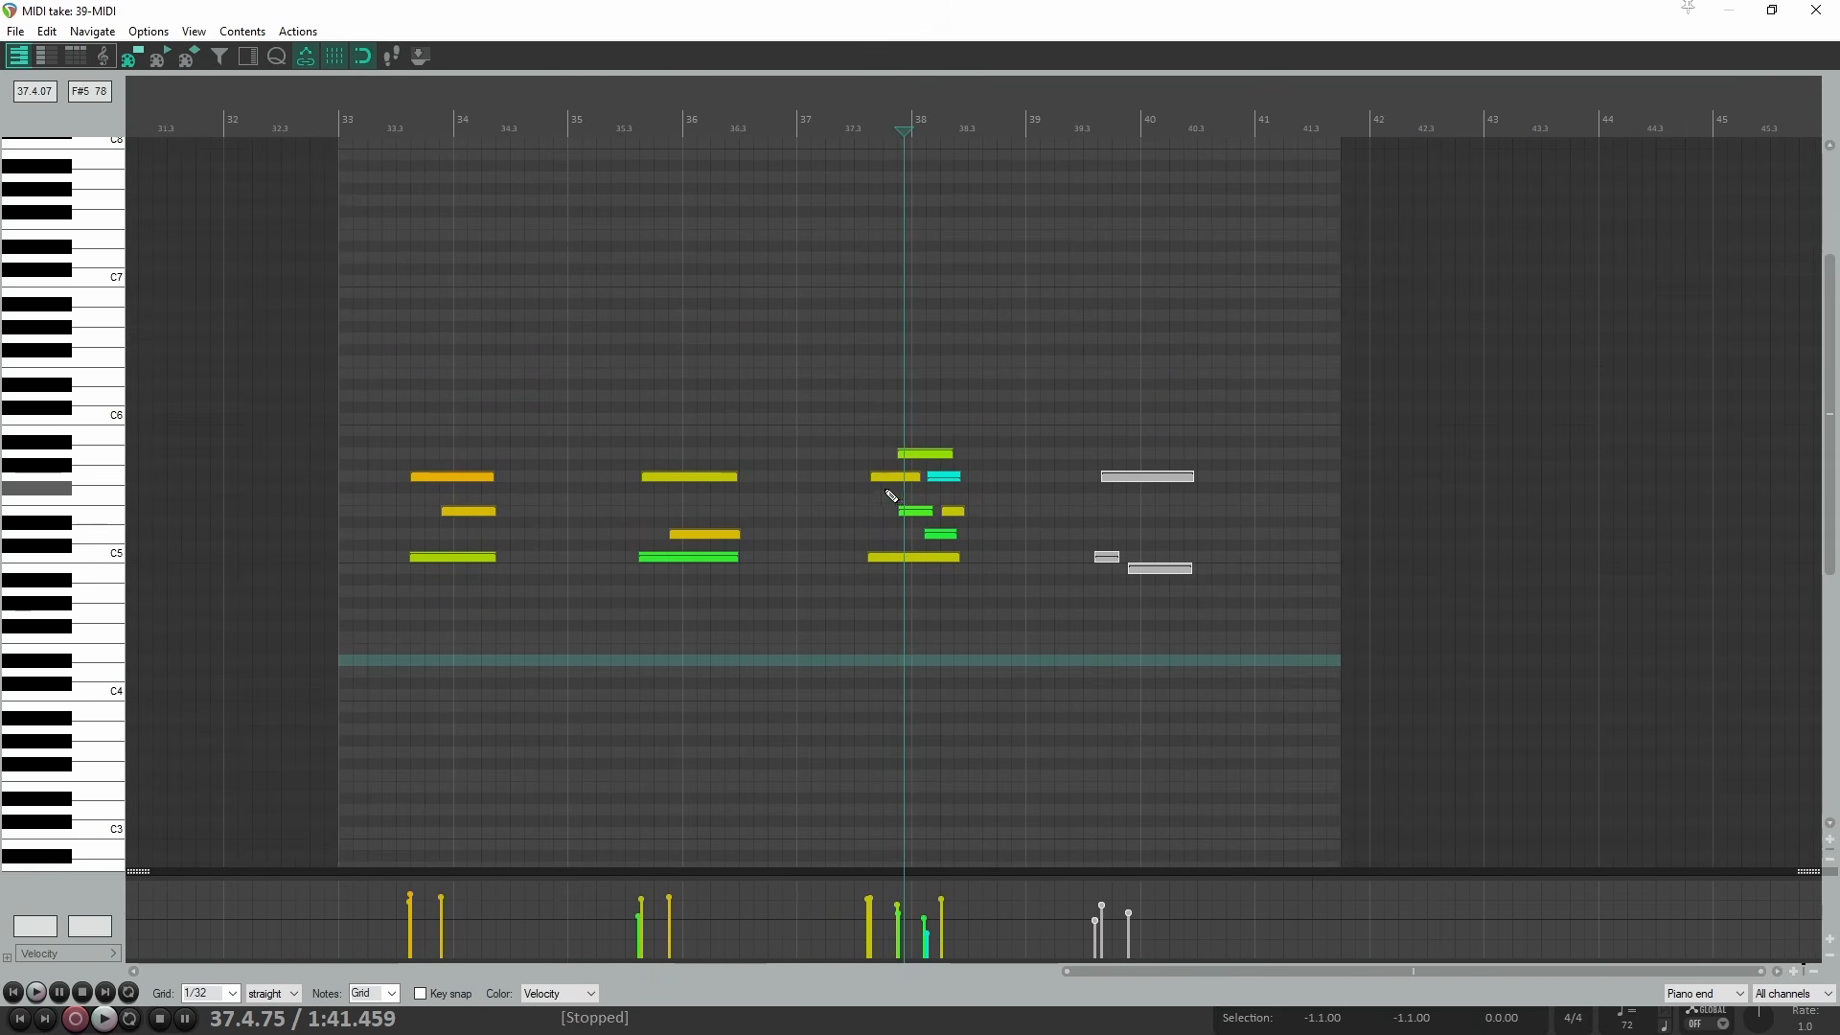
pyautogui.click(1815, 9)
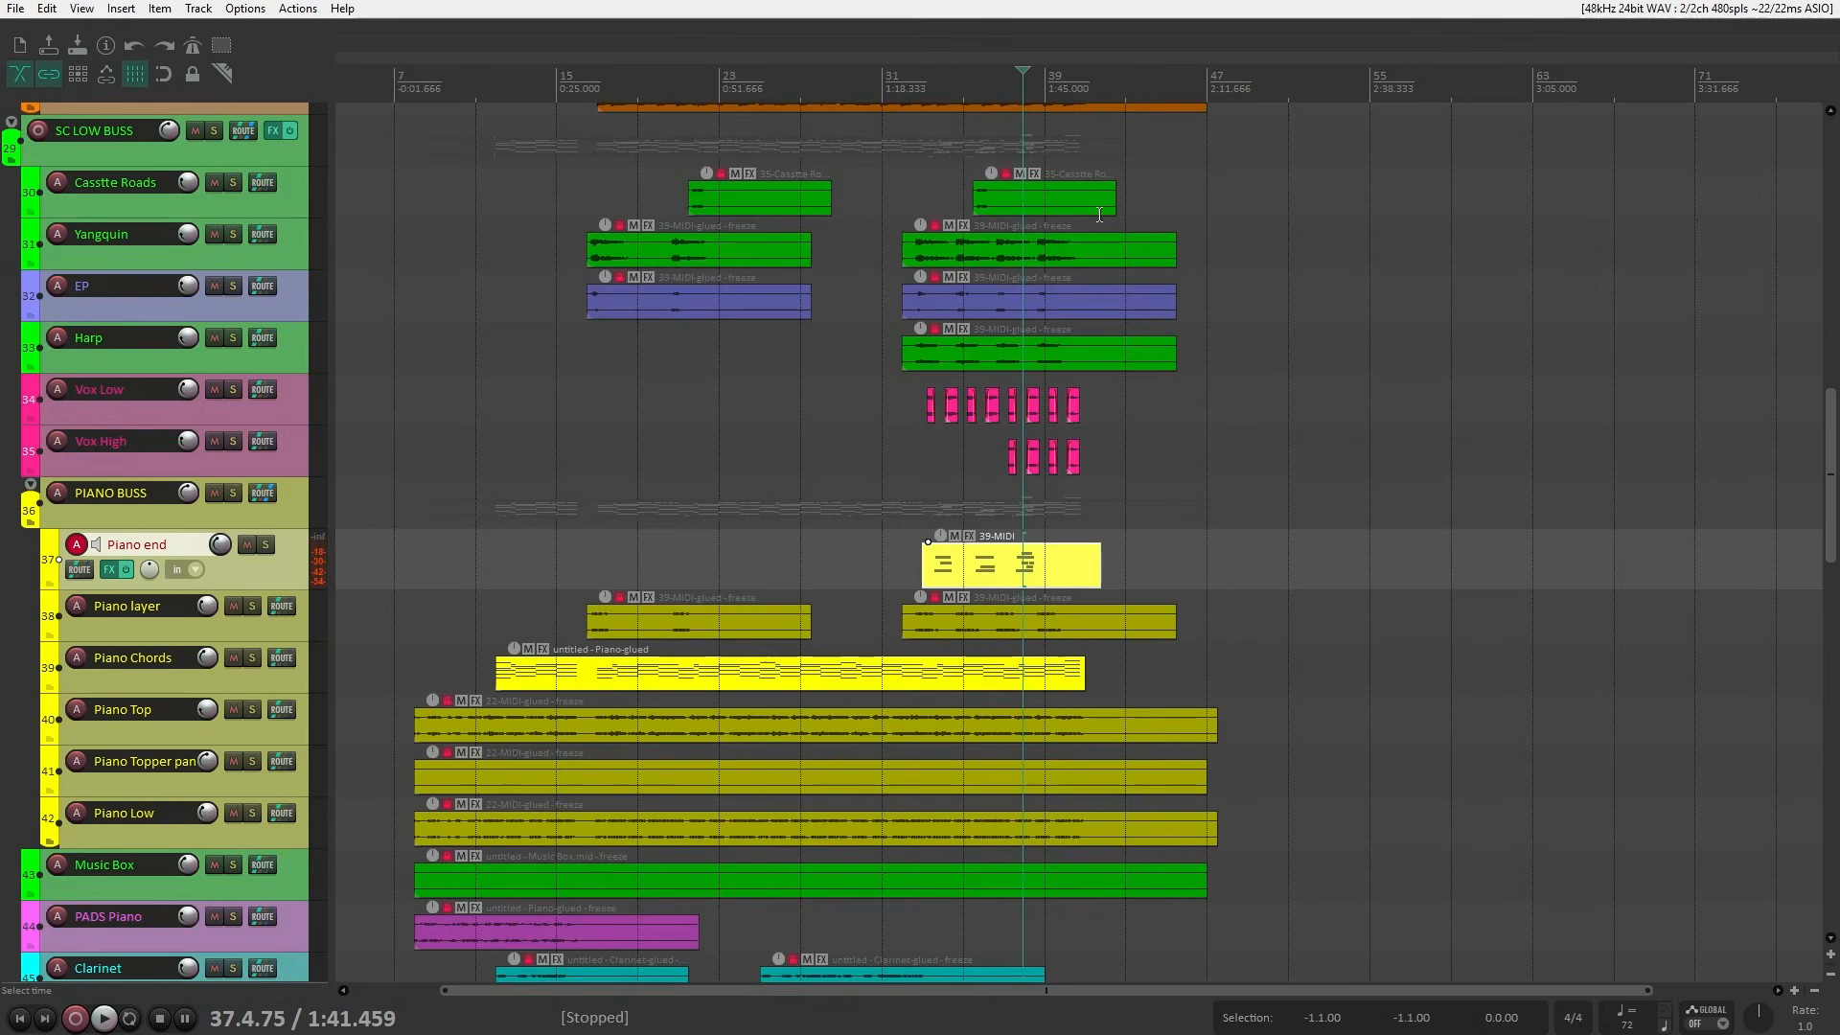
# Set the arrange view's middle-drag default action to Hand scroll in the mouse modifiers, test it, and save the preferences.
pyautogui.click(855, 324)
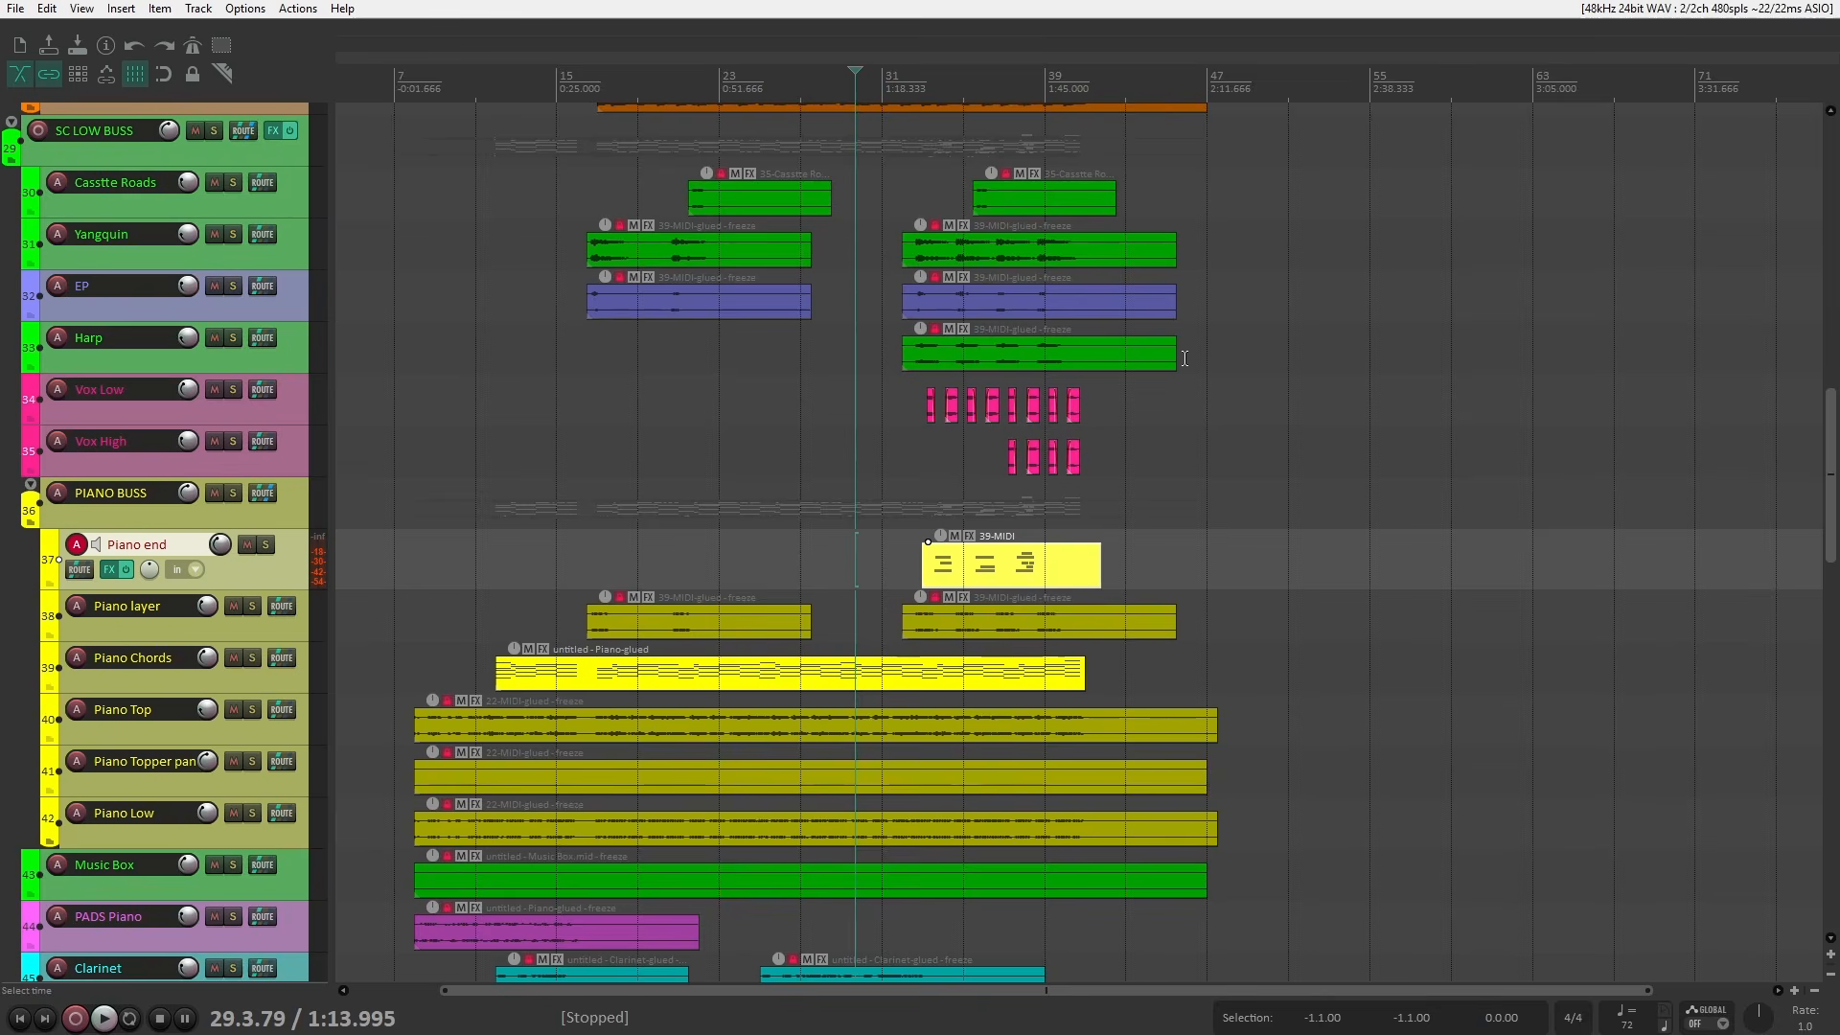
pyautogui.hotkey('ctrl', 'p')
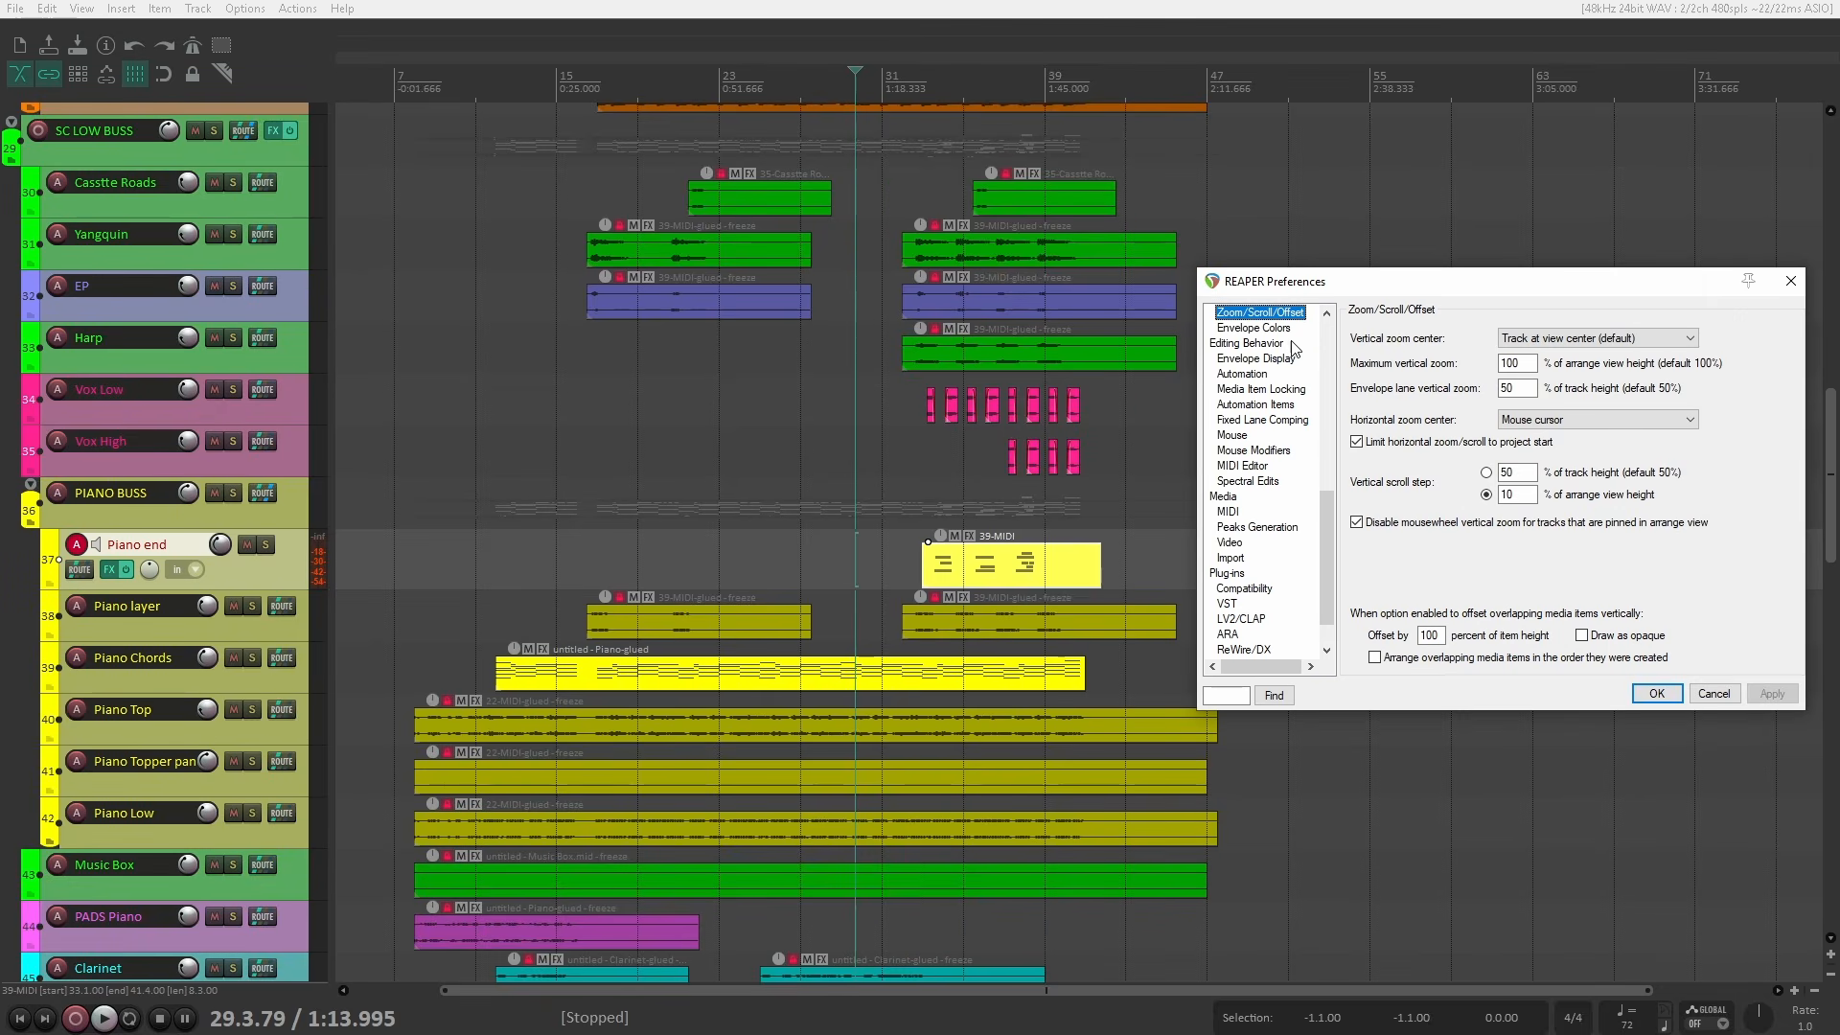
pyautogui.click(1275, 451)
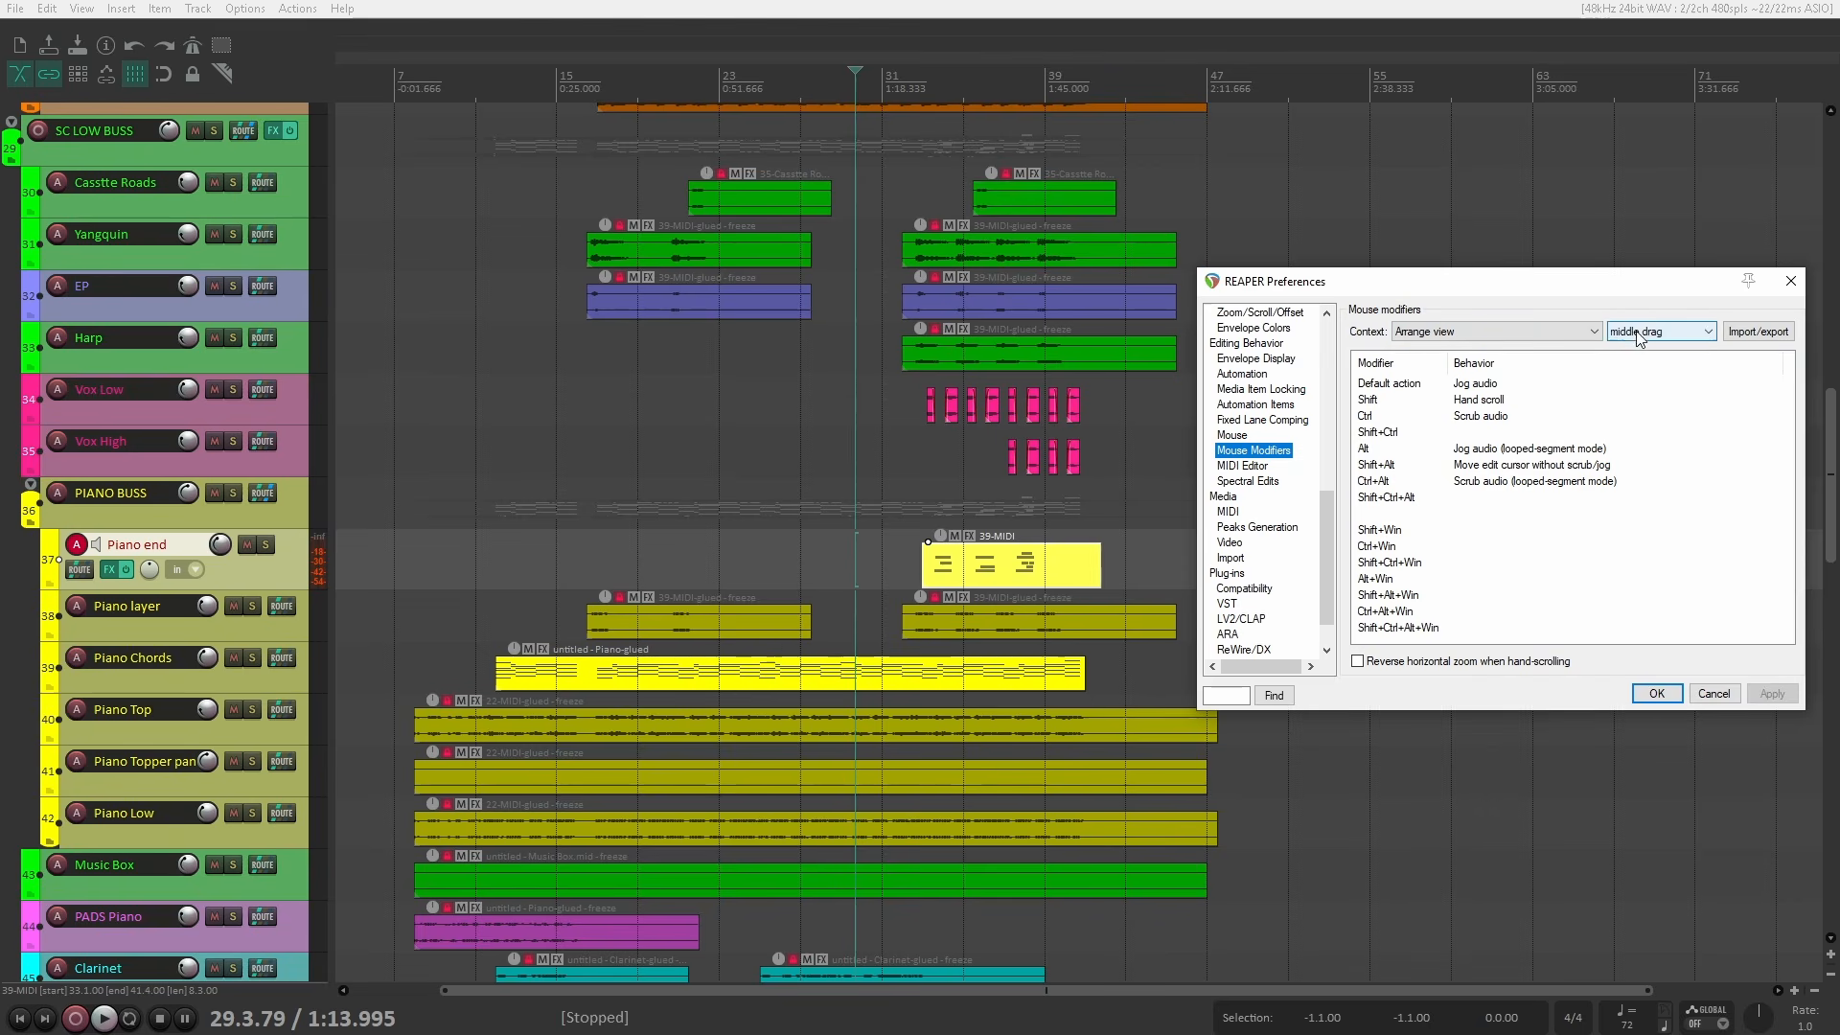
pyautogui.click(1482, 384)
pyautogui.click(1481, 385)
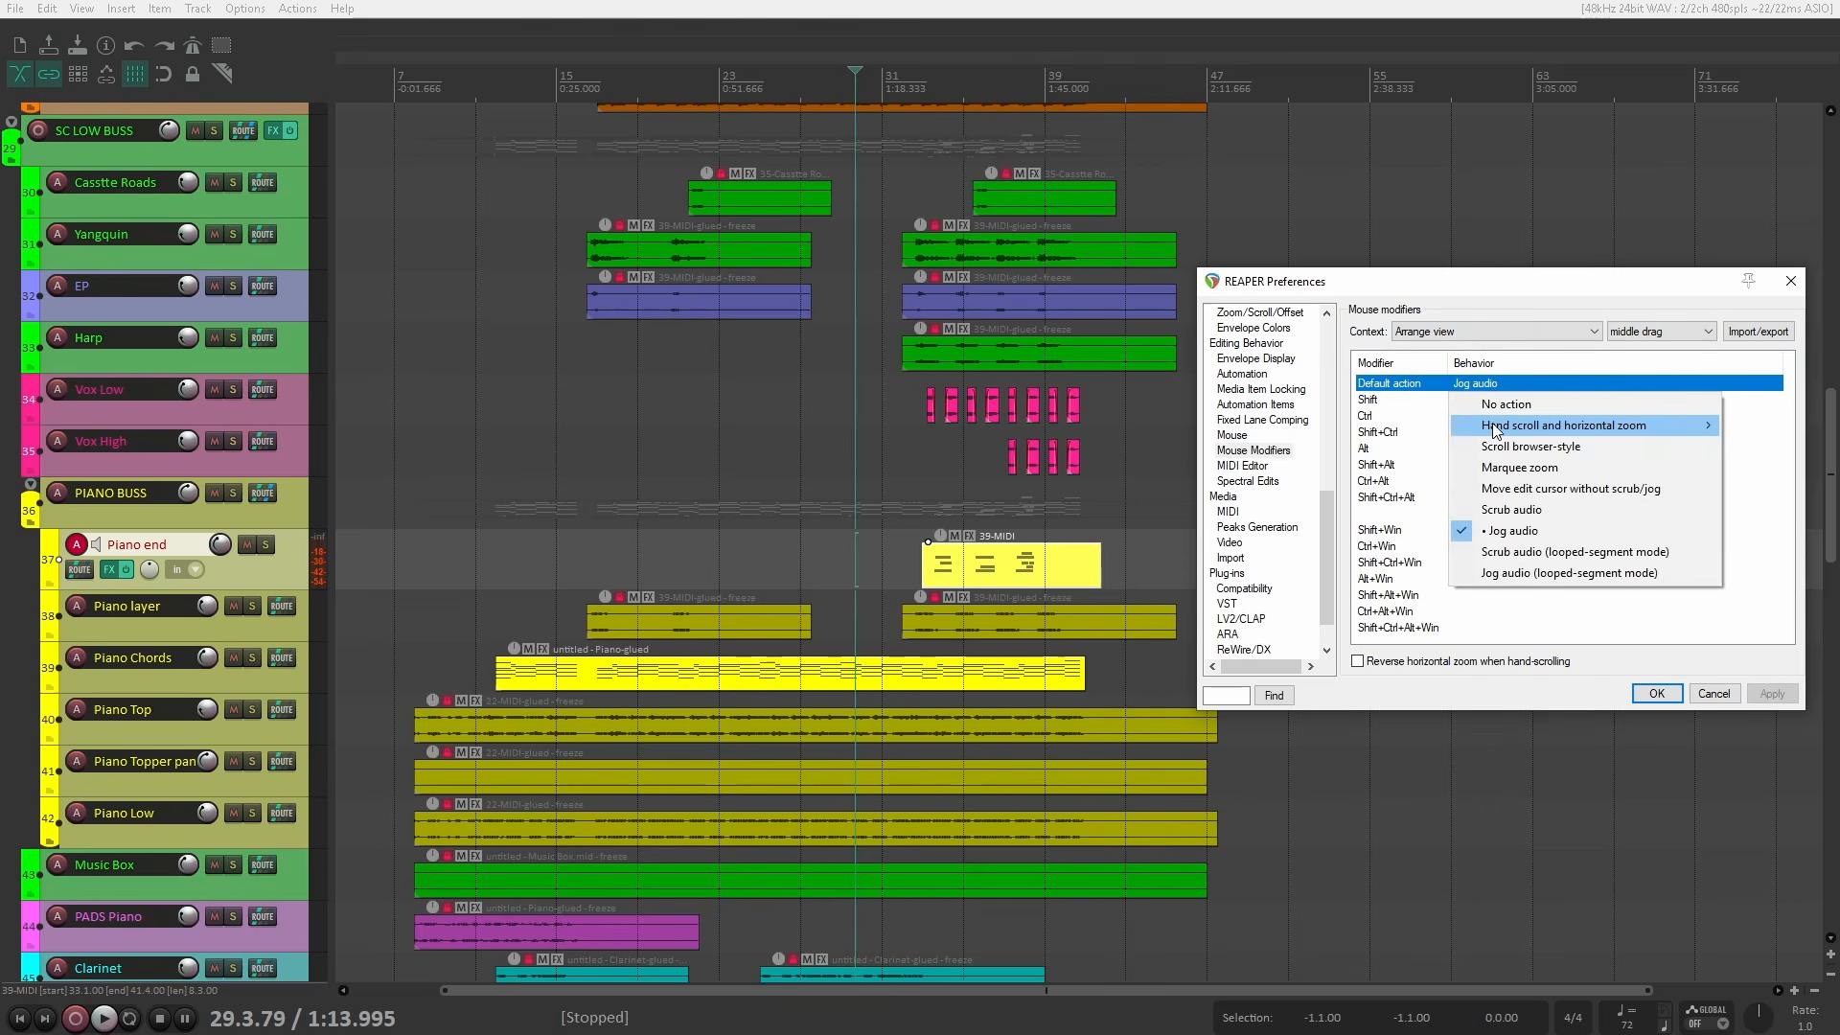
pyautogui.moveTo(1497, 425)
pyautogui.click(1380, 432)
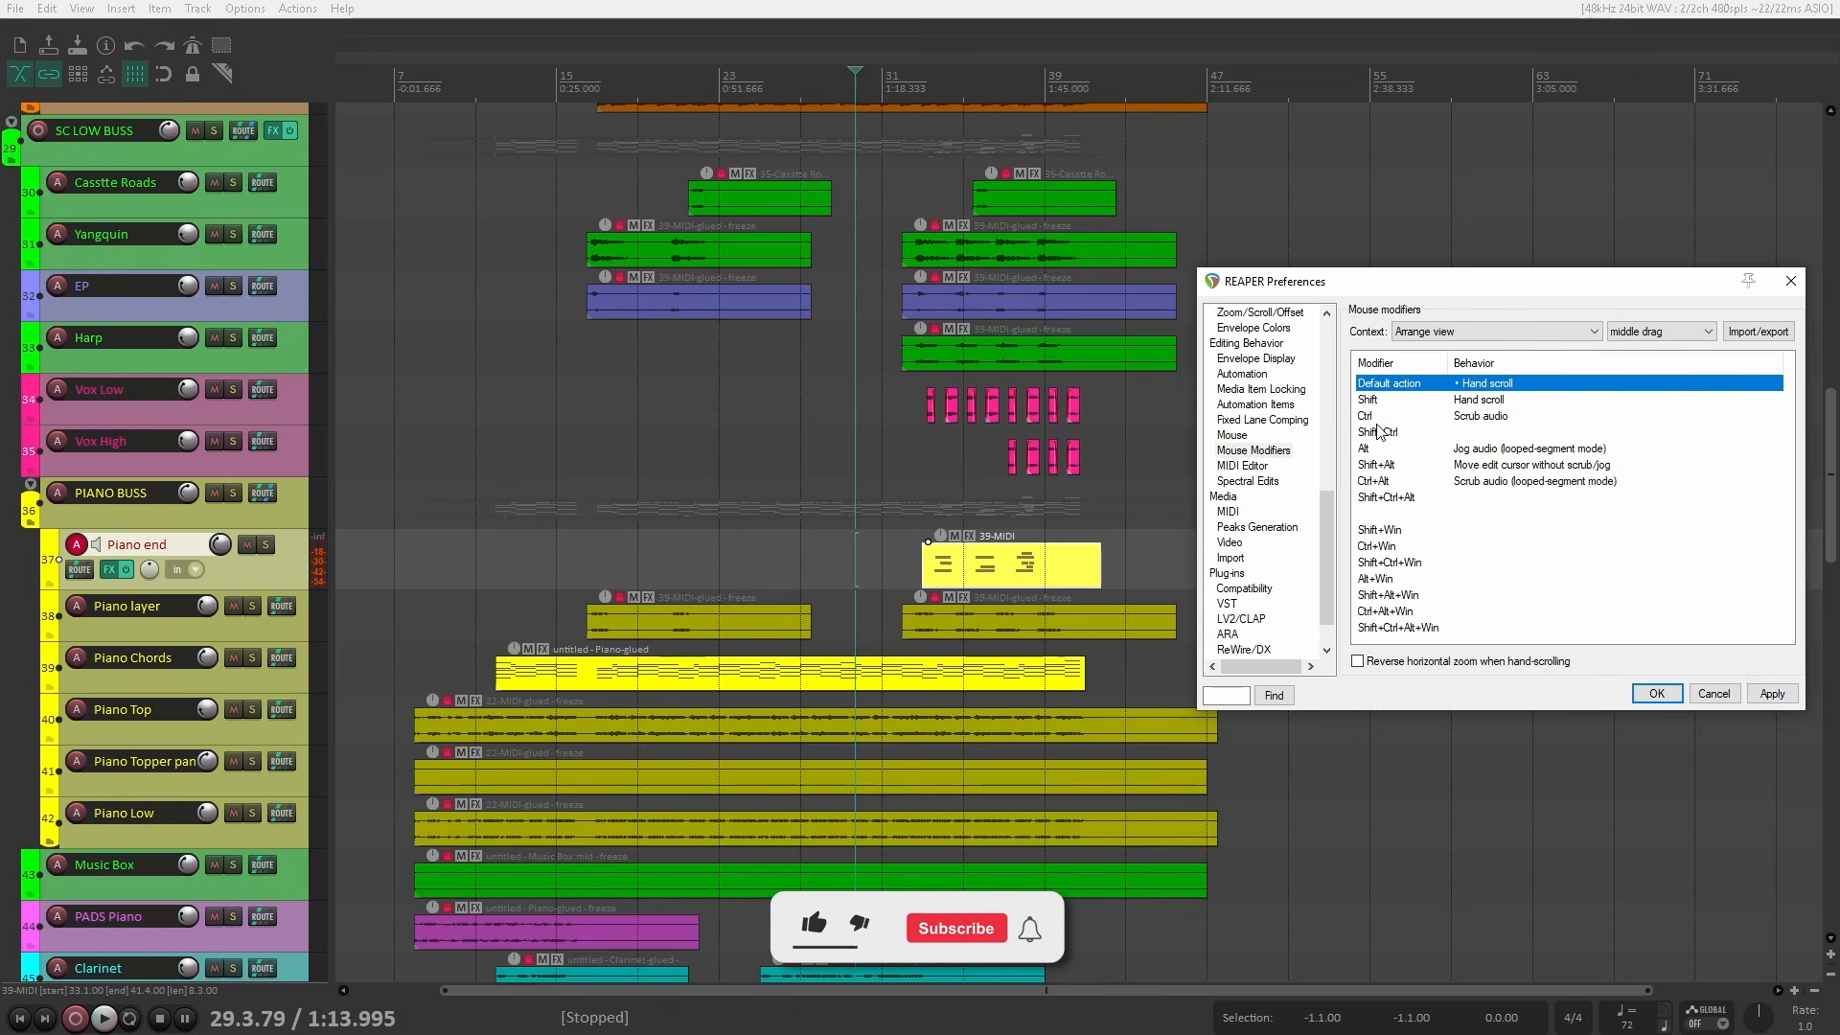
pyautogui.moveTo(991, 480); pyautogui.dragTo(778, 391)
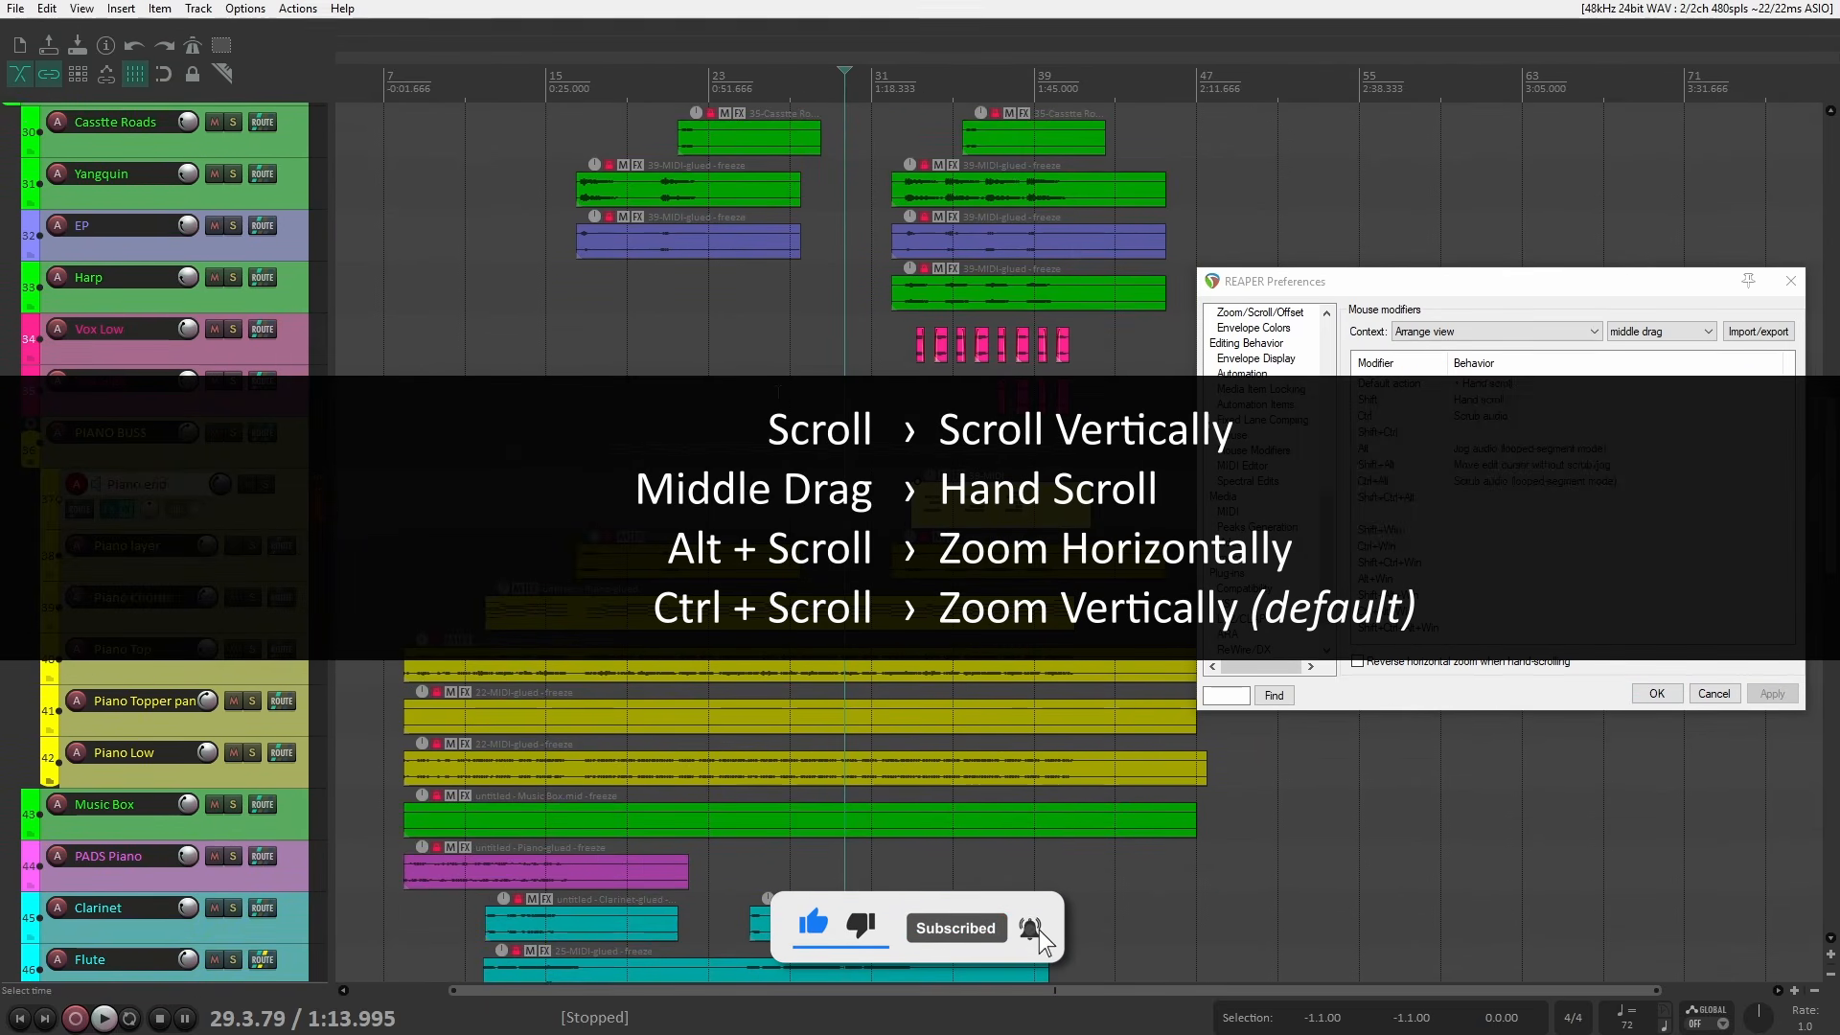
pyautogui.click(1671, 701)
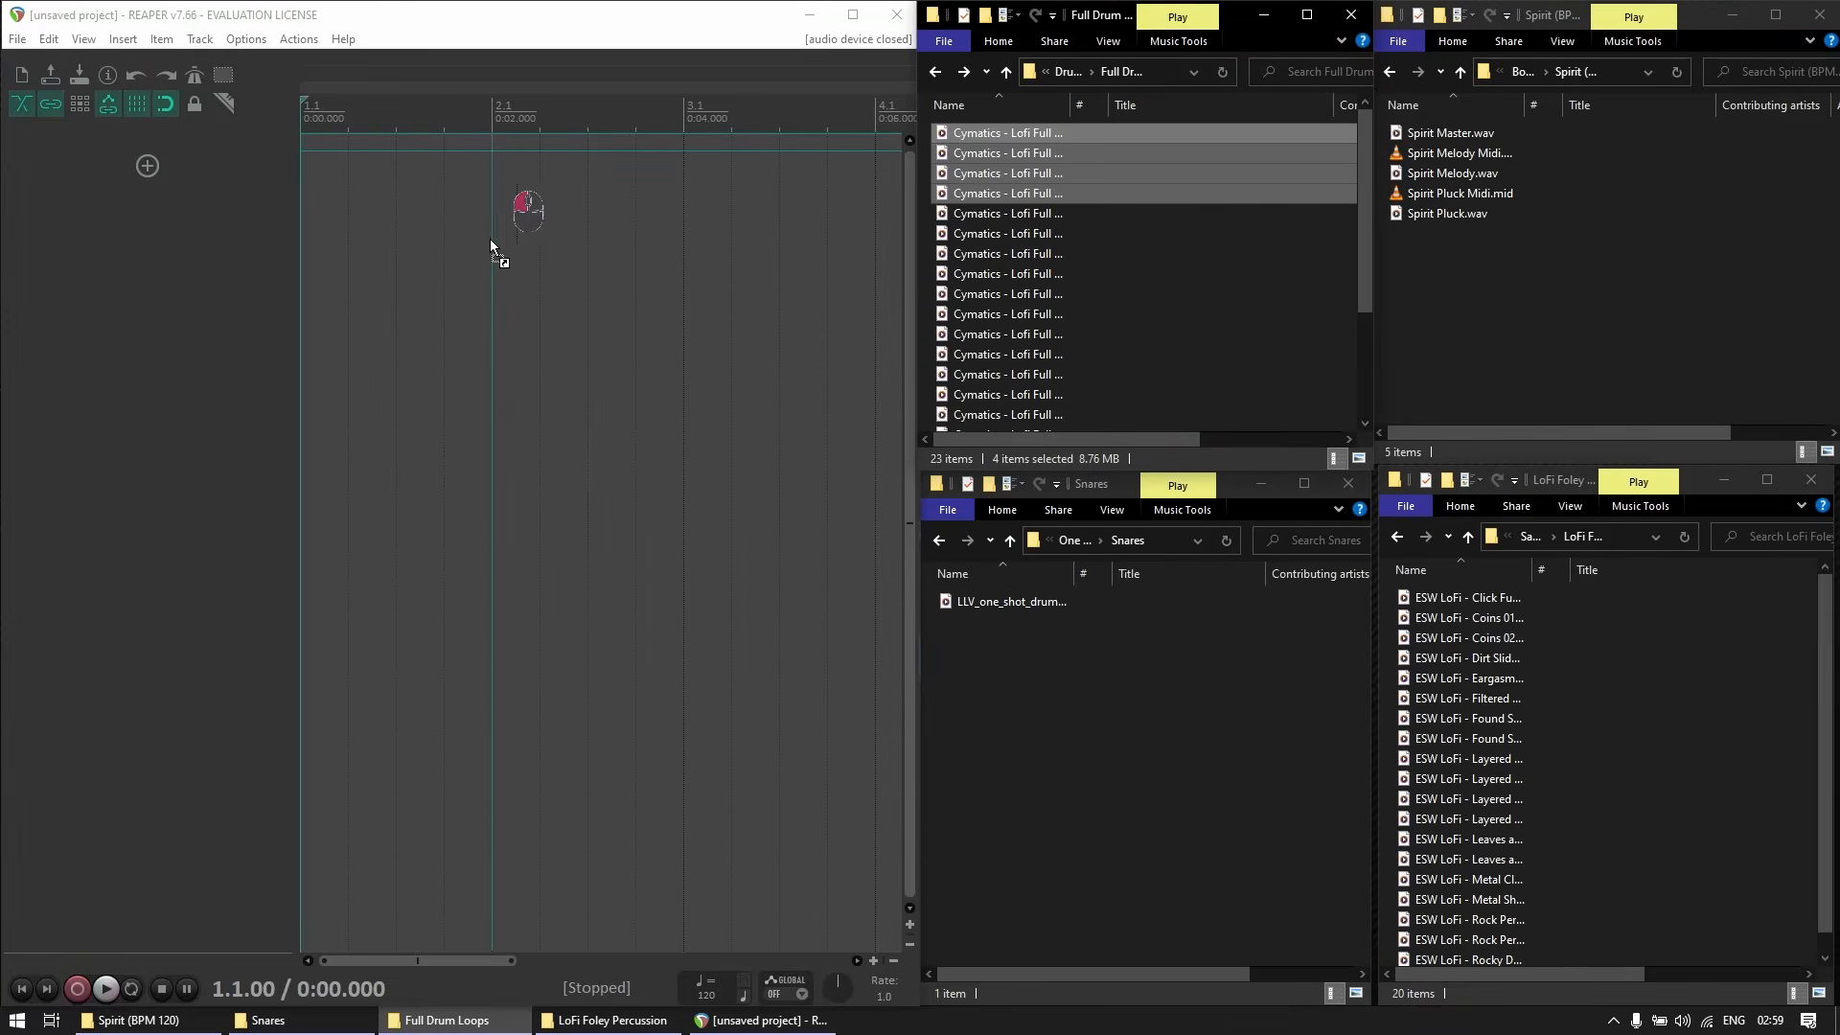
# Import the four selected Cymatics Lofi Full Drum Loop files at the project start, at the same time position on separate tracks.
pyautogui.moveTo(490, 239); pyautogui.dragTo(318, 181)
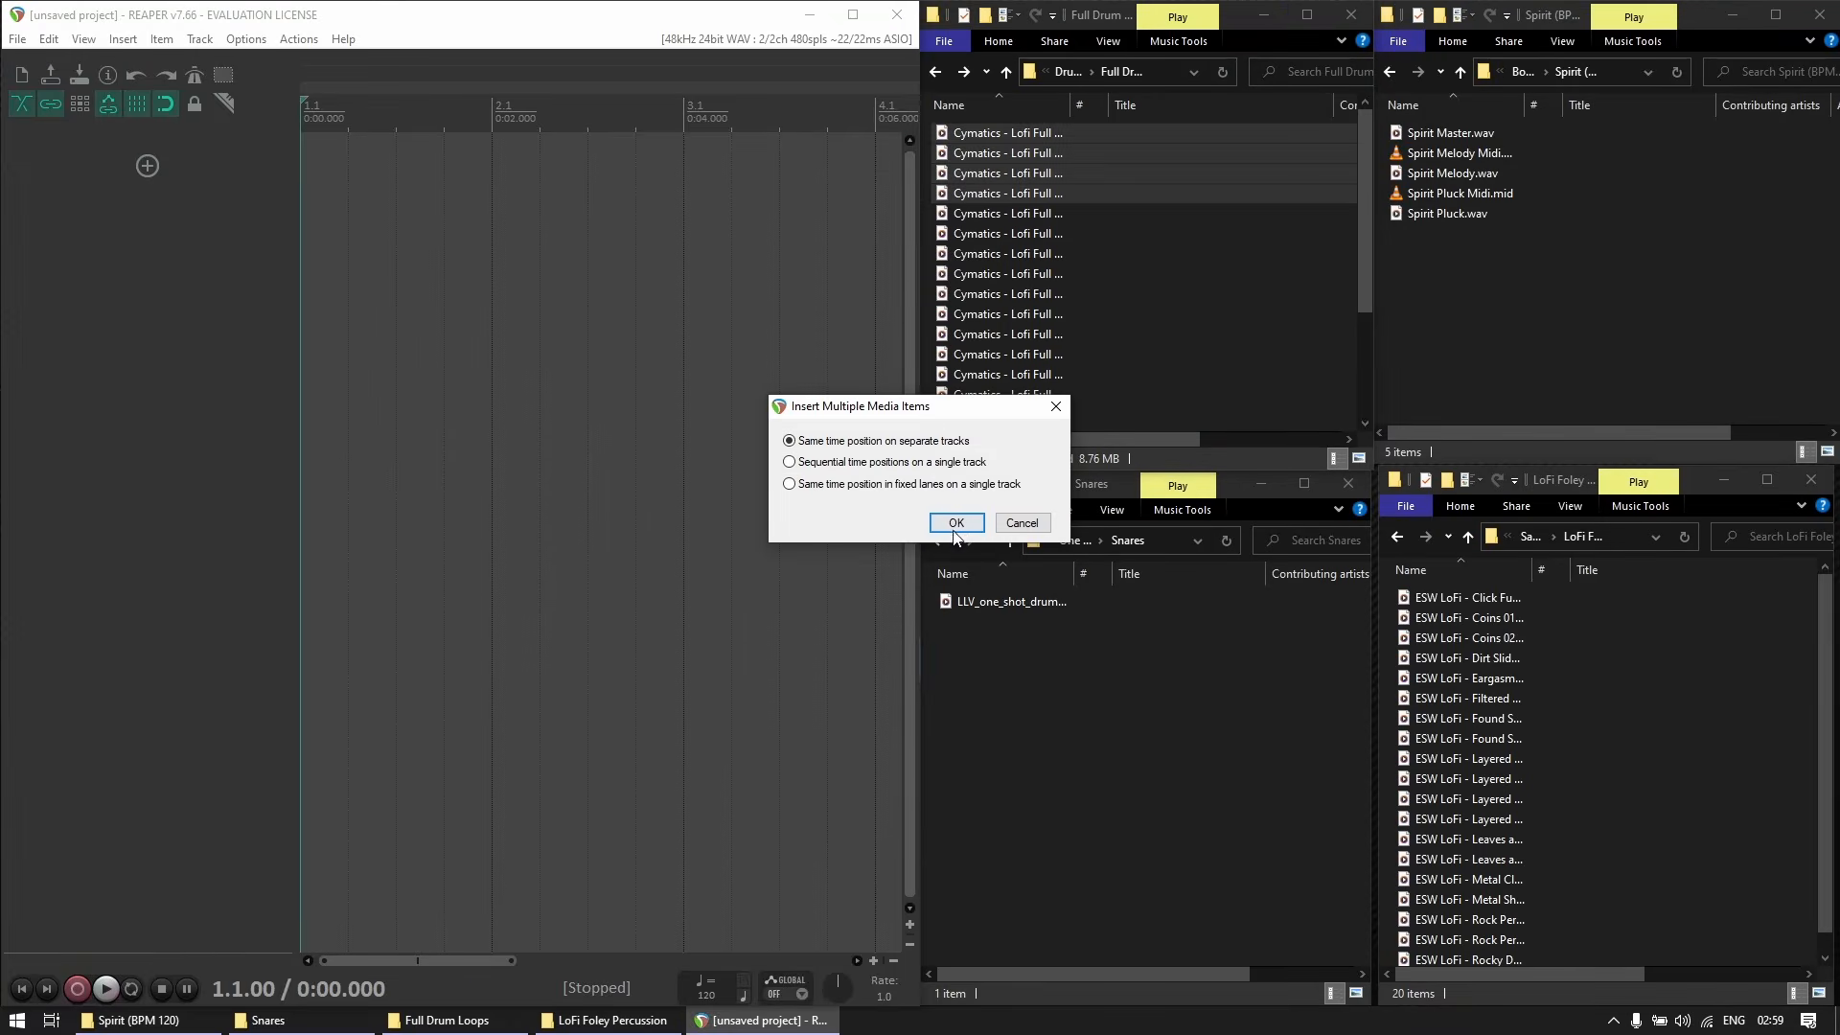
pyautogui.click(953, 521)
pyautogui.click(280, 163)
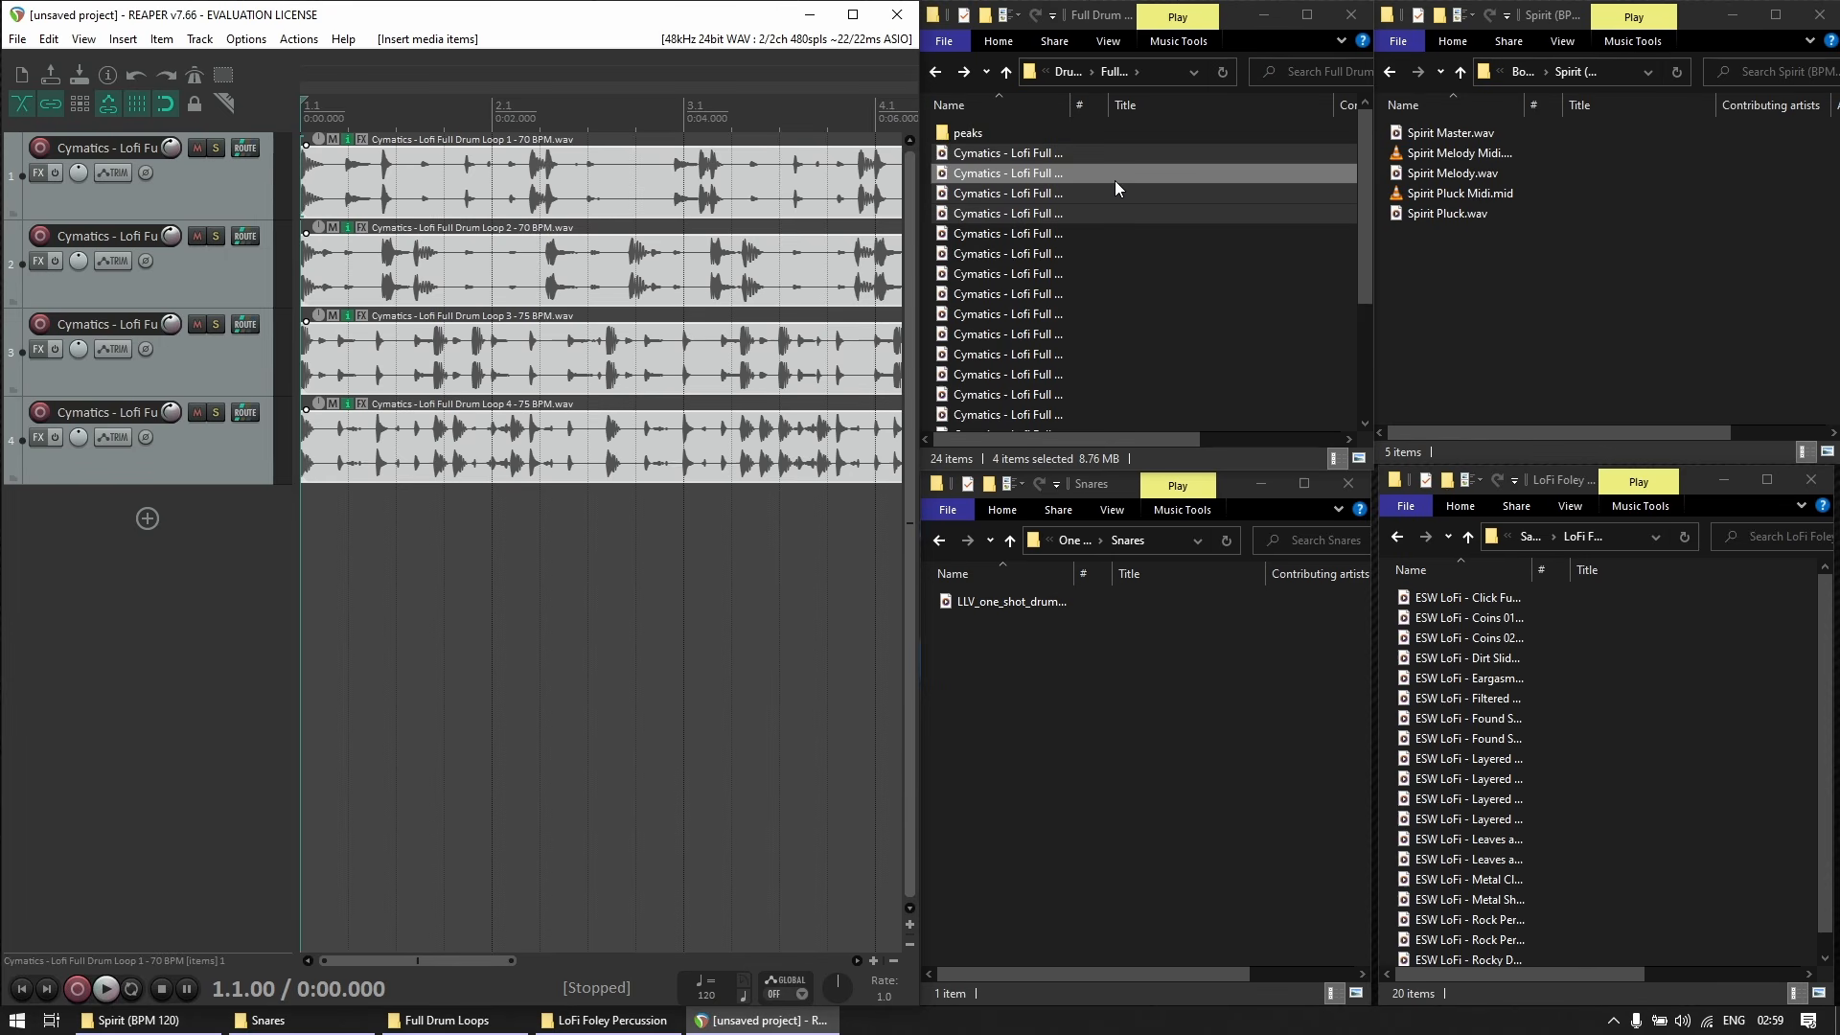
# Switch to File Explorer, examine the REAPER peak files in the drum loops' peaks folder, and return to REAPER.
pyautogui.doubleClick(997, 133)
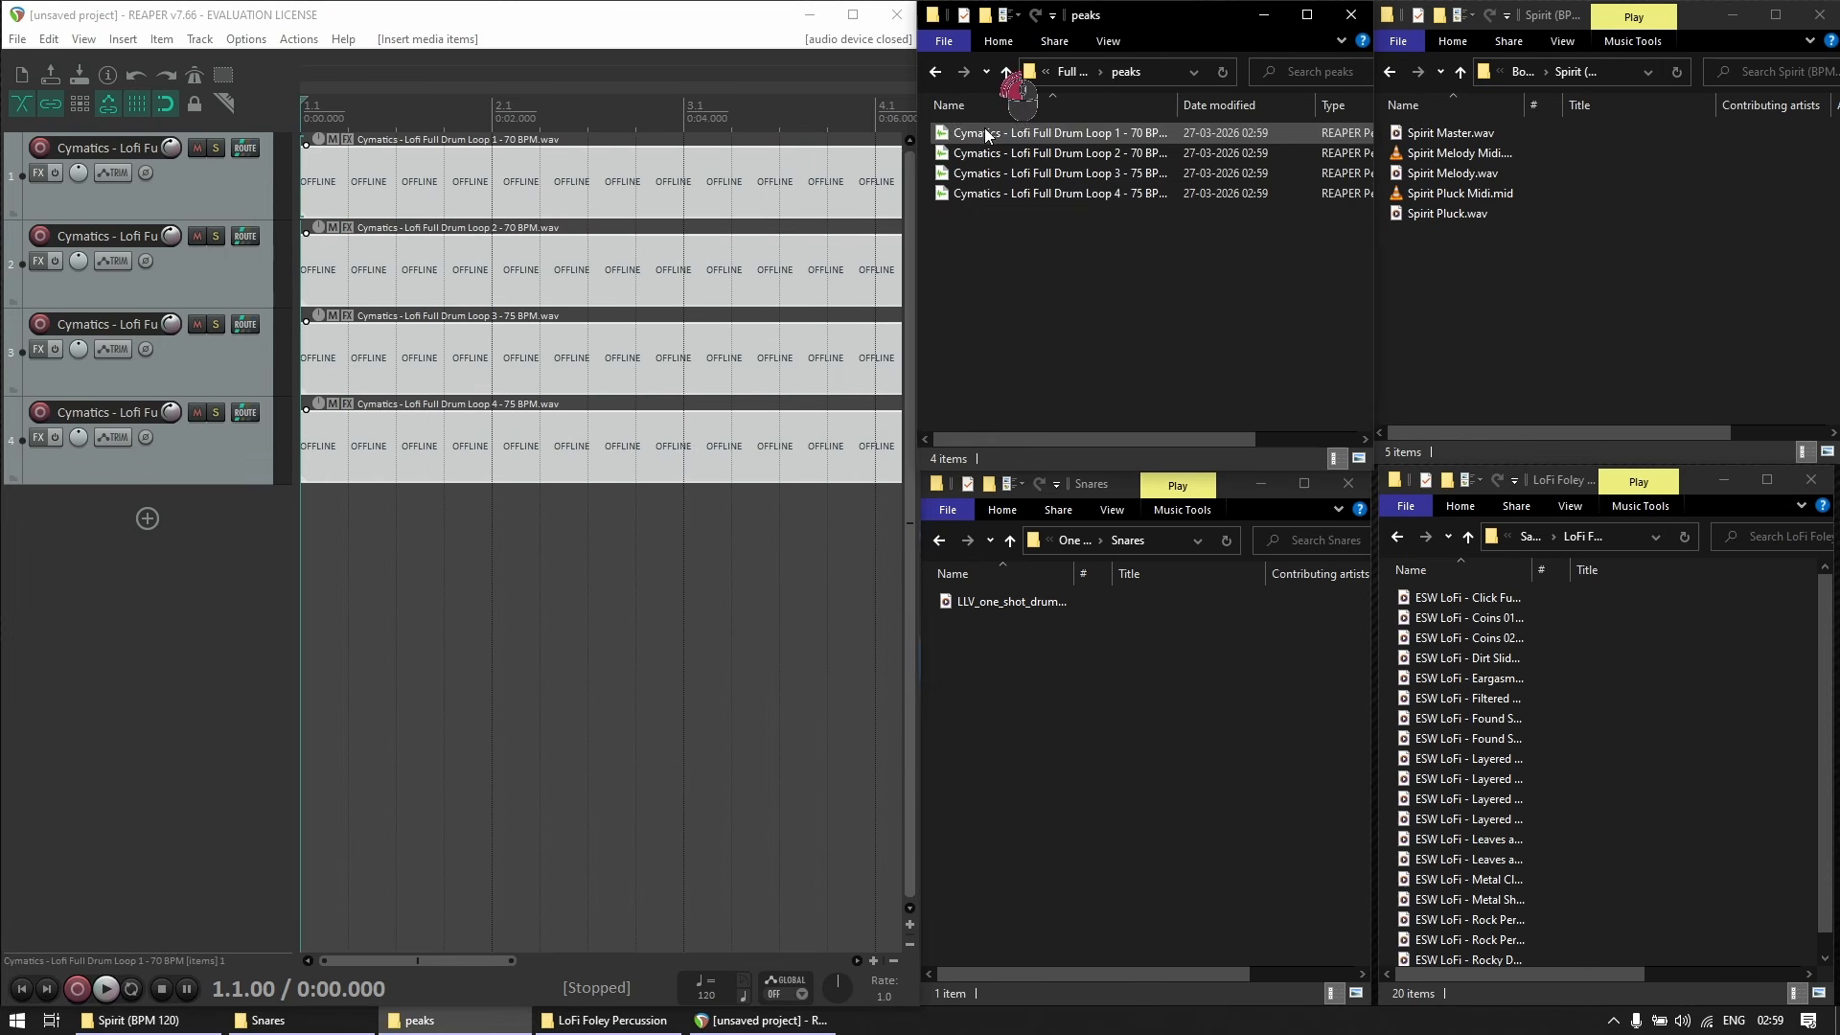
pyautogui.moveTo(1315, 105); pyautogui.dragTo(1253, 104)
pyautogui.click(785, 20)
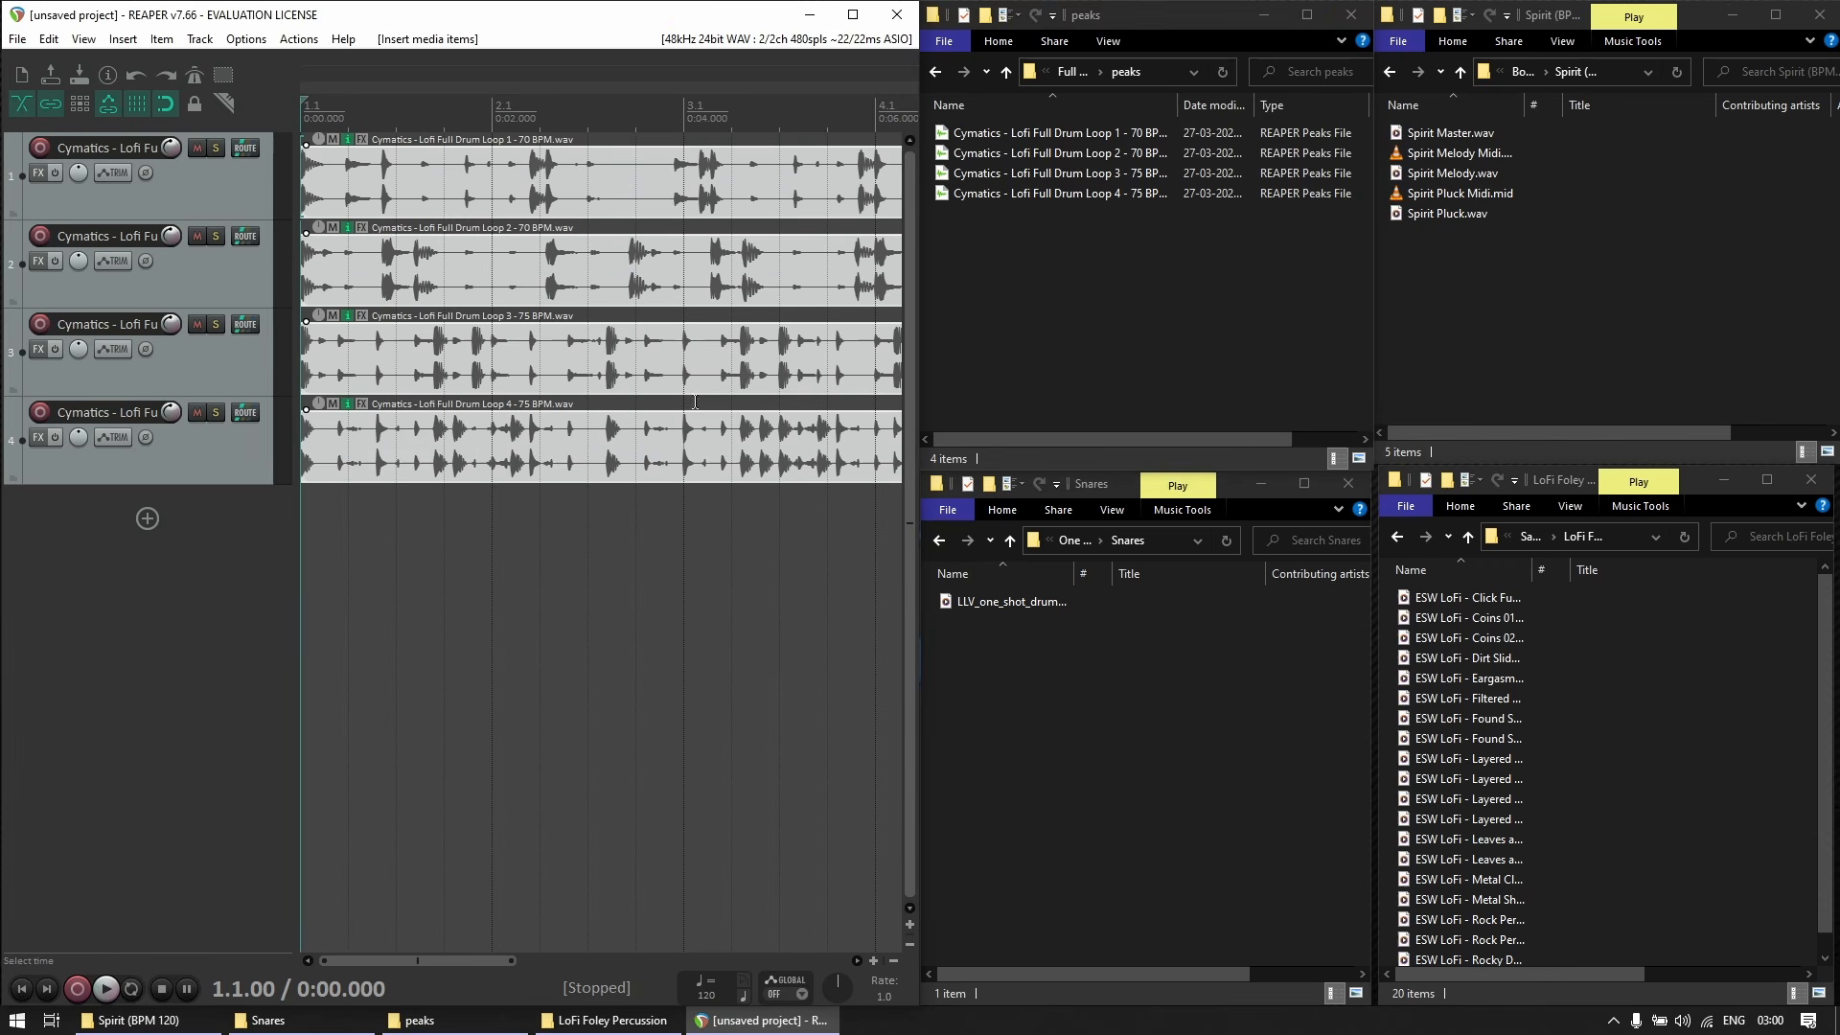
# Permanently delete the peak files of drum loops 2 to 4 in File Explorer and return to REAPER.
pyautogui.moveTo(1070, 262); pyautogui.dragTo(1073, 146)
pyautogui.hotkey('shift', 'Delete')
pyautogui.press('Return')
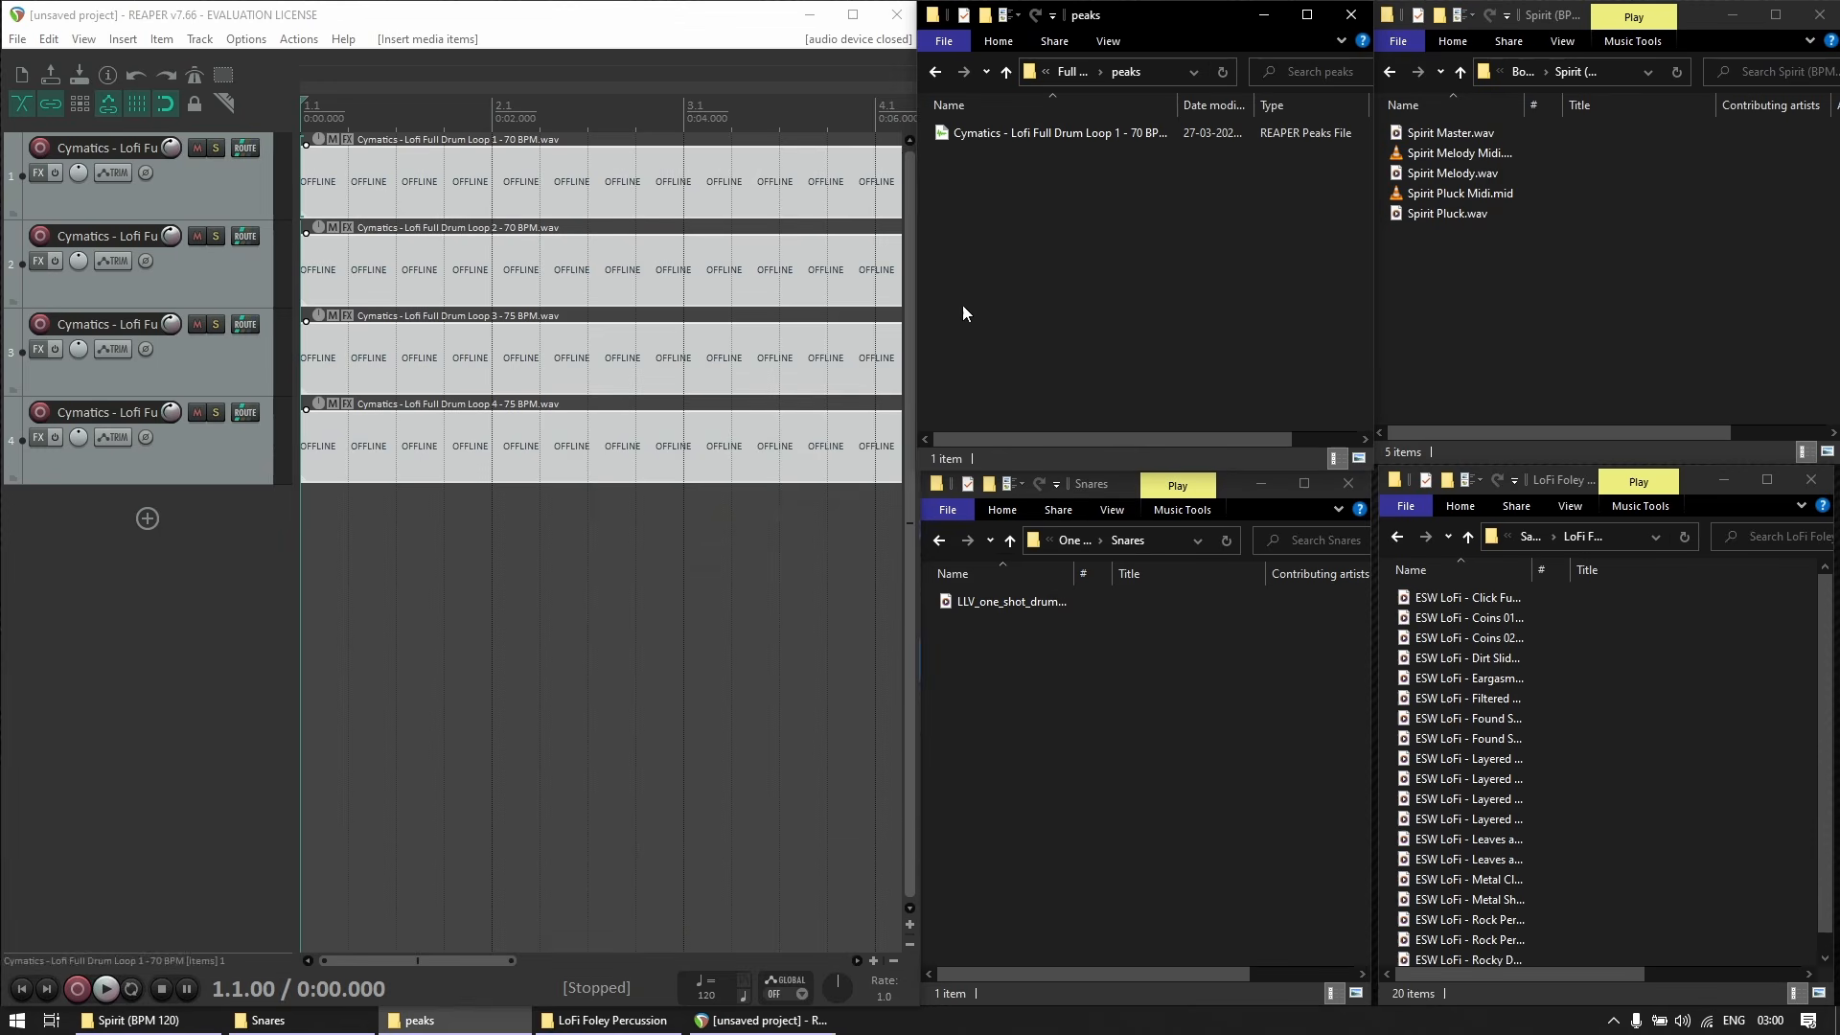
pyautogui.click(629, 48)
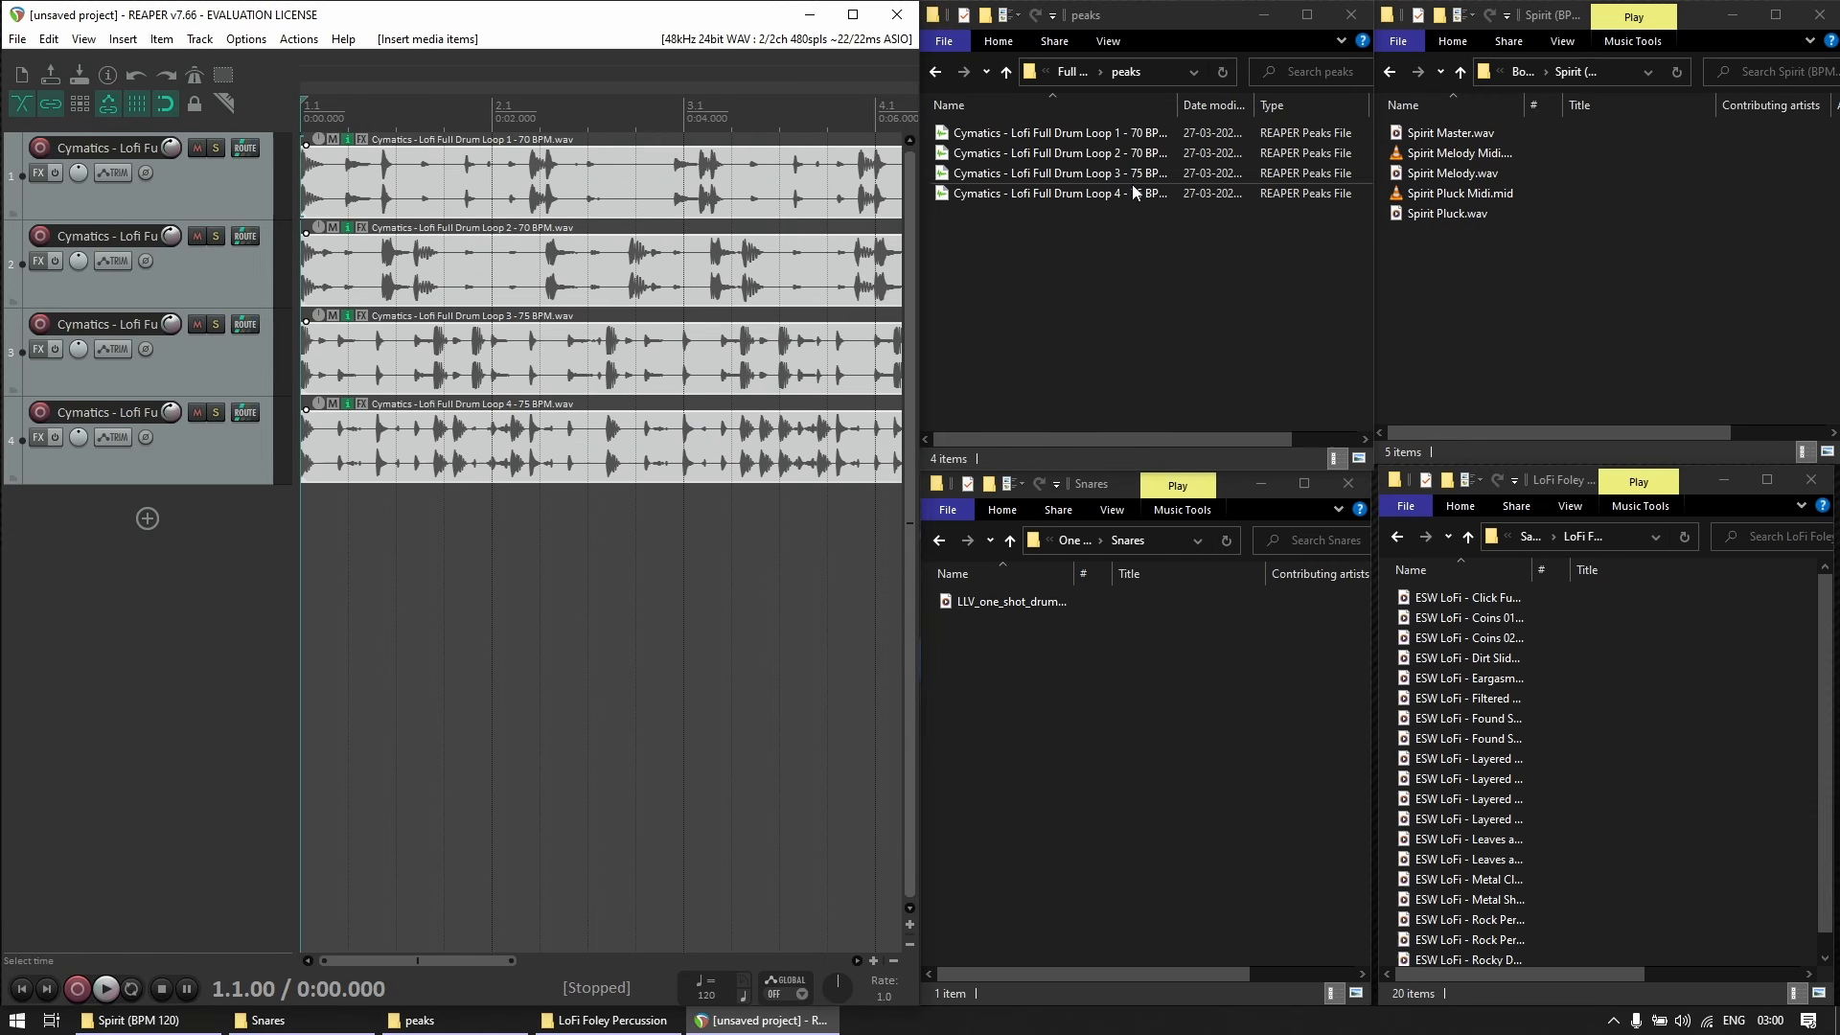
# Import Spirit Pluck.wav, the LLV one-shot drum sample and the ESW LoFi Dirt Slide sample from File Explorer onto new separate tracks.
pyautogui.click(935, 74)
pyautogui.moveTo(1447, 214); pyautogui.dragTo(625, 630)
pyautogui.moveTo(998, 603); pyautogui.dragTo(544, 686)
pyautogui.moveTo(1466, 657); pyautogui.dragTo(400, 709)
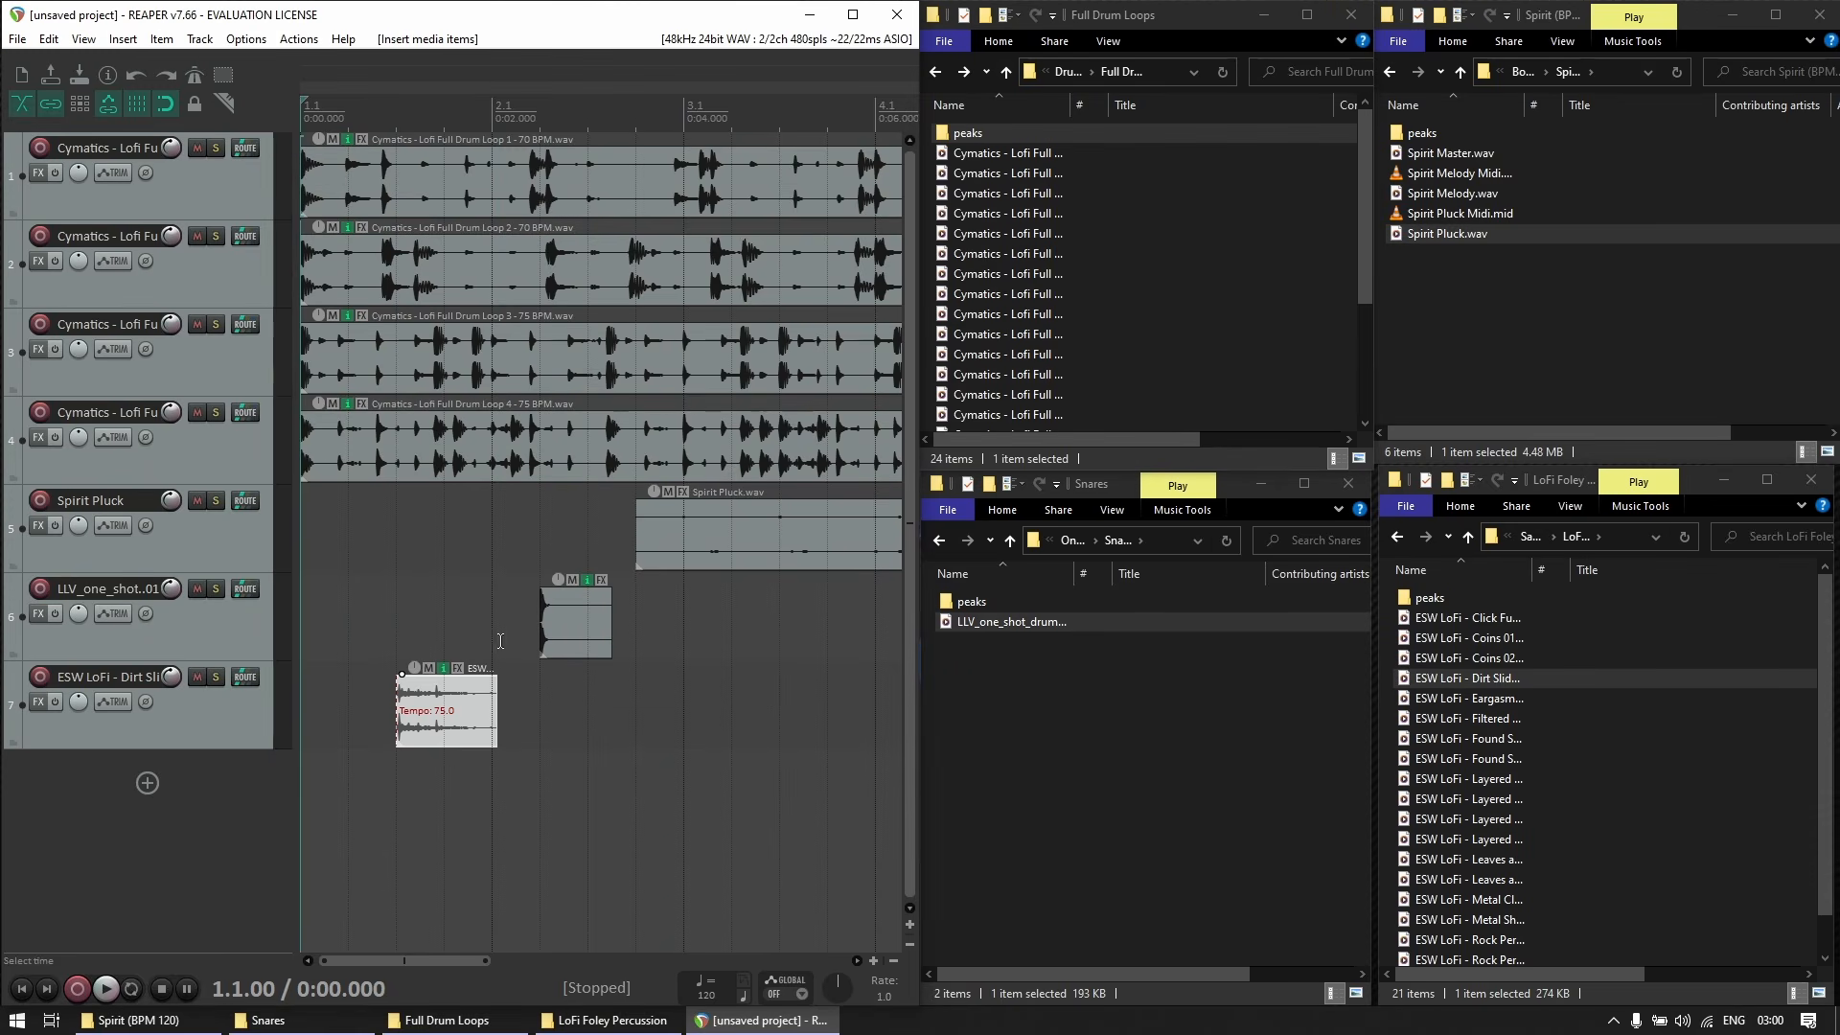
# Check for a peaks folder in each of the Spirit, Snares and LoFi Foley Percussion folders in File Explorer.
pyautogui.click(1422, 134)
pyautogui.click(976, 603)
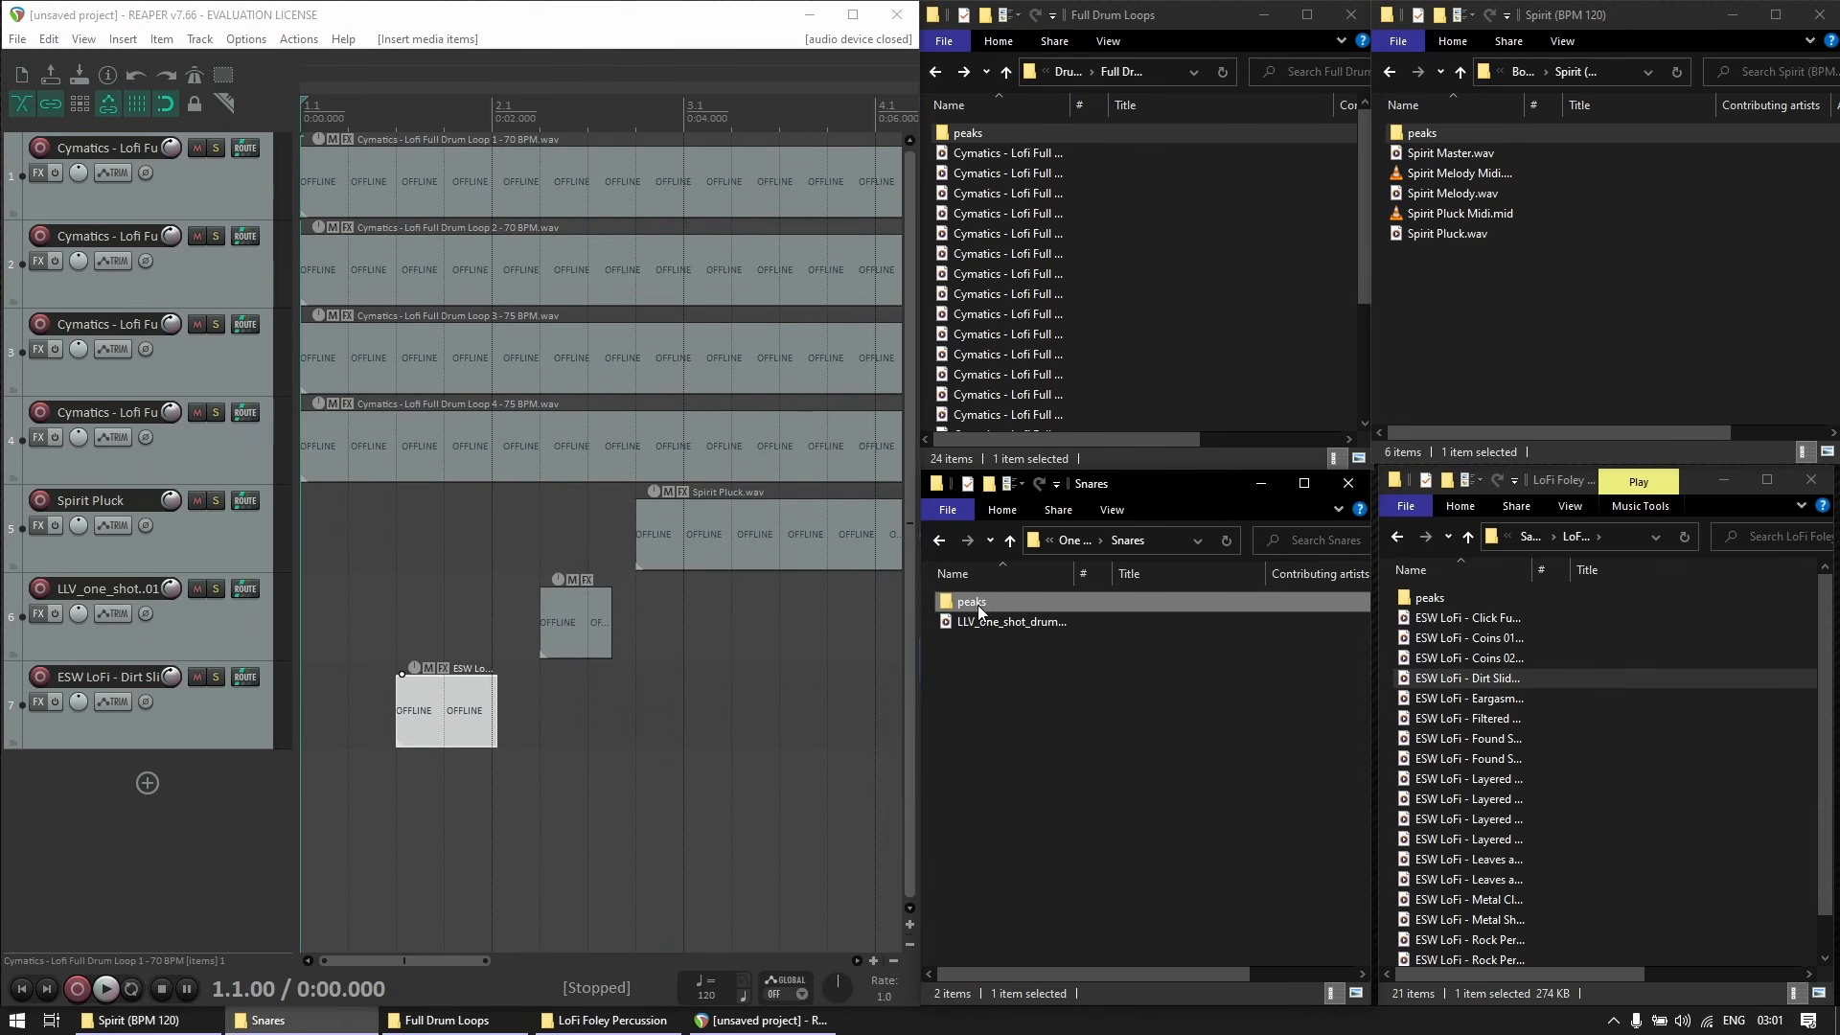
pyautogui.click(1439, 595)
# Maximize REAPER and enable storing all peak caches in an alternate path in the Paths preferences.
pyautogui.press('F11')
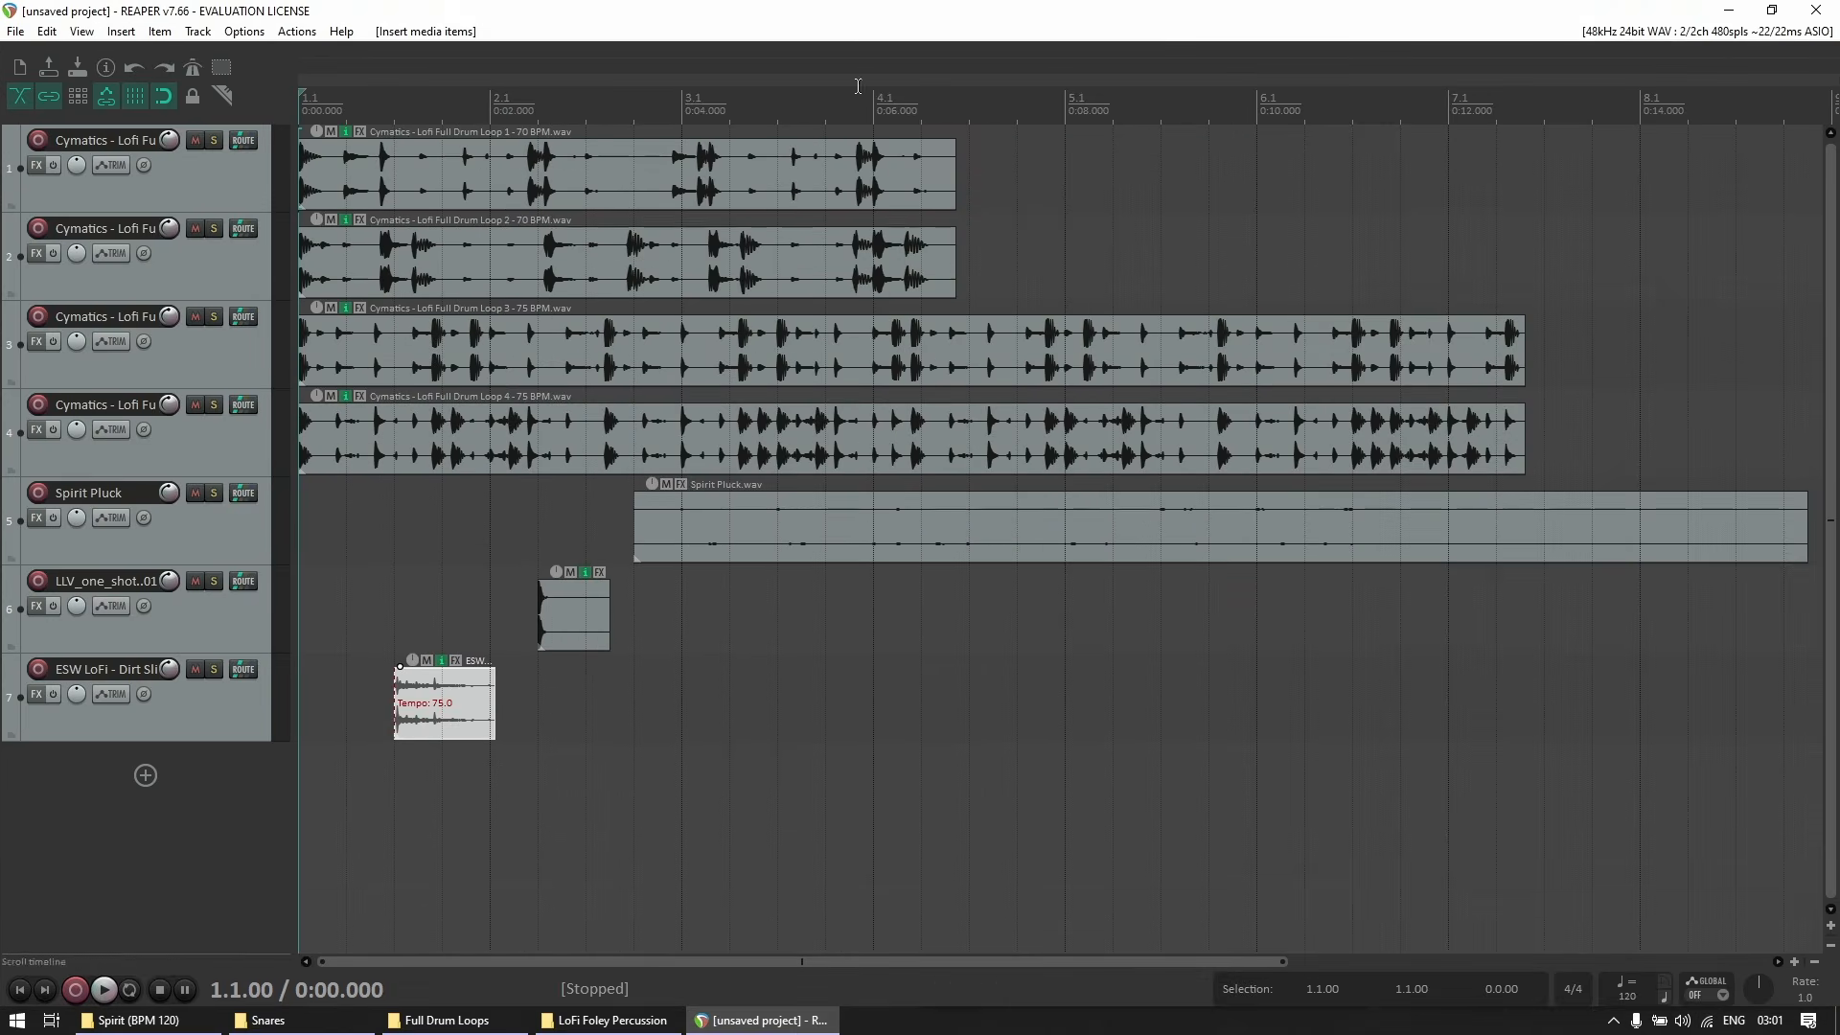
pyautogui.hotkey('ctrl', 'p')
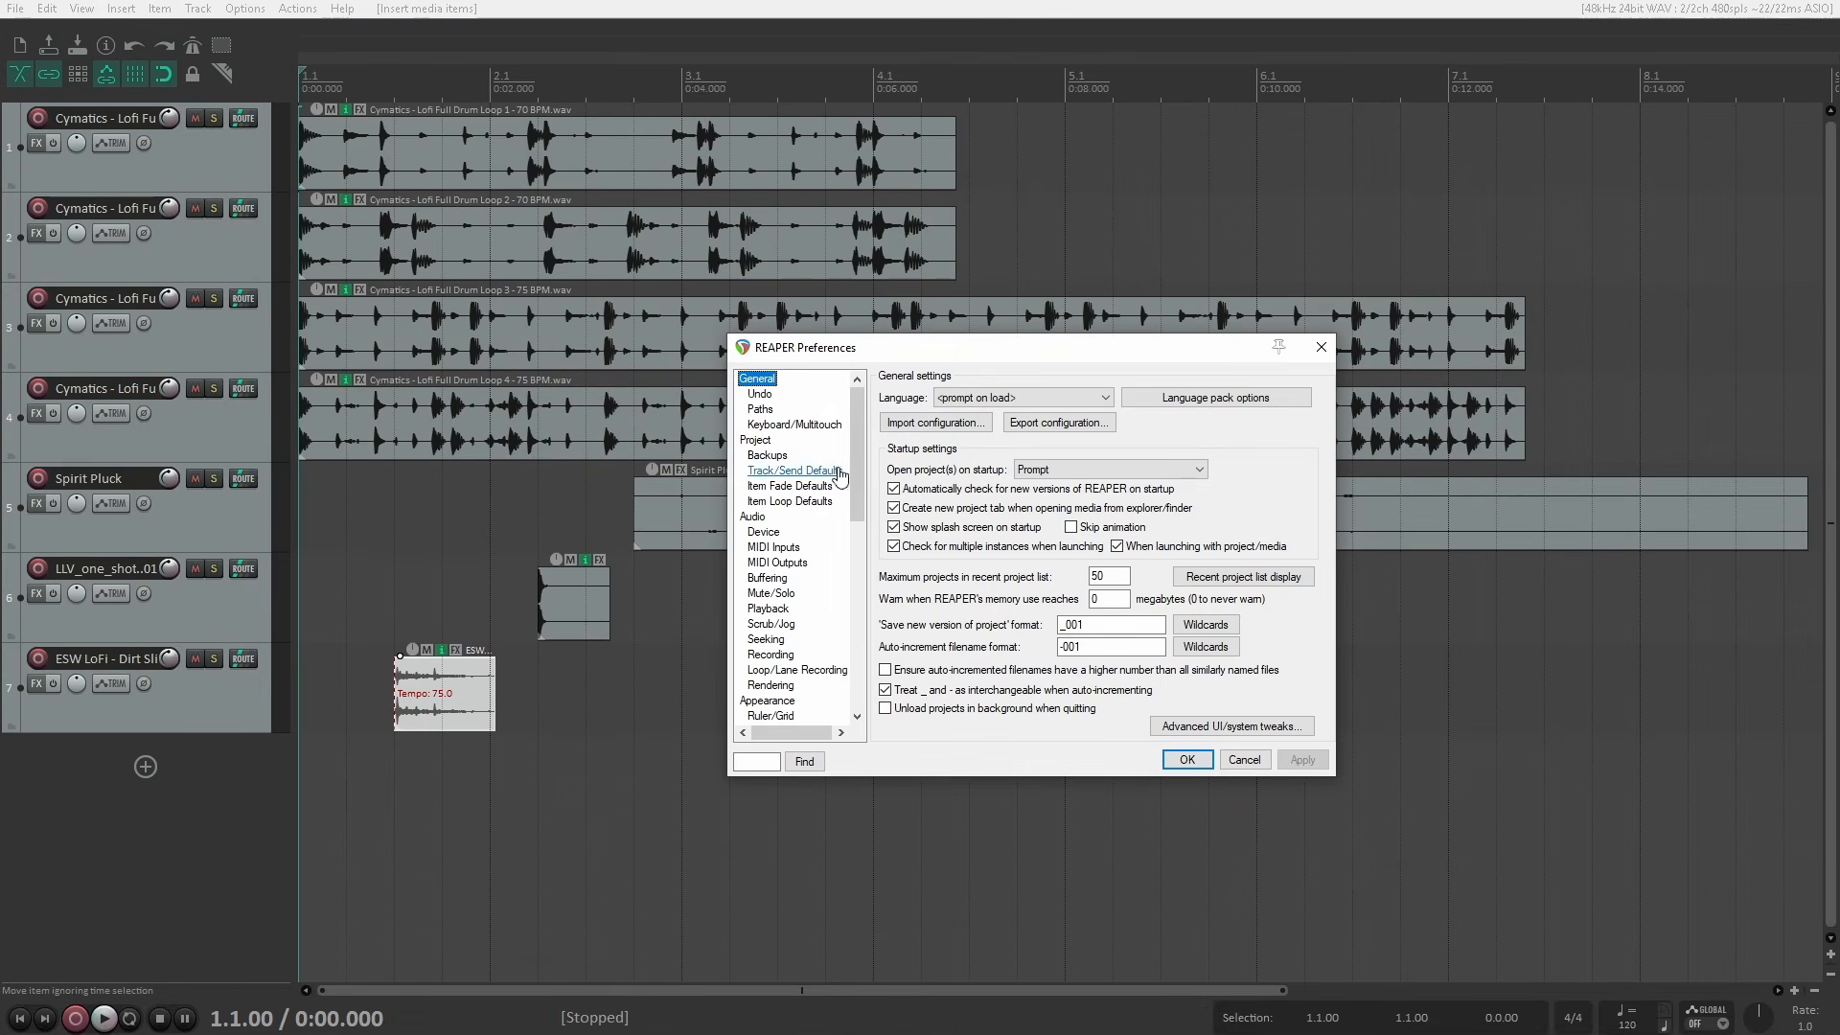
pyautogui.click(760, 410)
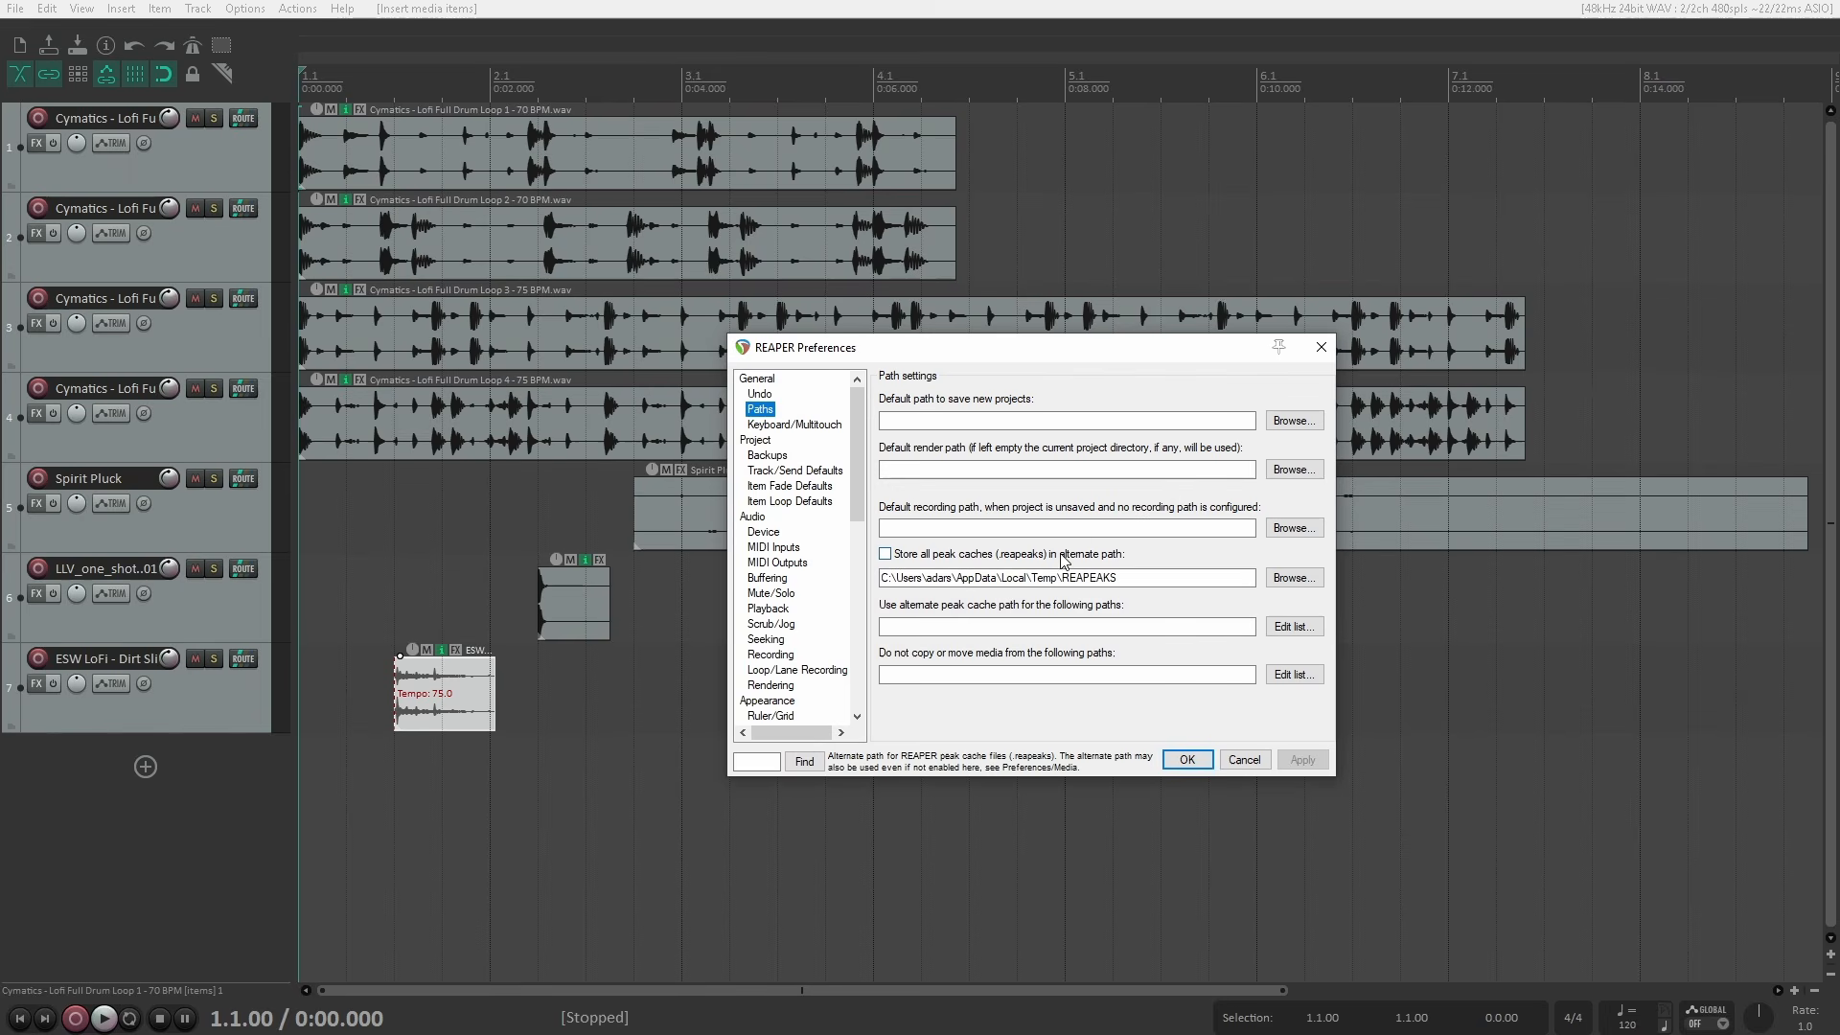
pyautogui.click(884, 555)
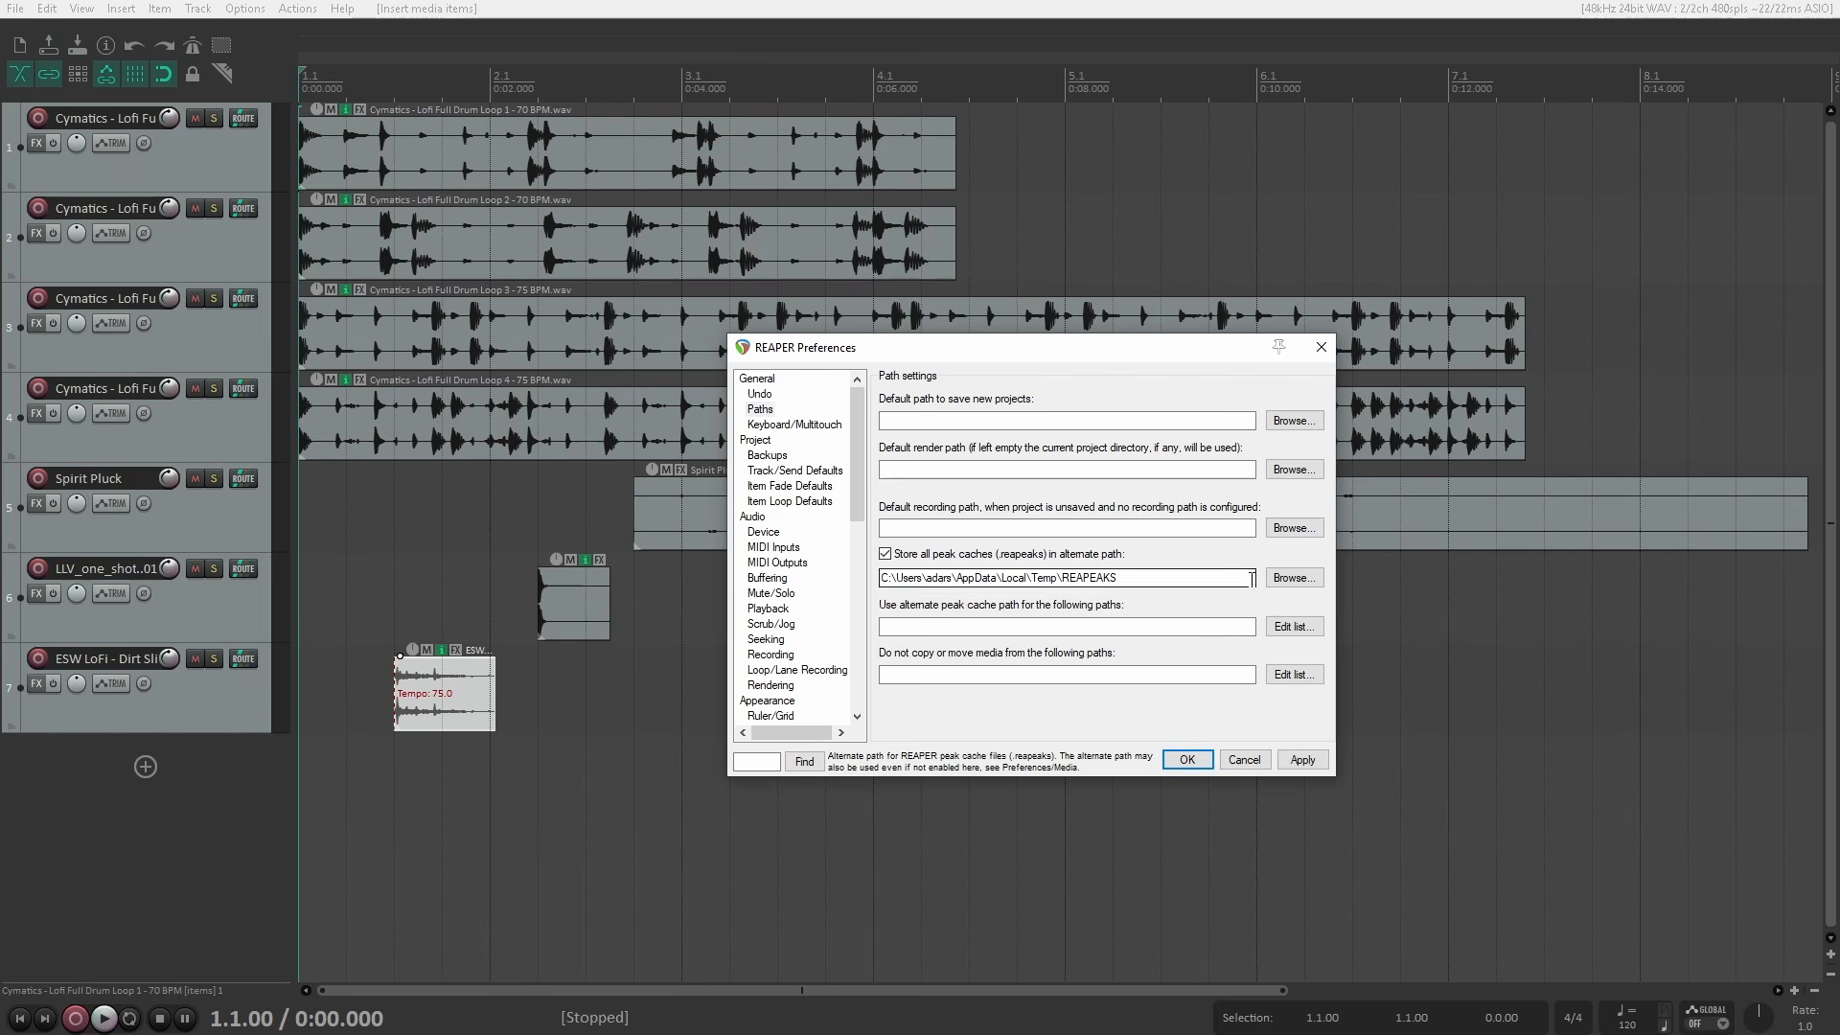
# Browse for the alternate peak cache path and create and open a folder named REAPER Temp on Softs (D:).
pyautogui.click(1293, 577)
pyautogui.click(808, 710)
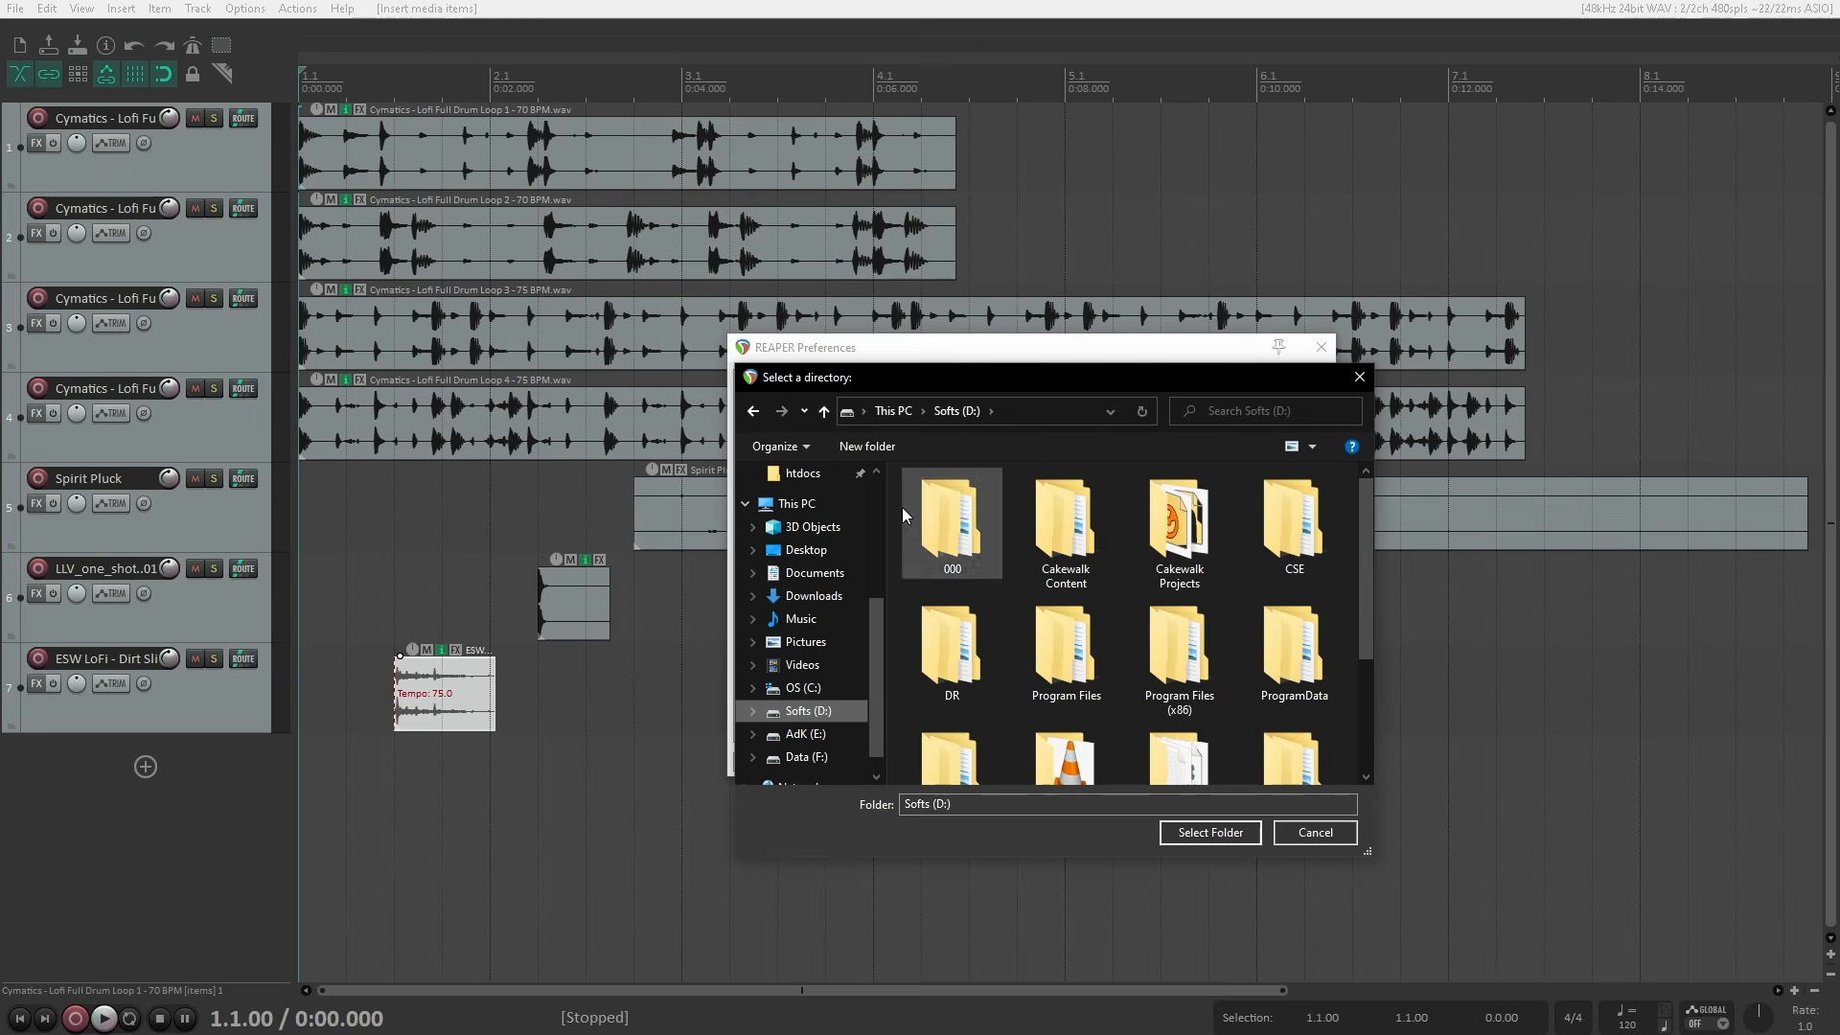
pyautogui.click(867, 446)
pyautogui.write('REAPER Temp')
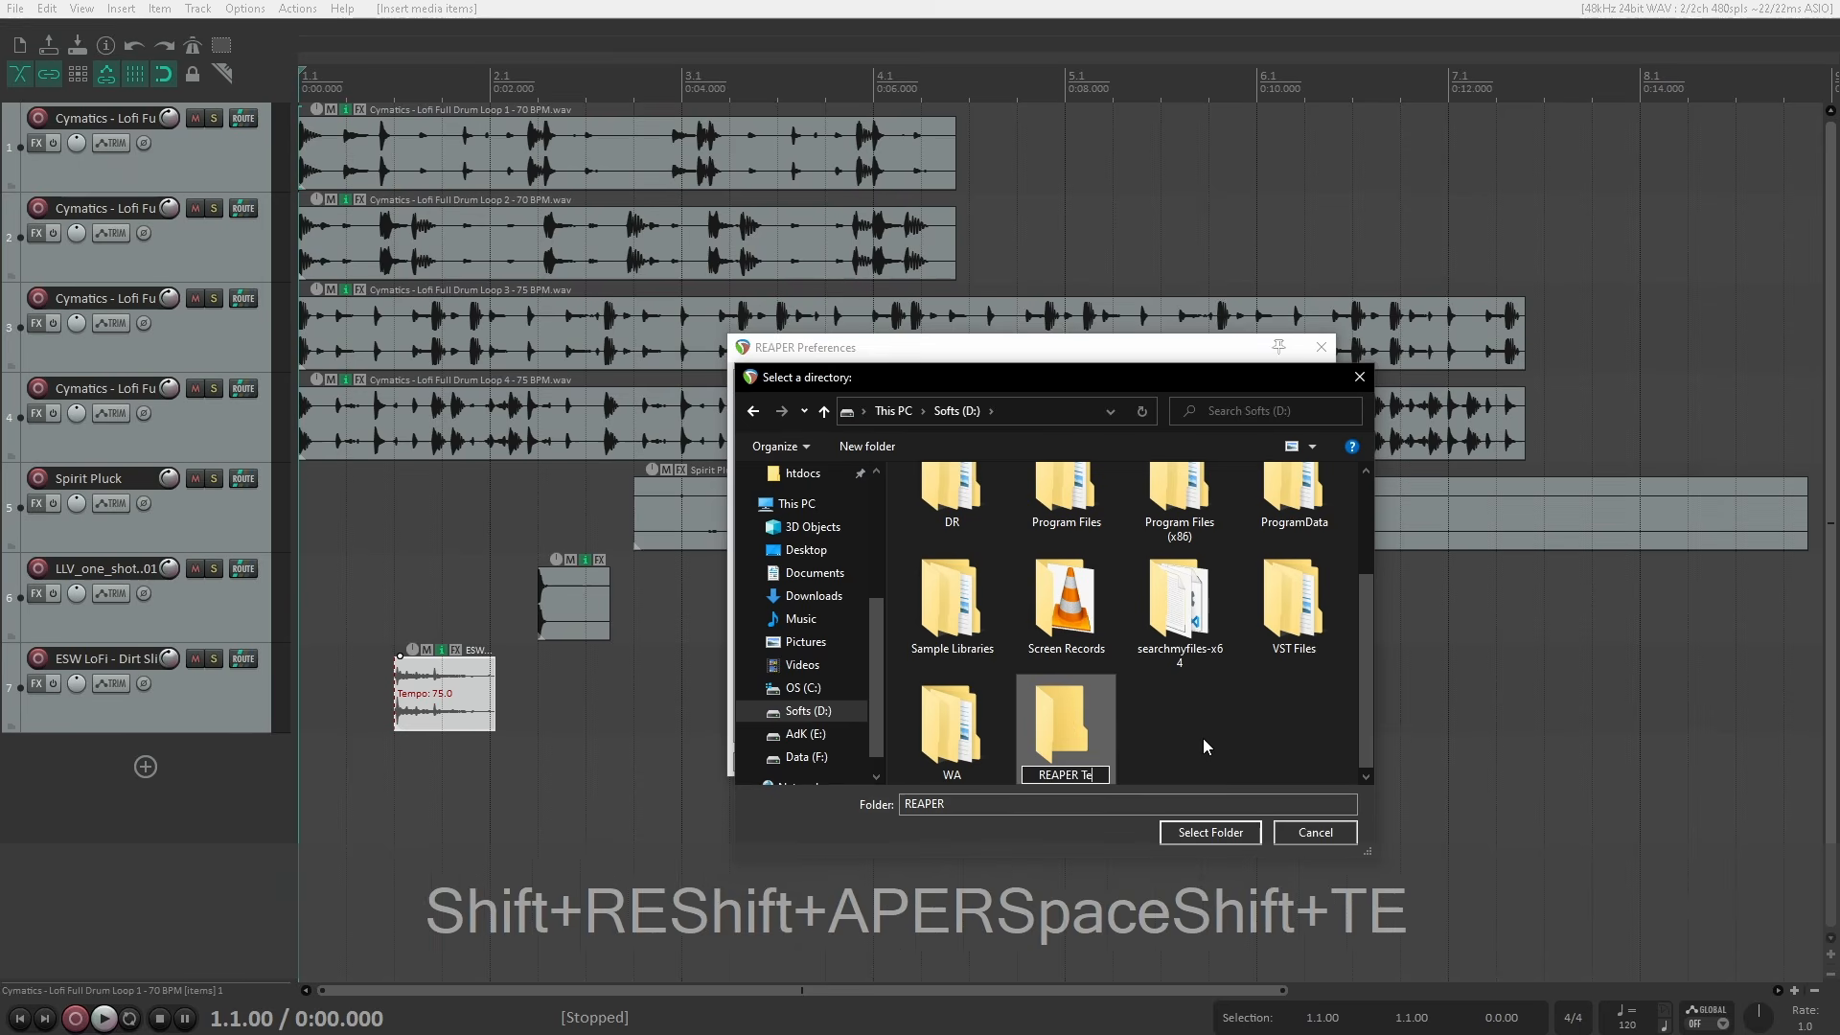
pyautogui.press('Return')
pyautogui.press('Return')
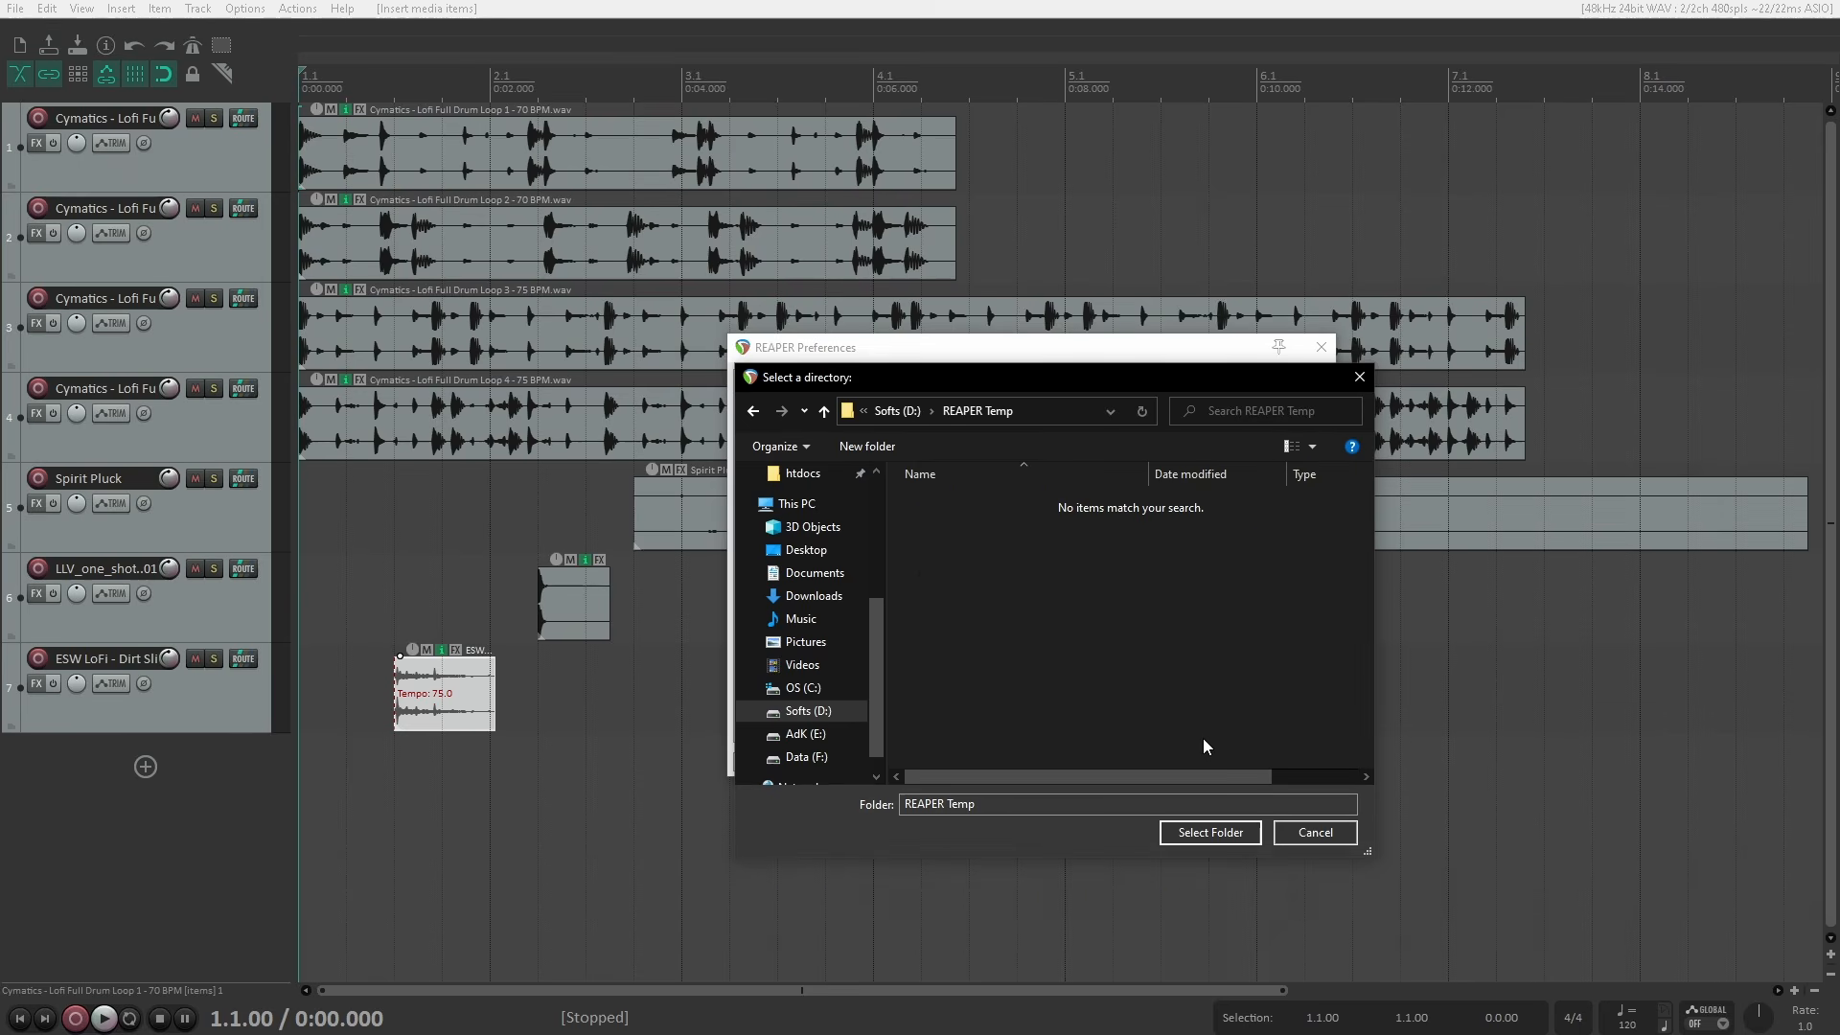
# Create a ReaPeaks folder inside REAPER Temp and choose it as the alternate peak cache path.
pyautogui.click(867, 446)
pyautogui.write('ReaPeaks')
pyautogui.press('Return')
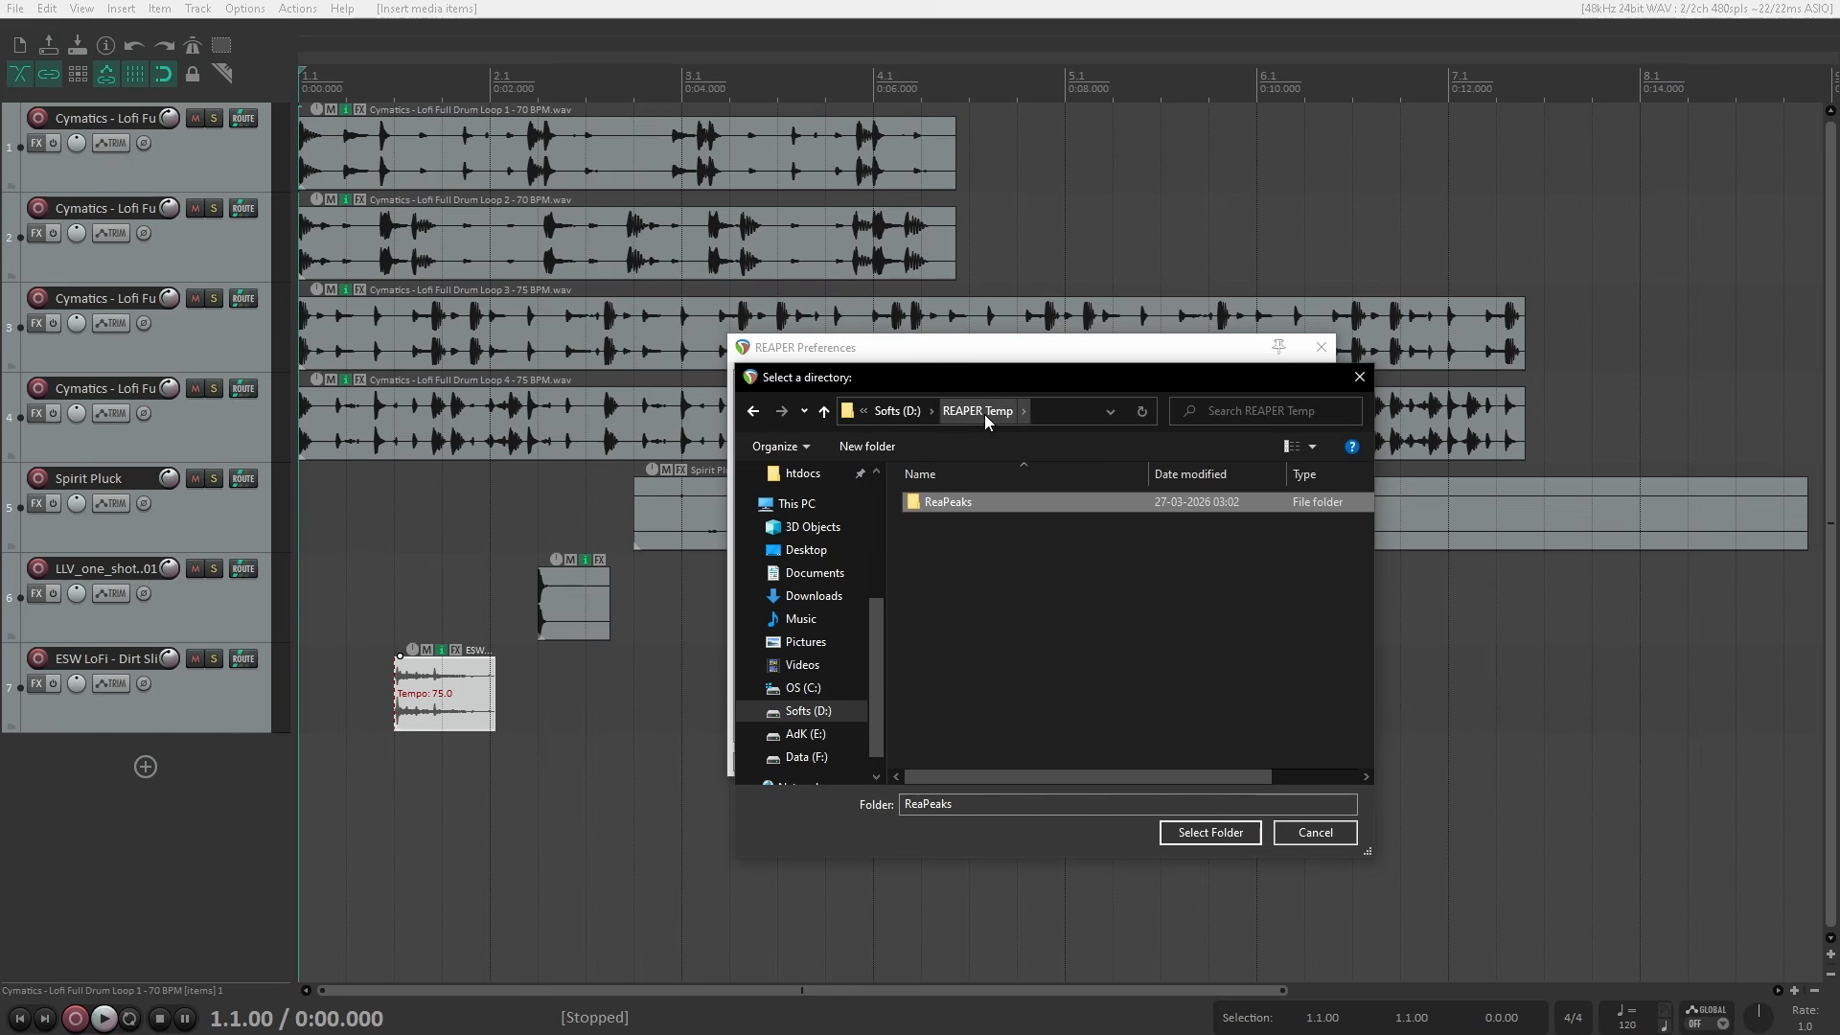
pyautogui.click(1201, 832)
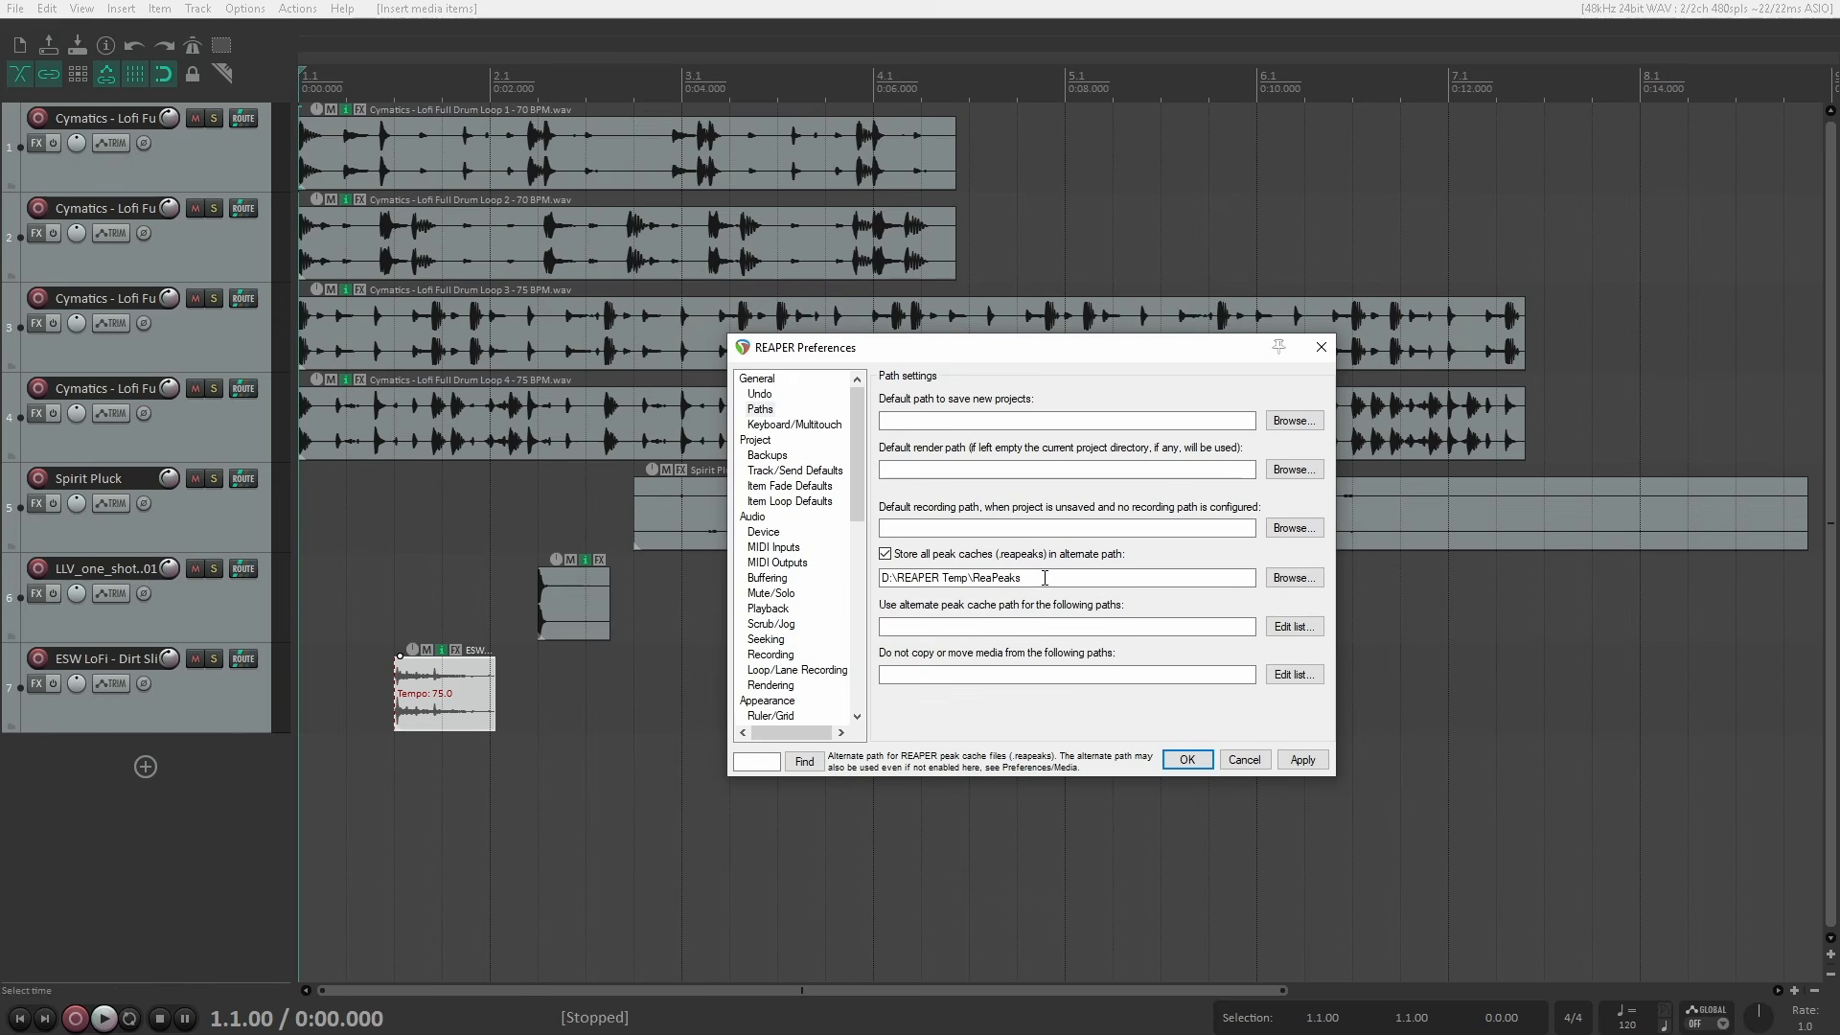
pyautogui.moveTo(1042, 577); pyautogui.dragTo(878, 575)
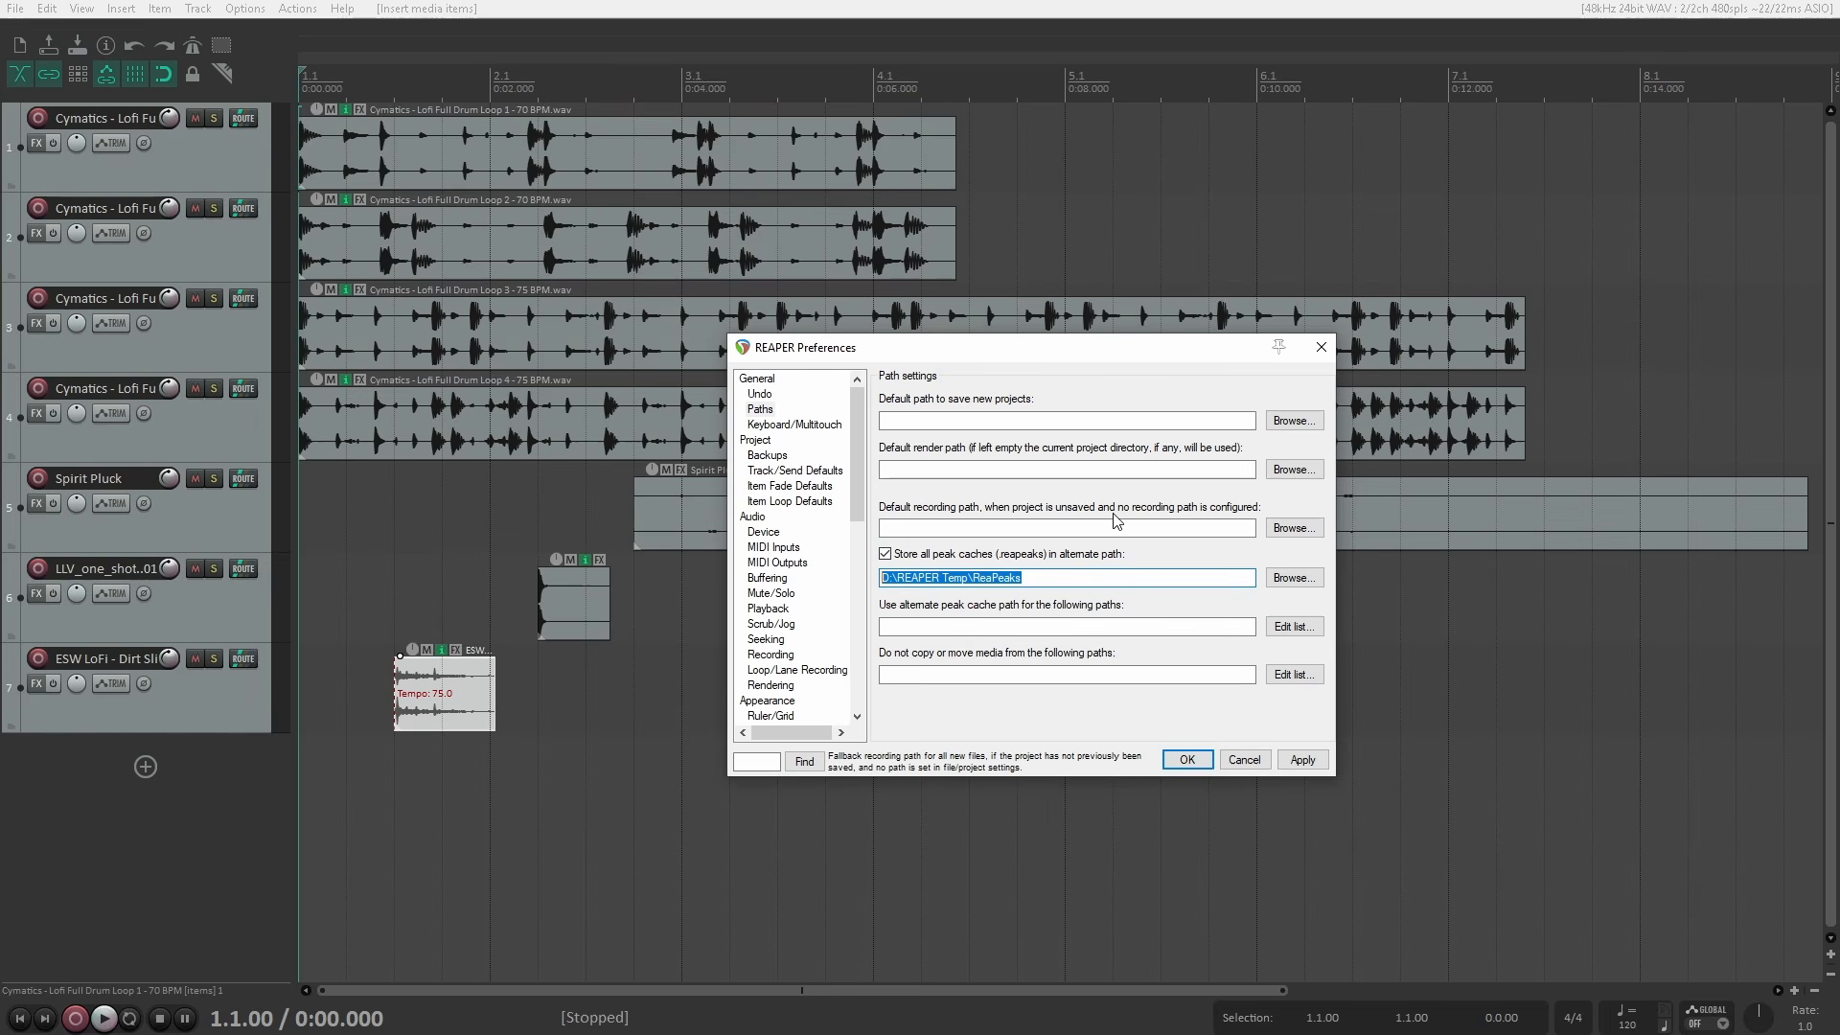
# Browse for the default recording path for unsaved projects and open the REAPER Temp folder on Softs (D:).
pyautogui.click(1294, 528)
pyautogui.click(808, 710)
pyautogui.middleClick(1051, 668)
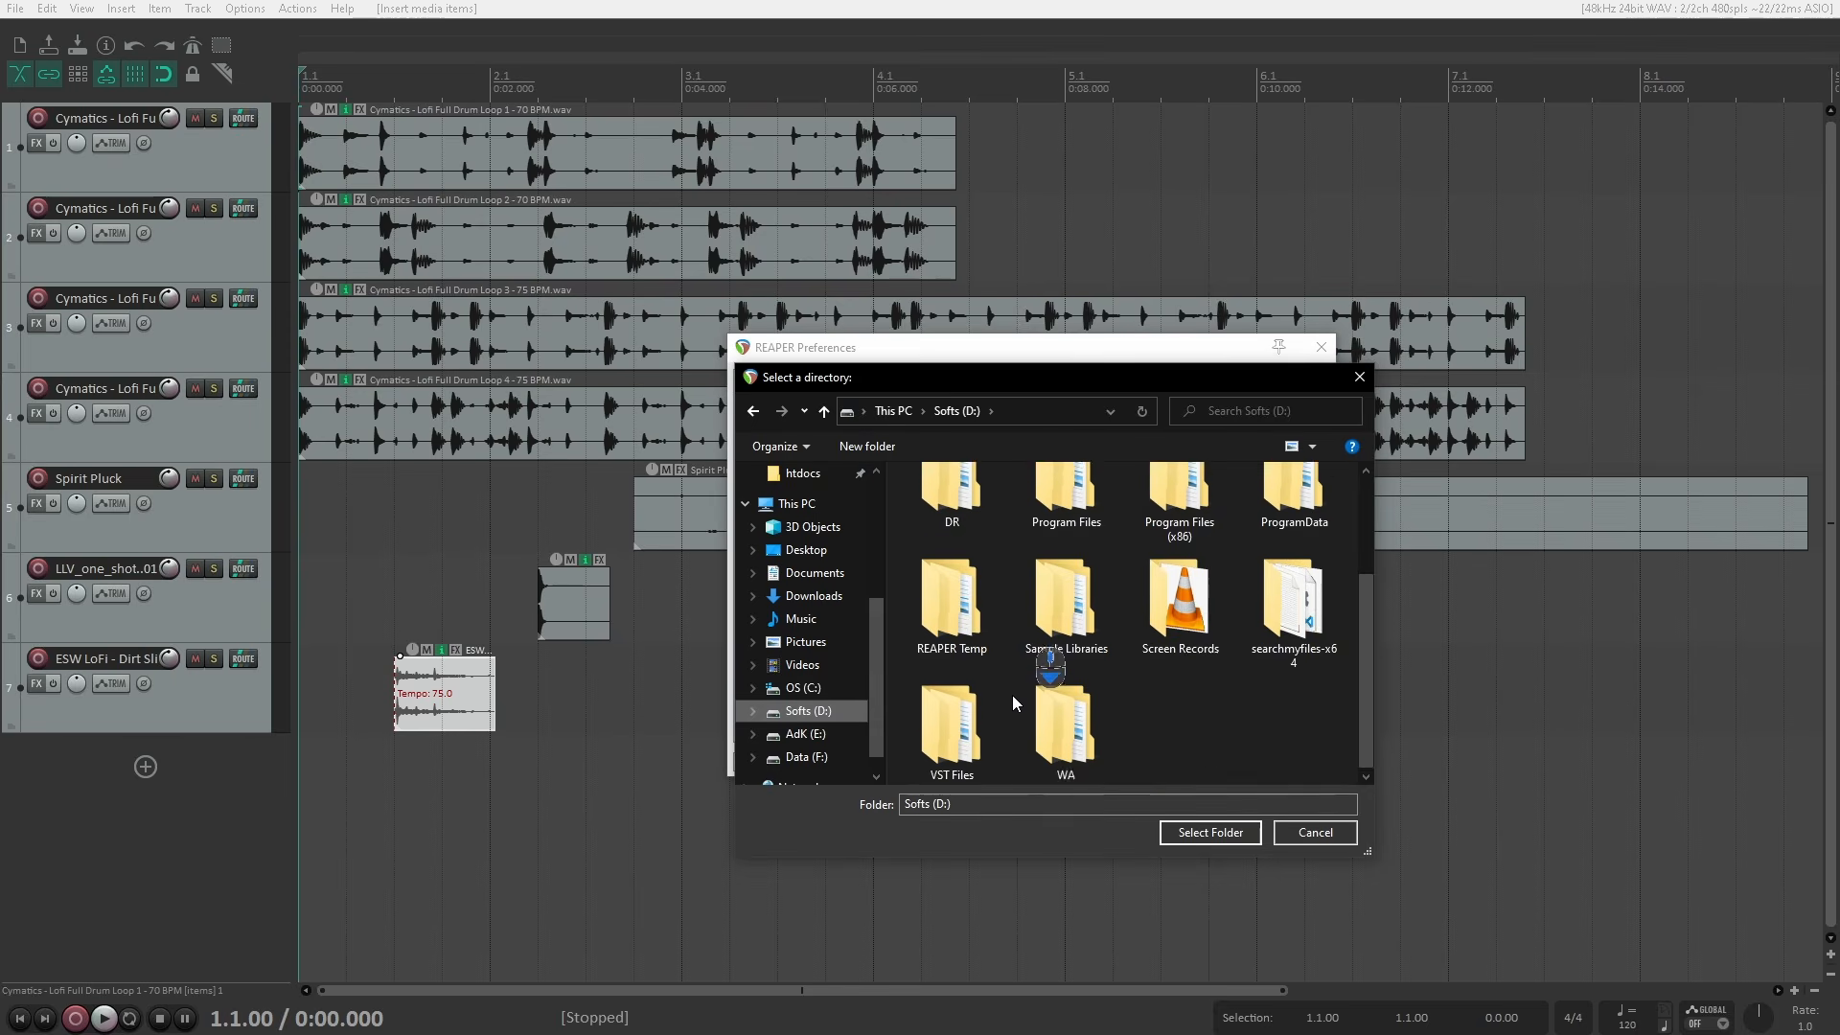
pyautogui.doubleClick(935, 573)
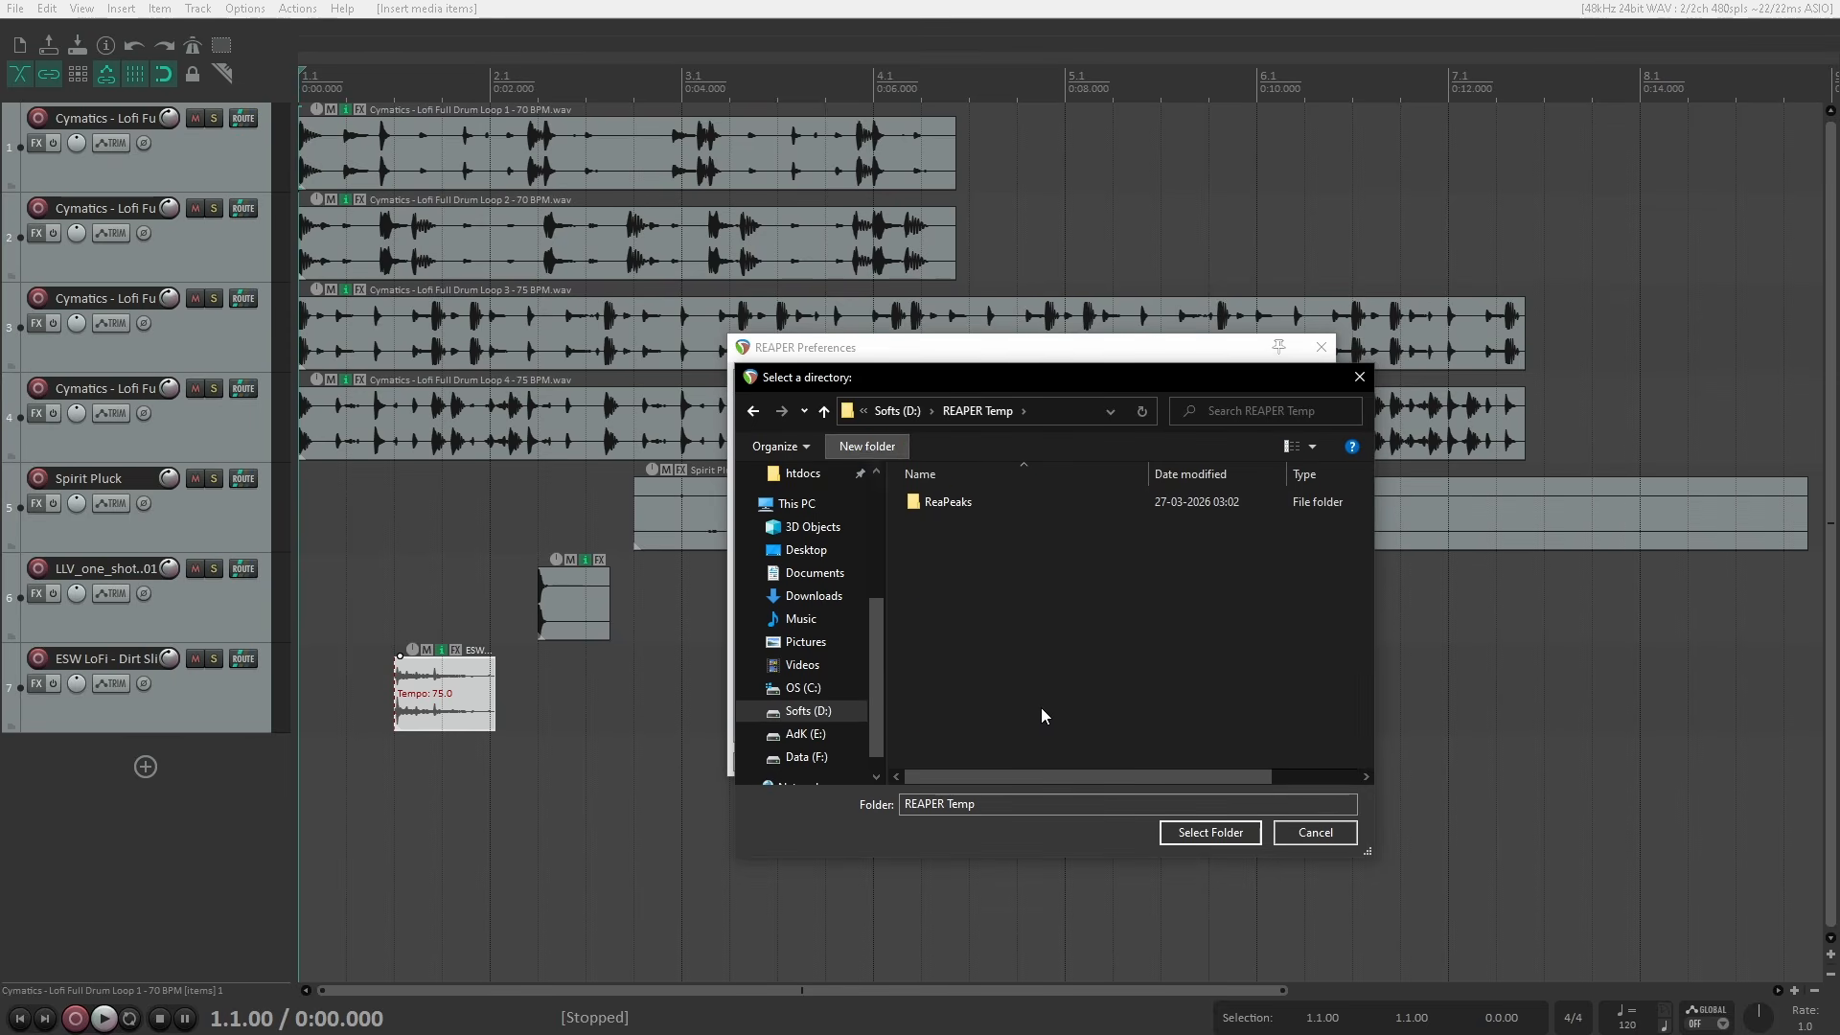
# Create a Recordings folder inside REAPER Temp, choose it as the default recording path and save the preferences.
pyautogui.hotkey('ctrl', 'shift', 'n')
pyautogui.write('Record')
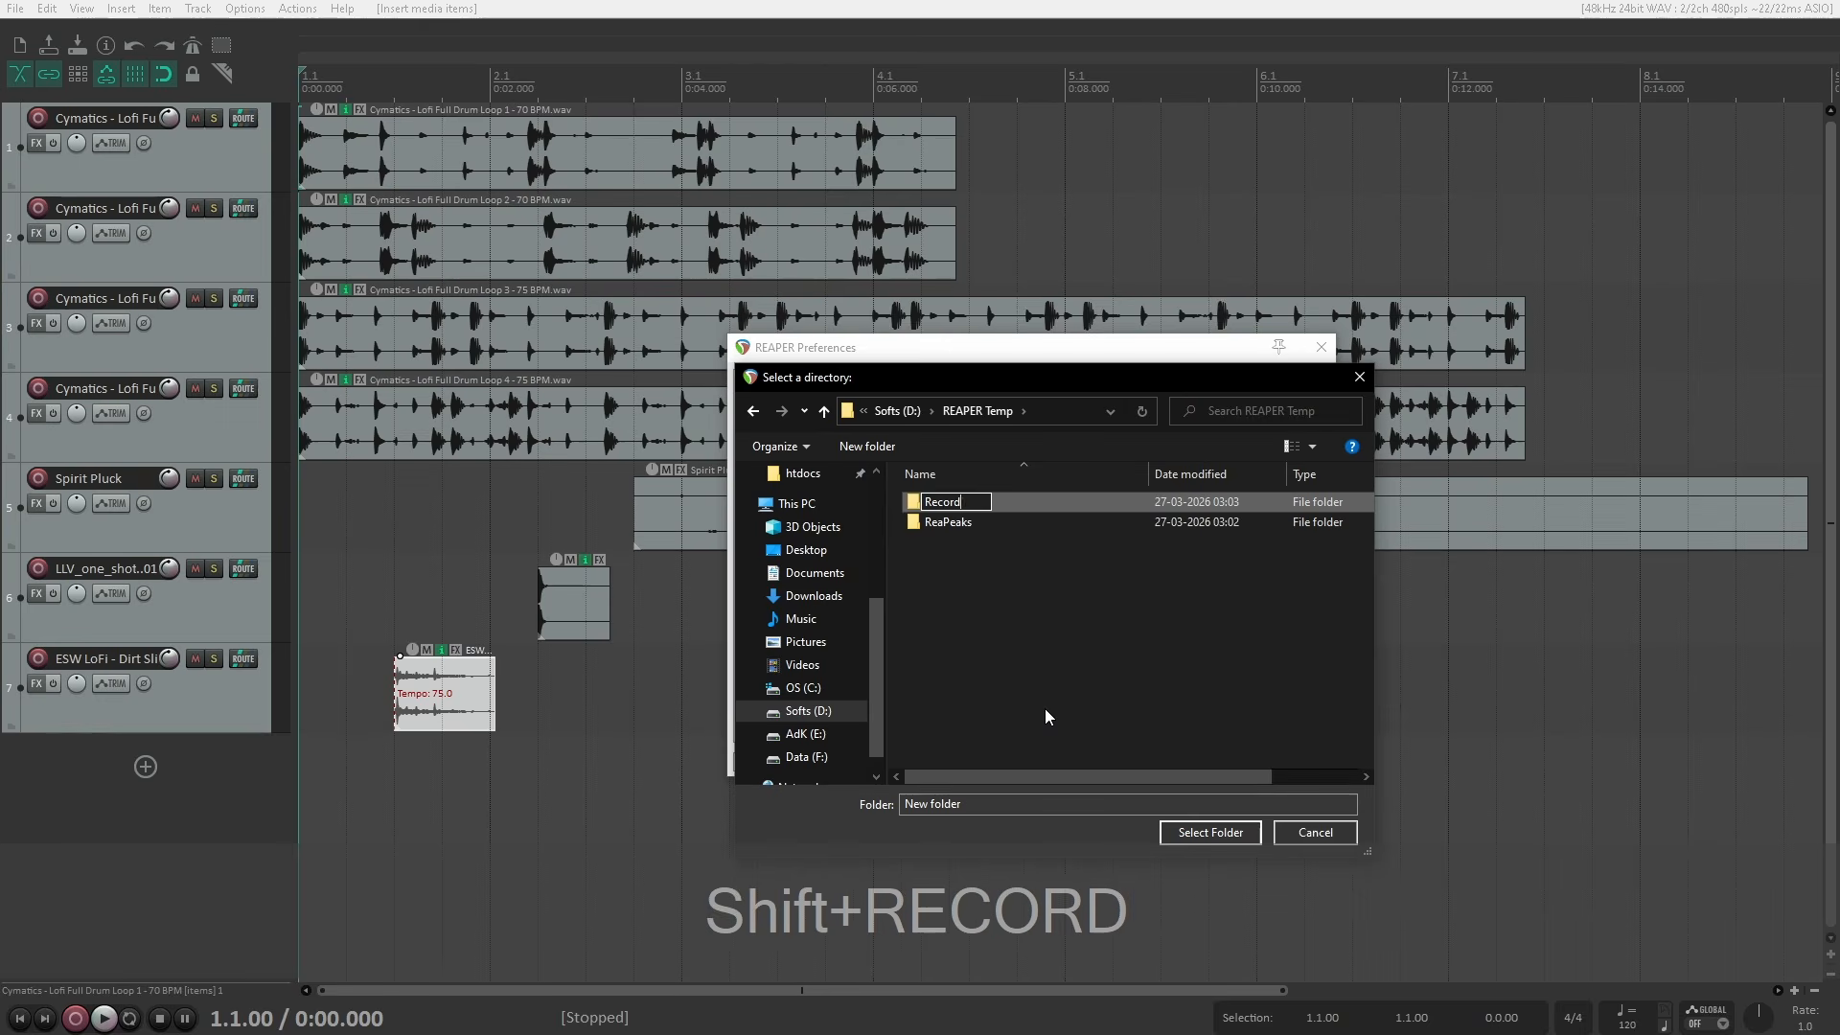
pyautogui.write('ings')
pyautogui.press('Return')
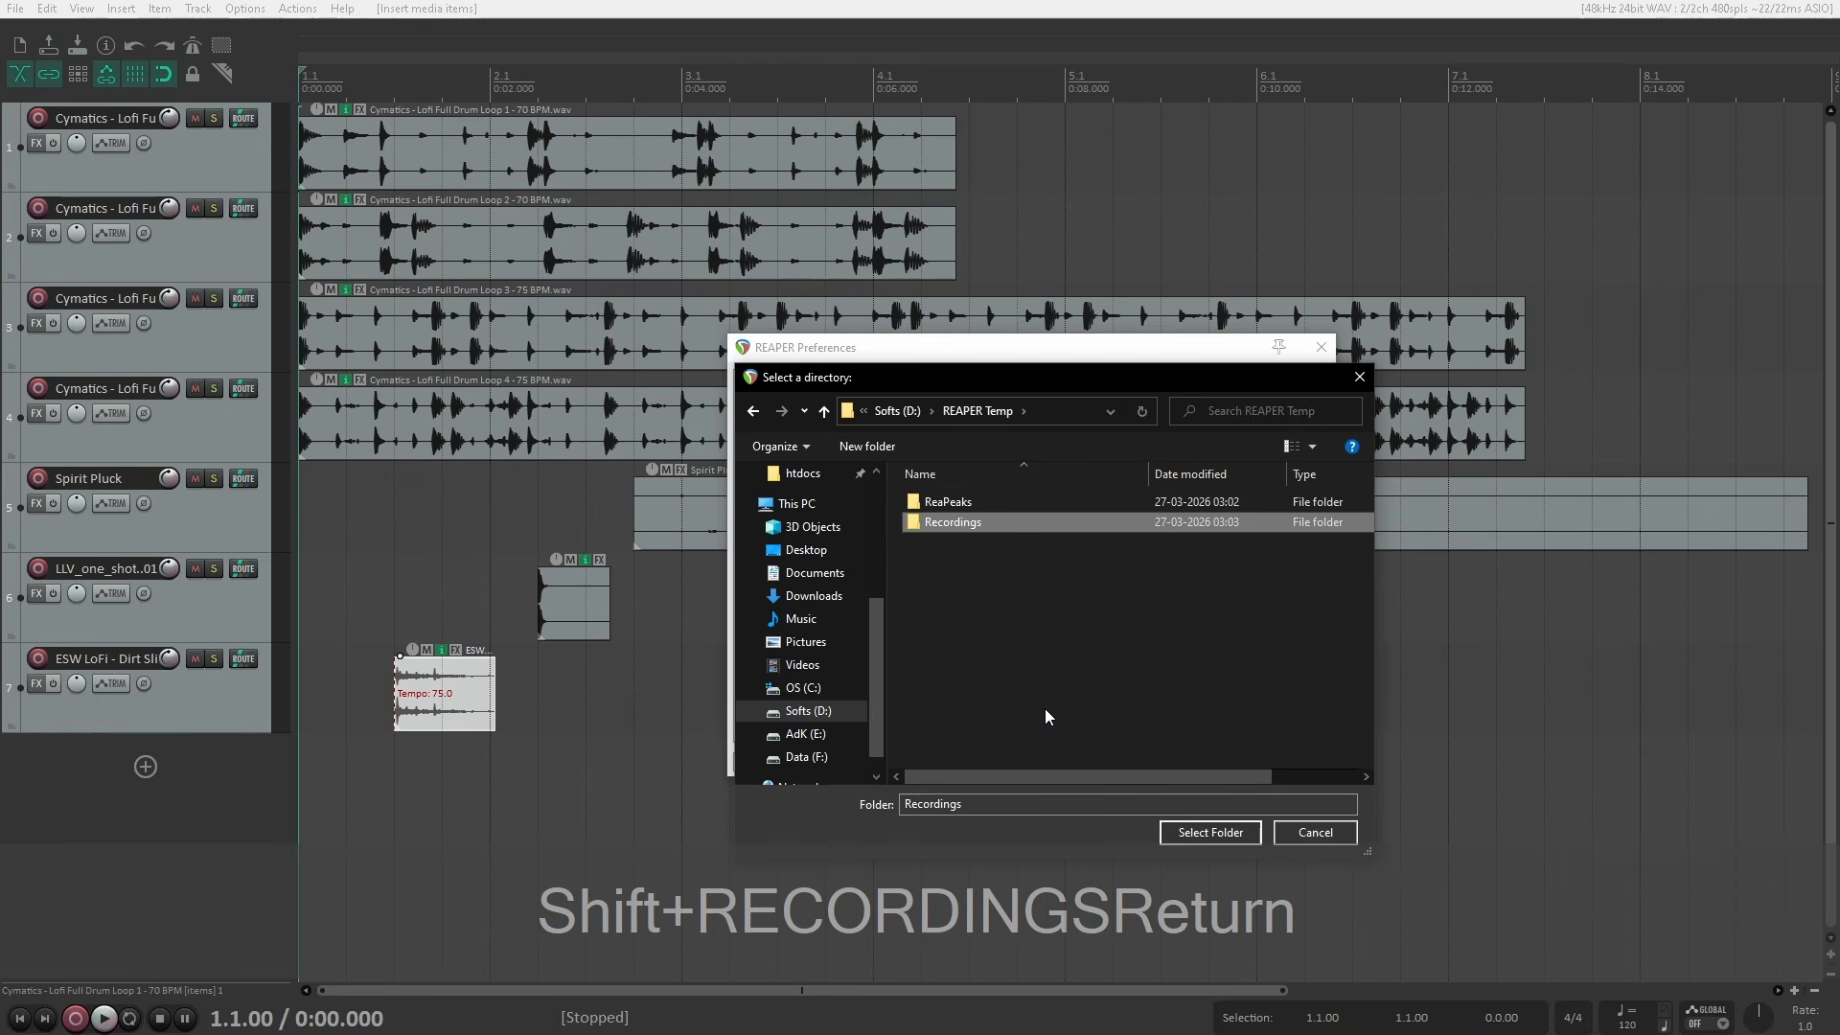
pyautogui.click(1217, 833)
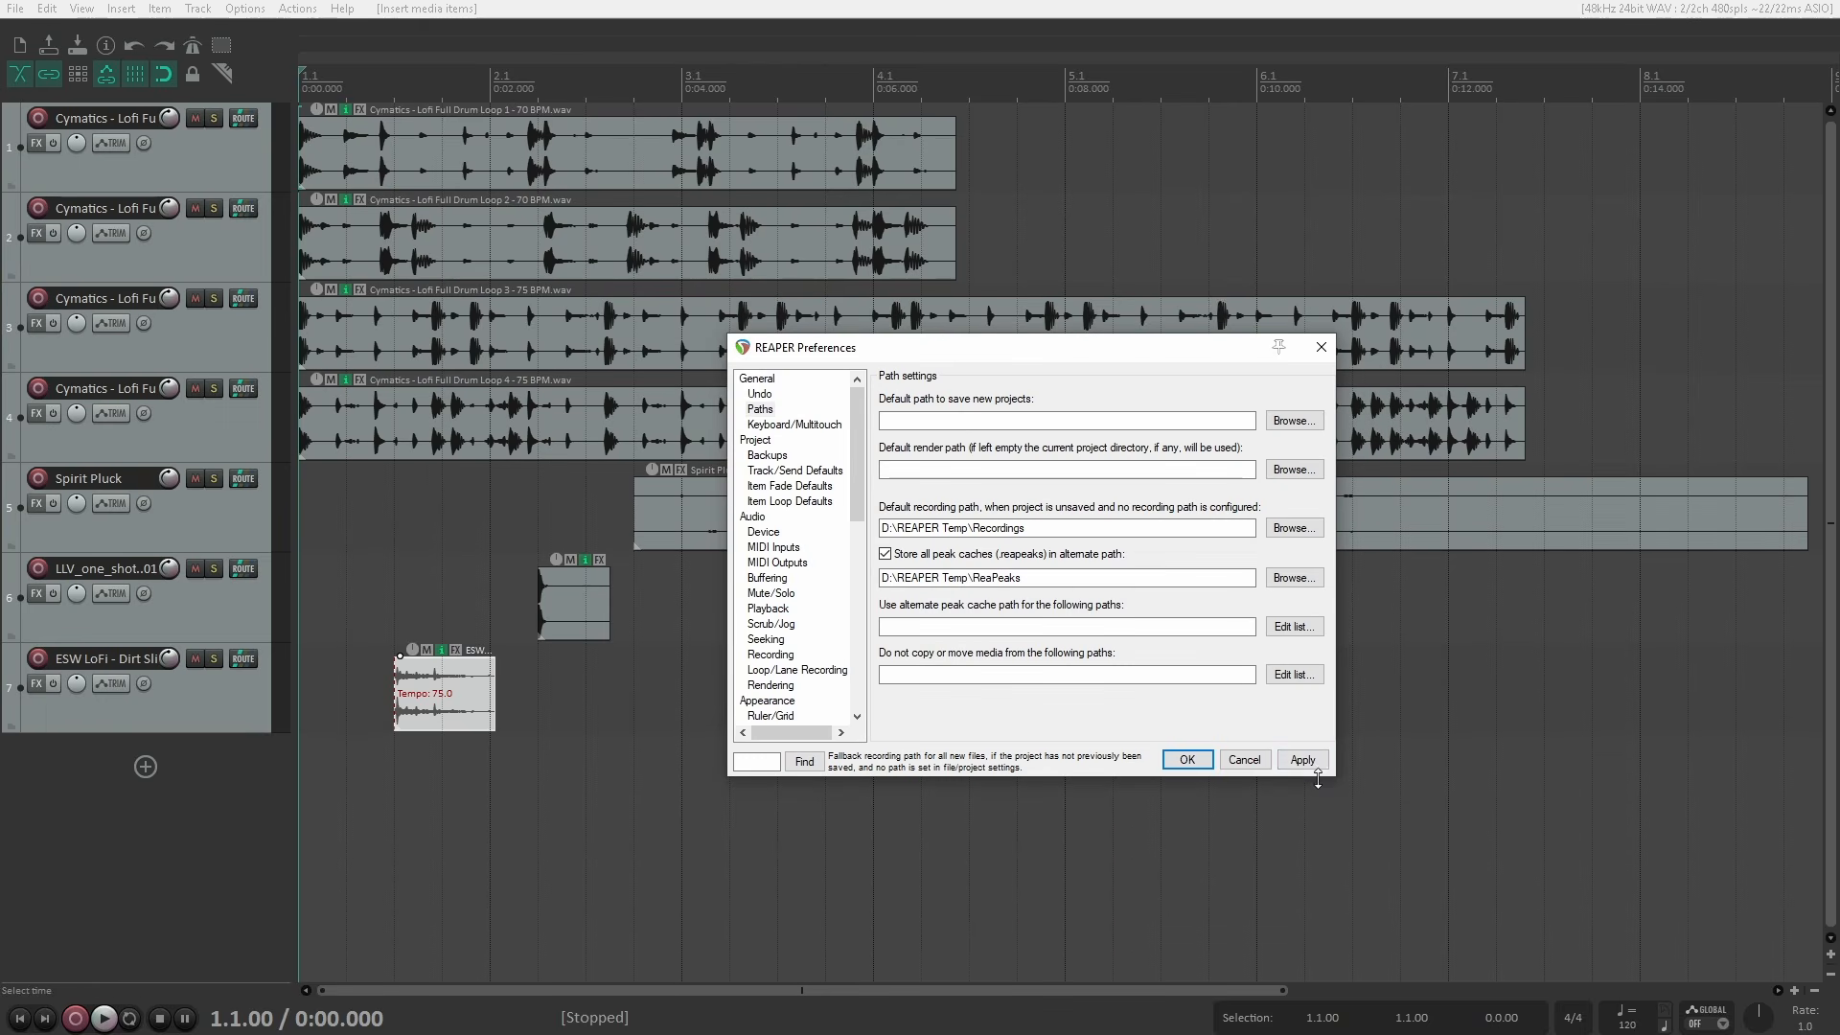
pyautogui.click(1186, 759)
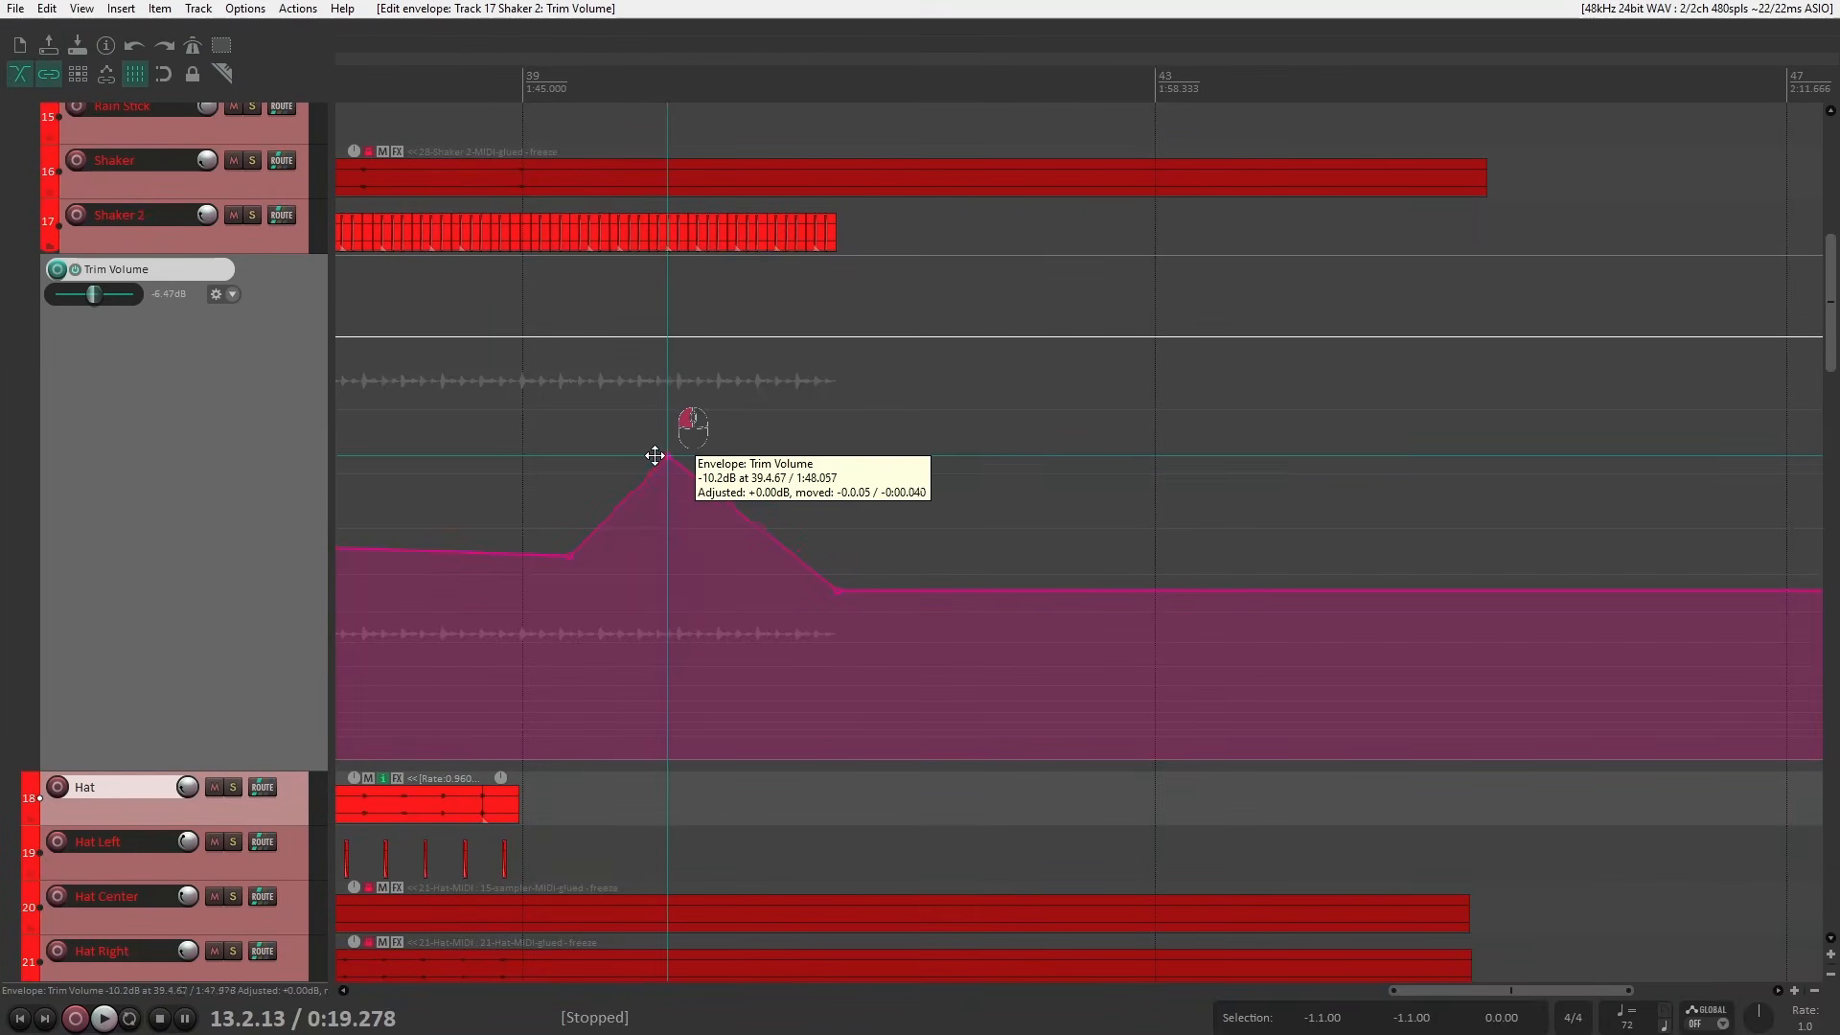
# Enable preventing mouse edits from moving single envelope points past other points, and try it on Shaker 2's Trim Volume peak point.
pyautogui.moveTo(657, 460); pyautogui.dragTo(696, 428)
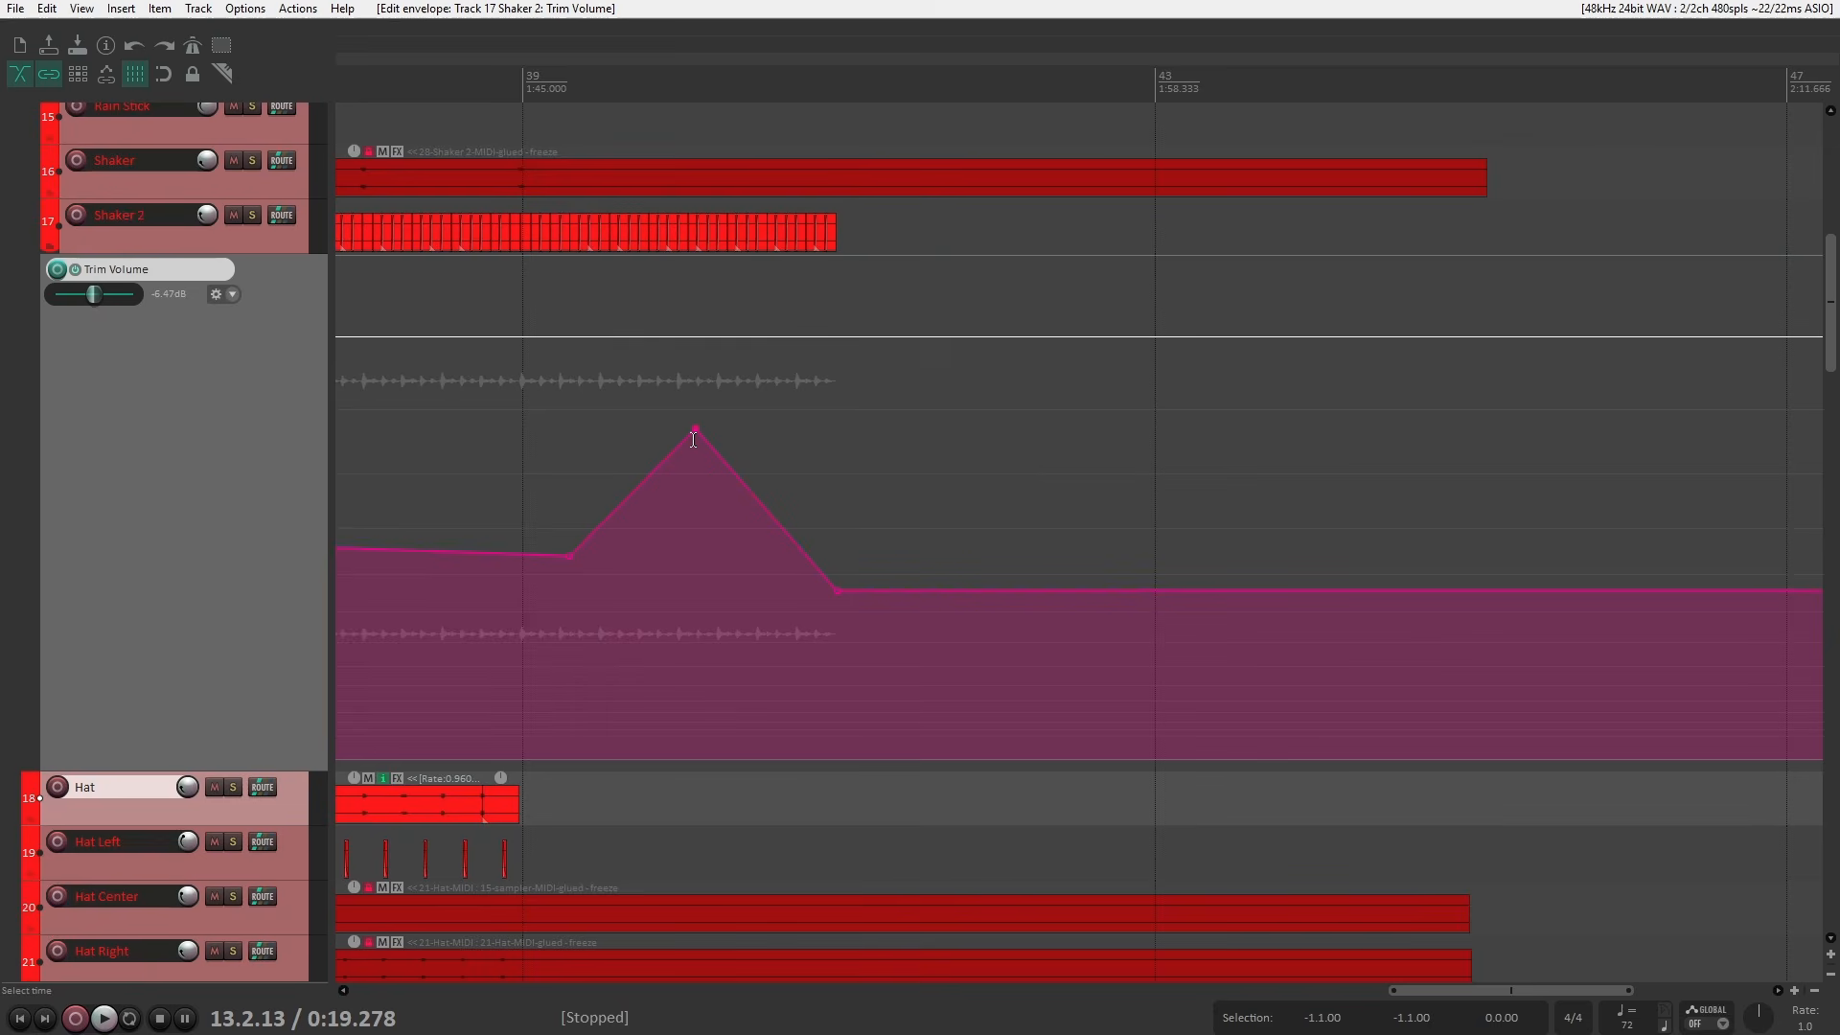
pyautogui.hotkey('ctrl', 'p')
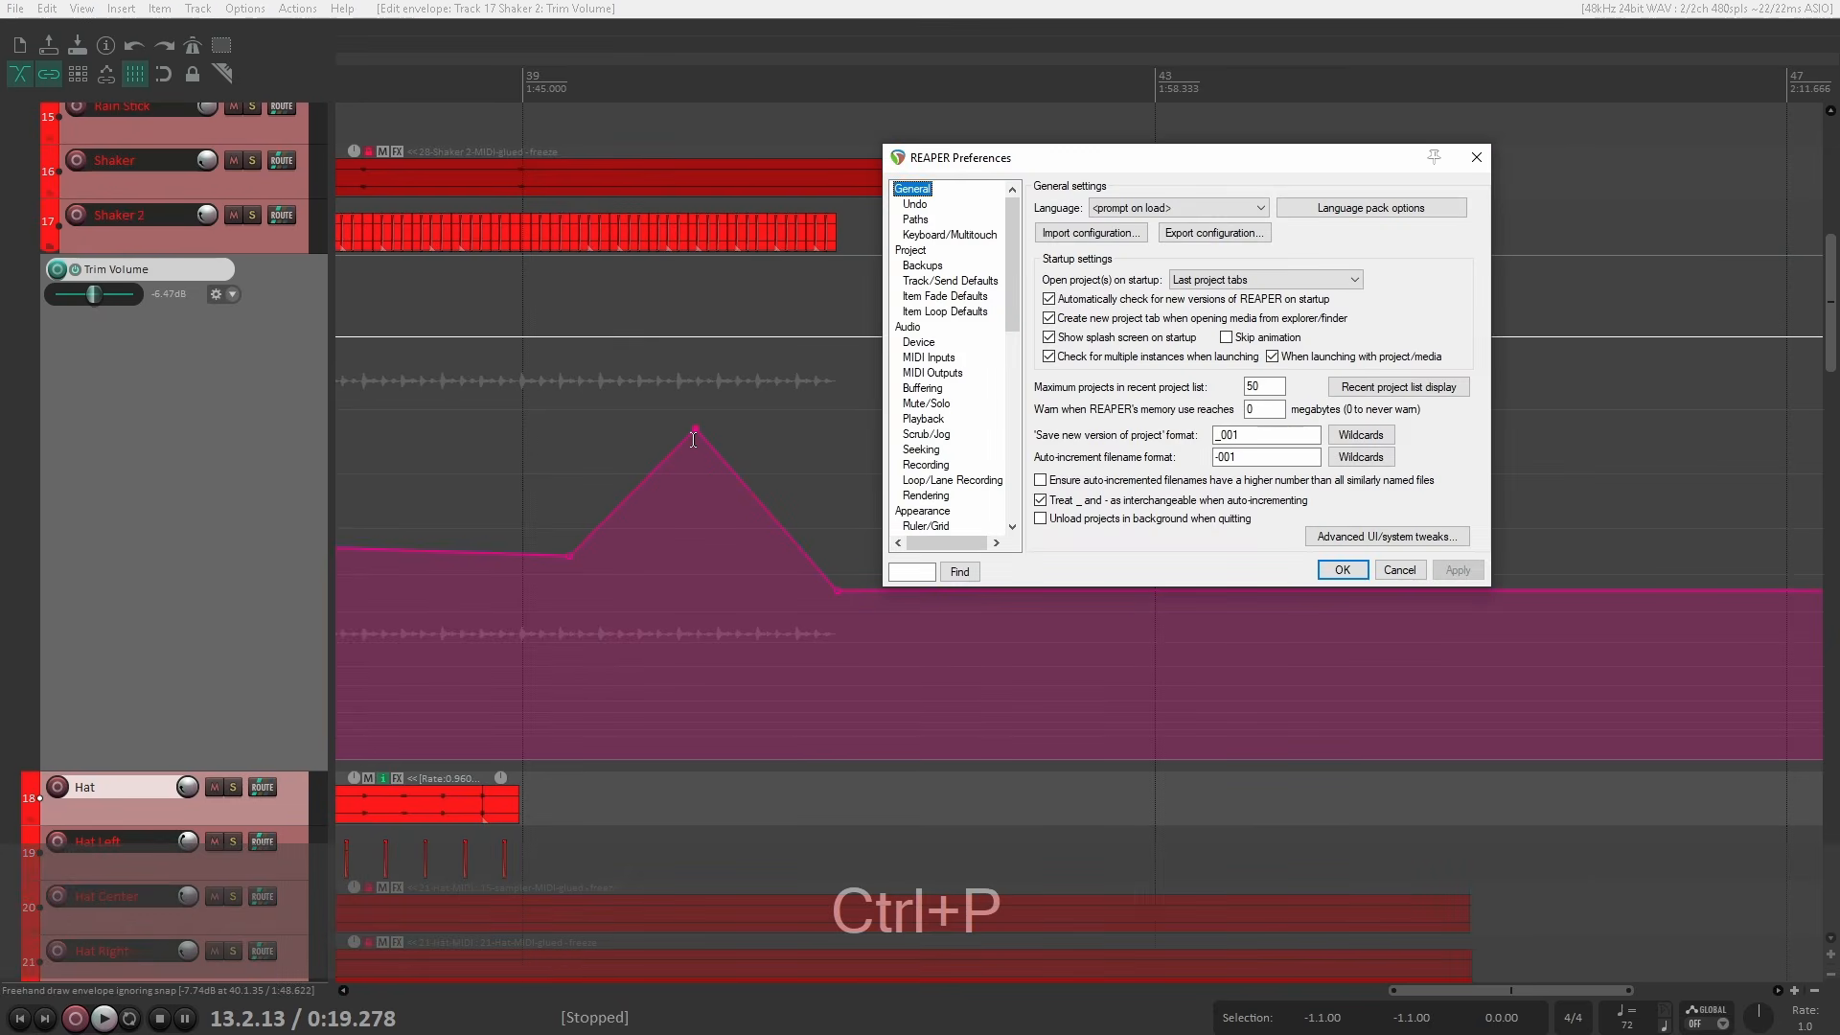
pyautogui.scroll(-1, 1012, 306)
pyautogui.scroll(-2, 1012, 306)
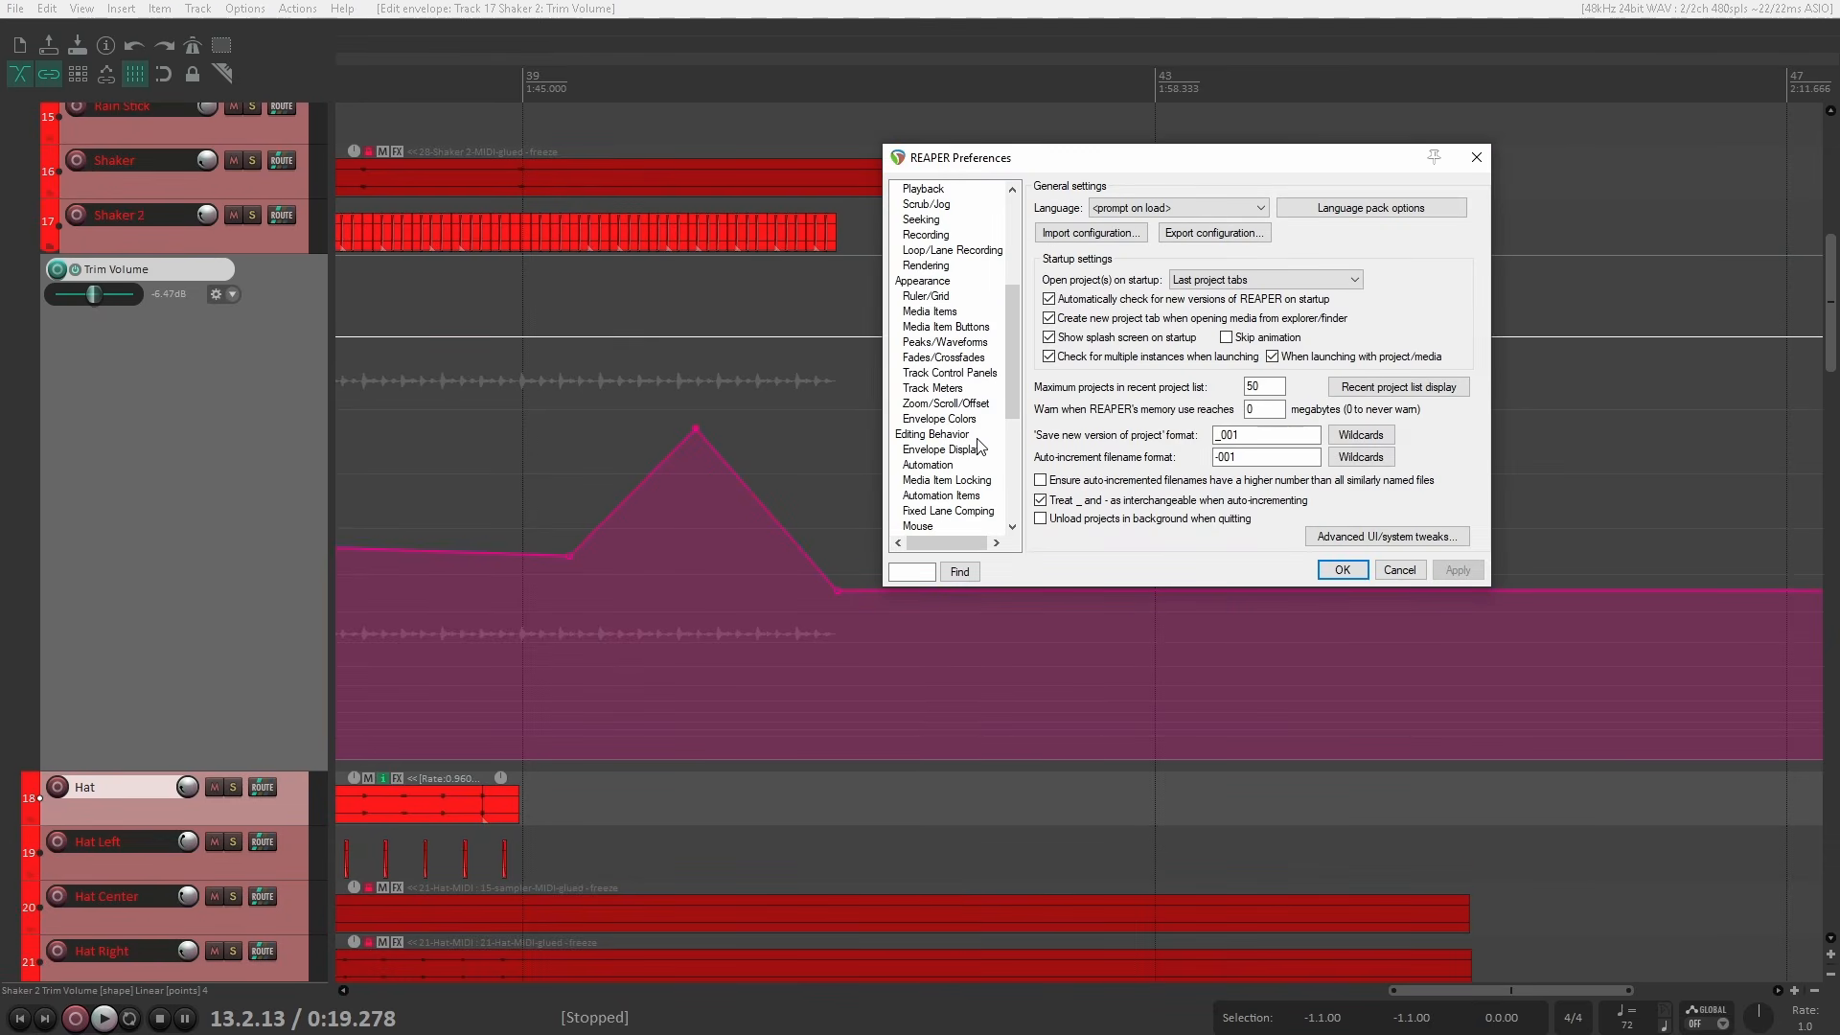
pyautogui.click(974, 451)
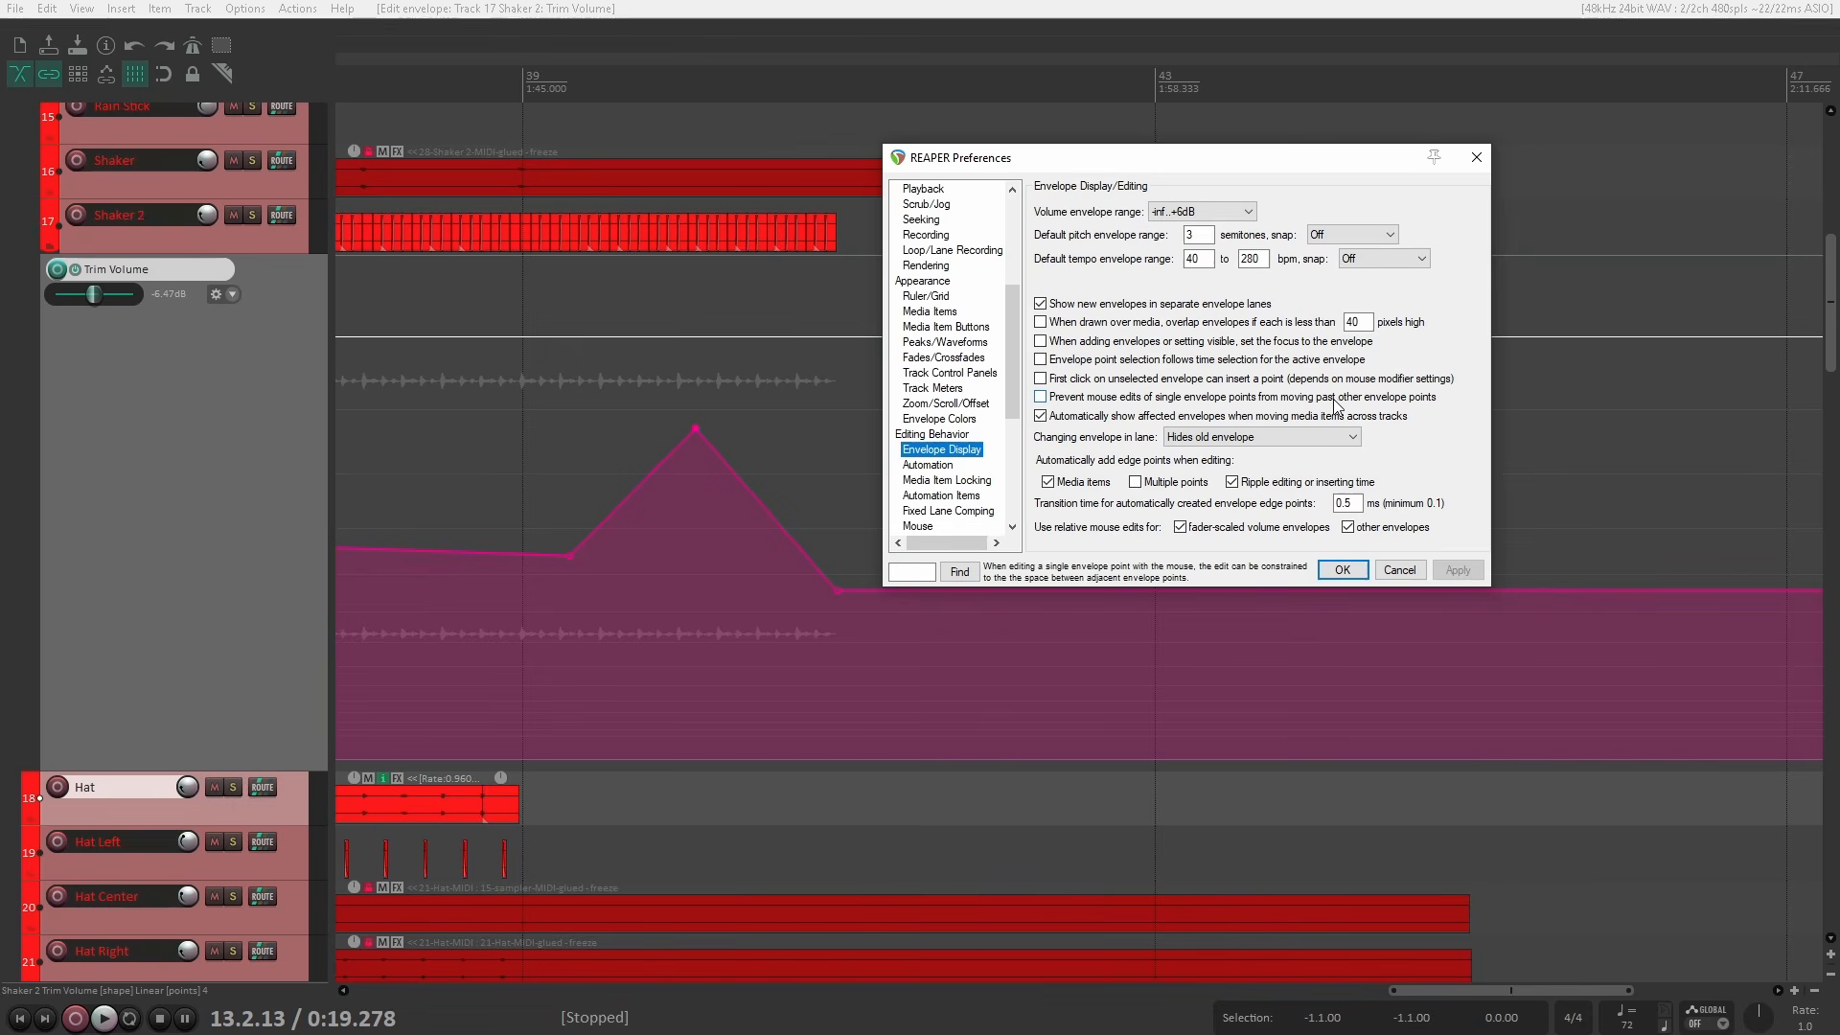
pyautogui.click(1040, 397)
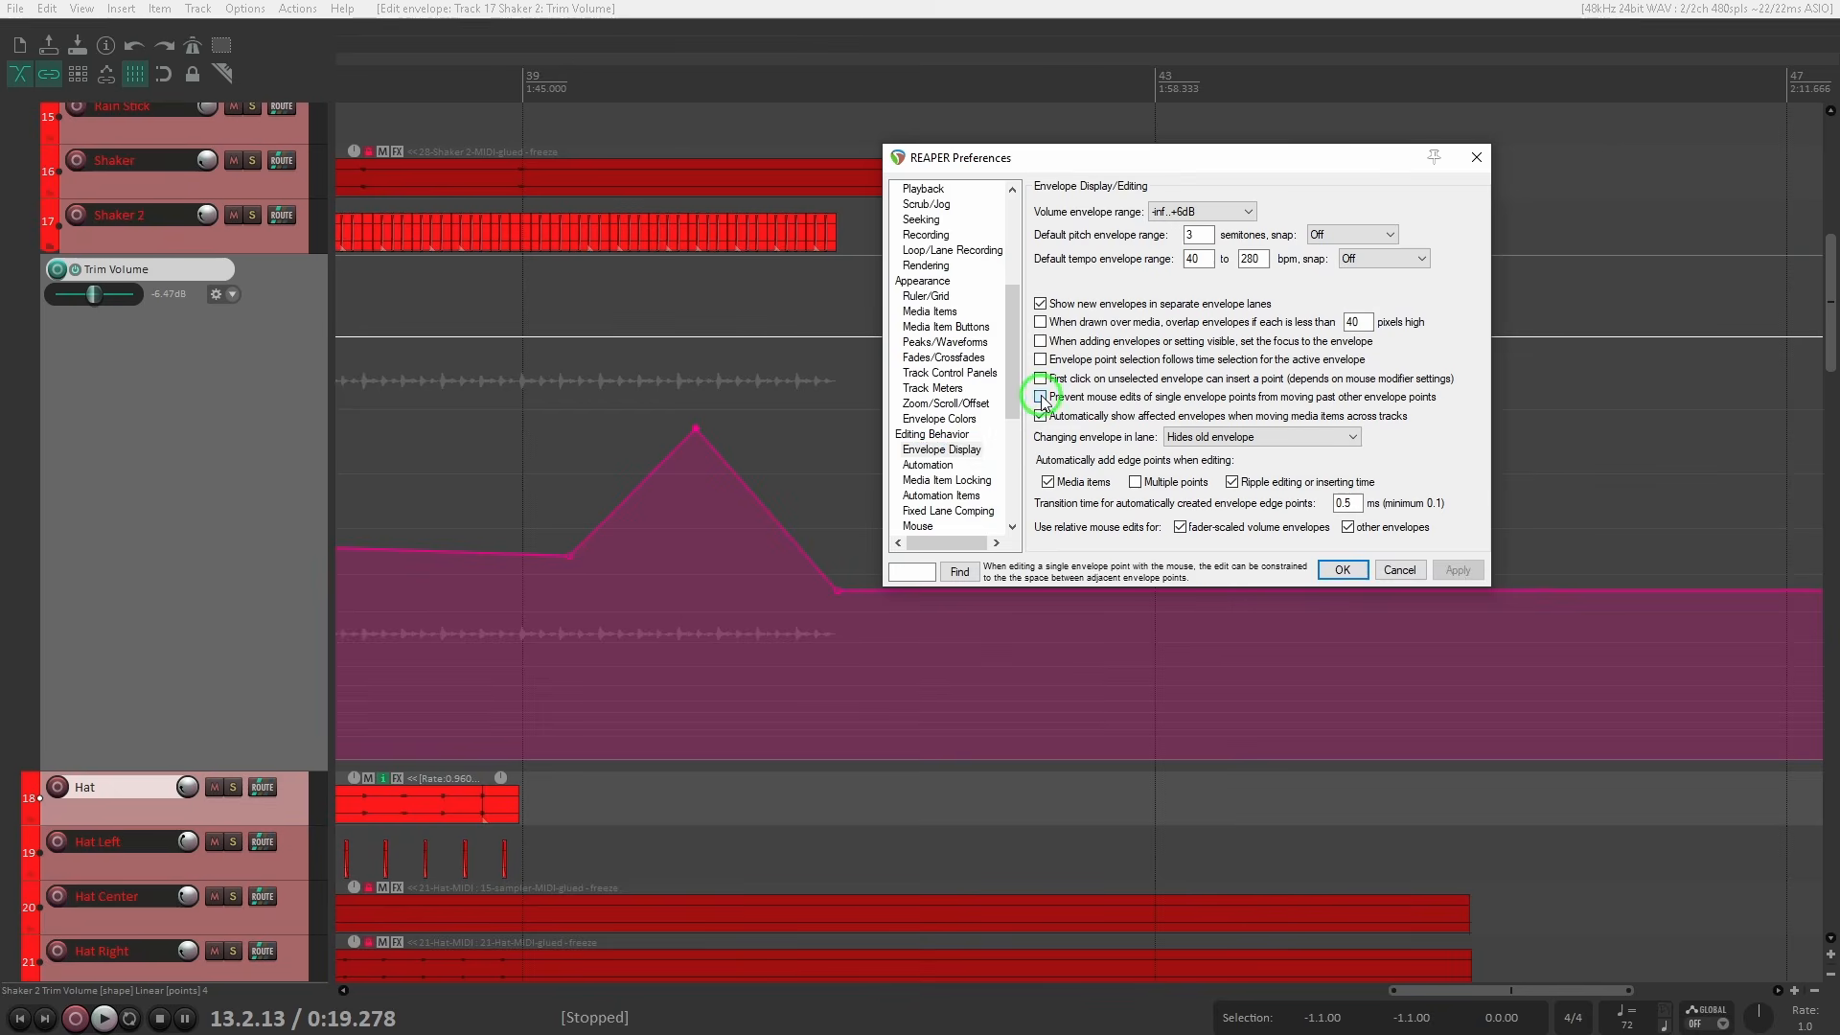
pyautogui.click(1457, 573)
pyautogui.moveTo(1214, 158); pyautogui.dragTo(1337, 157)
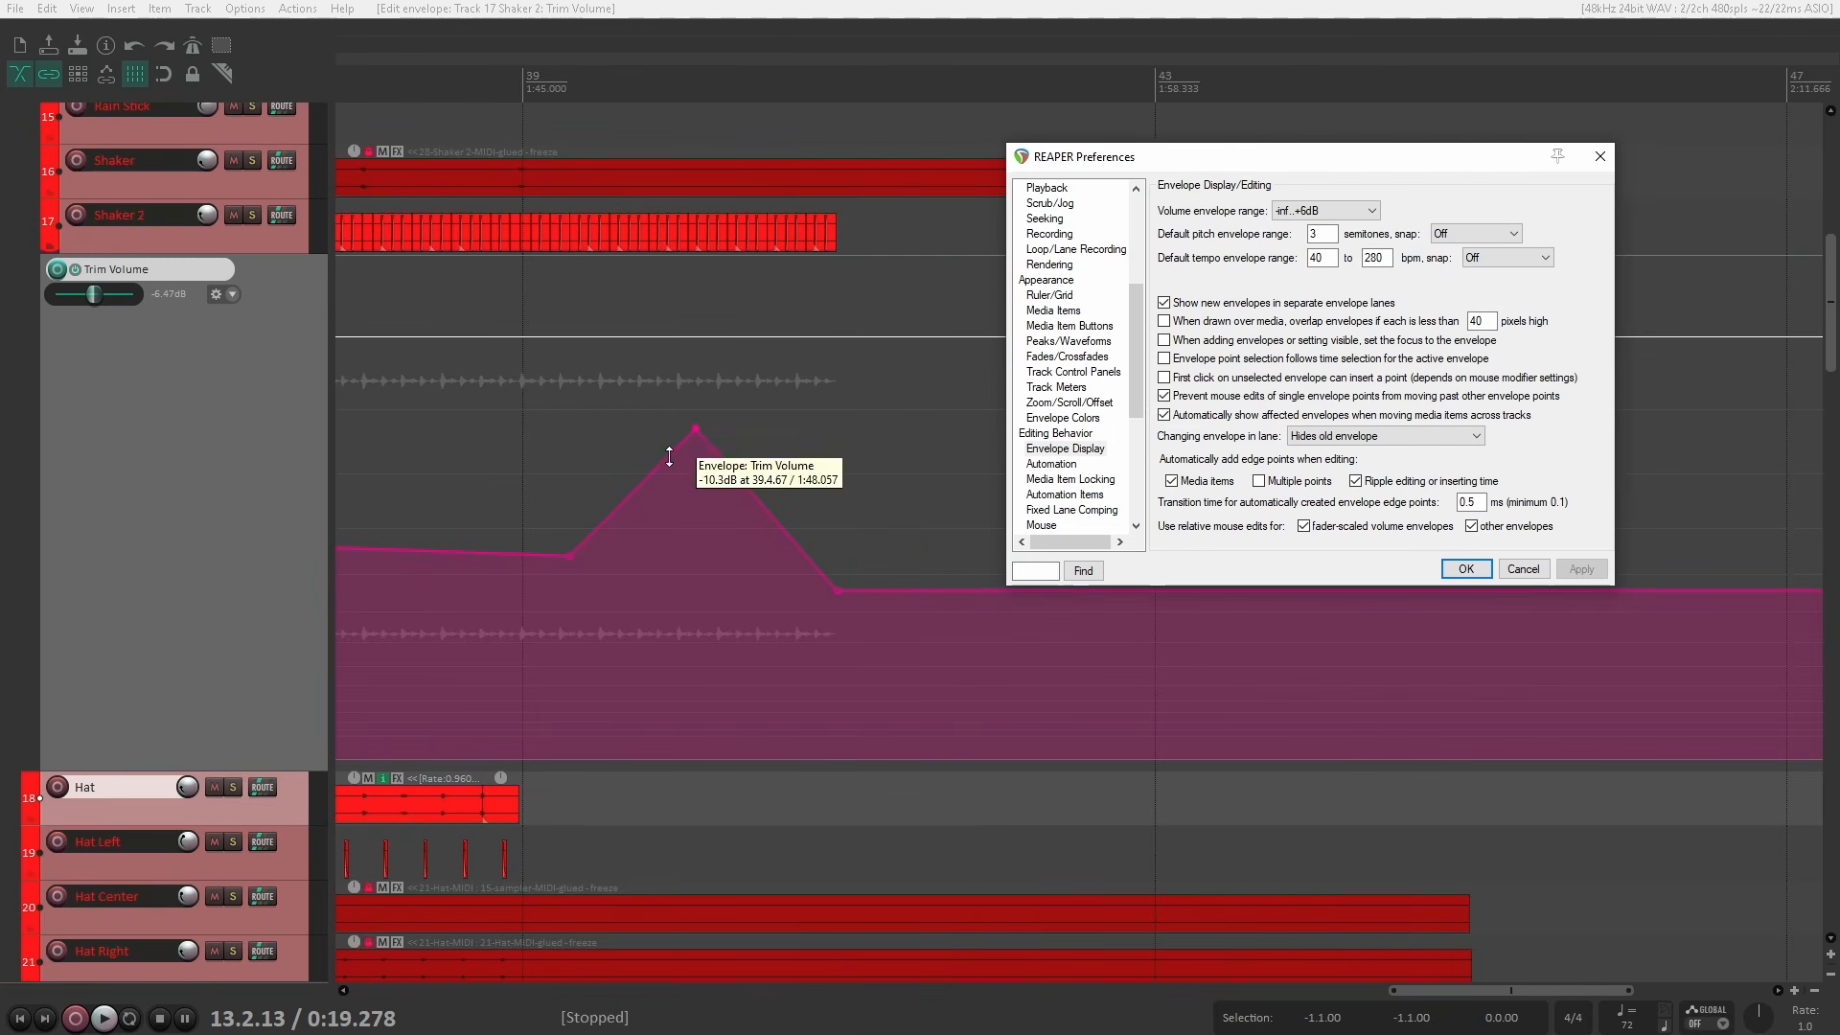
pyautogui.moveTo(695, 429); pyautogui.dragTo(697, 502)
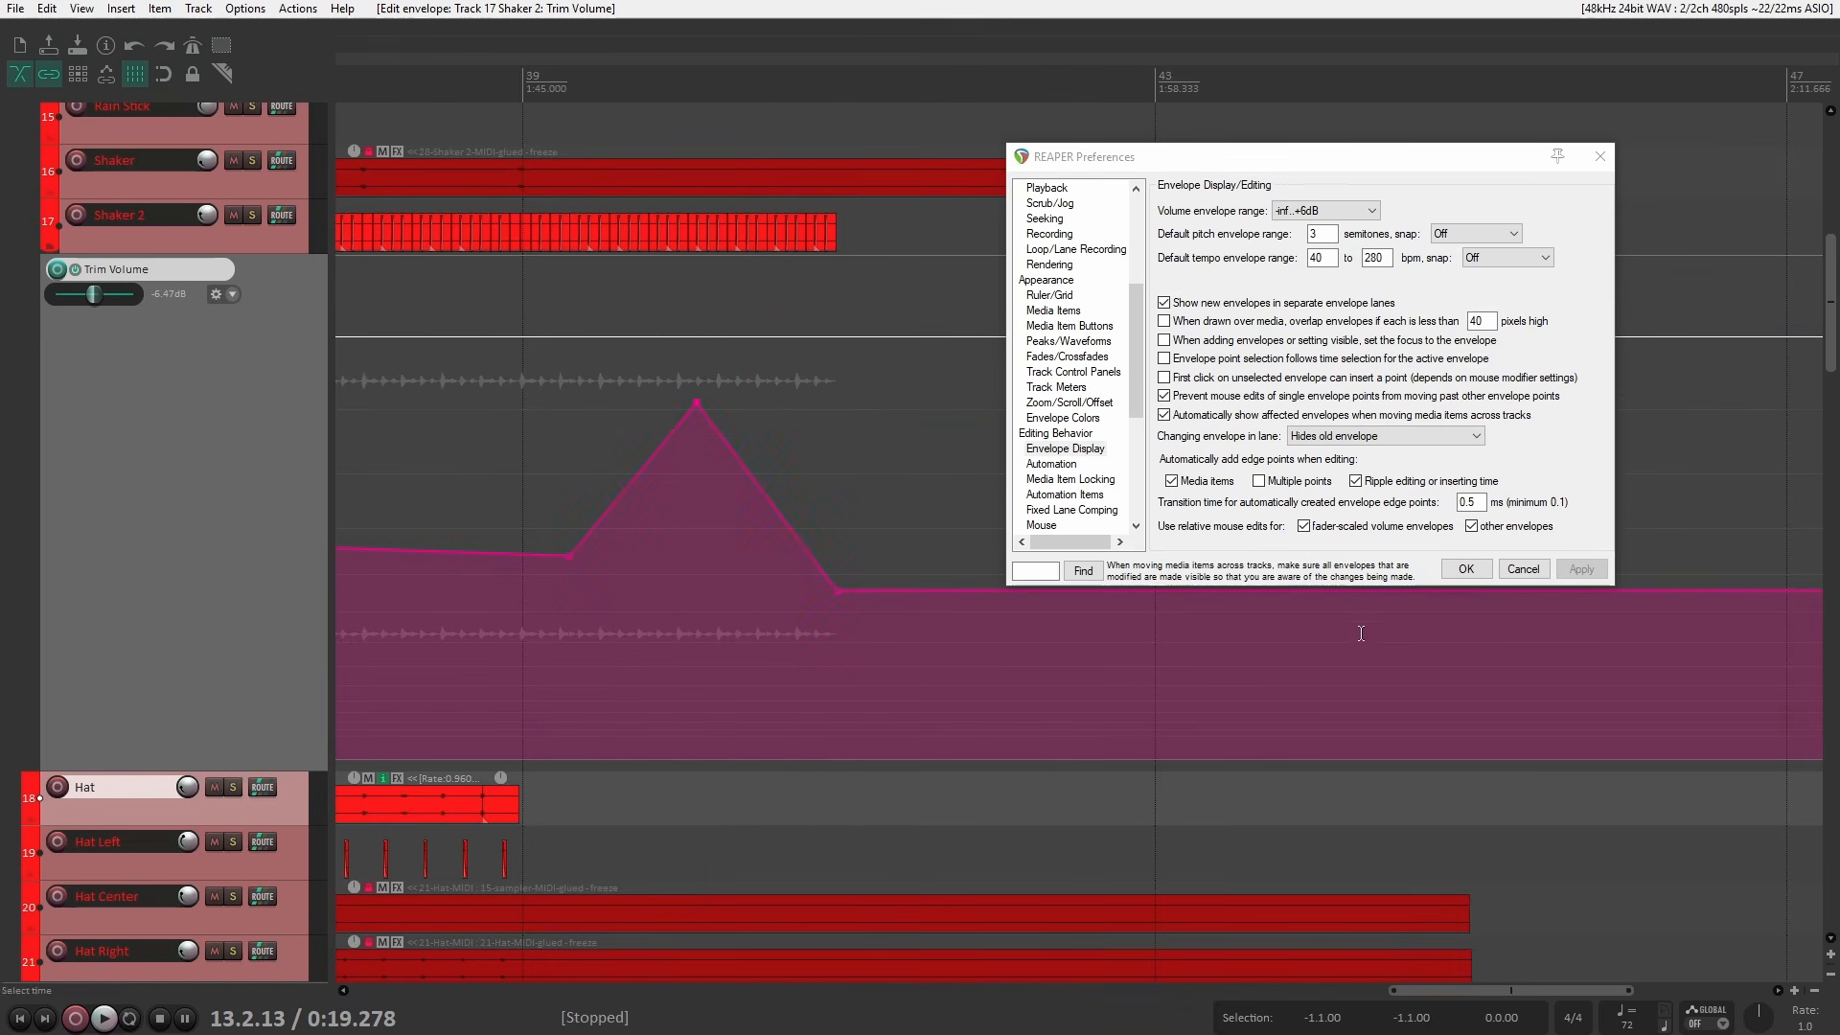
# Disable relative mouse edits for fader-scaled volume and other envelopes, apply it, and move the Trim Volume peak point.
pyautogui.click(1304, 526)
pyautogui.click(1471, 527)
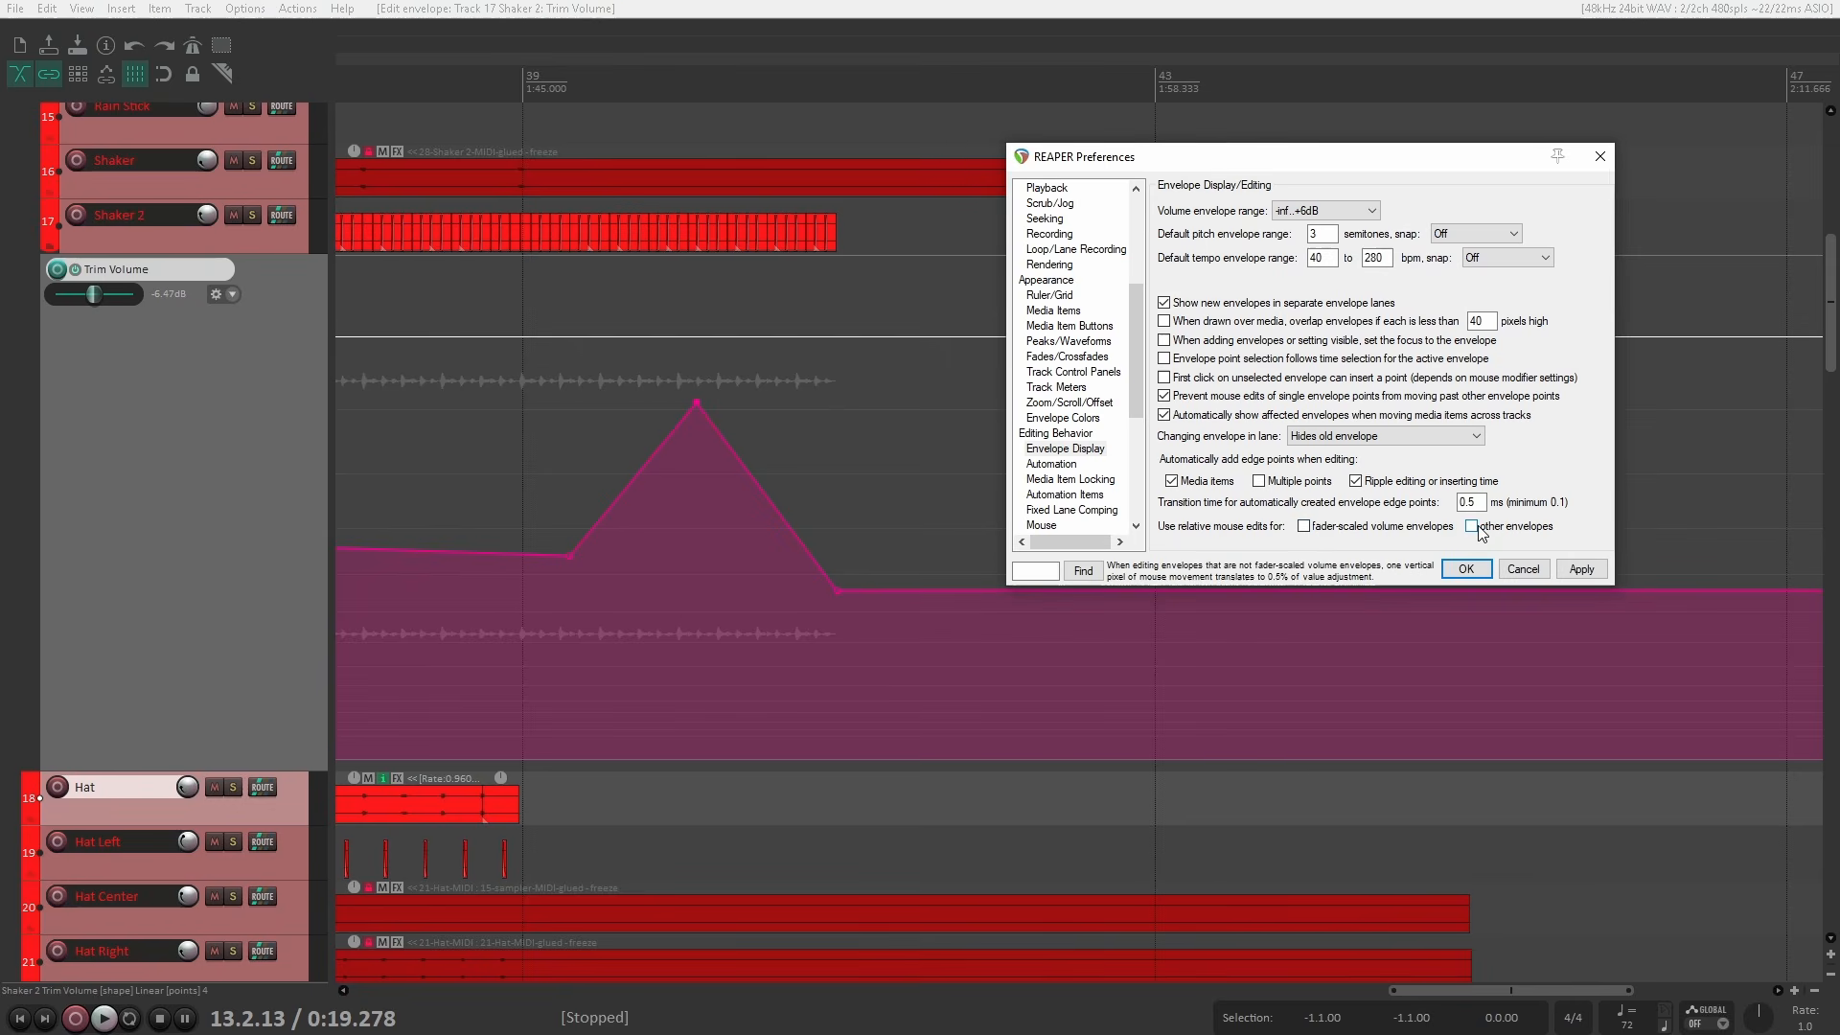
pyautogui.click(1581, 570)
pyautogui.click(696, 404)
pyautogui.moveTo(696, 404); pyautogui.dragTo(680, 451)
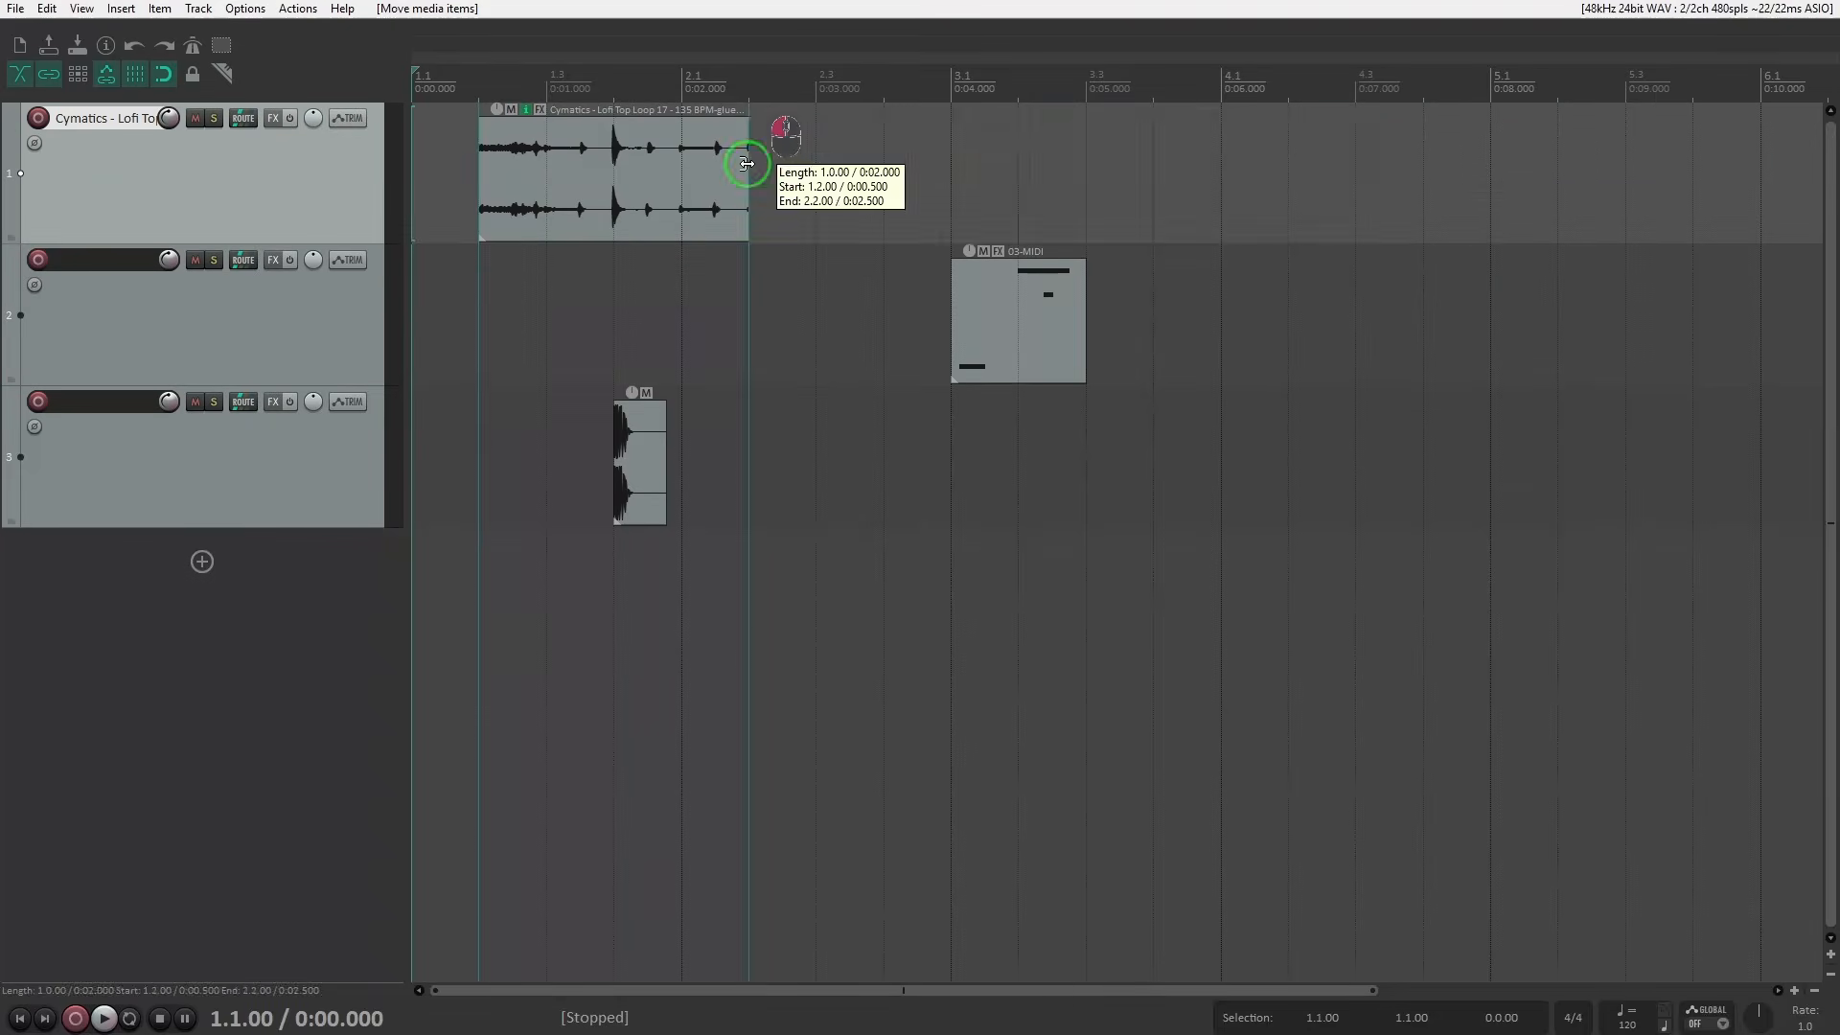
# Extend the top loop's end to 5.3, the MIDI item's start back to 1.2, and the kick item's end to about 3.4.54.
pyautogui.moveTo(751, 147); pyautogui.dragTo(1625, 151)
pyautogui.moveTo(953, 288); pyautogui.dragTo(479, 299)
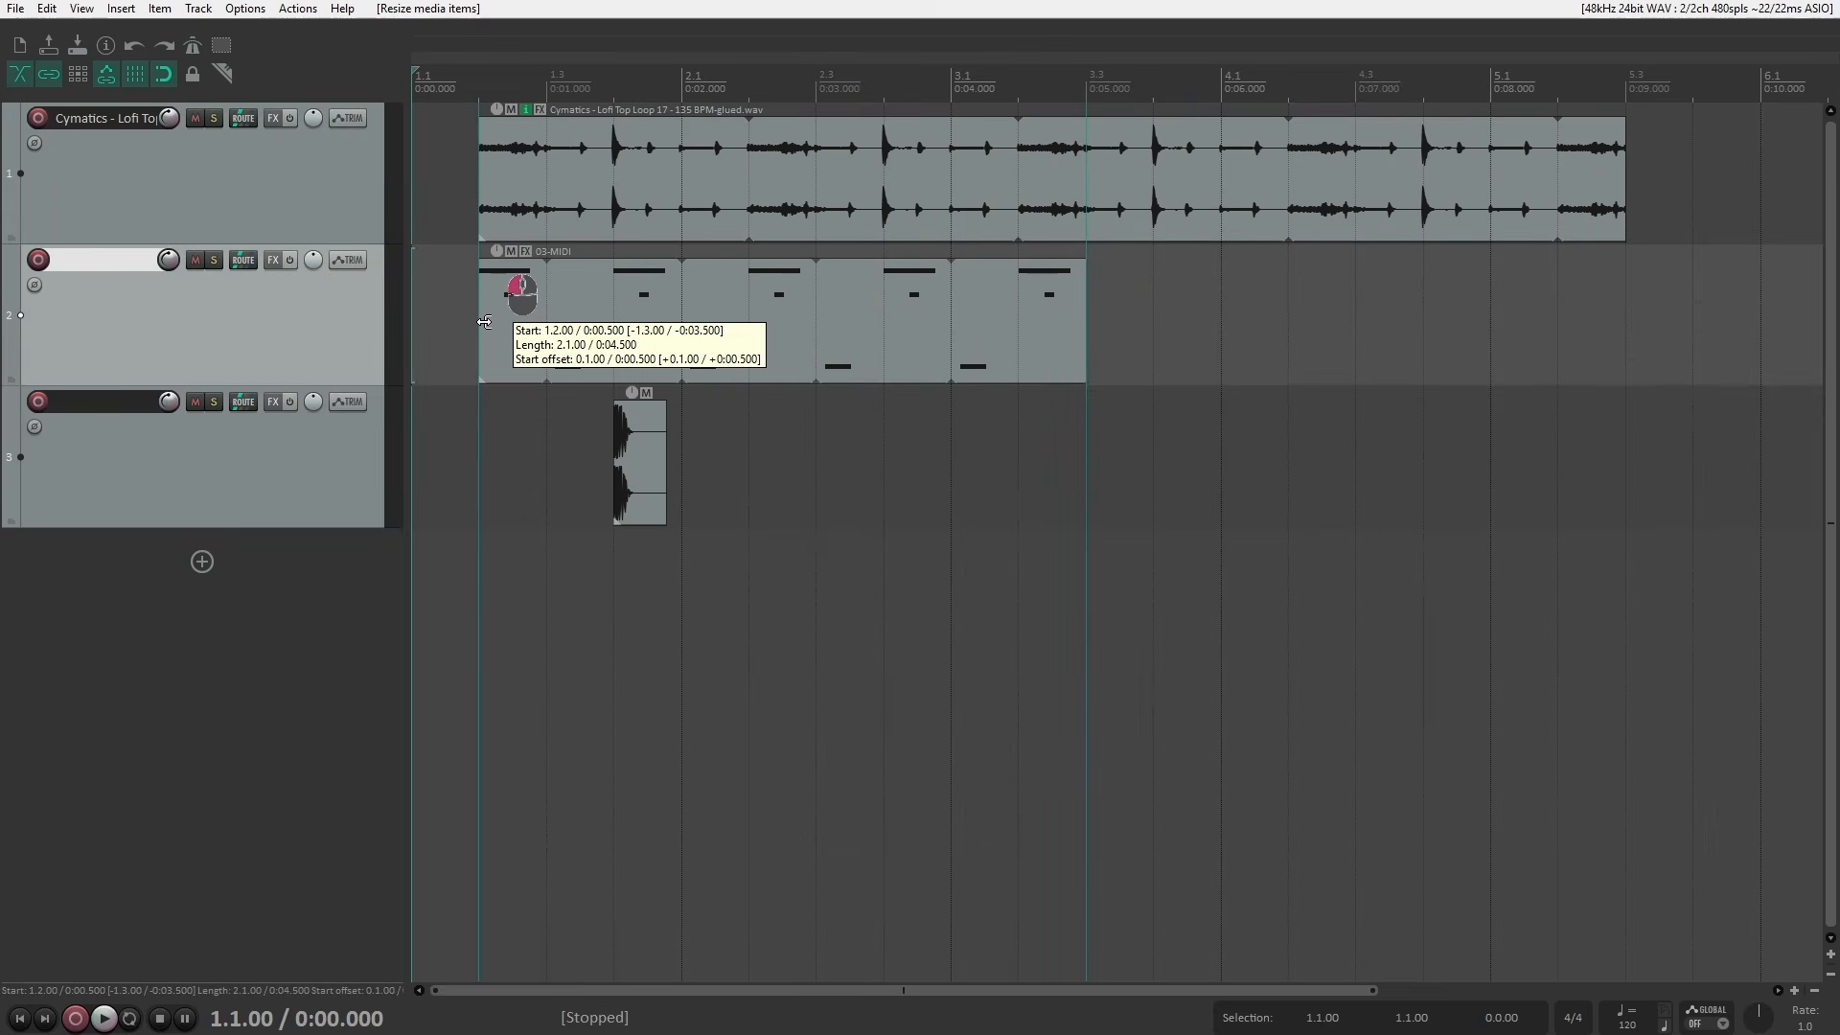
pyautogui.moveTo(666, 458); pyautogui.dragTo(1203, 457)
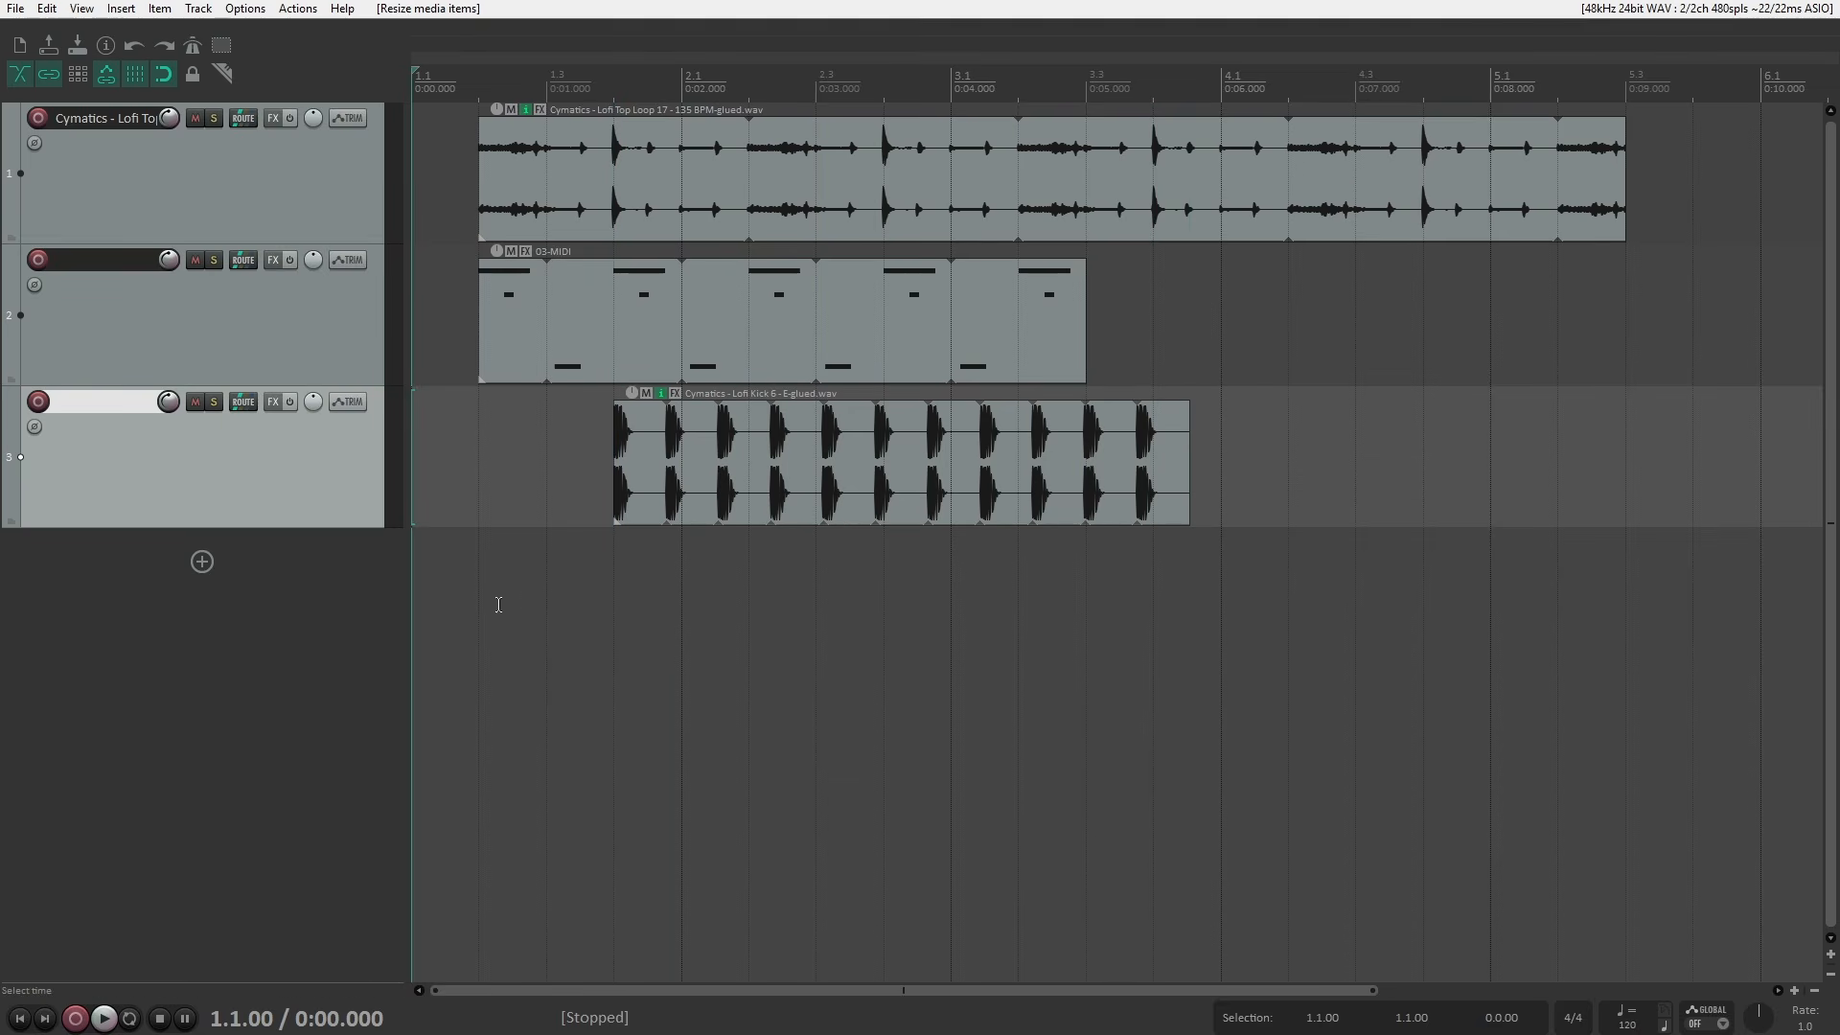
# Turn off looping of the item source for the kick item on track 3 and shorten its end to 2.1.
pyautogui.rightClick(1149, 496)
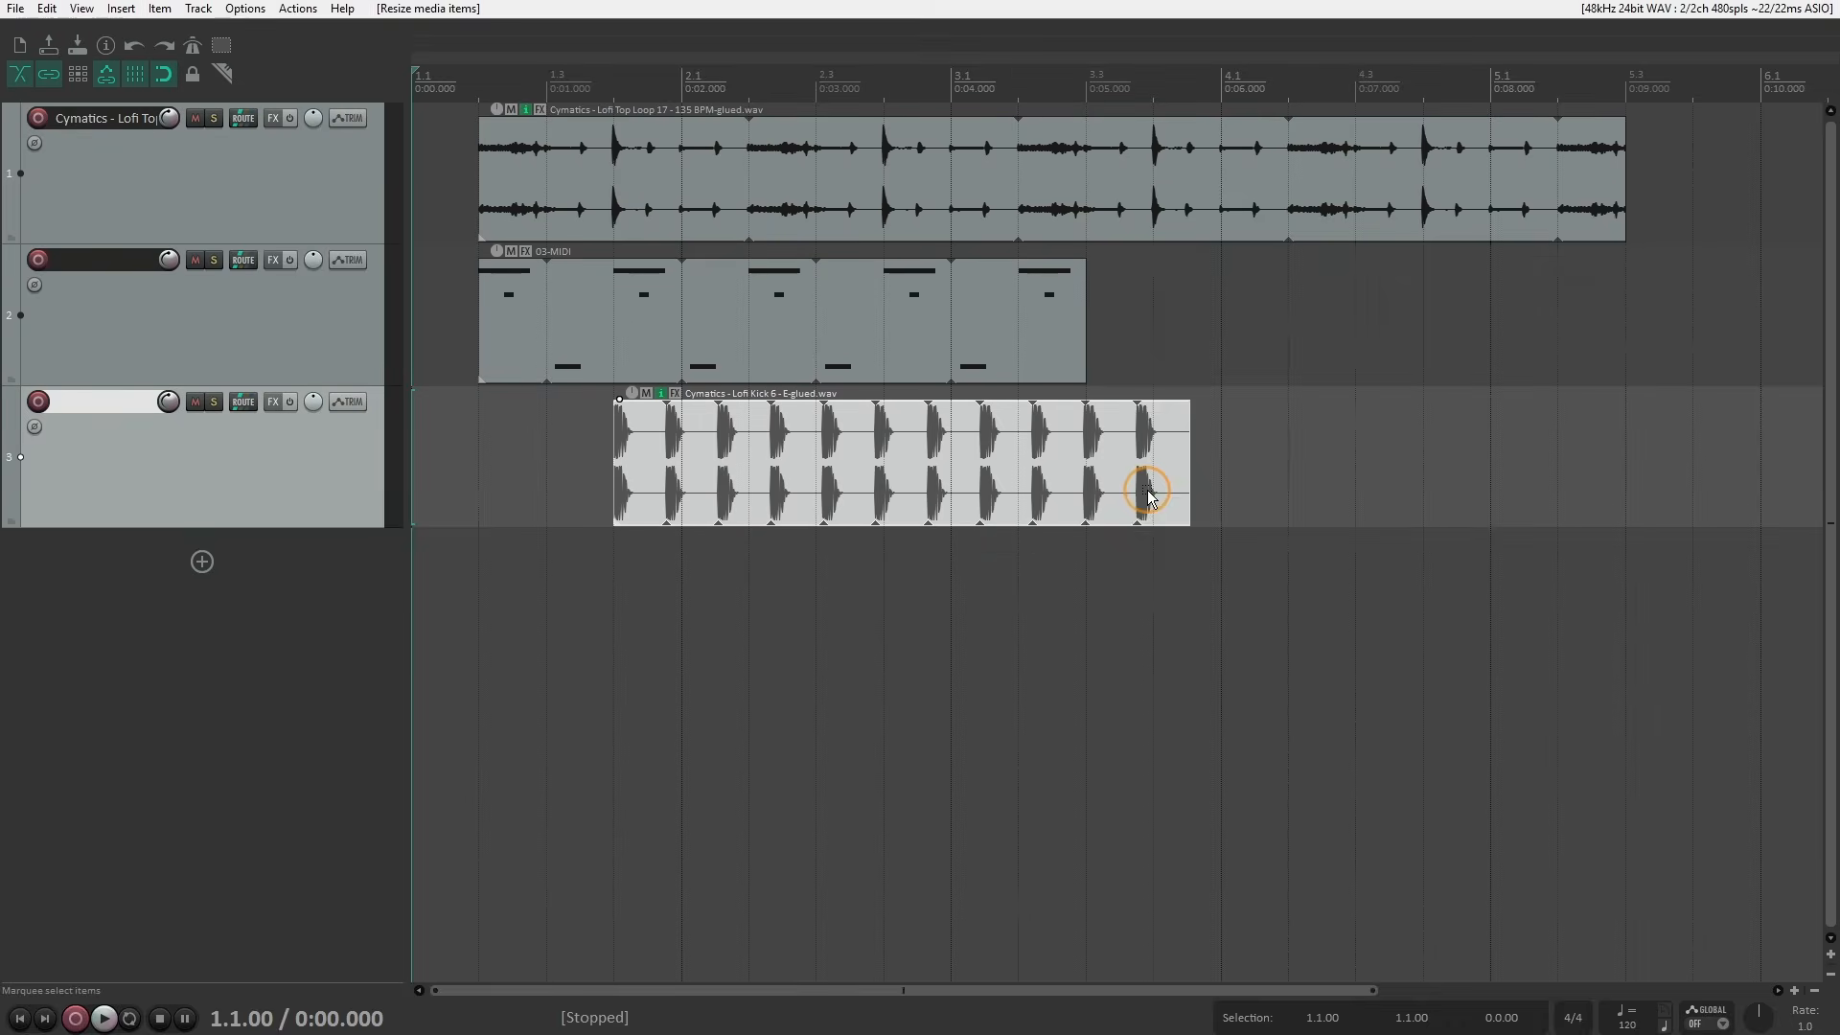
pyautogui.moveTo(1251, 203)
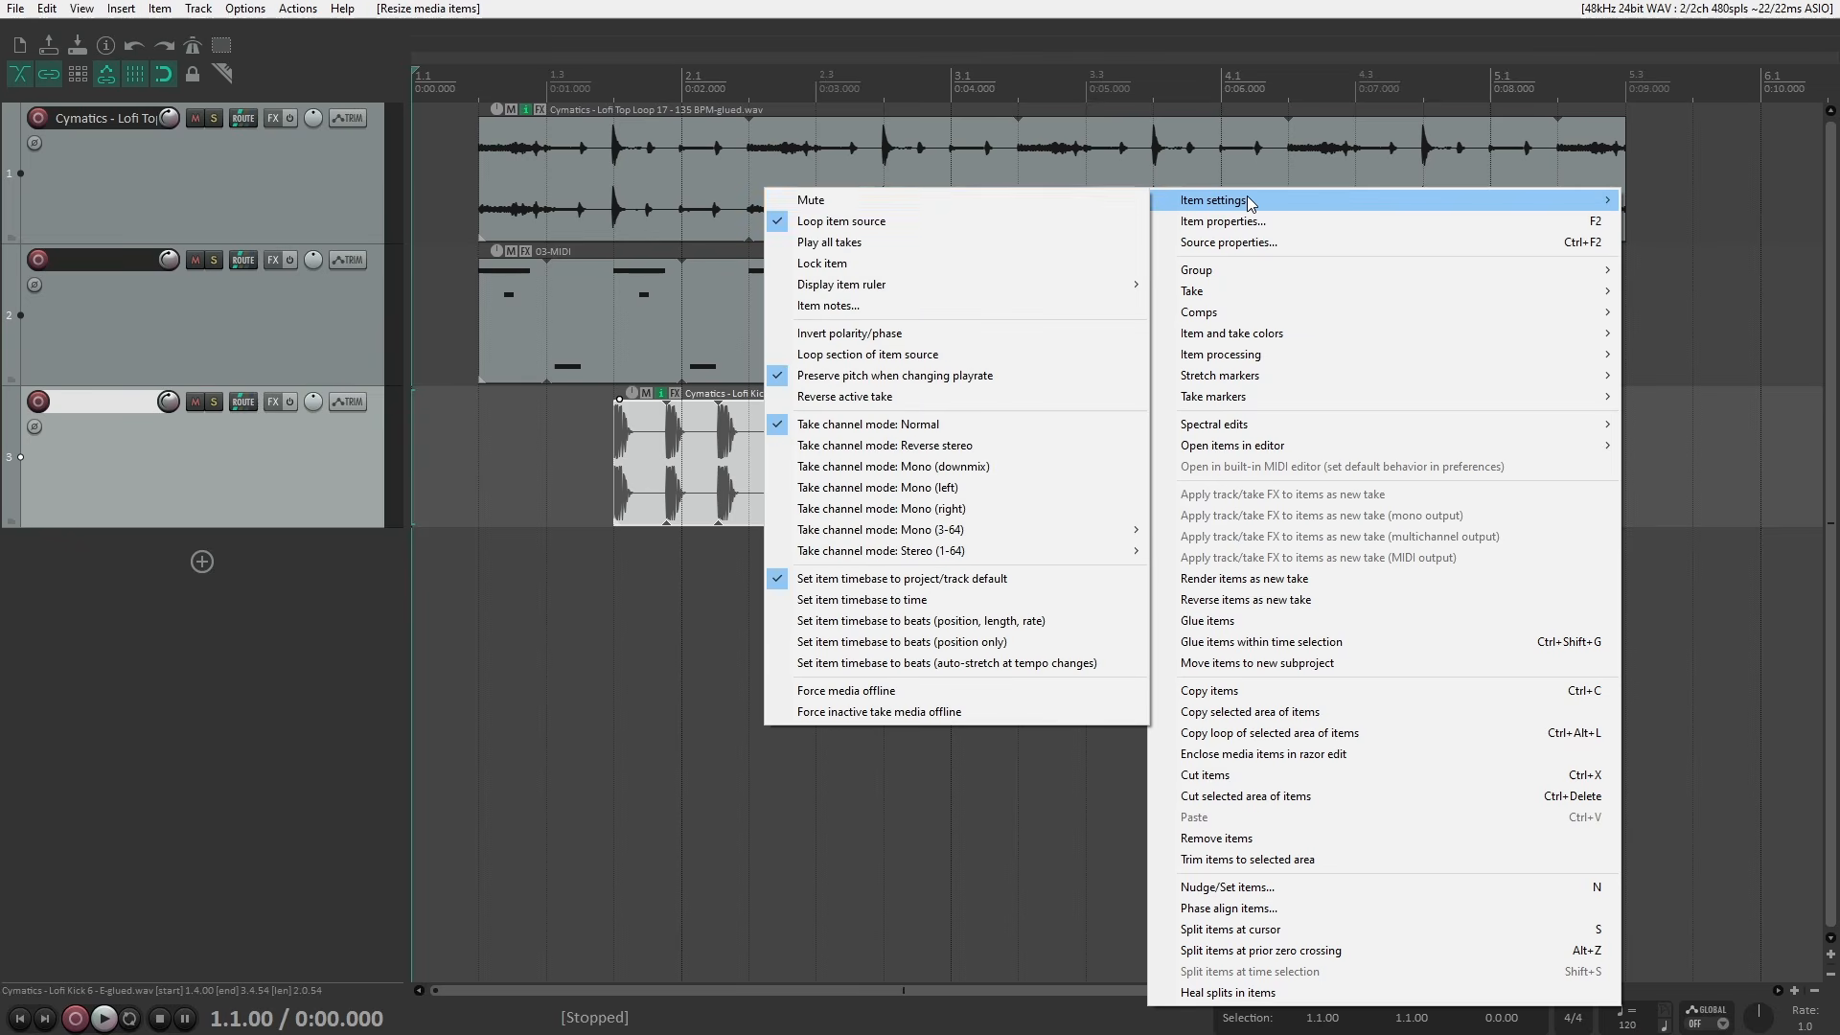
pyautogui.click(906, 222)
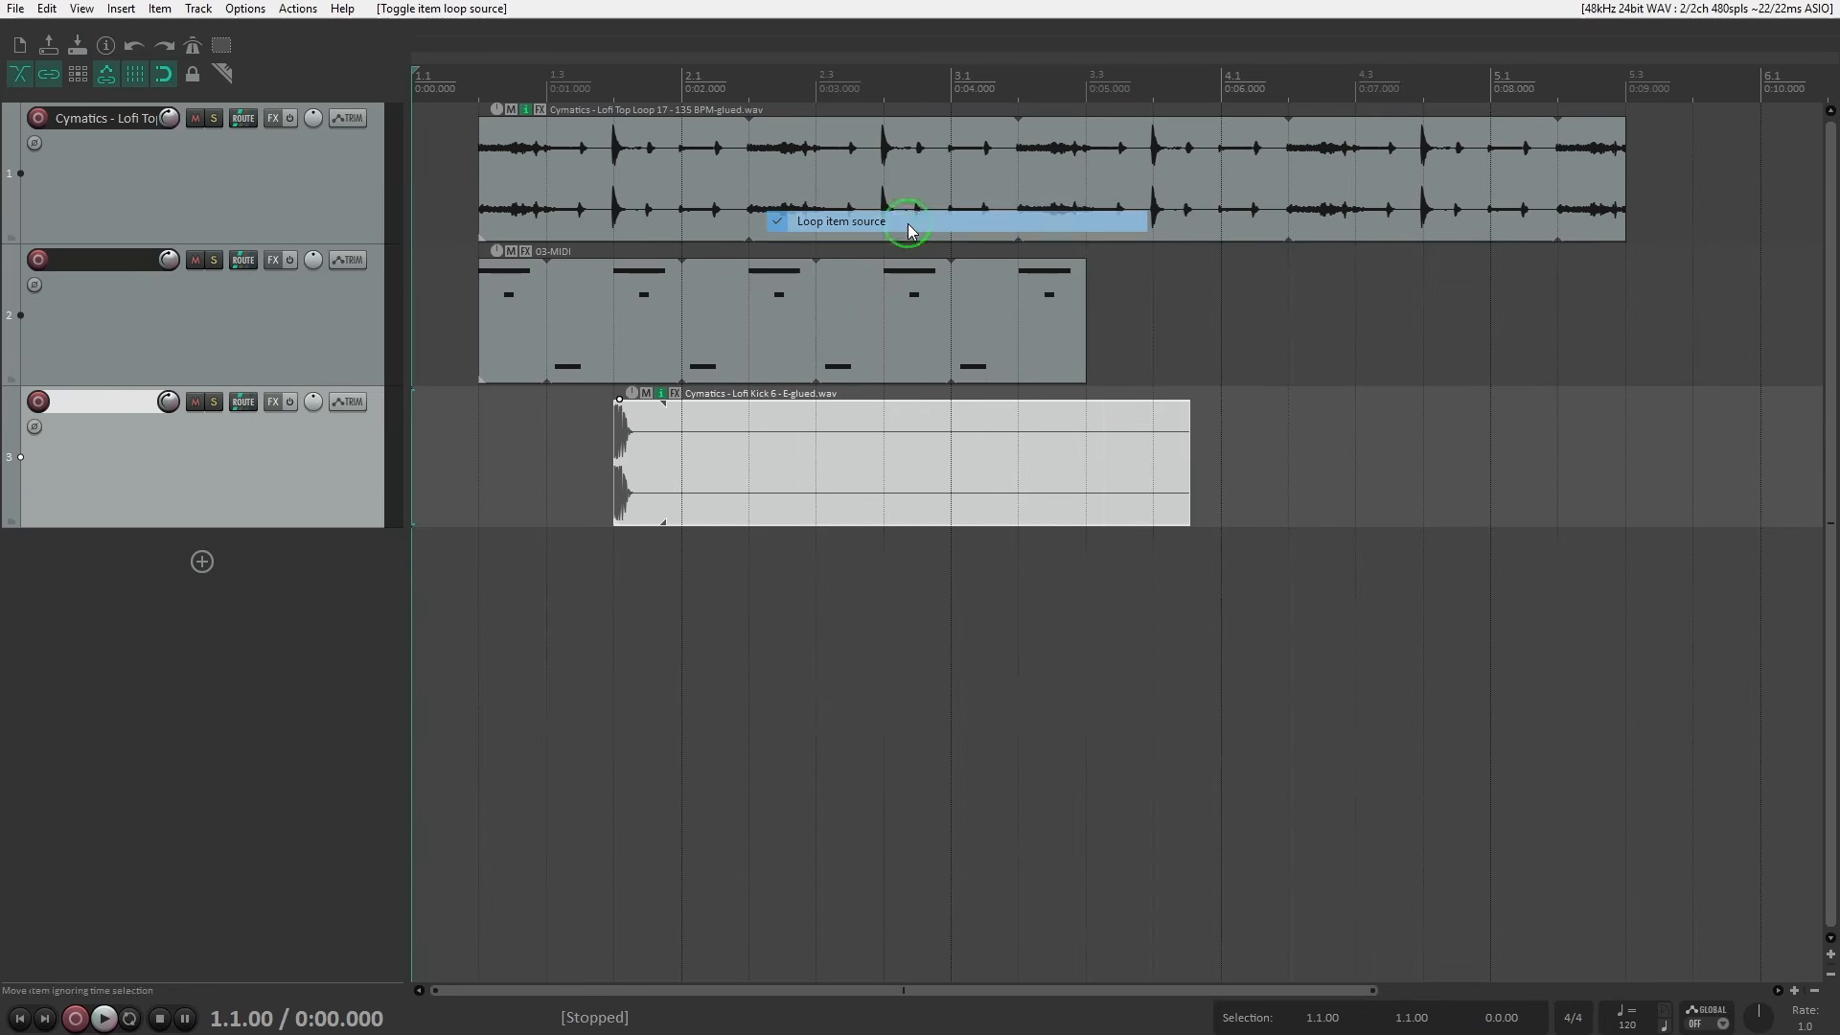
pyautogui.moveTo(1188, 457); pyautogui.dragTo(685, 458)
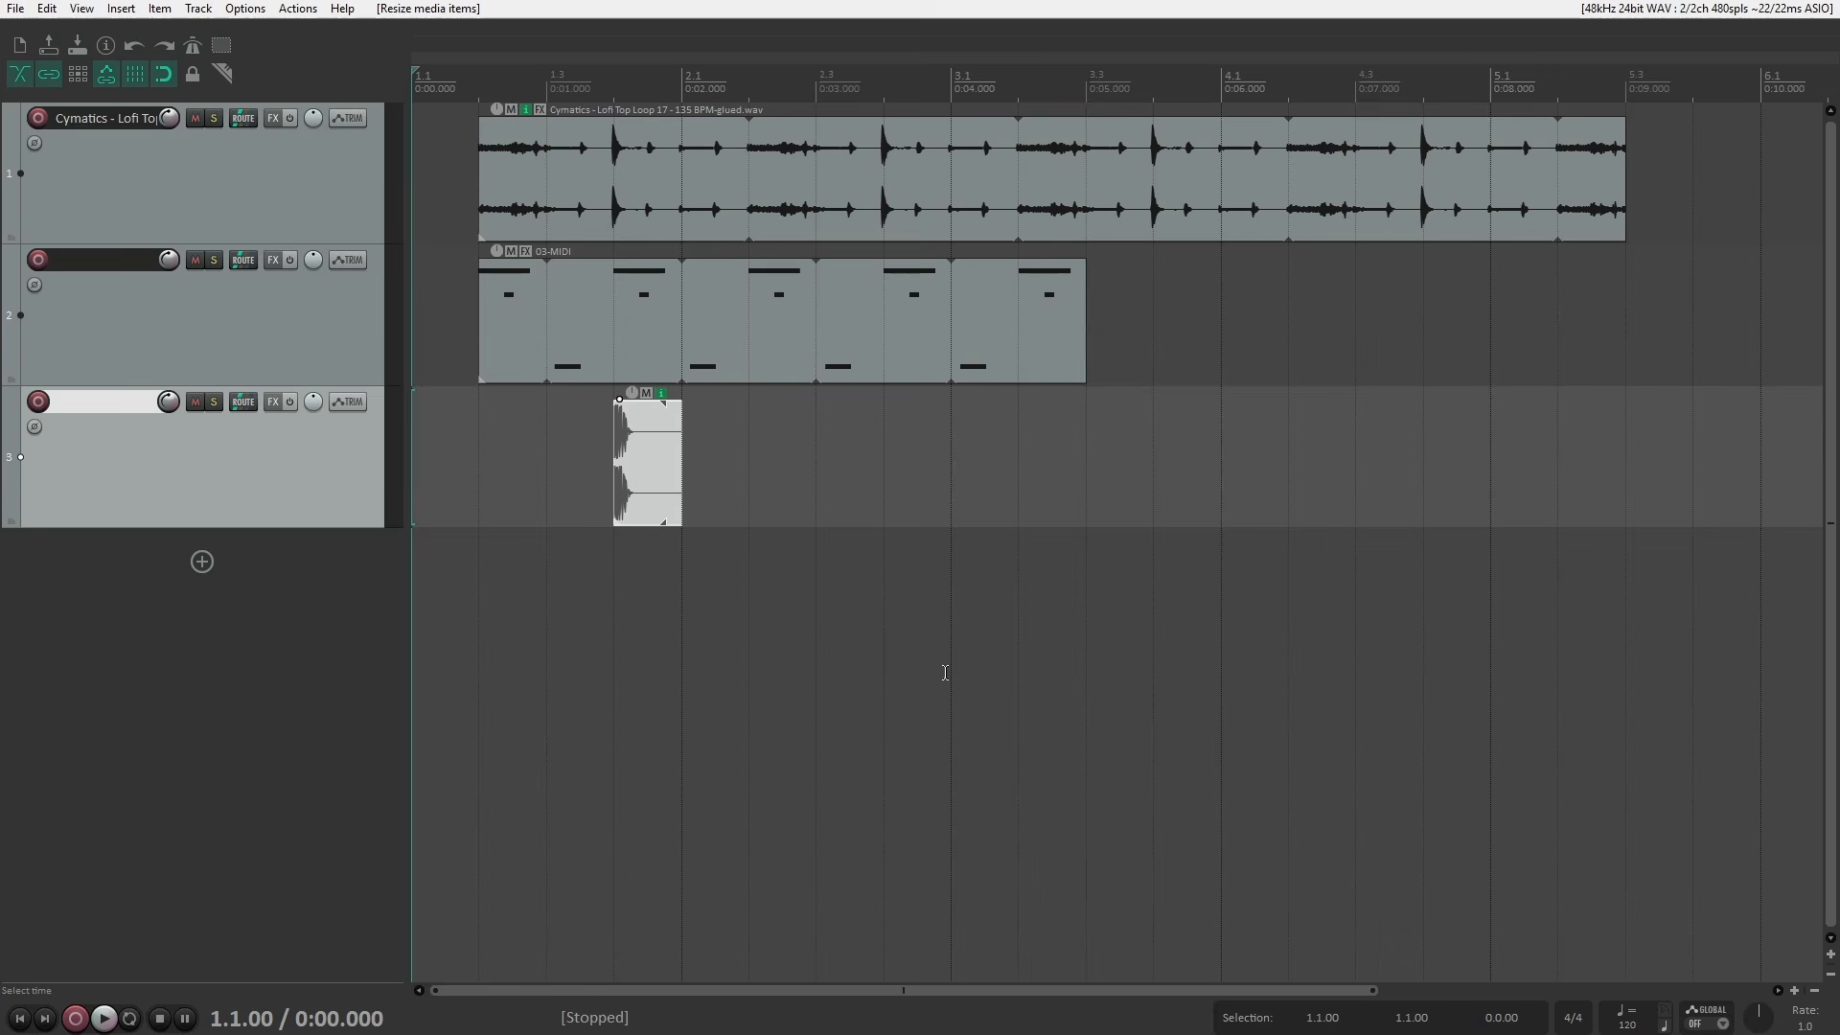
# Disable loop source for imported, MIDI, recorded and glued items in the Item Loop Defaults preferences.
pyautogui.hotkey('ctrl', 'p')
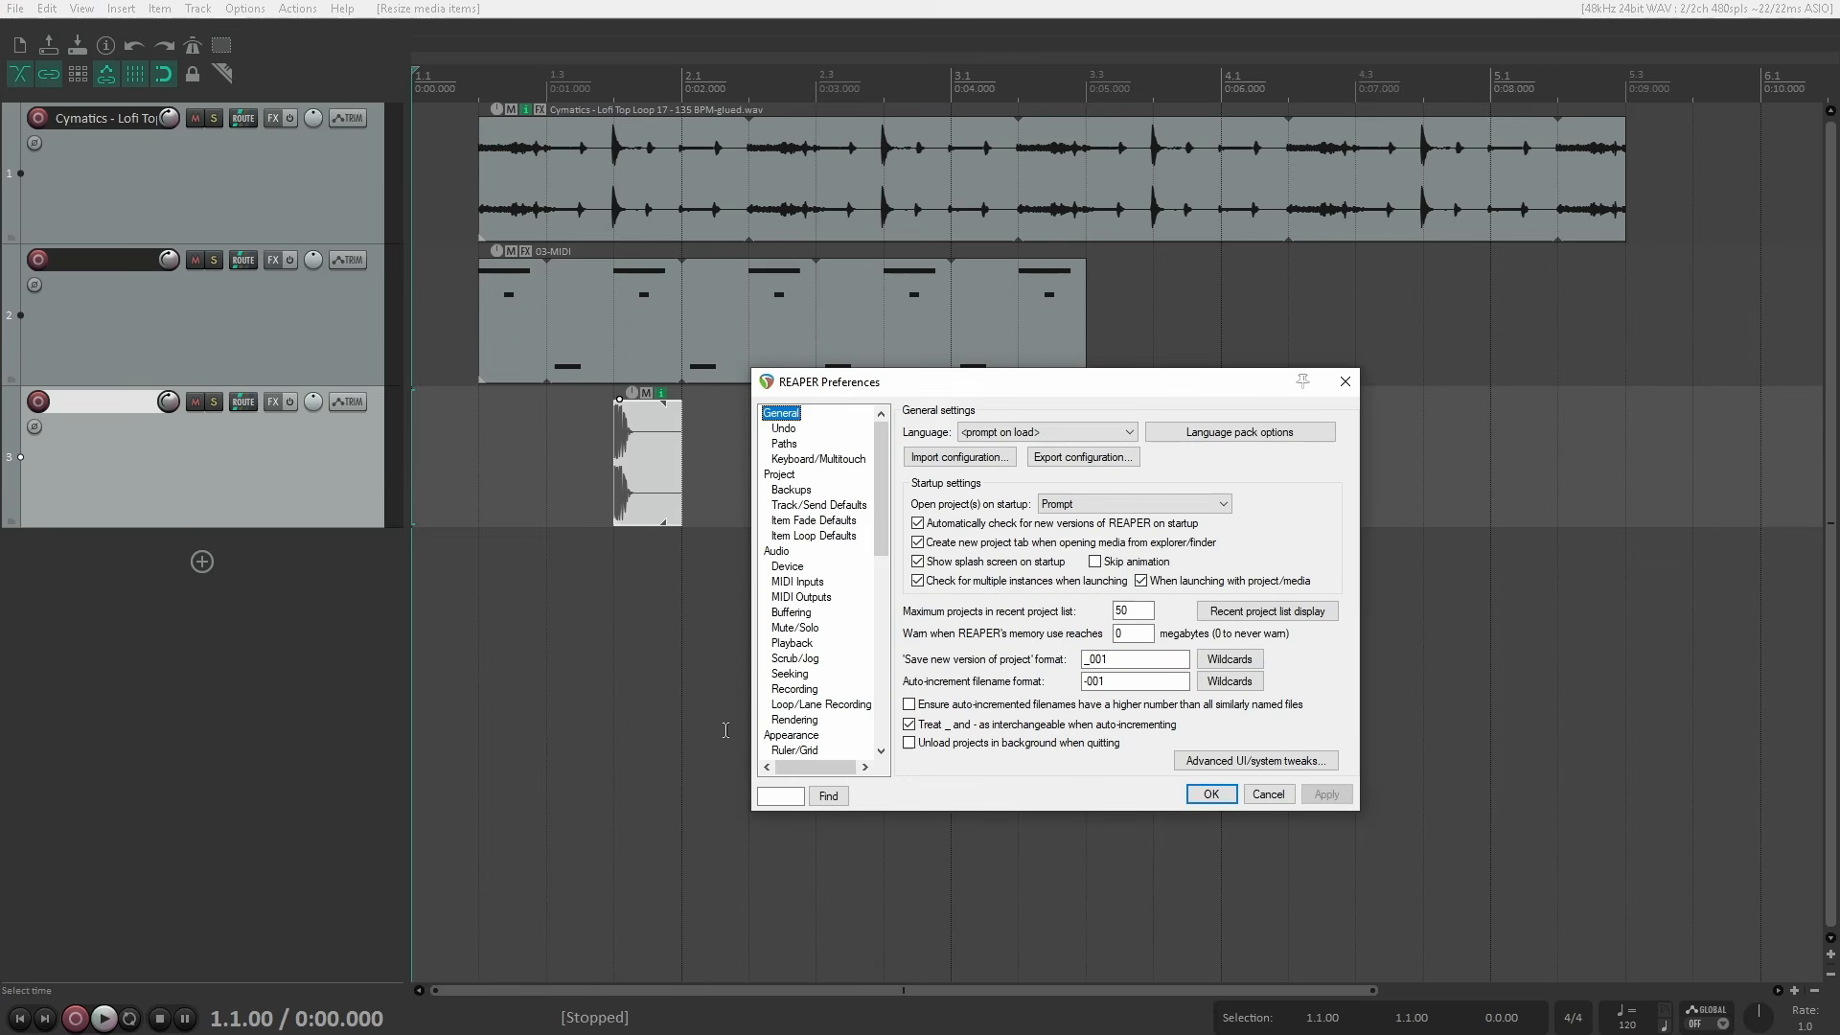
pyautogui.click(819, 536)
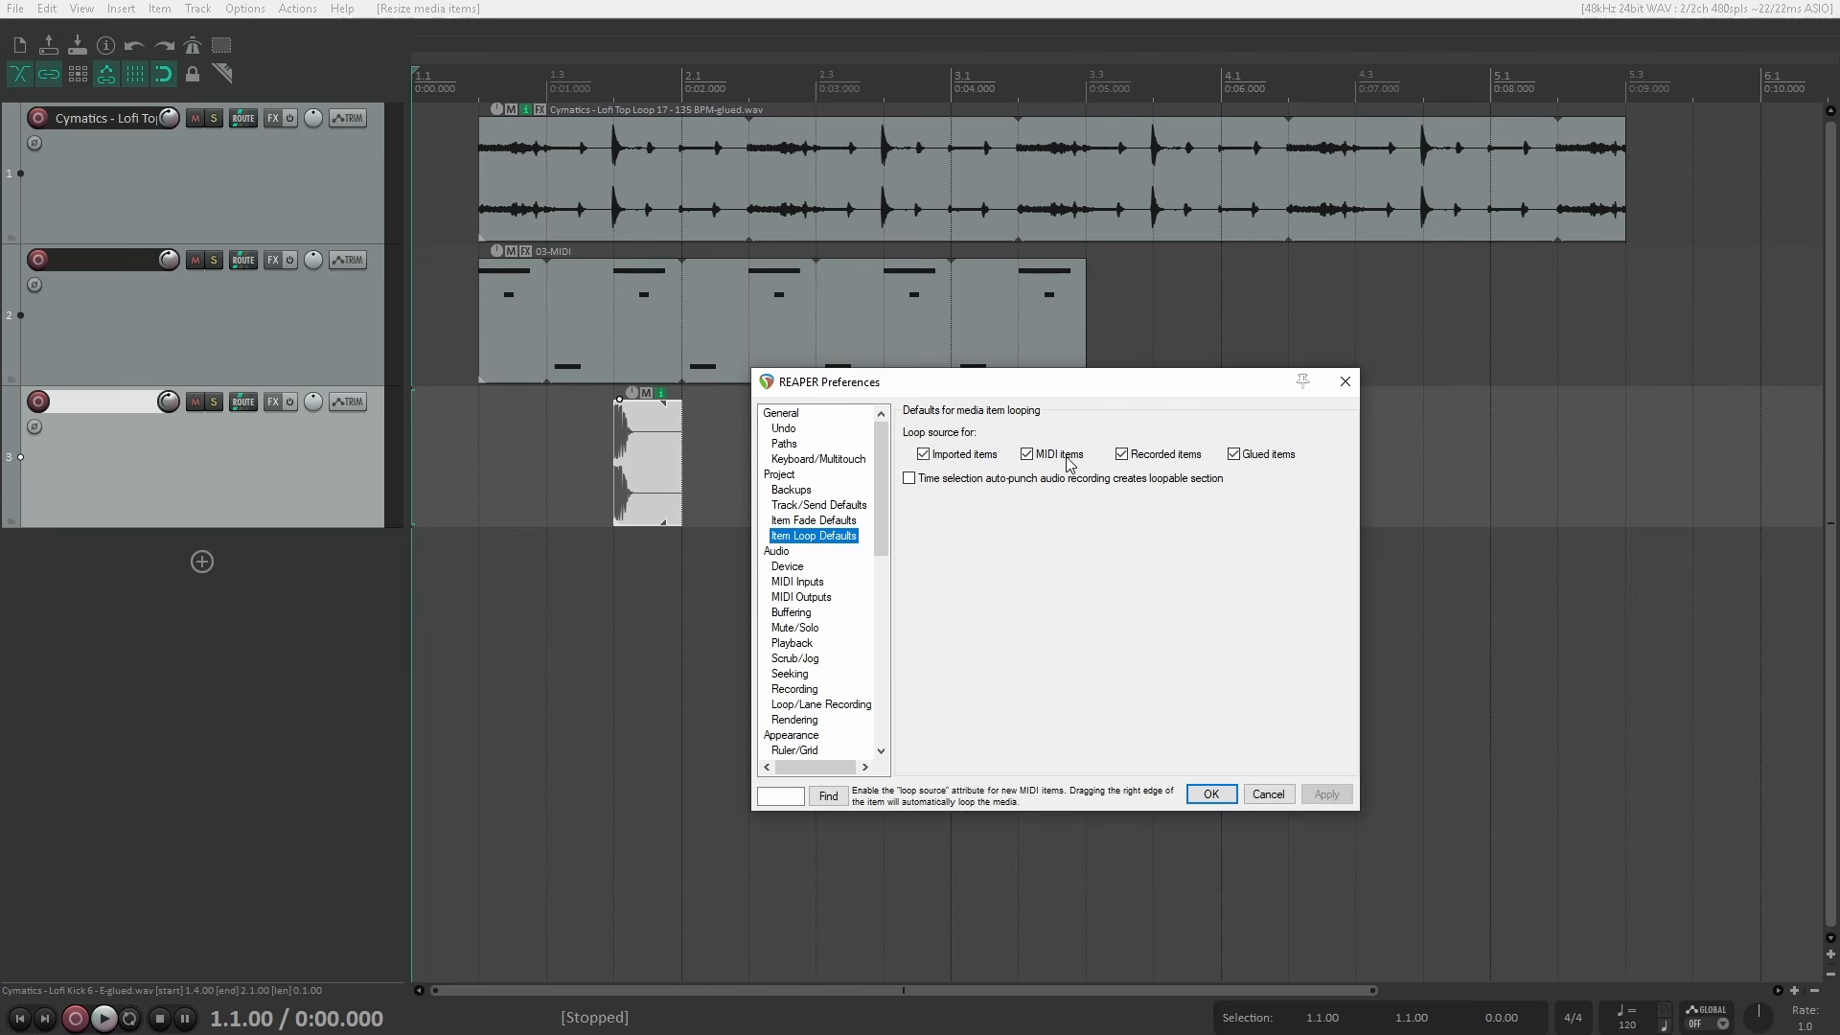
pyautogui.click(925, 455)
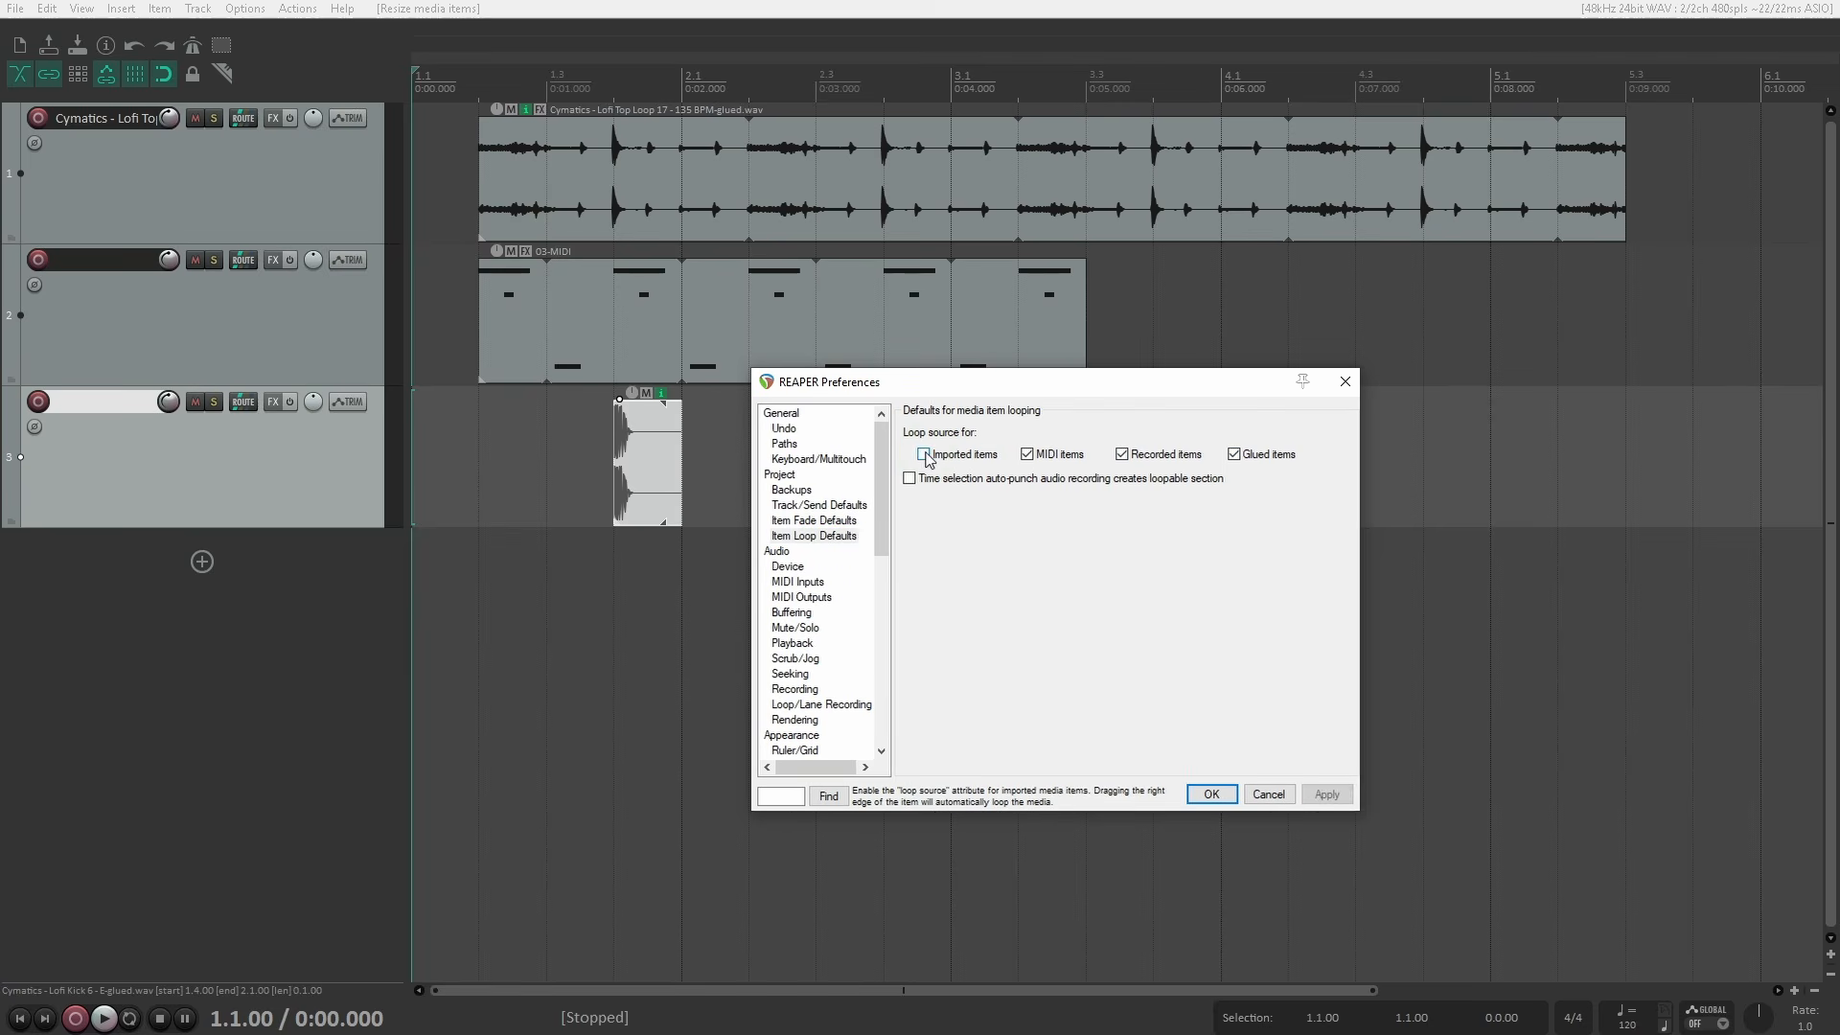
pyautogui.click(1027, 456)
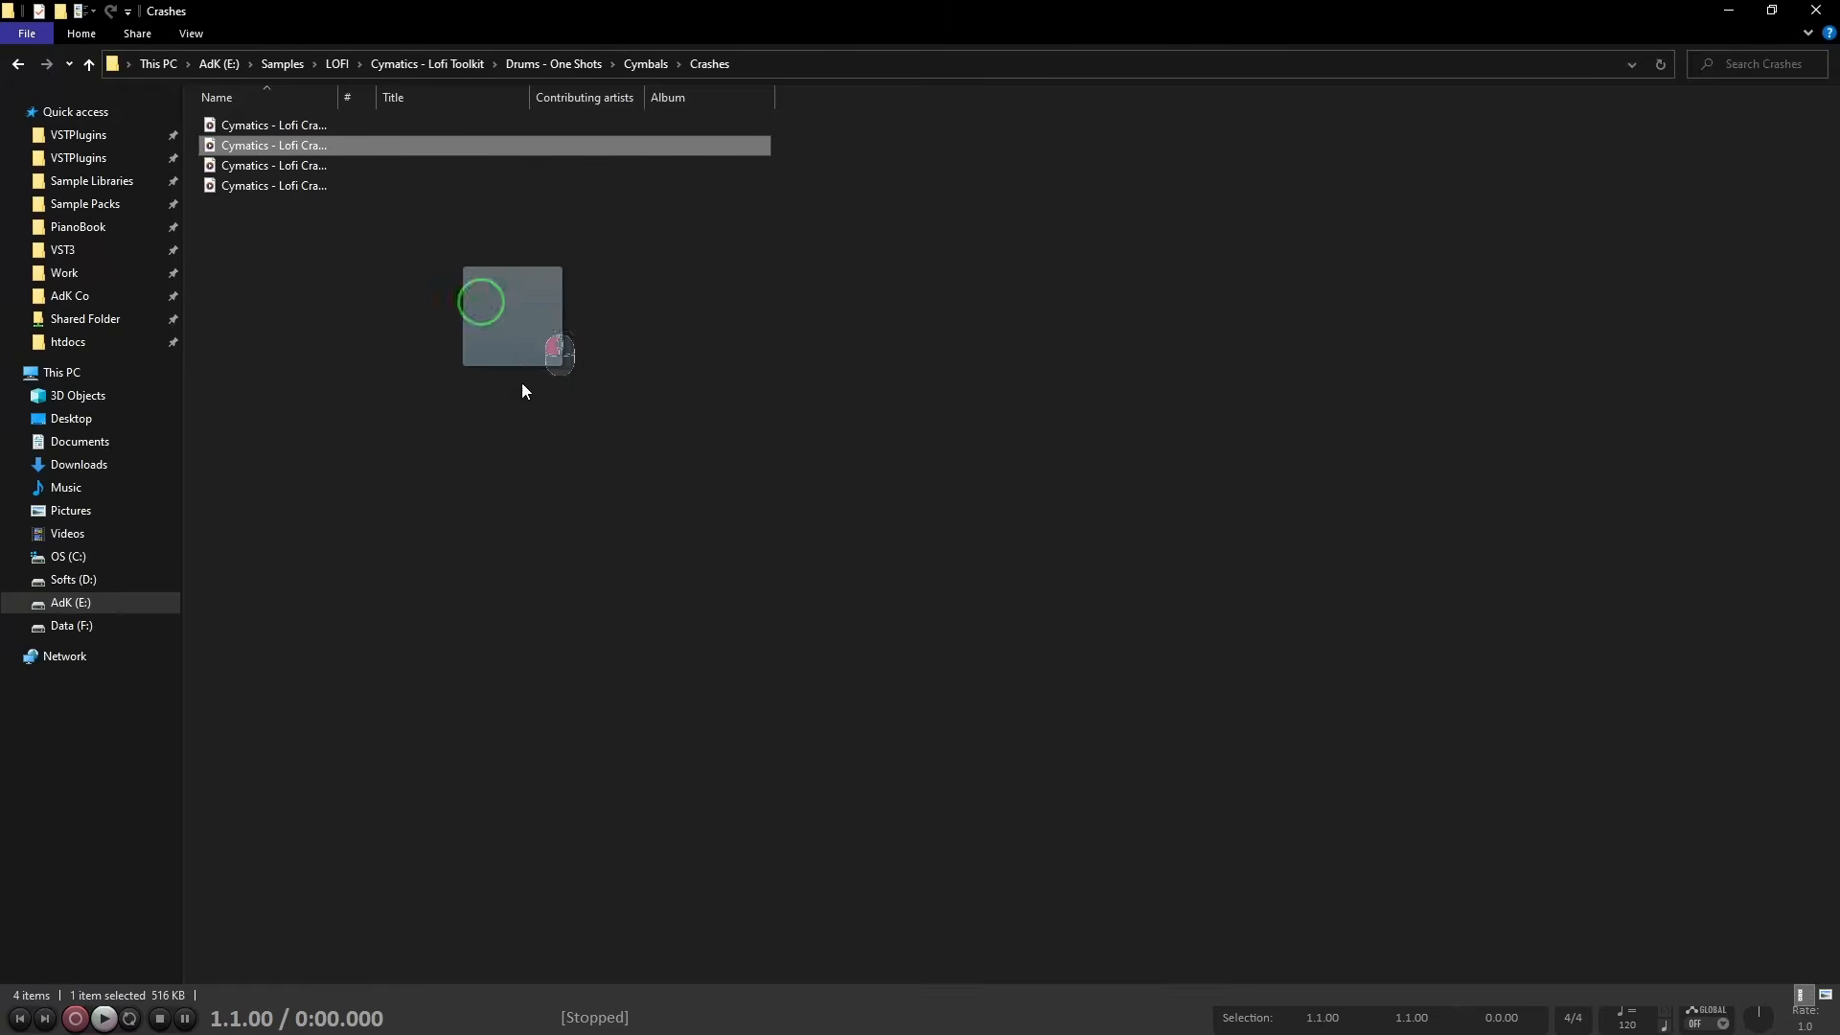
# Insert Cymatics - Lofi Crash 2.wav from the Crashes folder on track 3 at 3.1 and extend its end to 5.4.
pyautogui.hotkey('alt', 'Tab')
pyautogui.moveTo(521, 384); pyautogui.dragTo(987, 502)
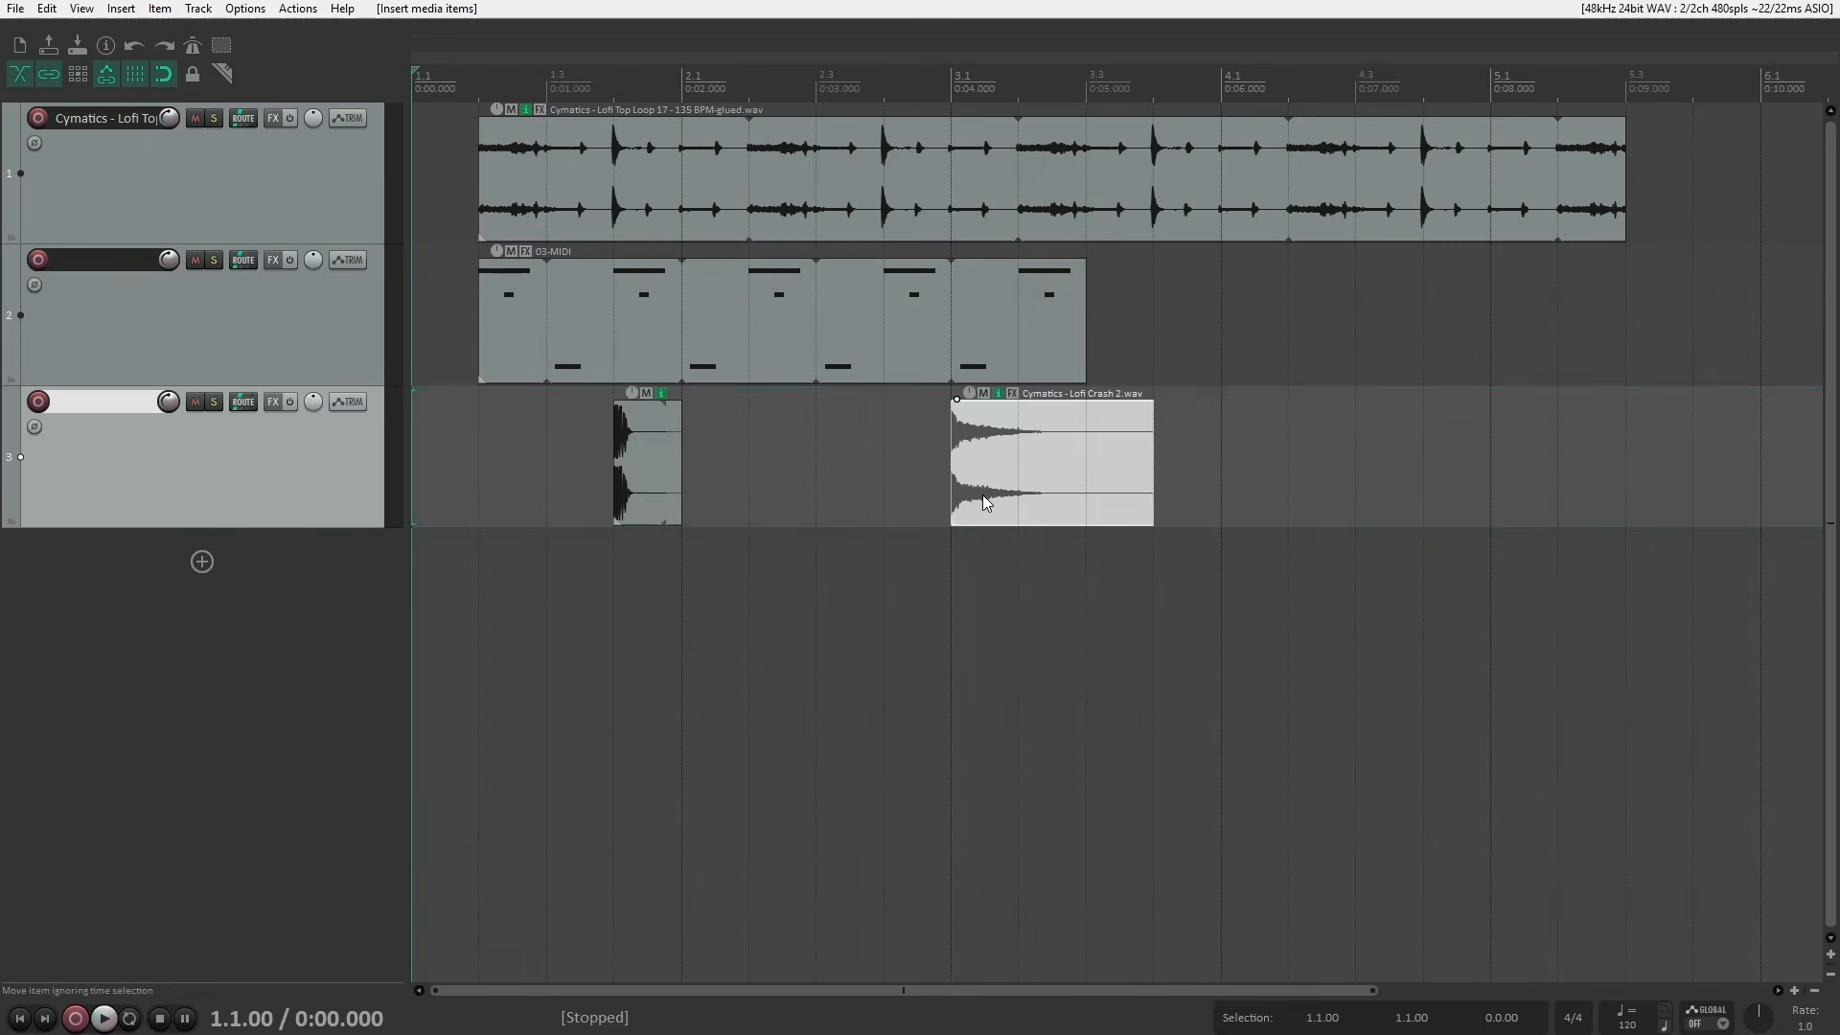
pyautogui.moveTo(1153, 445); pyautogui.dragTo(1694, 436)
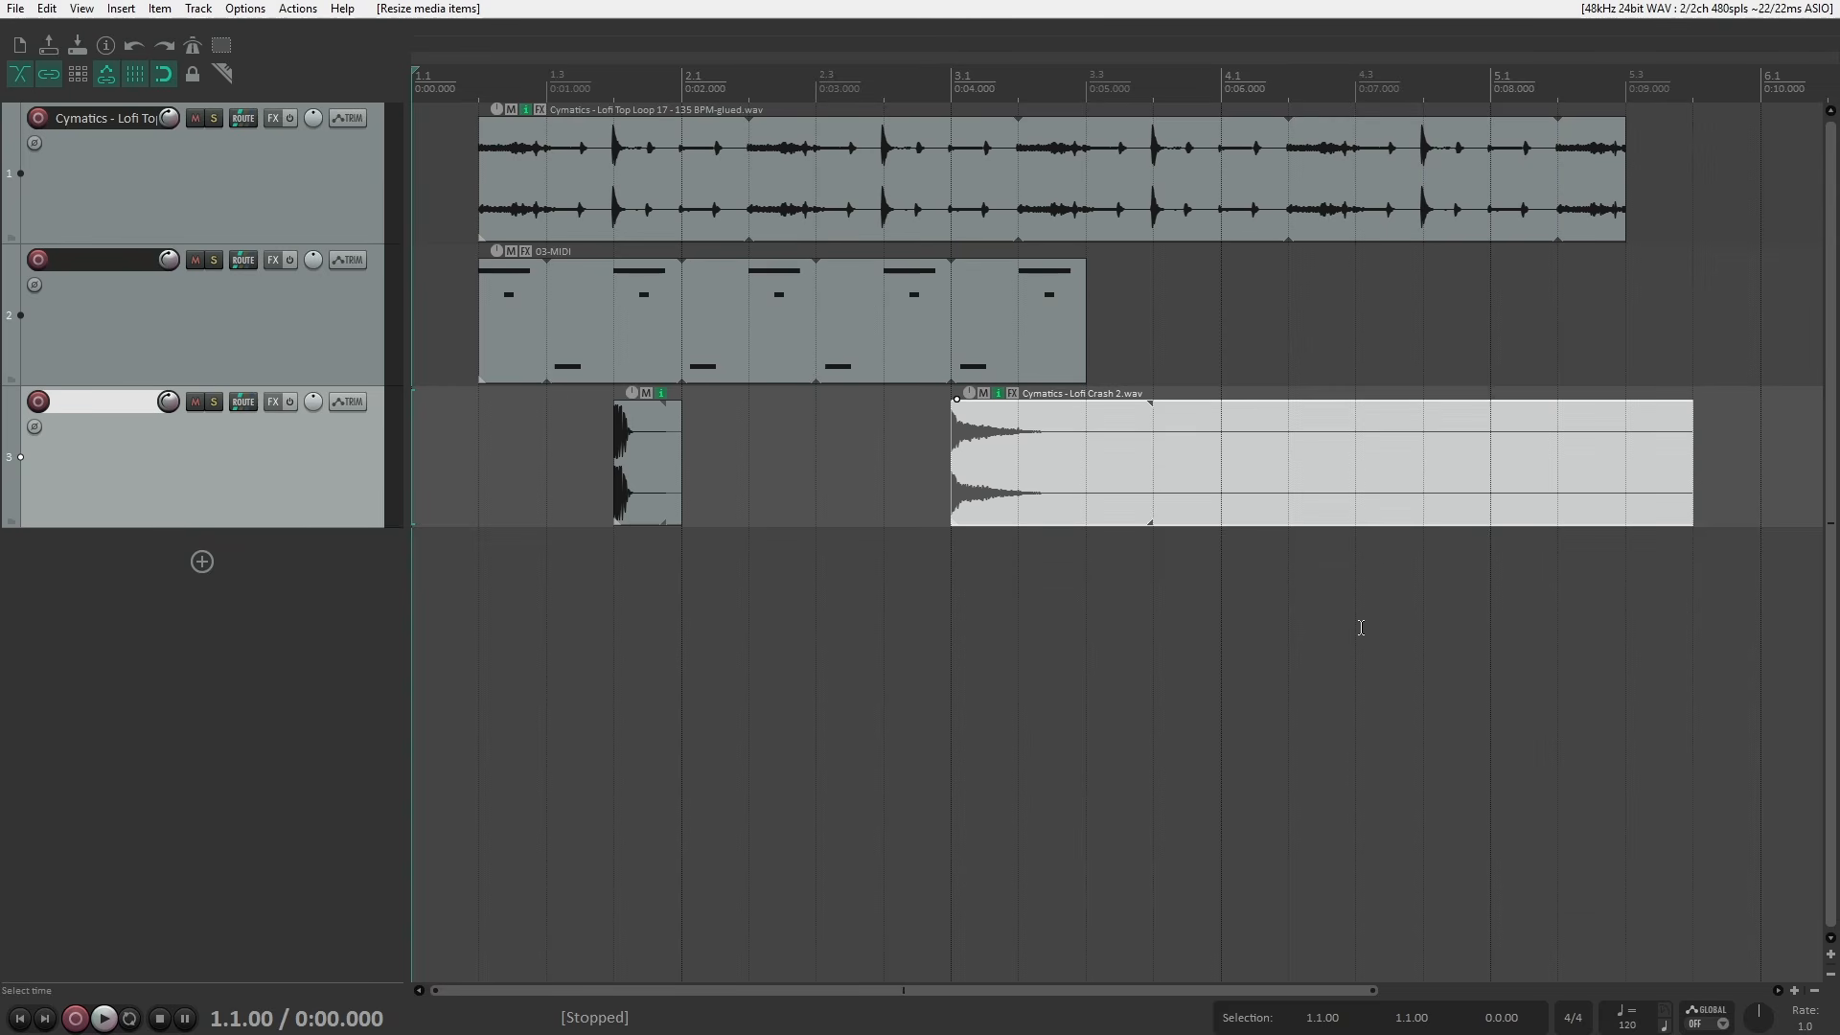
# Enable limiting edge edits to source media content for unlooped media items in the Media item edge mouse modifiers.
pyautogui.hotkey('ctrl', 'p')
pyautogui.click(1168, 505)
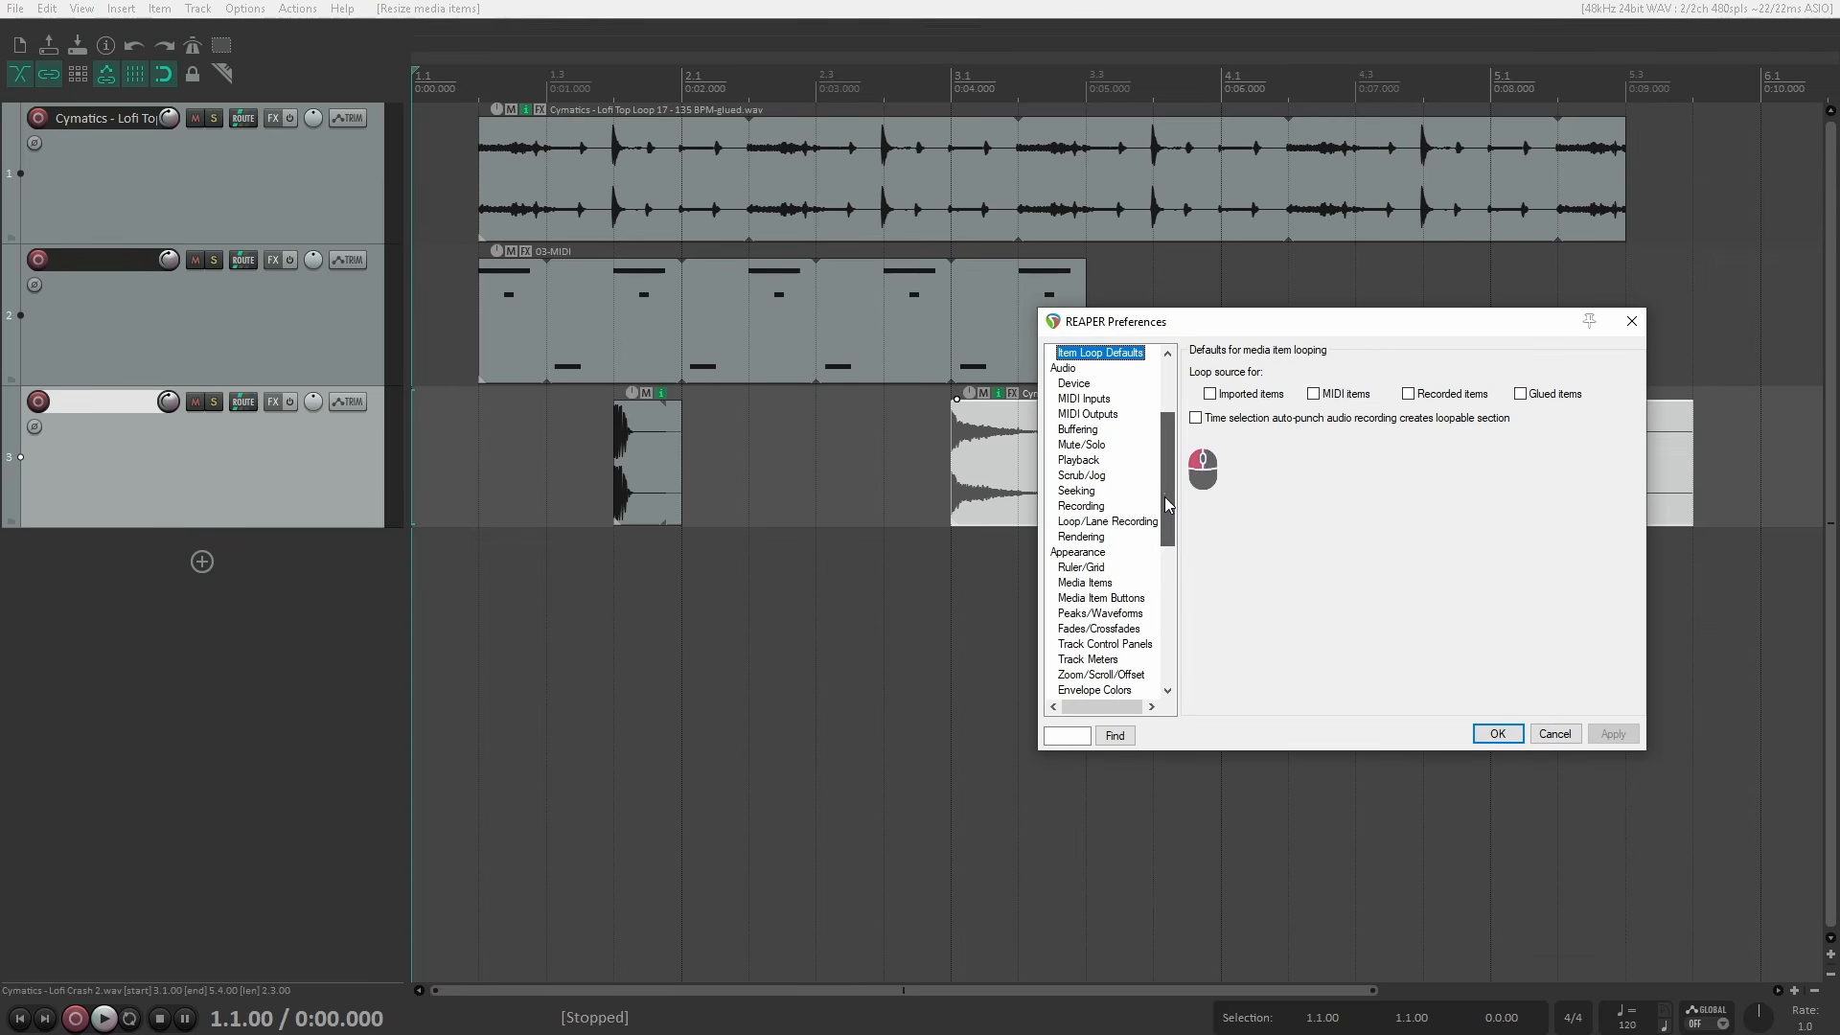
pyautogui.moveTo(1169, 505); pyautogui.dragTo(1168, 588)
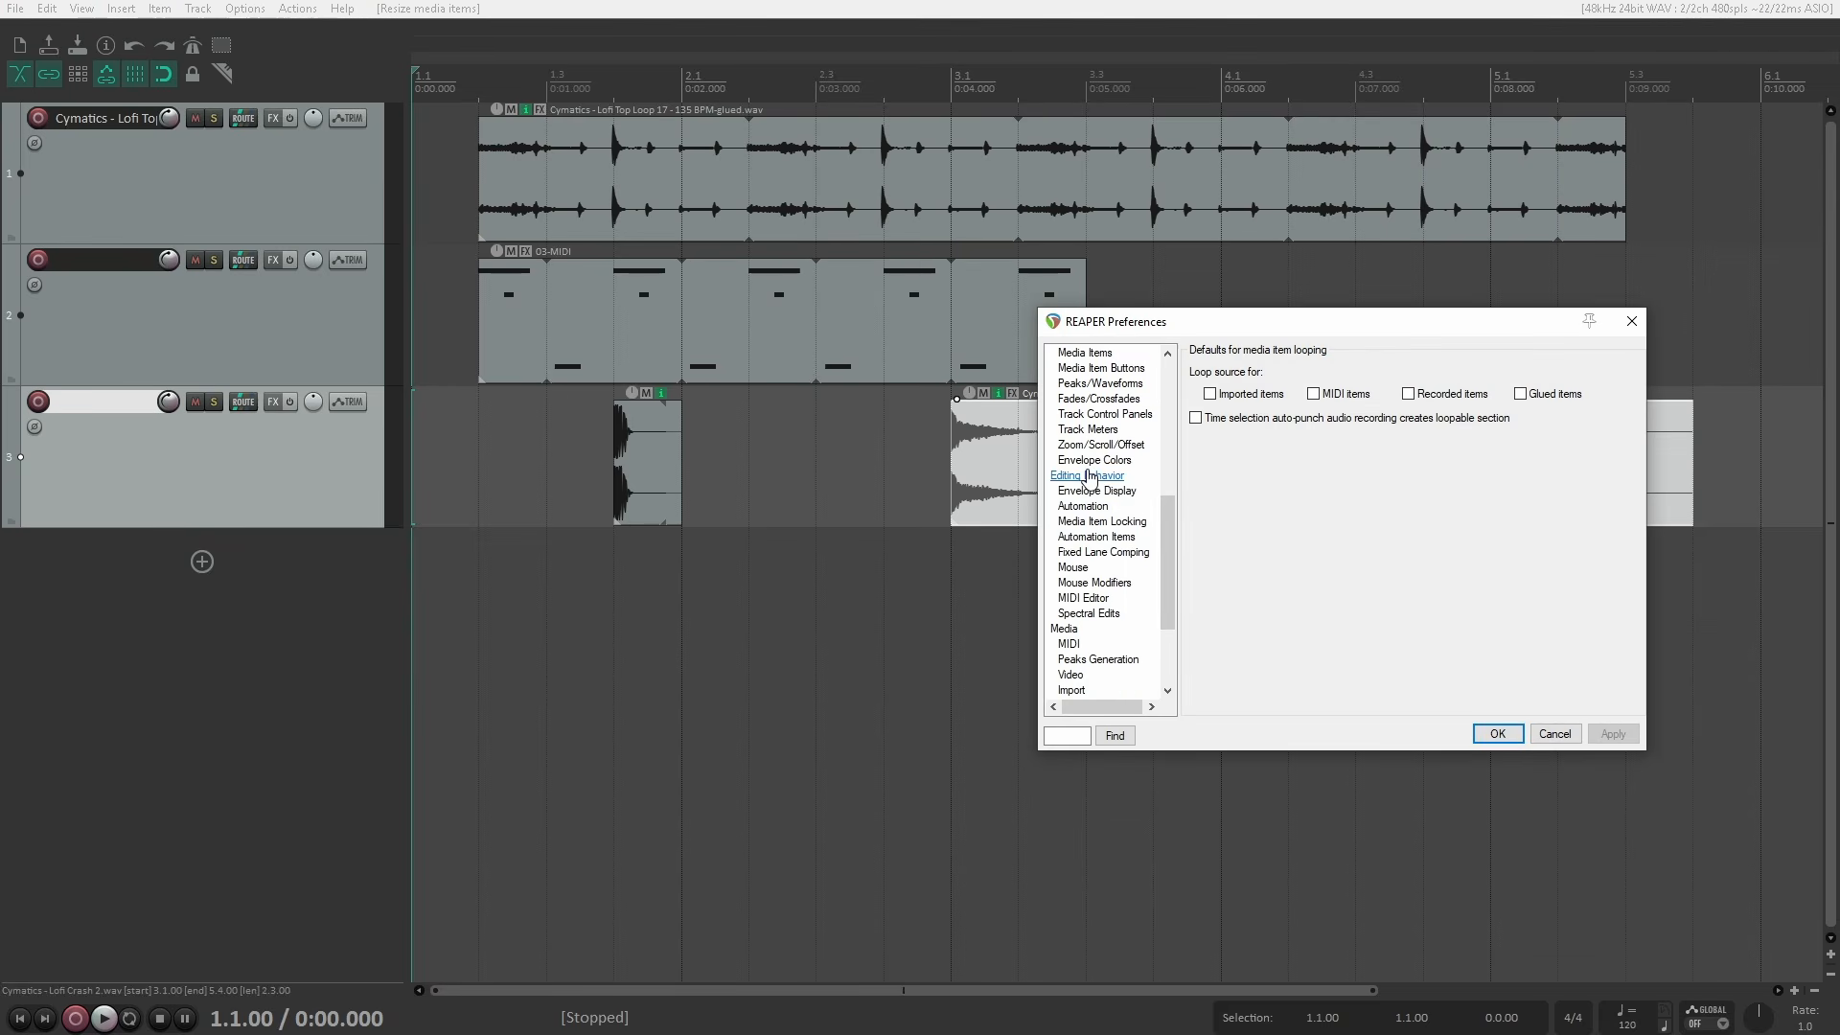
pyautogui.click(1121, 589)
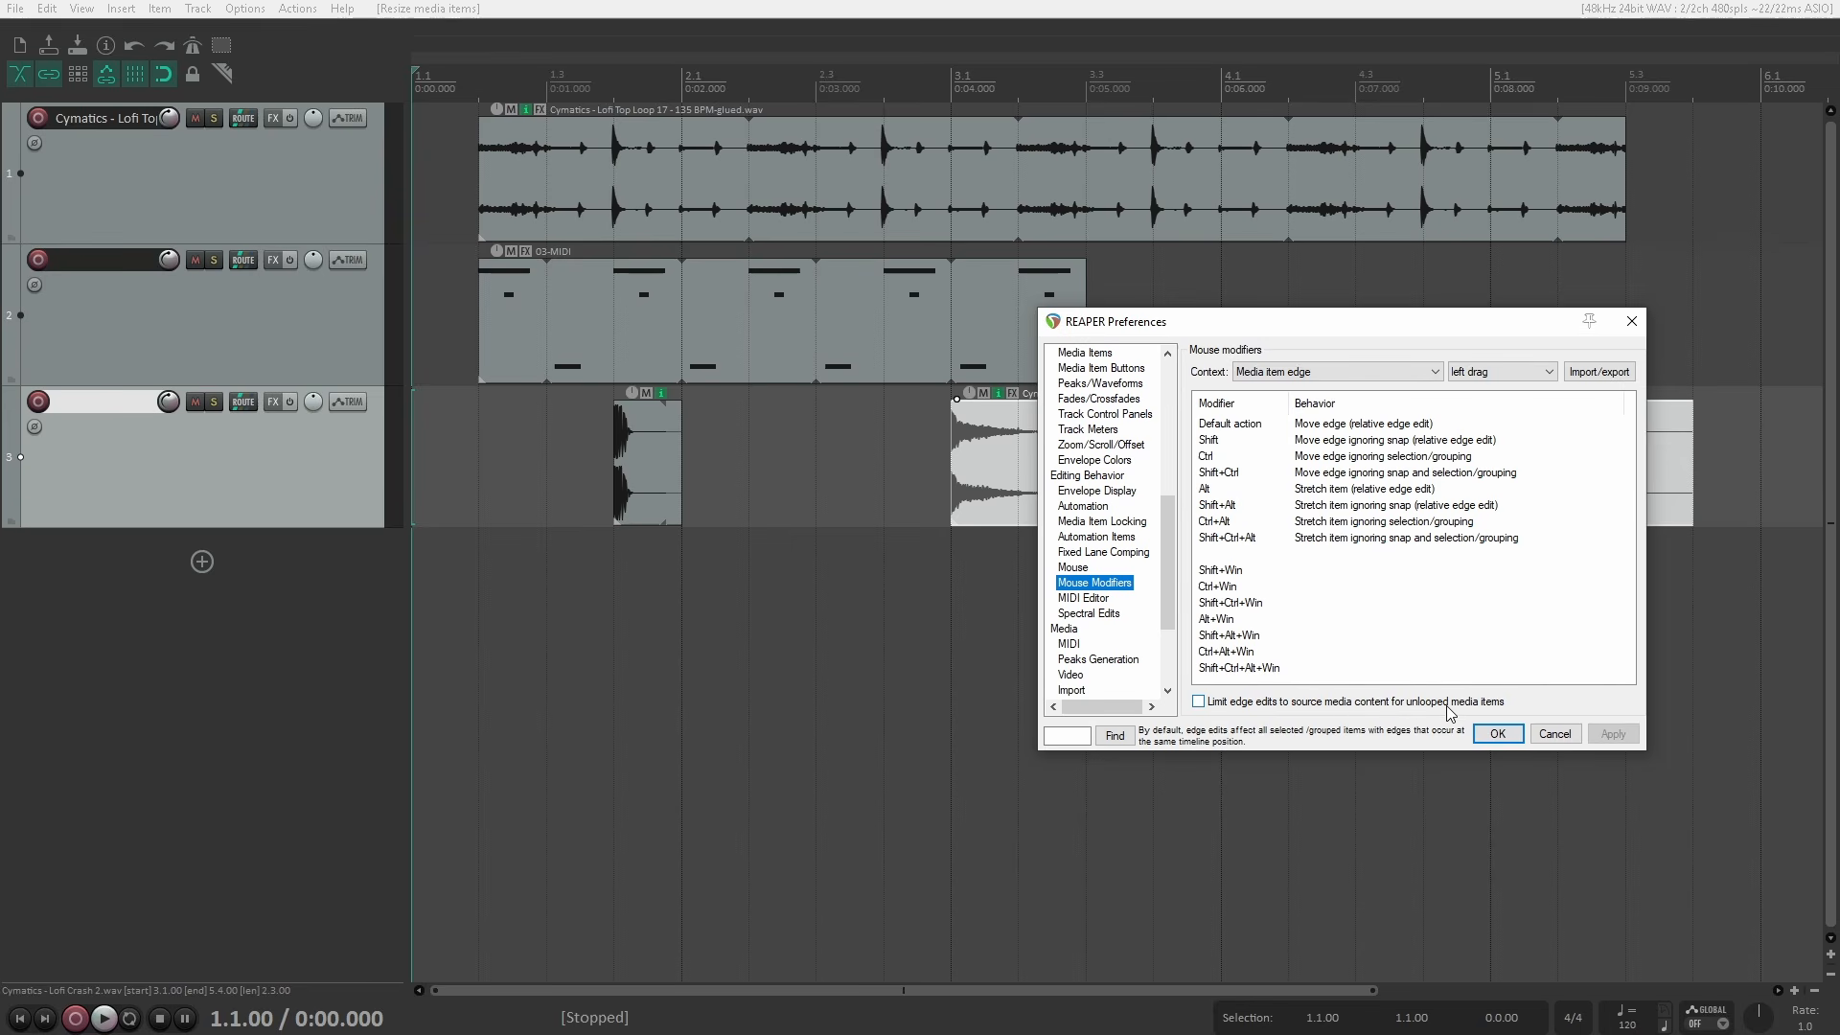
pyautogui.click(1199, 703)
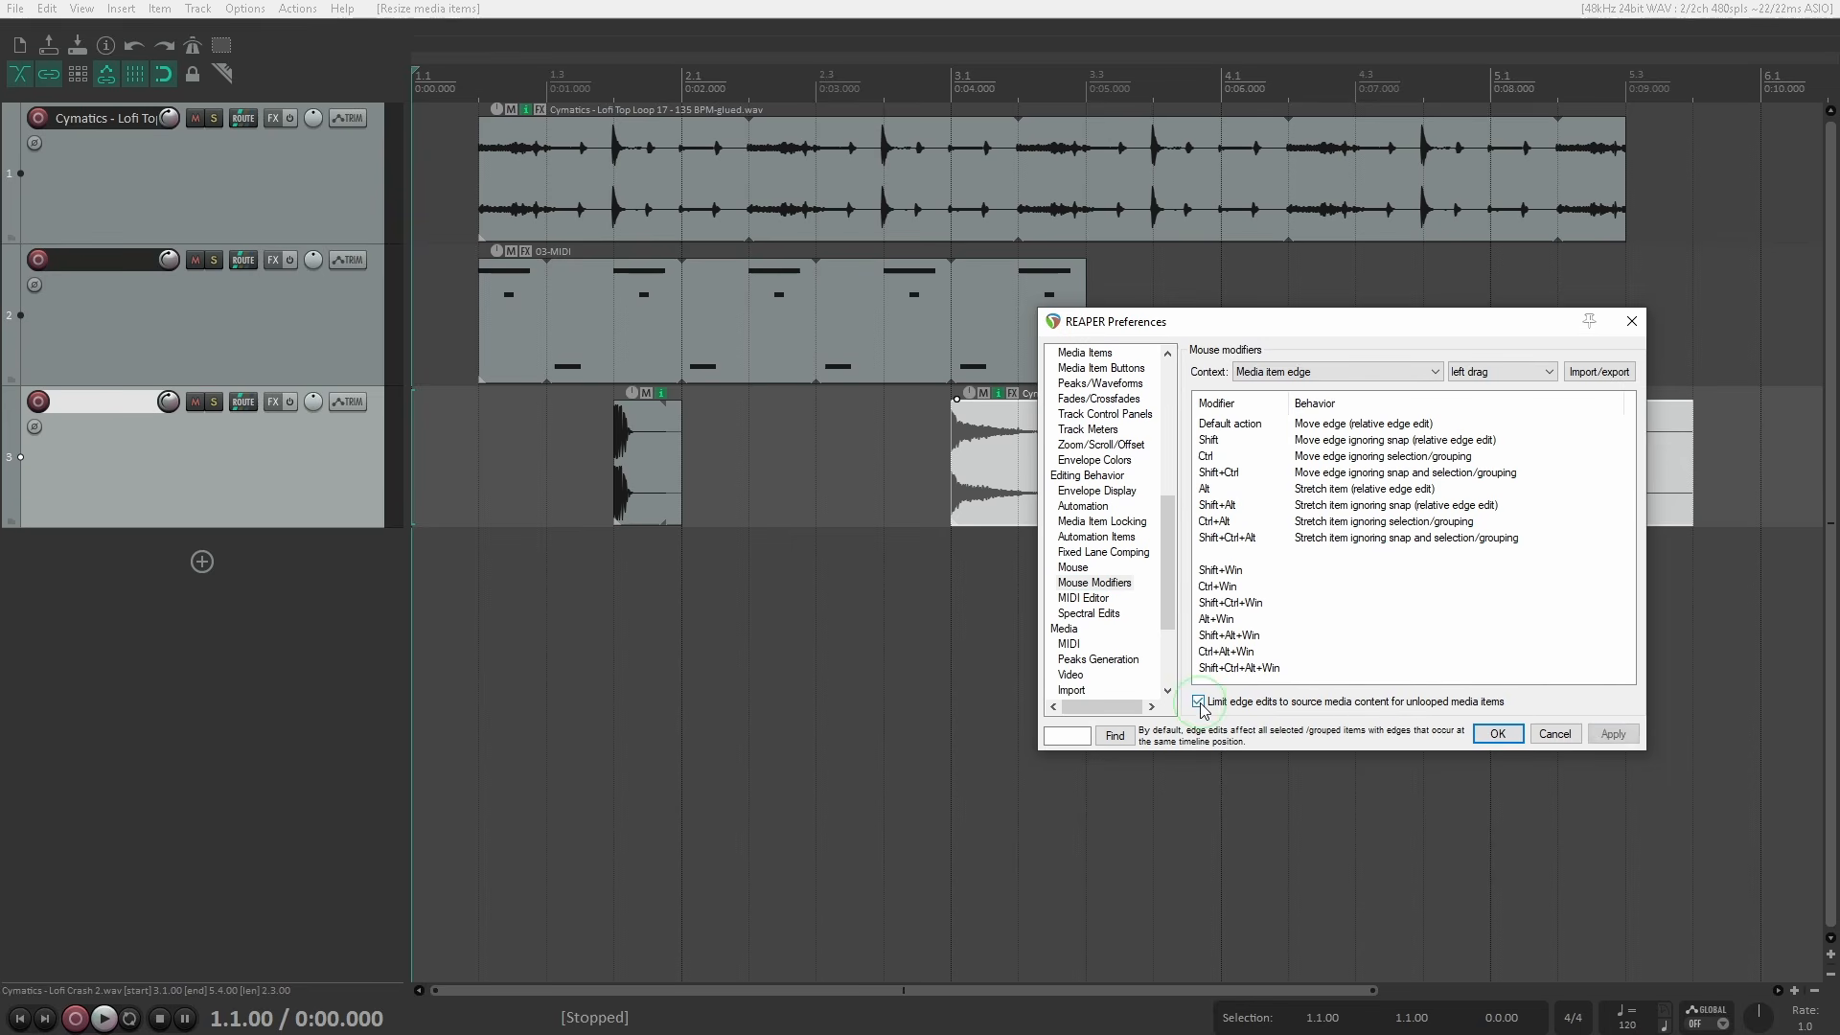
# Resize the crash and kick items on track 3 by their right edges so both end at their source content.
pyautogui.moveTo(1361, 335); pyautogui.dragTo(812, 519)
pyautogui.moveTo(1692, 451); pyautogui.dragTo(1445, 451)
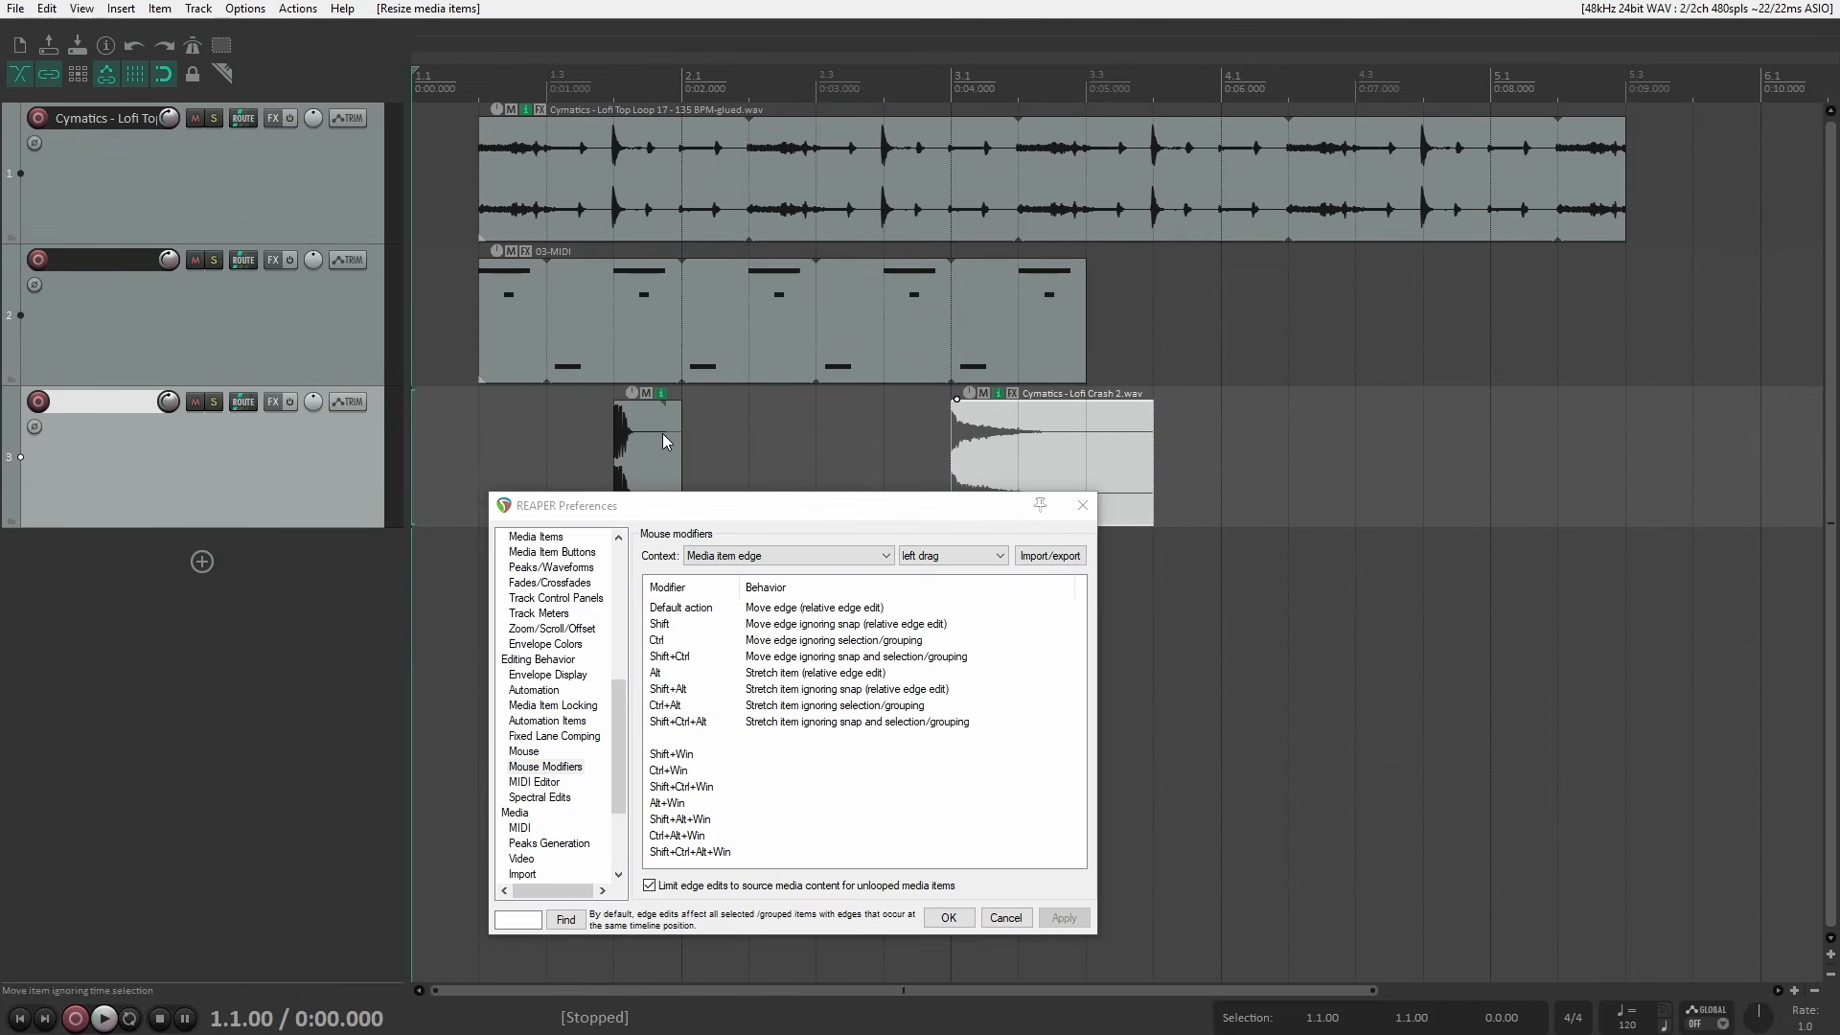
pyautogui.moveTo(680, 443); pyautogui.dragTo(871, 461)
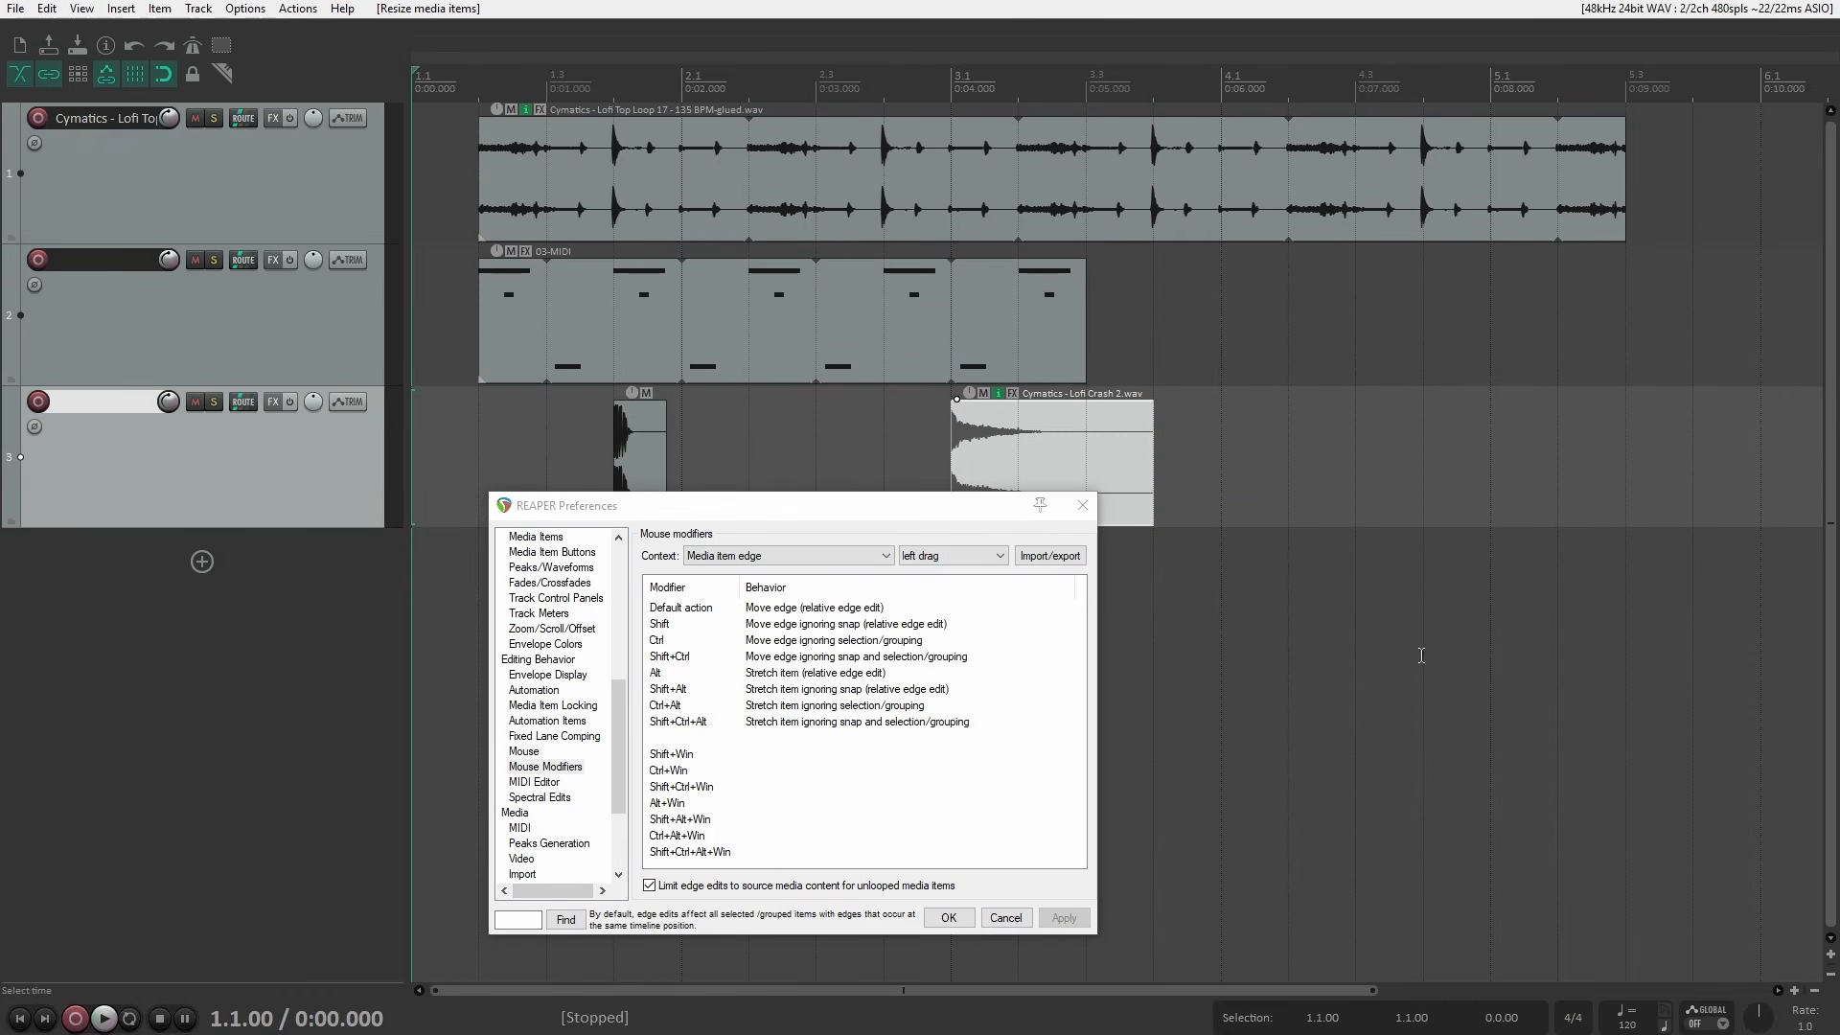
# Choose the double click behaviors for media item edges and search the actions for "item loop source" to assign as the default action.
pyautogui.click(934, 557)
pyautogui.click(936, 583)
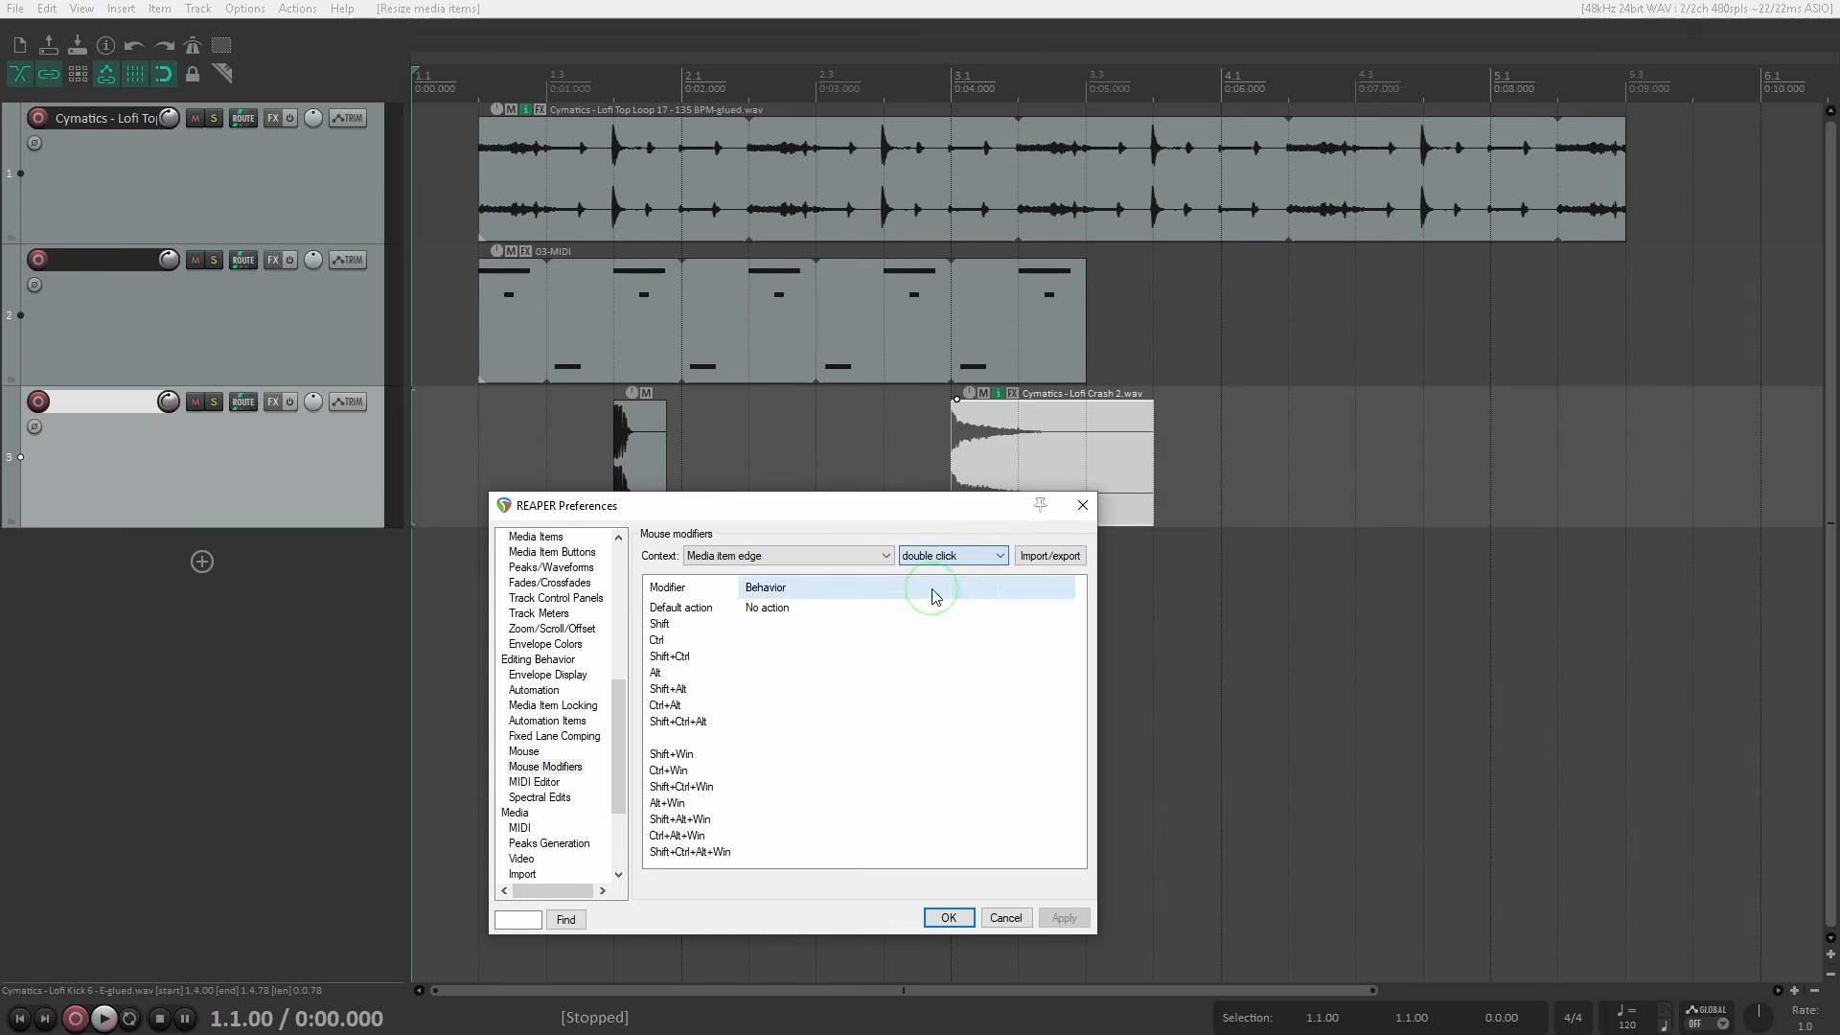
pyautogui.click(778, 610)
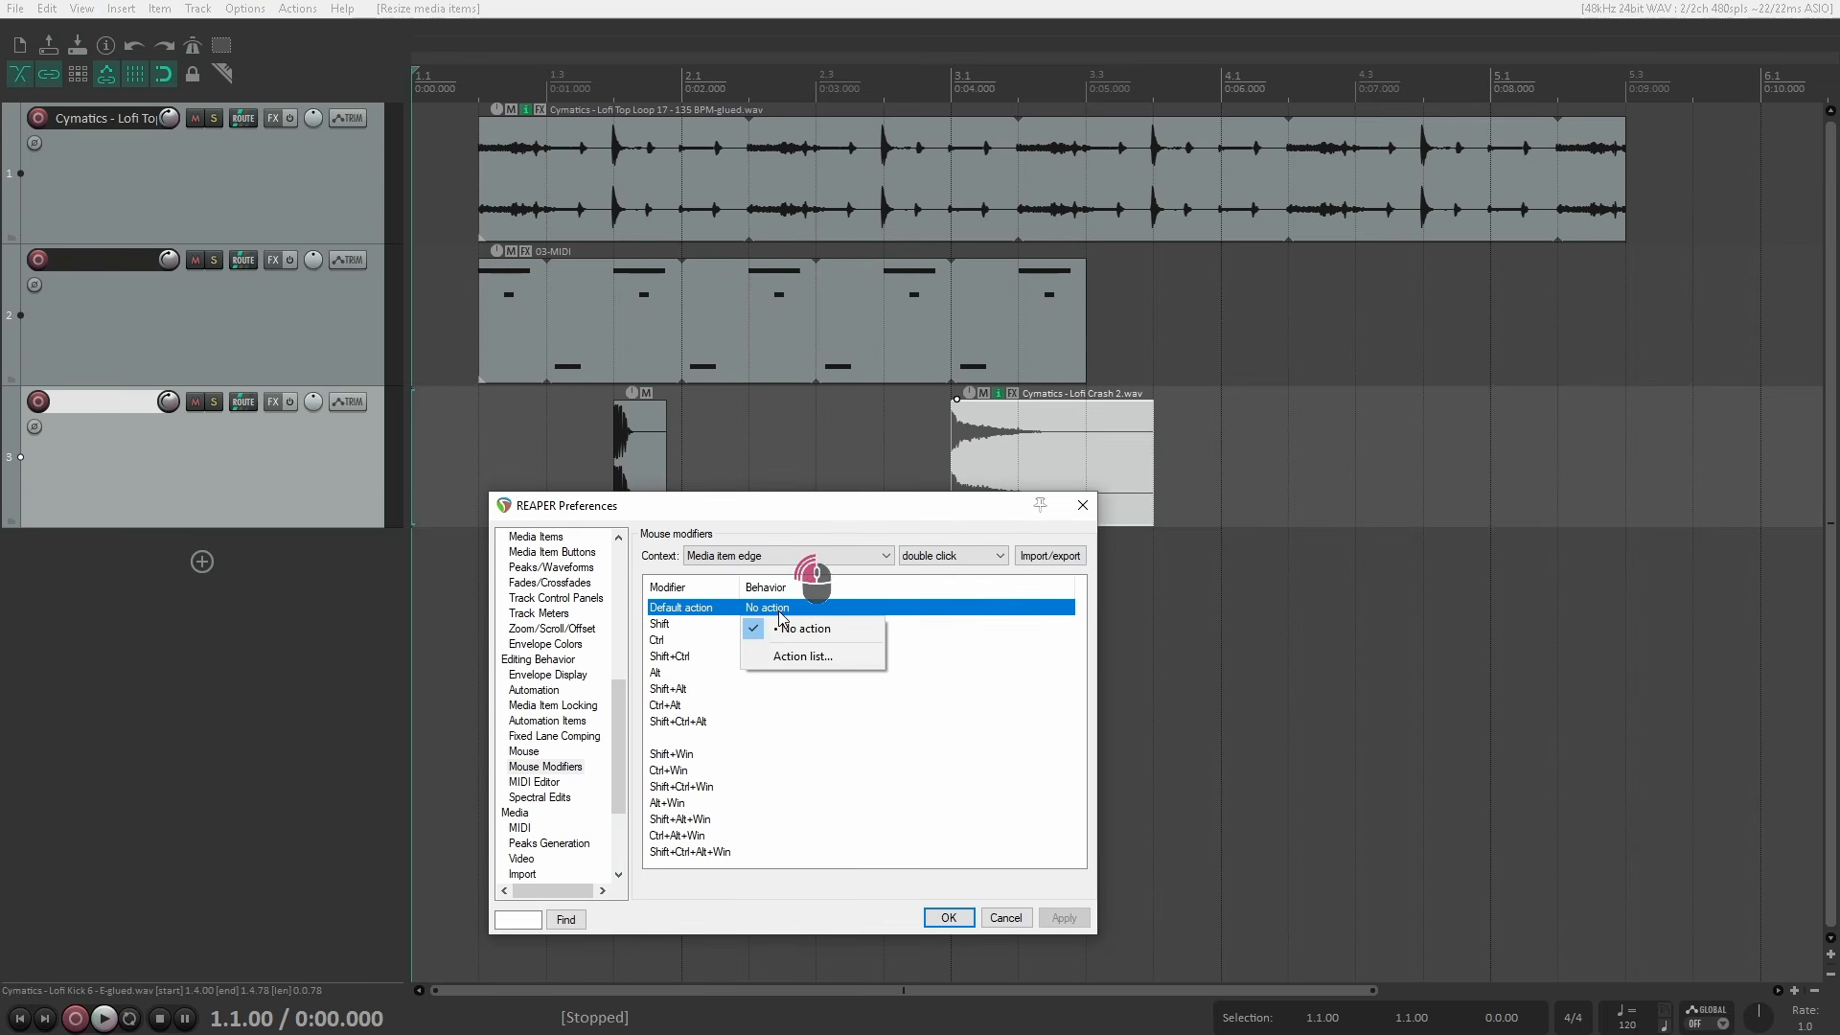
pyautogui.click(835, 657)
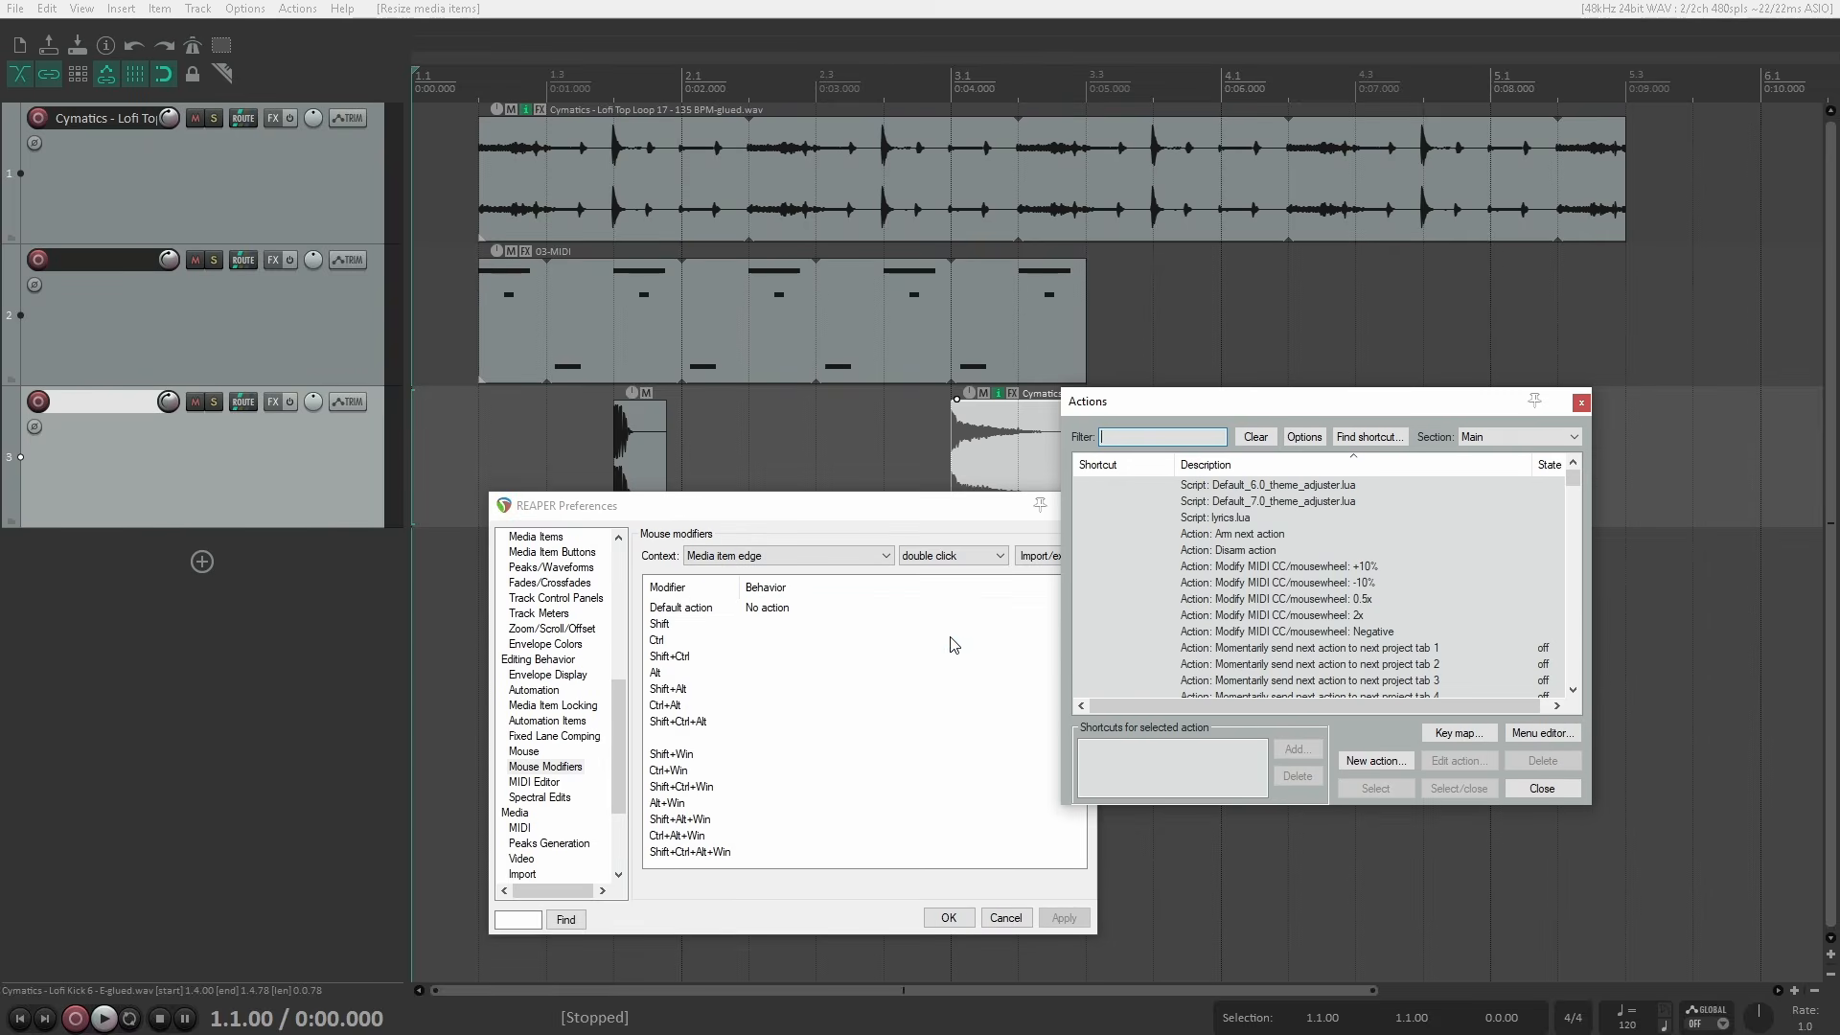
pyautogui.moveTo(1257, 398); pyautogui.dragTo(1382, 459)
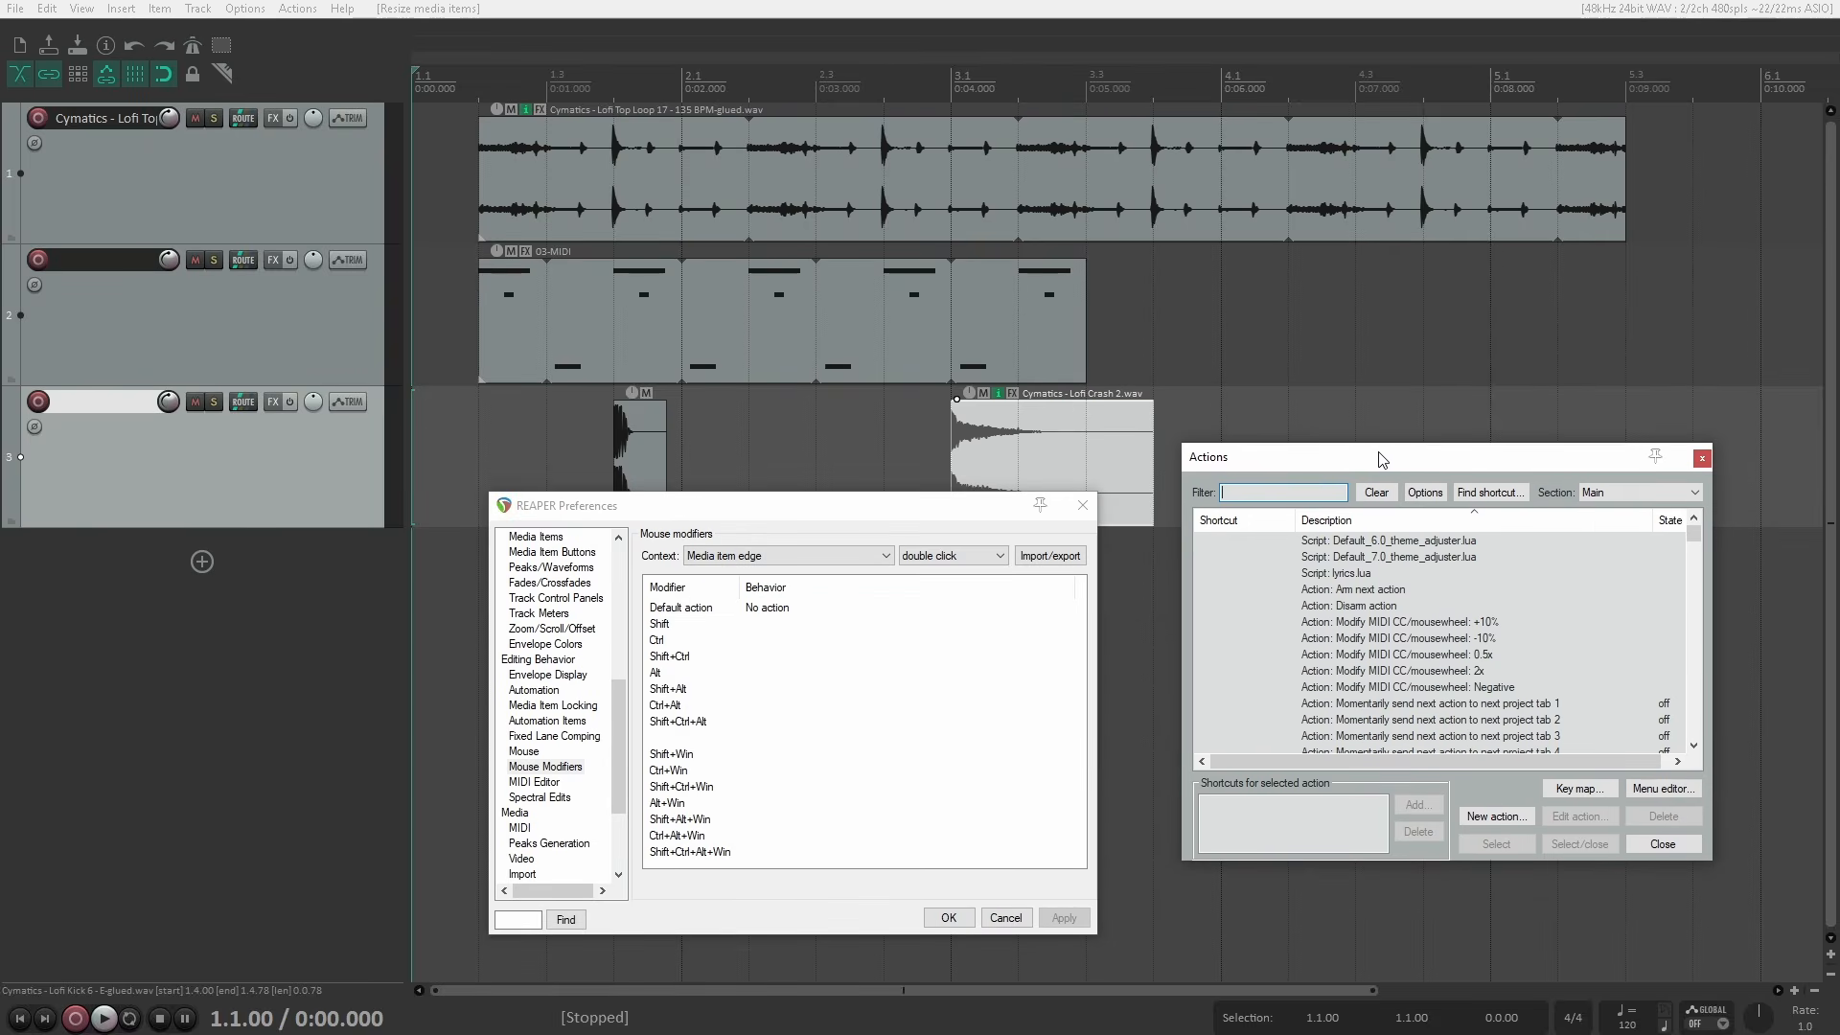
pyautogui.write('item loop source')
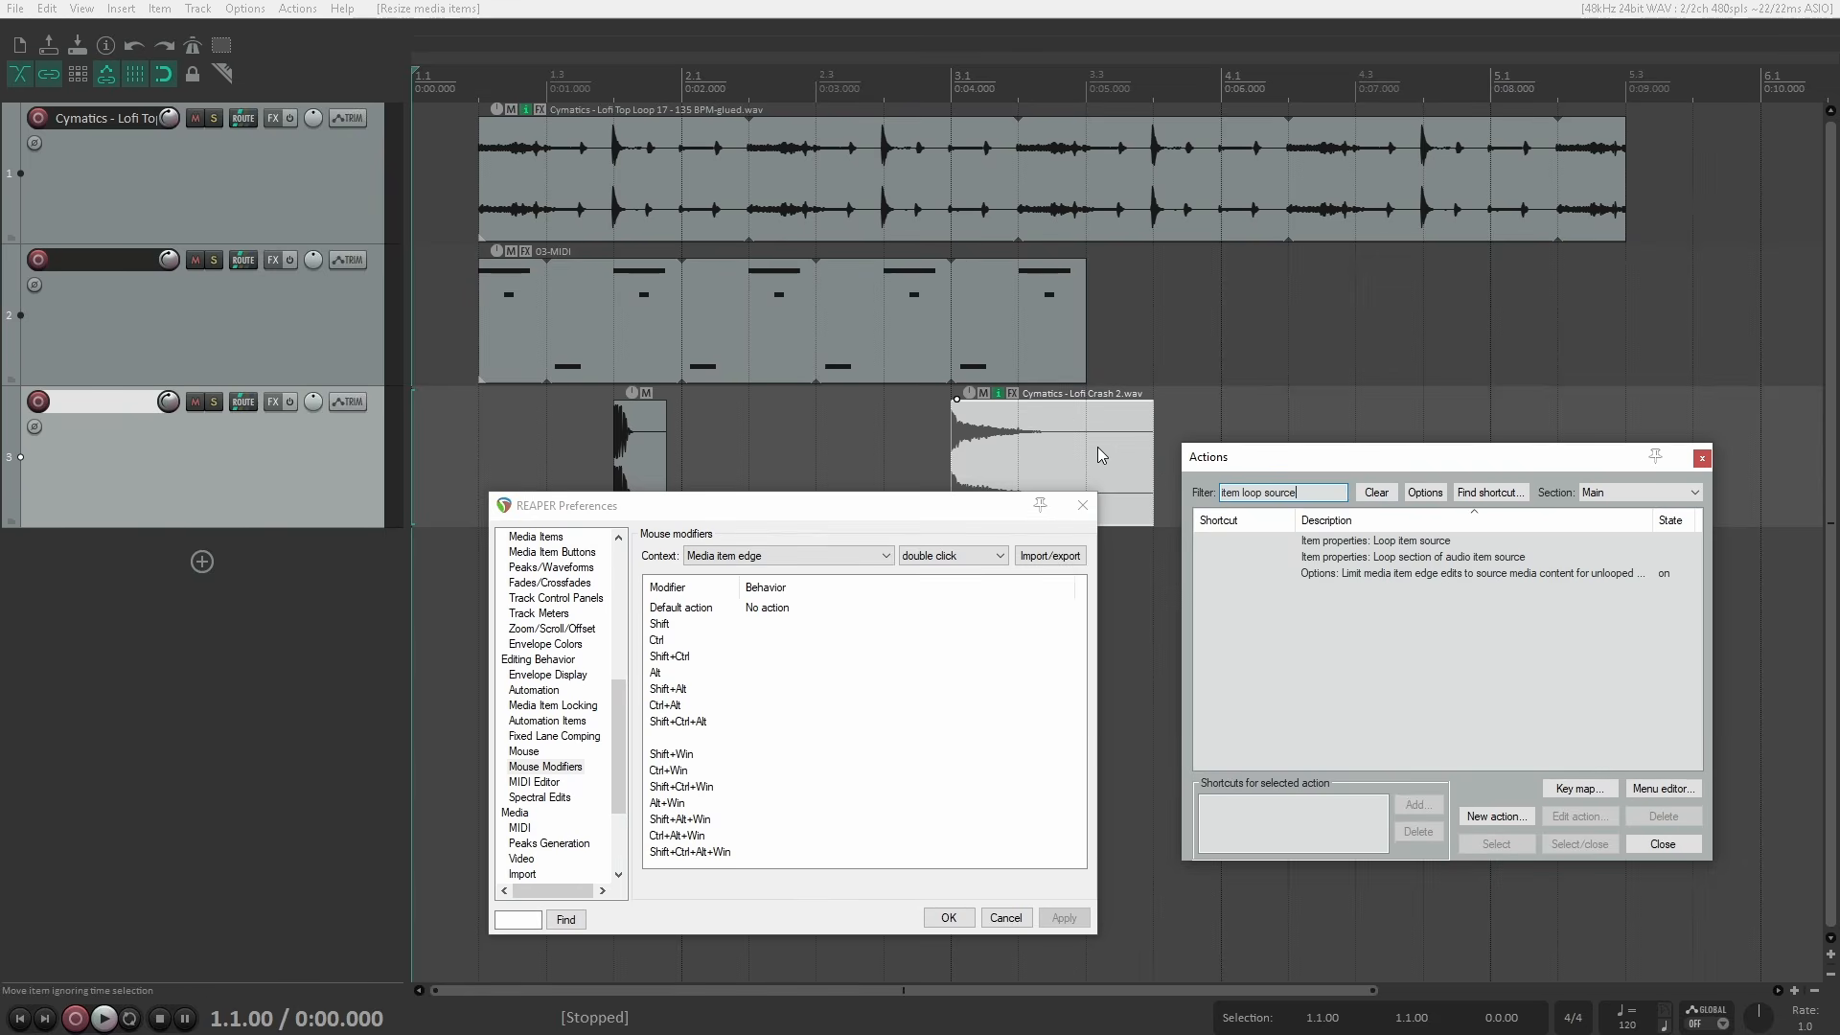
# Look up the Loop item source option in the crash item's settings and leave it unchanged.
pyautogui.rightClick(1061, 407)
pyautogui.moveTo(1180, 204)
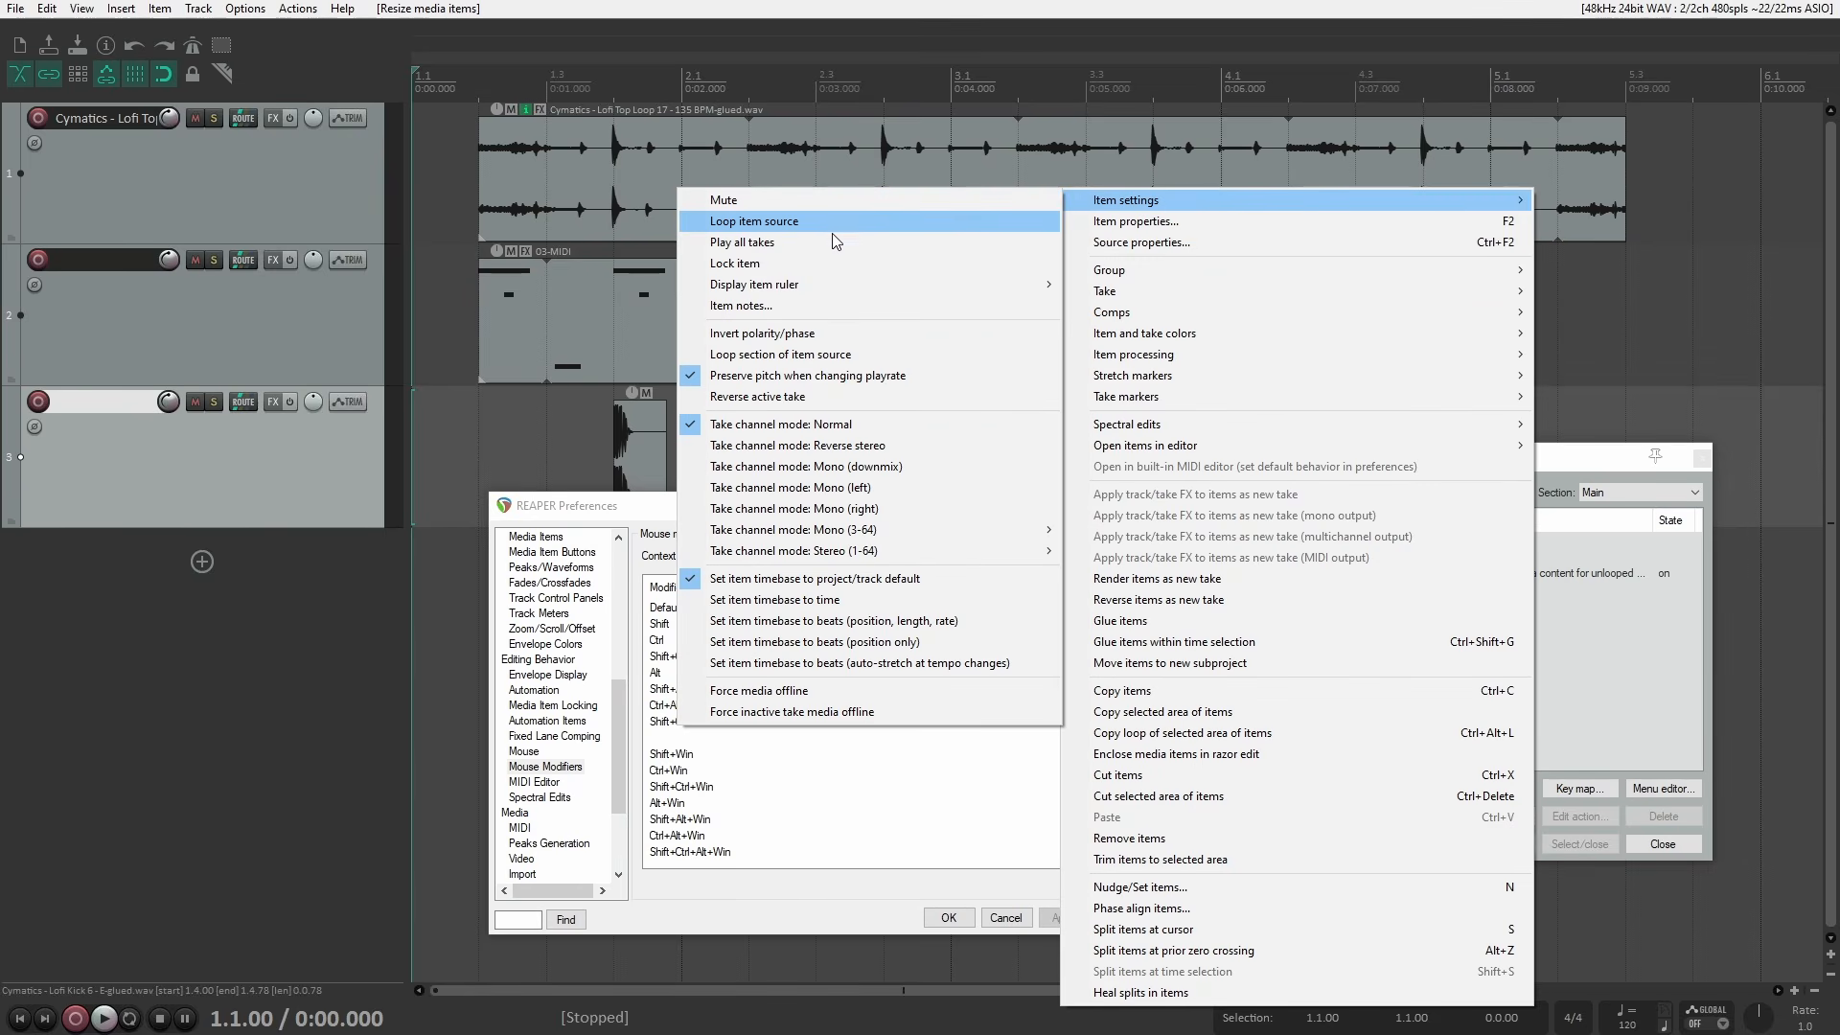
pyautogui.click(1593, 464)
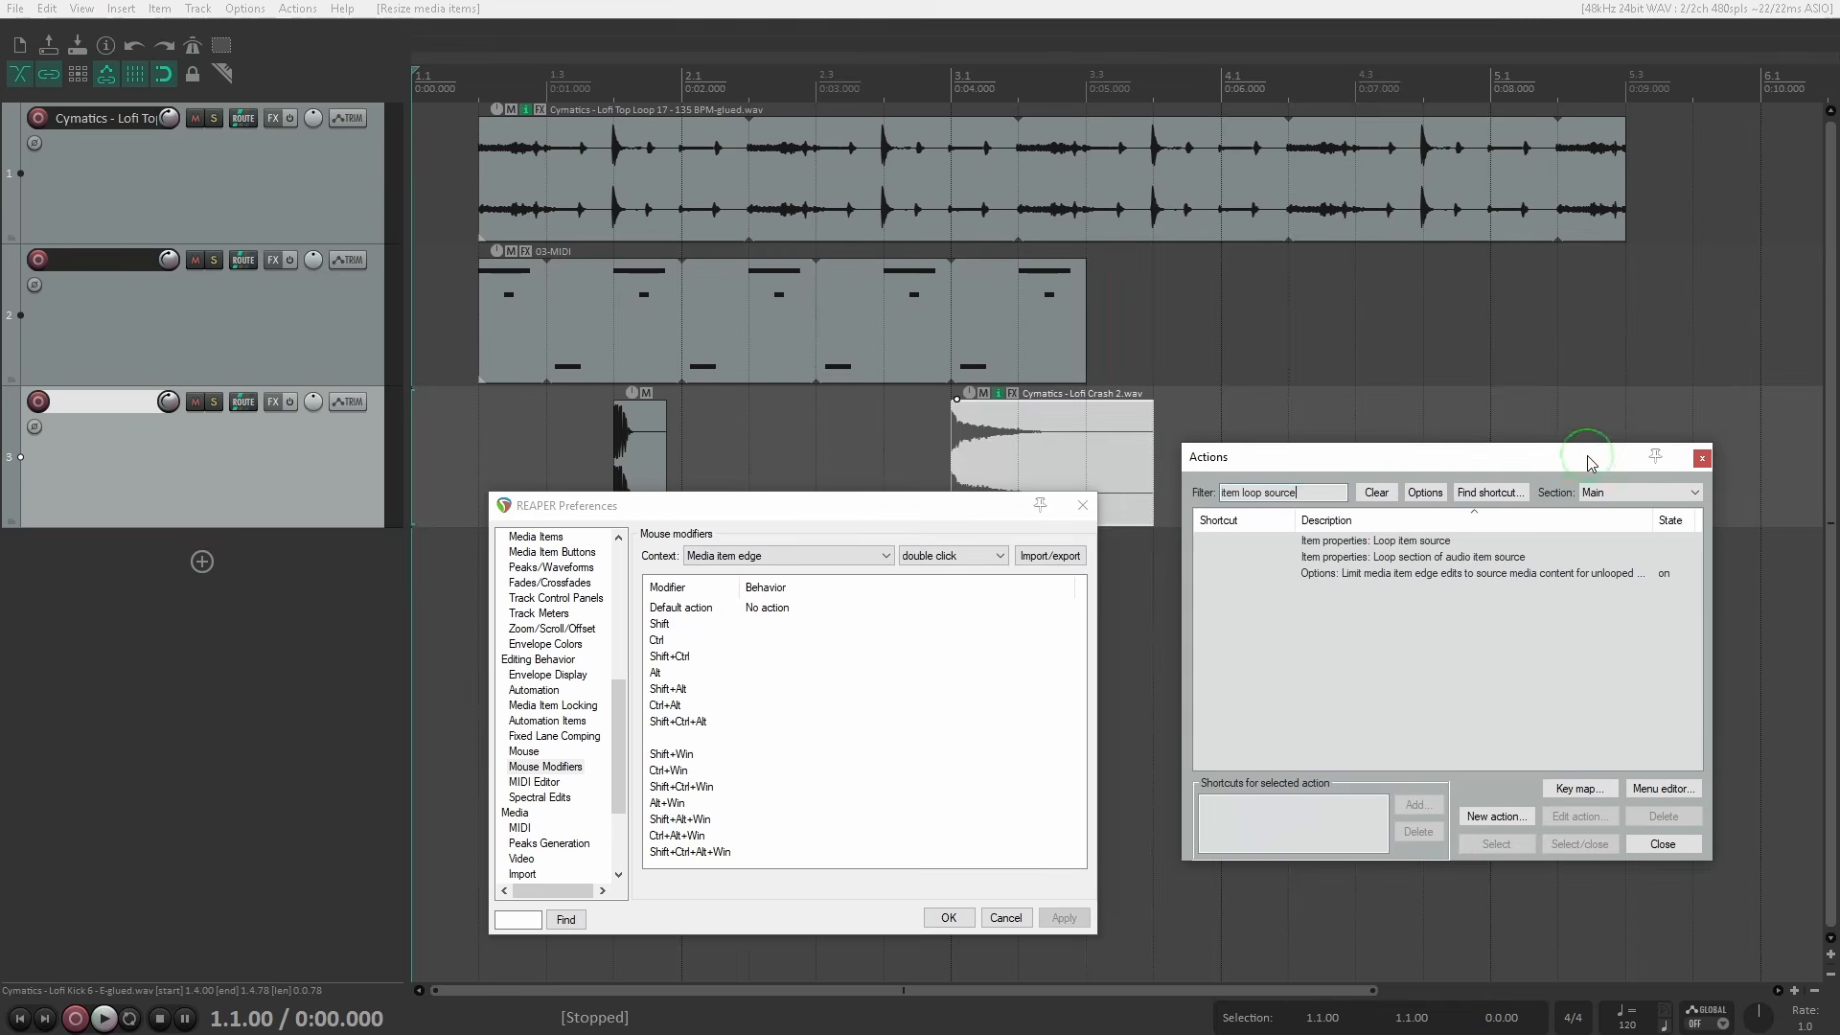
# Assign "Item properties: Loop item source" as the default double click action for media item edges and apply the preferences.
pyautogui.click(1421, 542)
pyautogui.click(1496, 844)
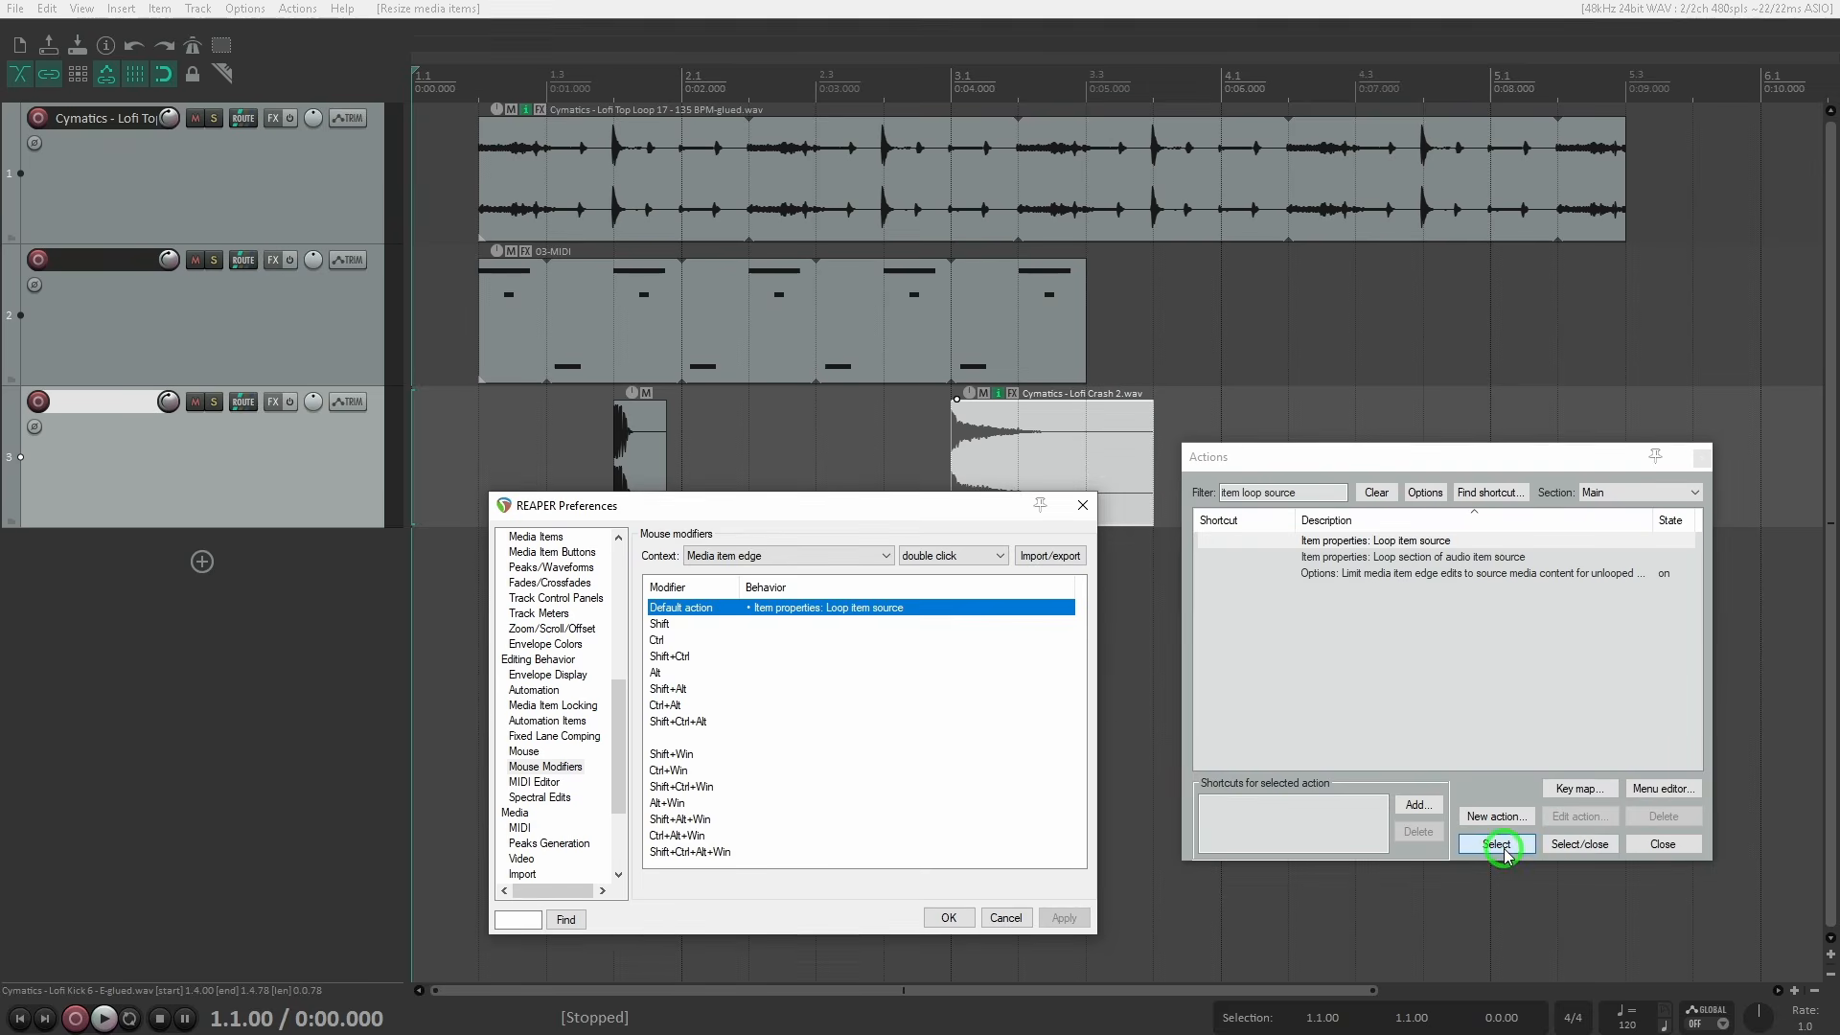
pyautogui.click(1663, 843)
pyautogui.click(1064, 922)
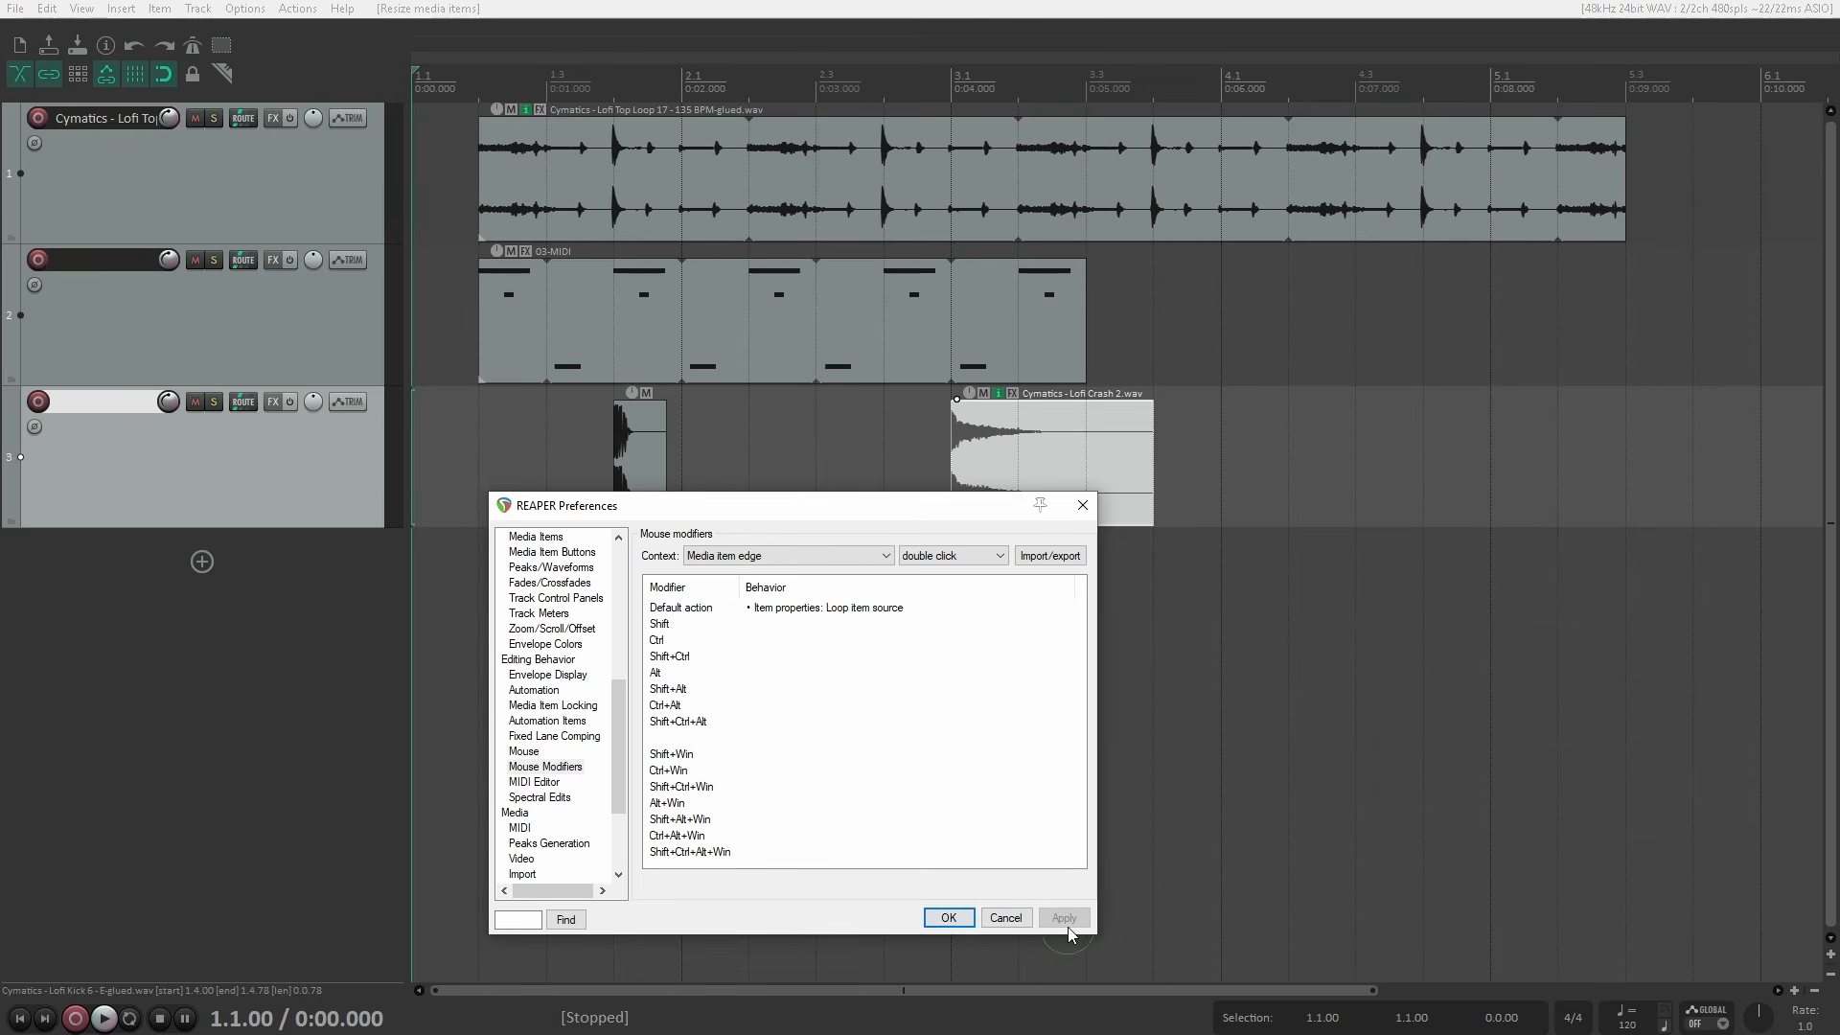
pyautogui.click(944, 918)
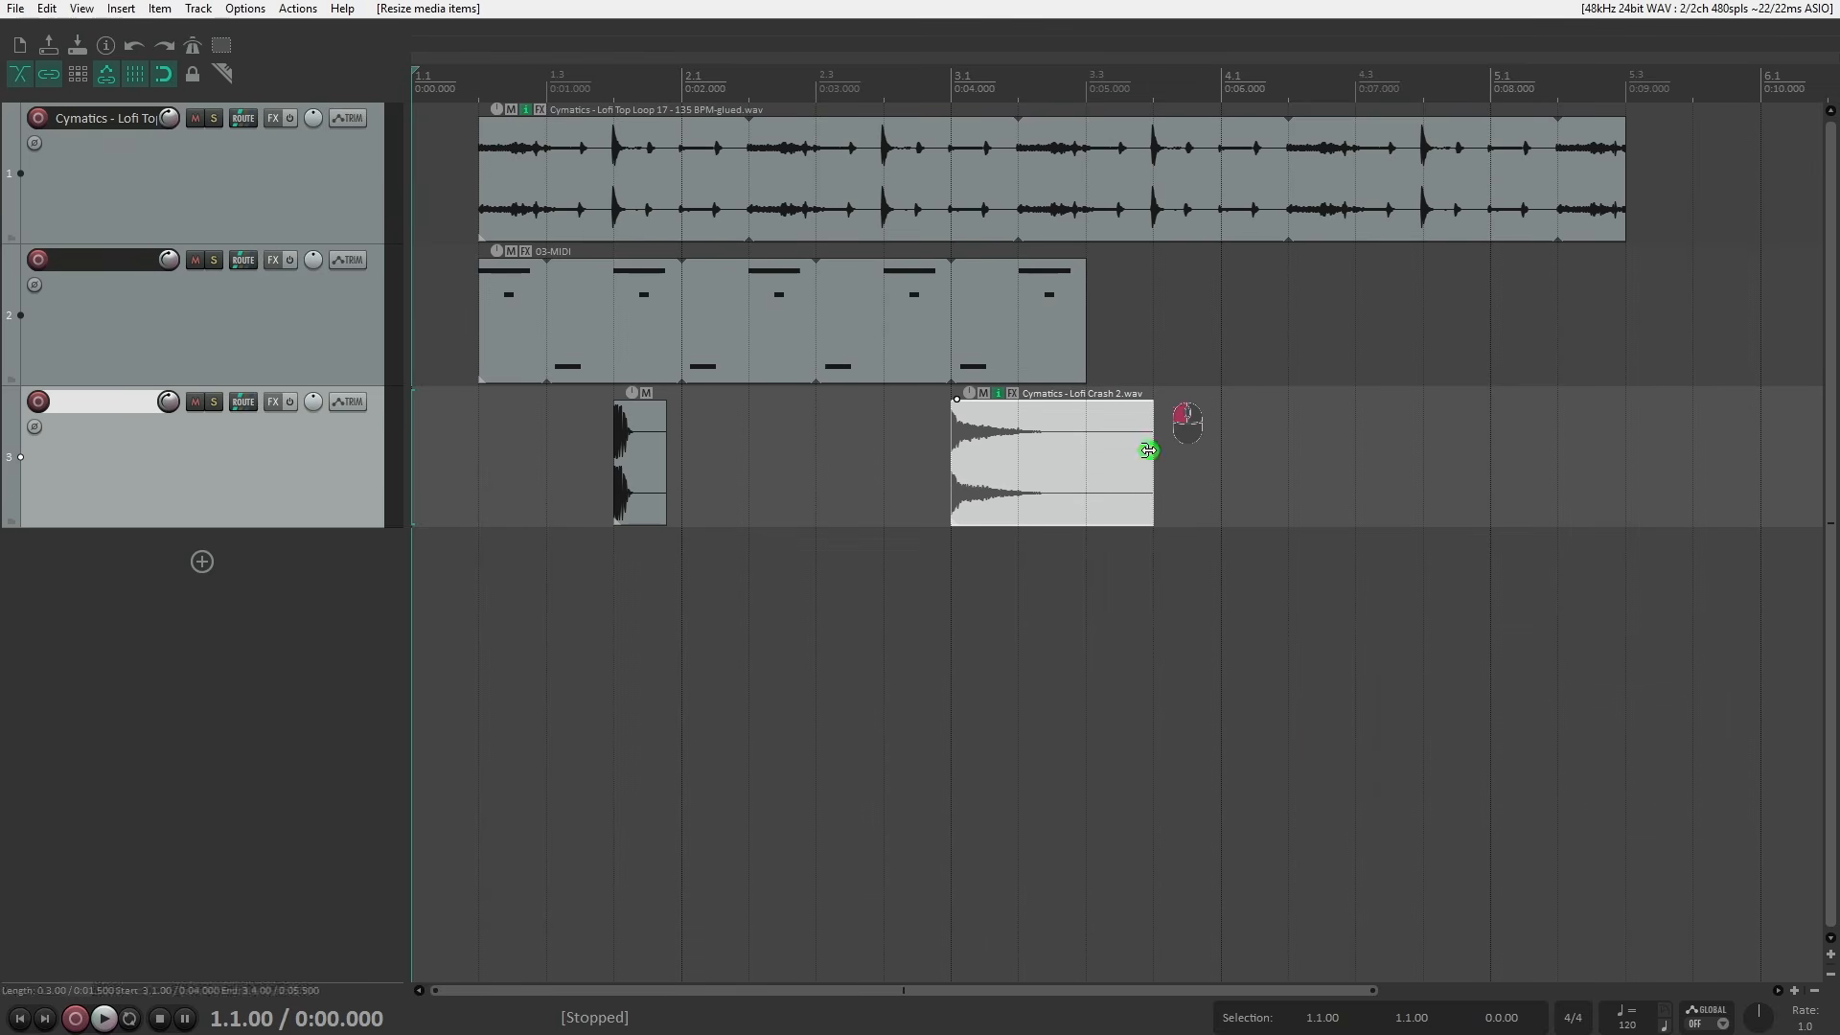
# Resize the crash item and toggle item looping from item edges, extending the MIDI item on track 2 to 5.4.
pyautogui.moveTo(1148, 450); pyautogui.dragTo(1625, 475)
pyautogui.doubleClick(1623, 458)
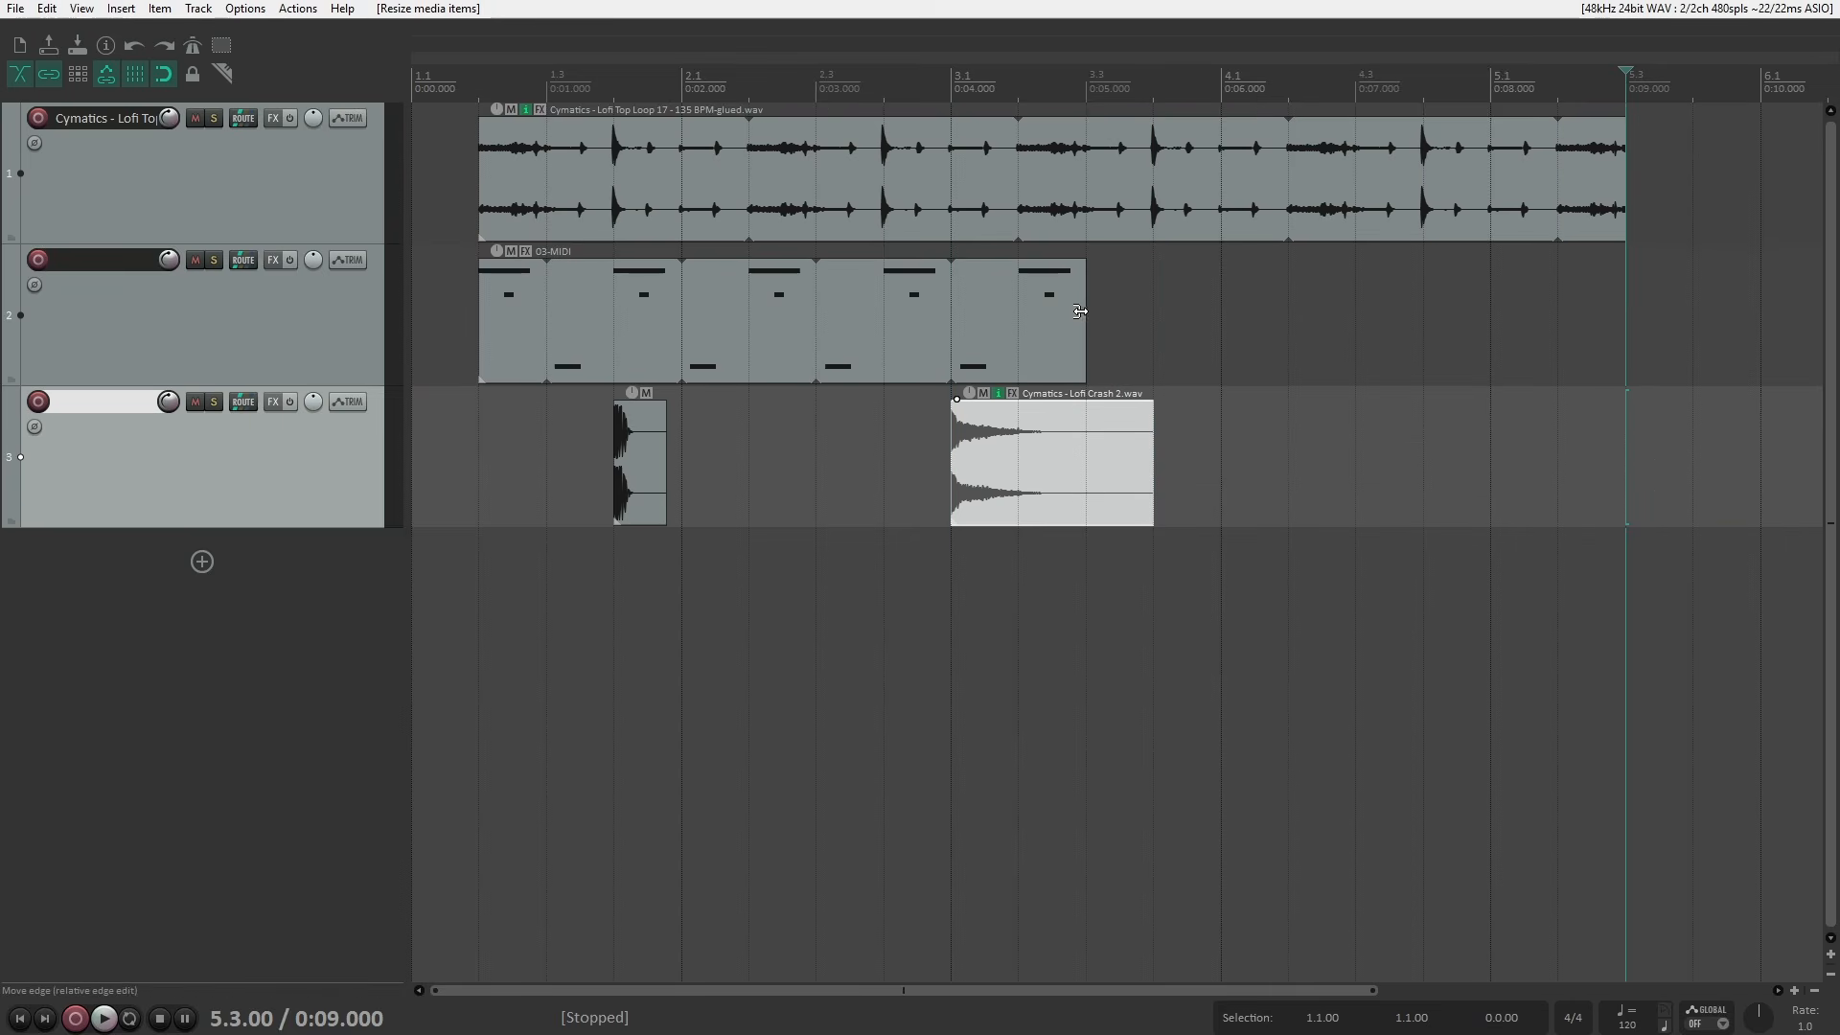
pyautogui.click(1082, 311)
pyautogui.doubleClick(1083, 314)
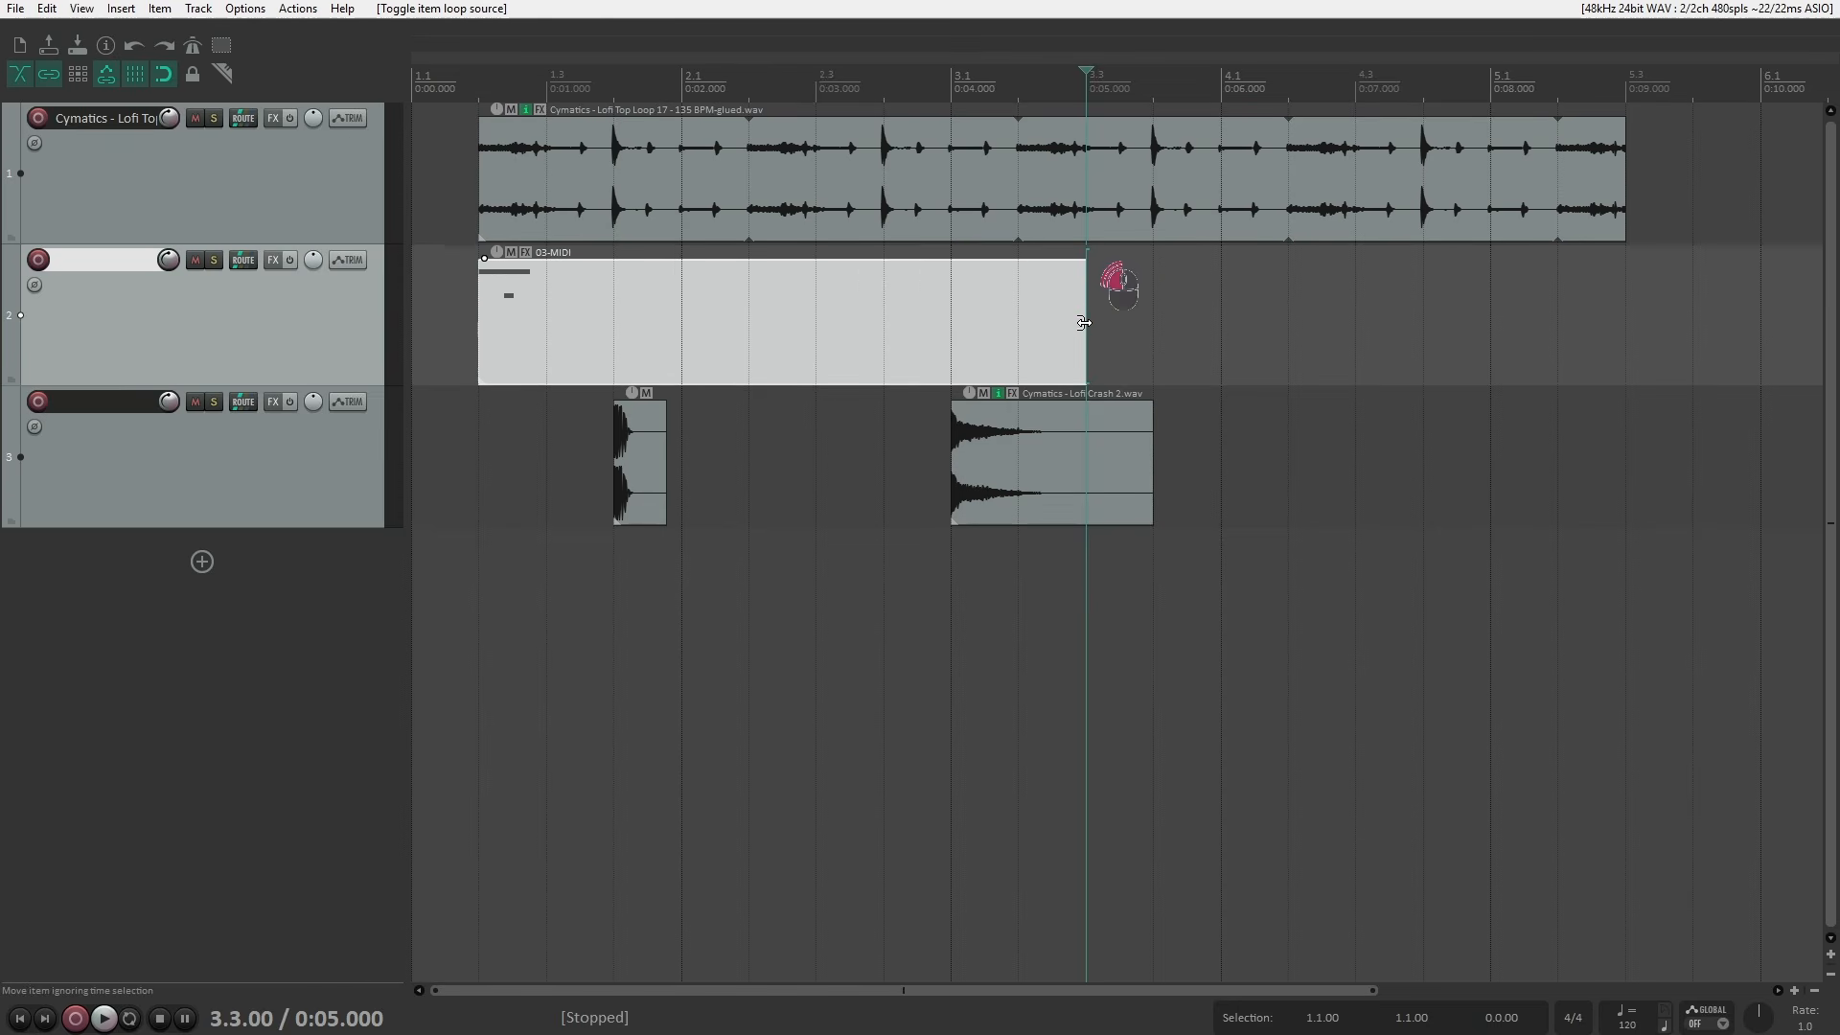
pyautogui.moveTo(1083, 323); pyautogui.dragTo(1696, 305)
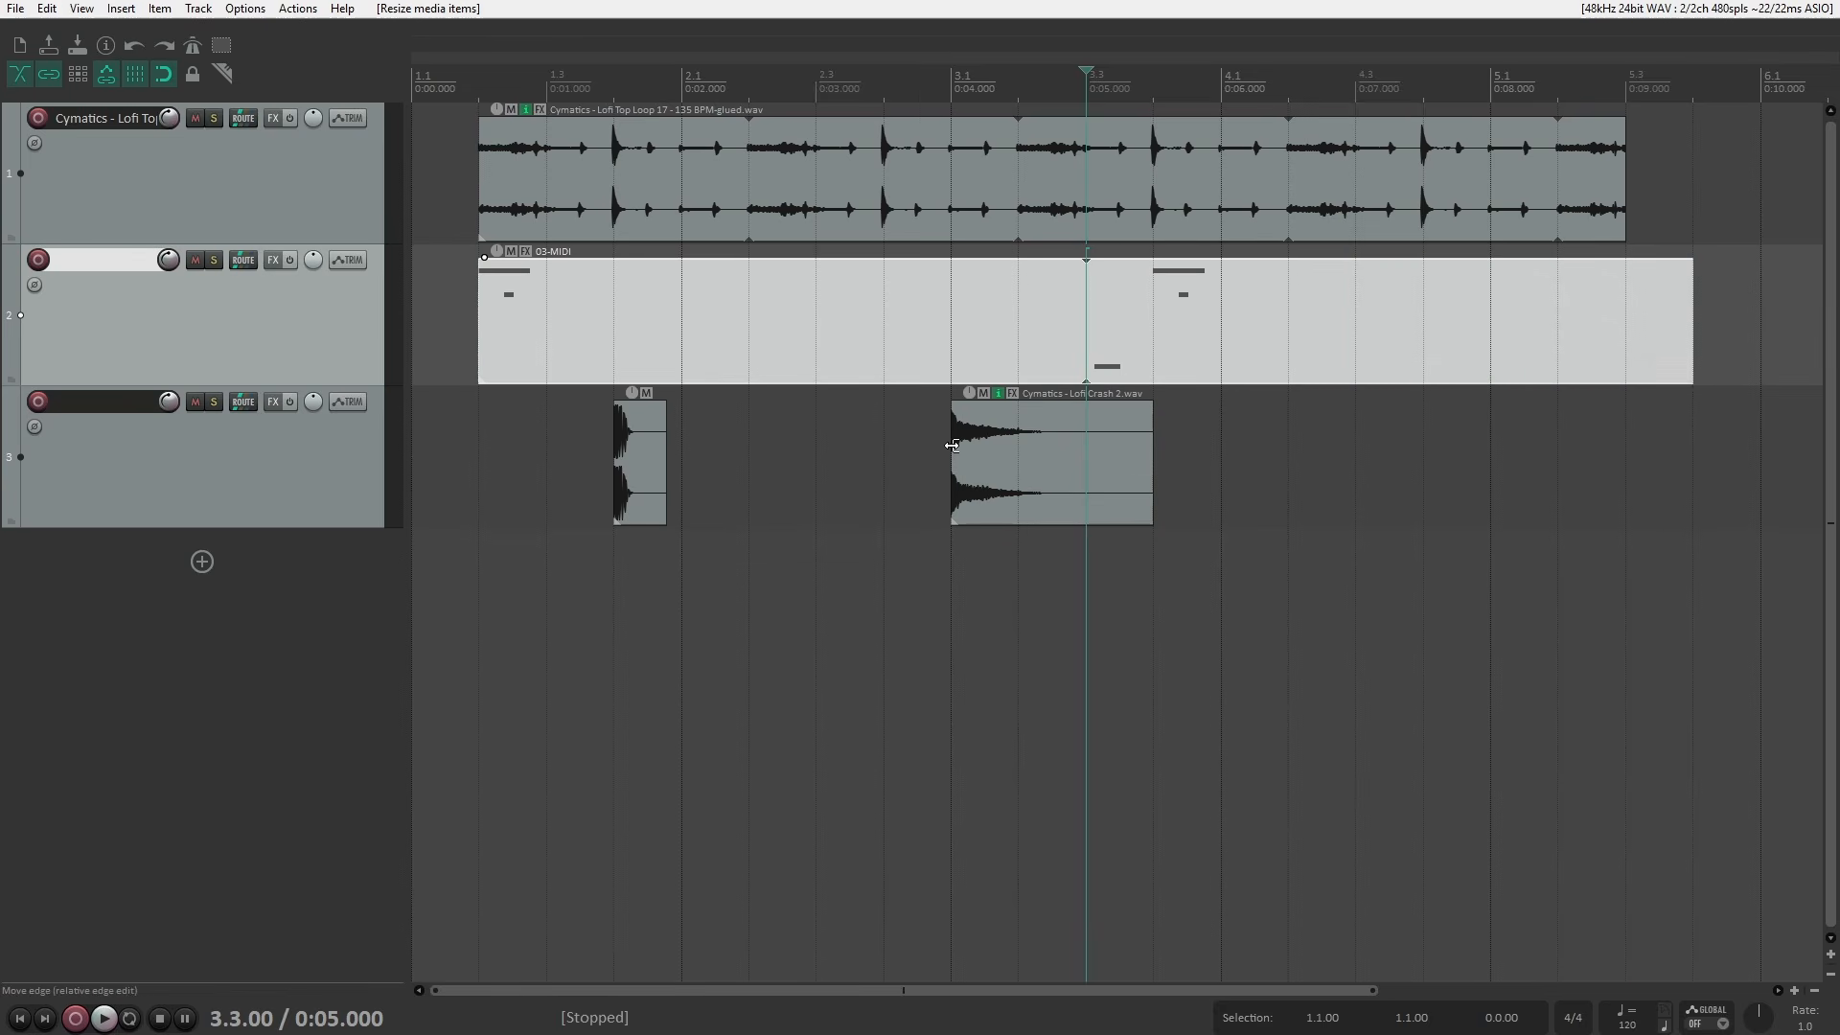
pyautogui.moveTo(952, 445); pyautogui.dragTo(748, 408)
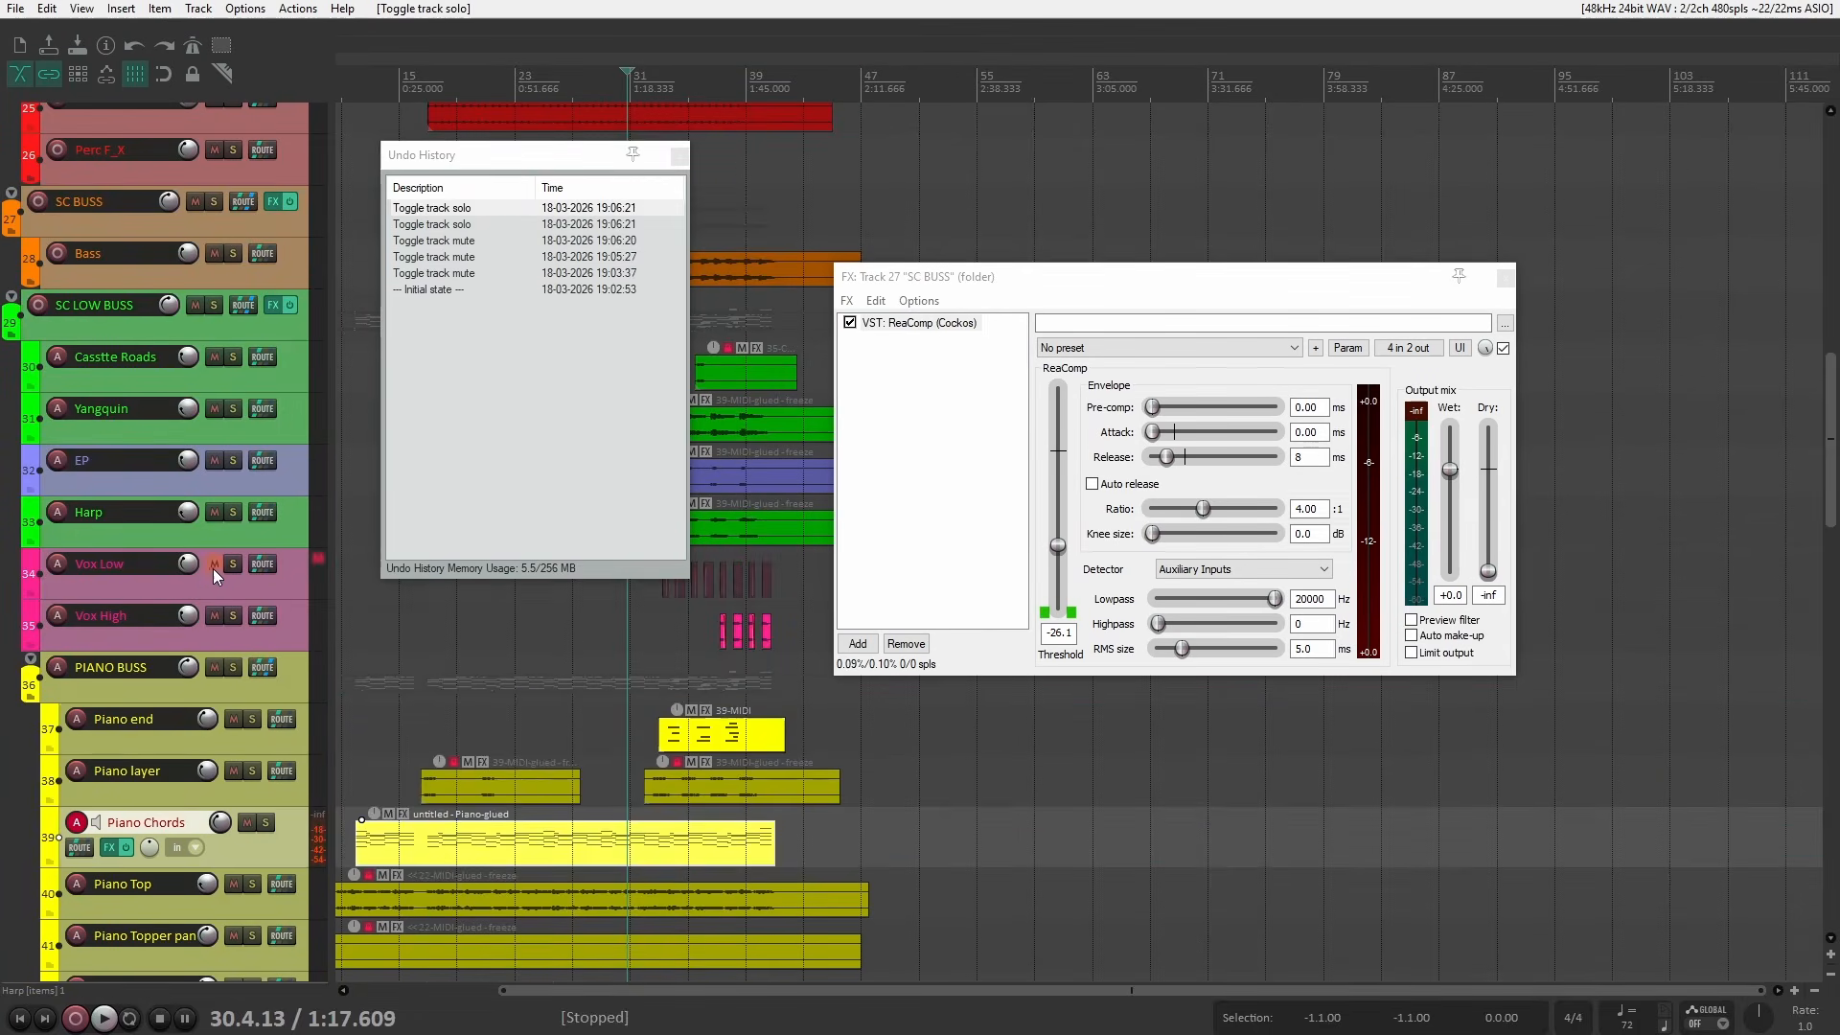
# Move the Piano end MIDI item slightly later and adjust the Piano end track's volume.
pyautogui.moveTo(744, 742); pyautogui.dragTo(806, 755)
pyautogui.moveTo(806, 753); pyautogui.dragTo(756, 750)
pyautogui.moveTo(219, 720); pyautogui.dragTo(219, 718)
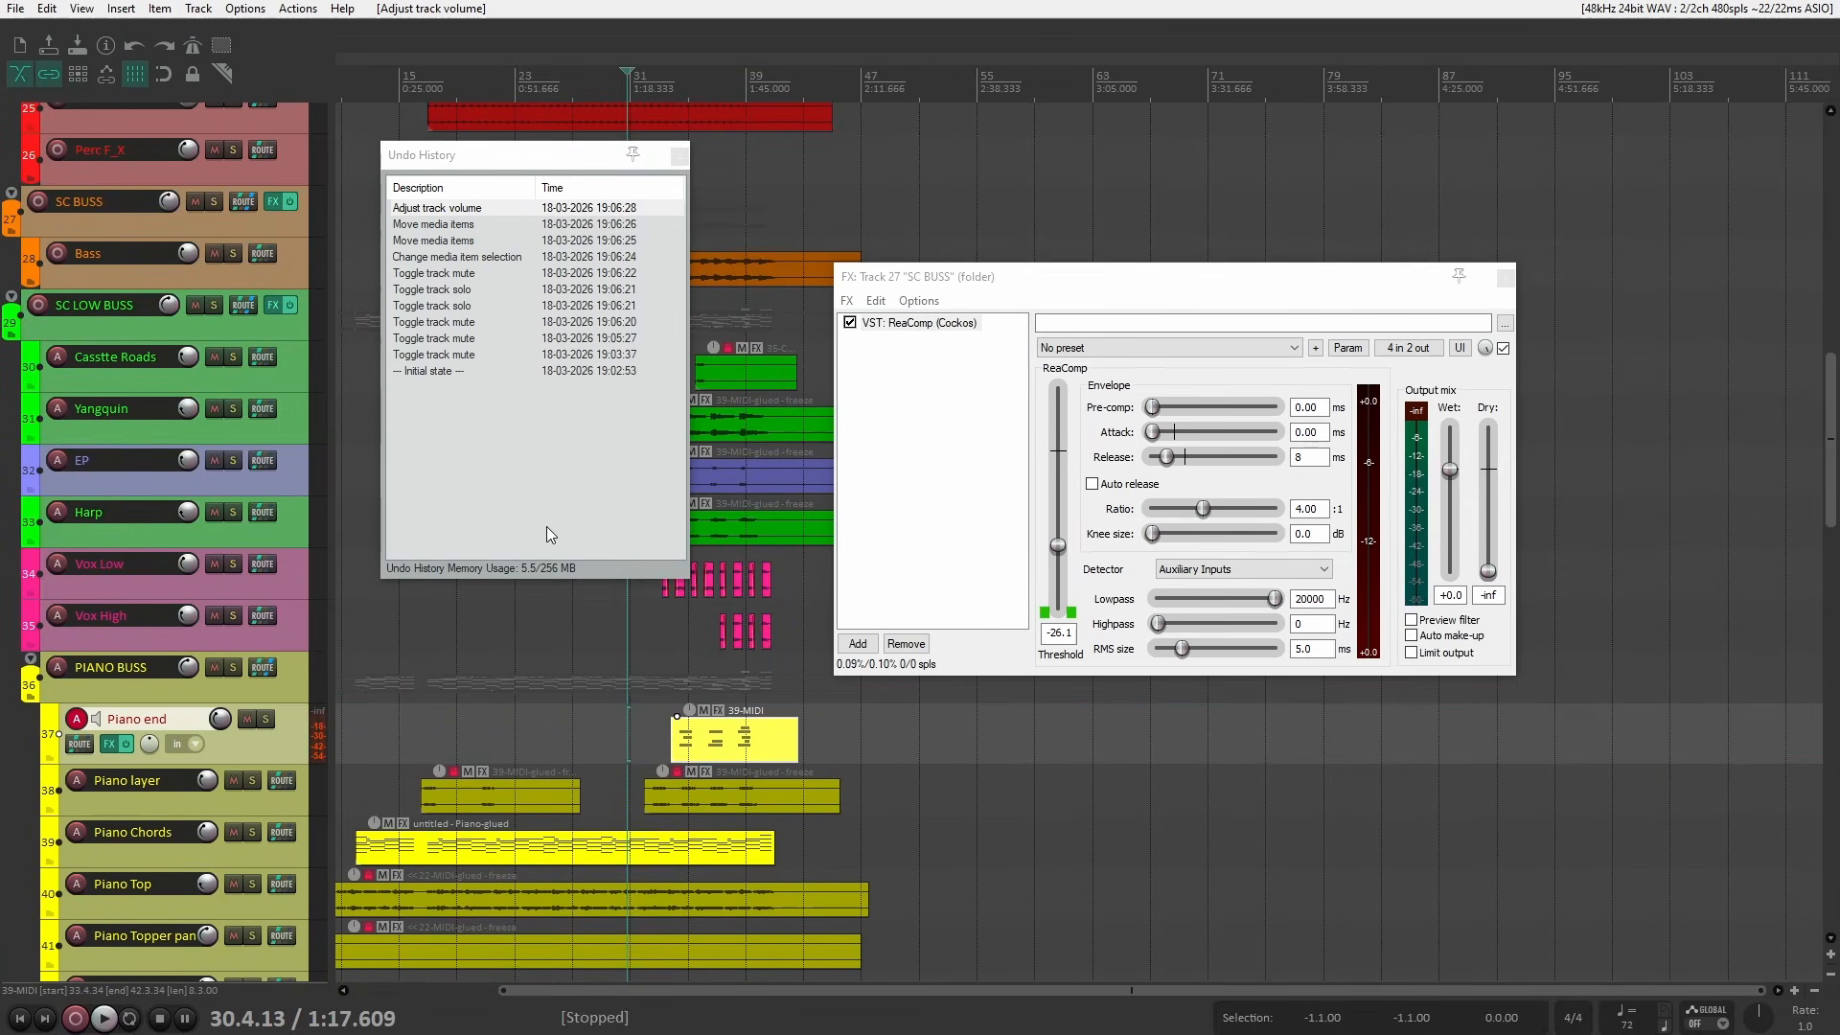
pyautogui.moveTo(532, 152); pyautogui.dragTo(567, 175)
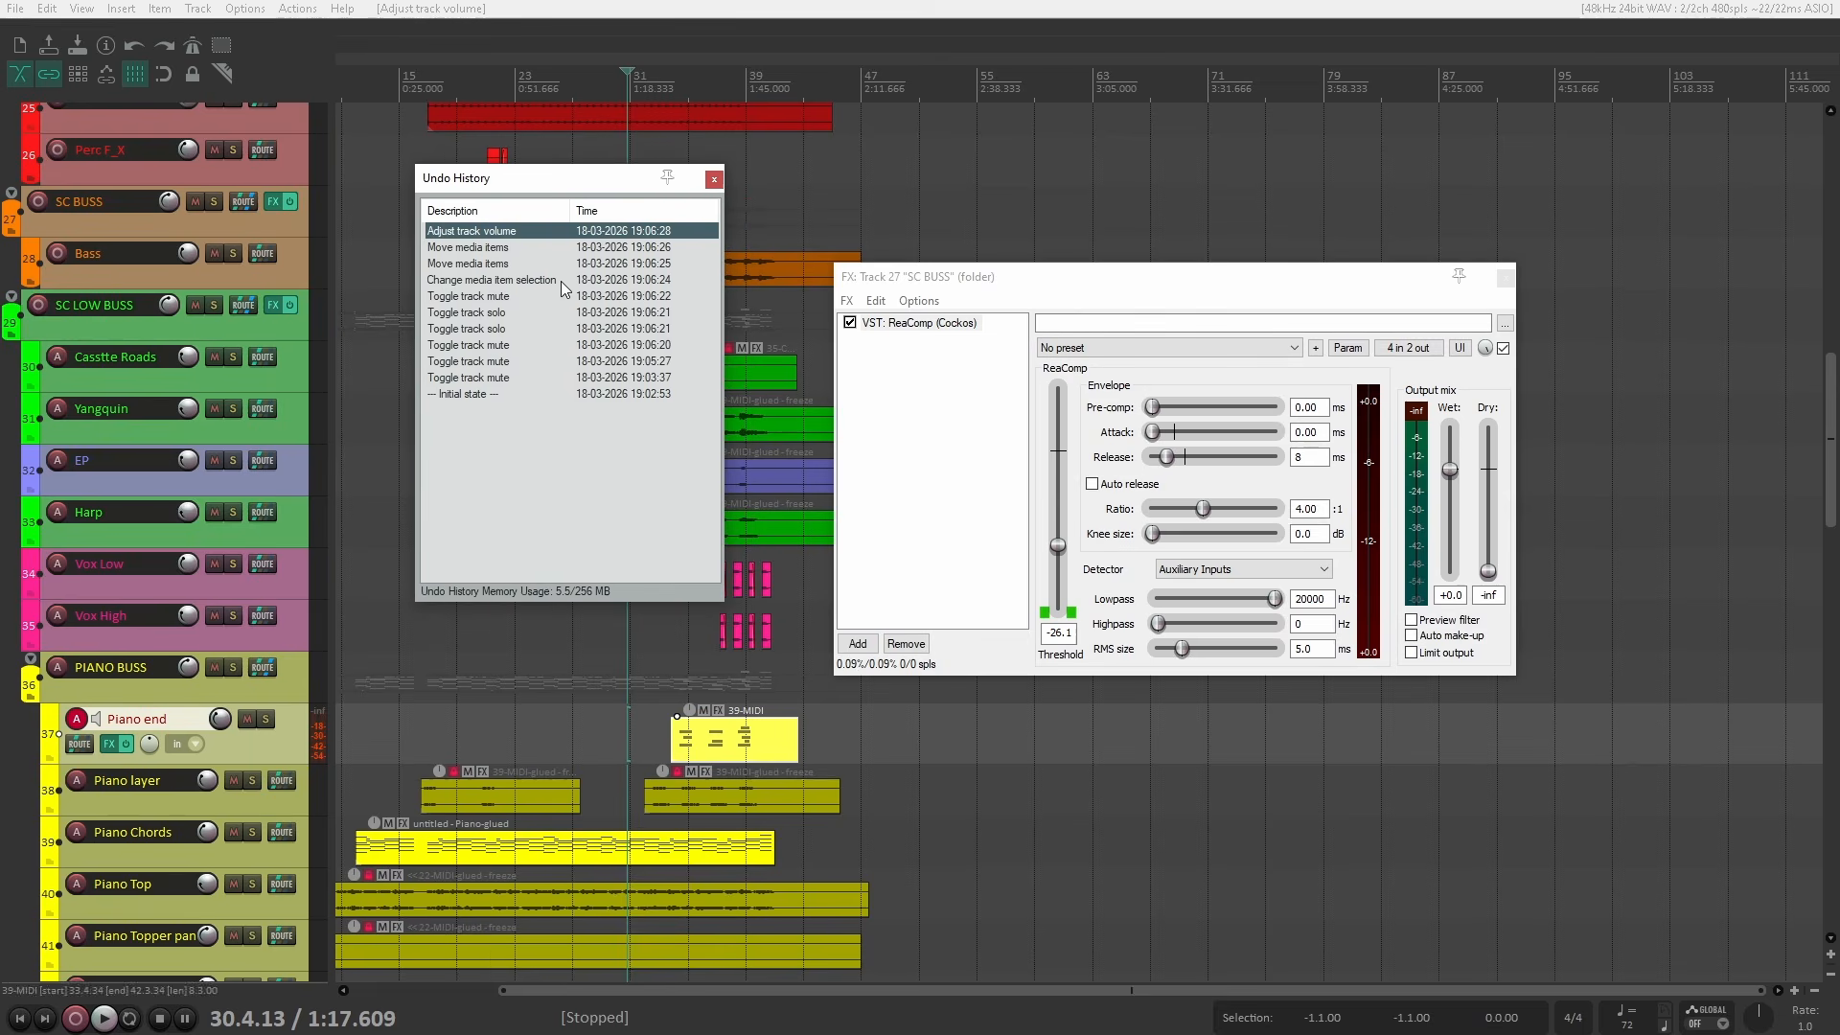
# Select the Piano Chords item and close the SC BUSS track's FX window.
pyautogui.click(596, 847)
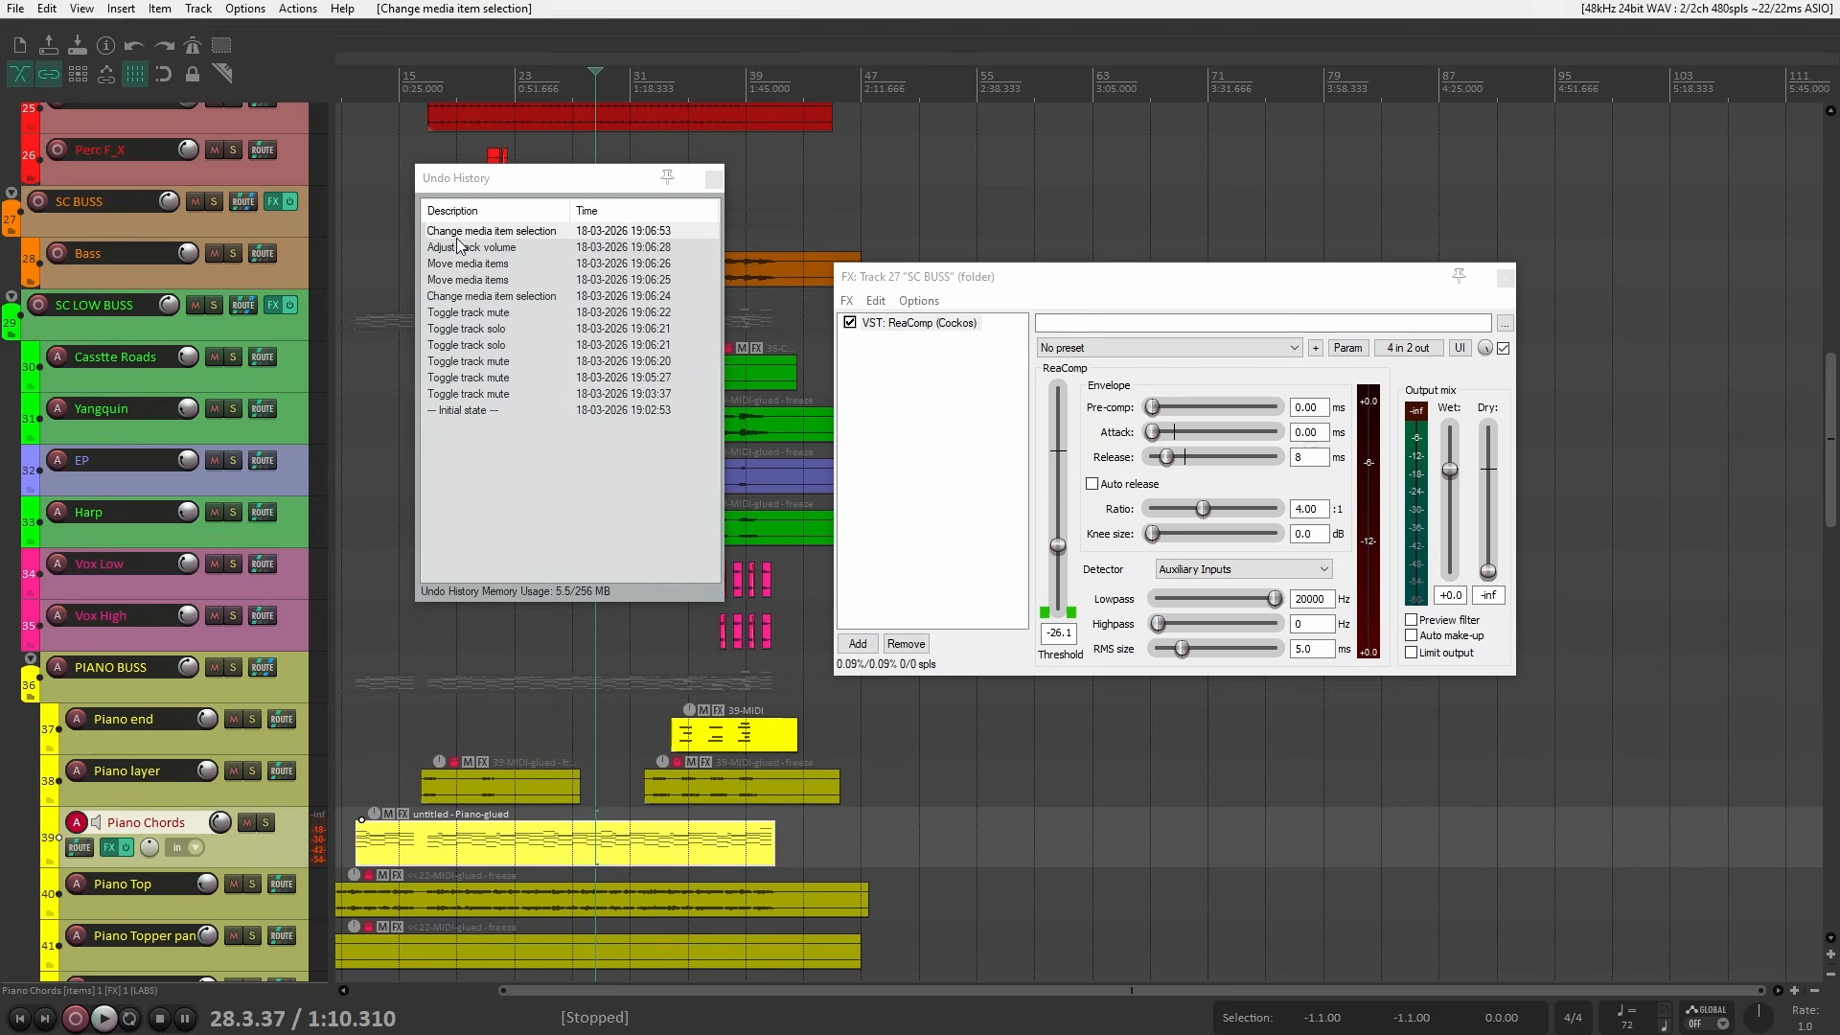
pyautogui.moveTo(1016, 283); pyautogui.dragTo(959, 275)
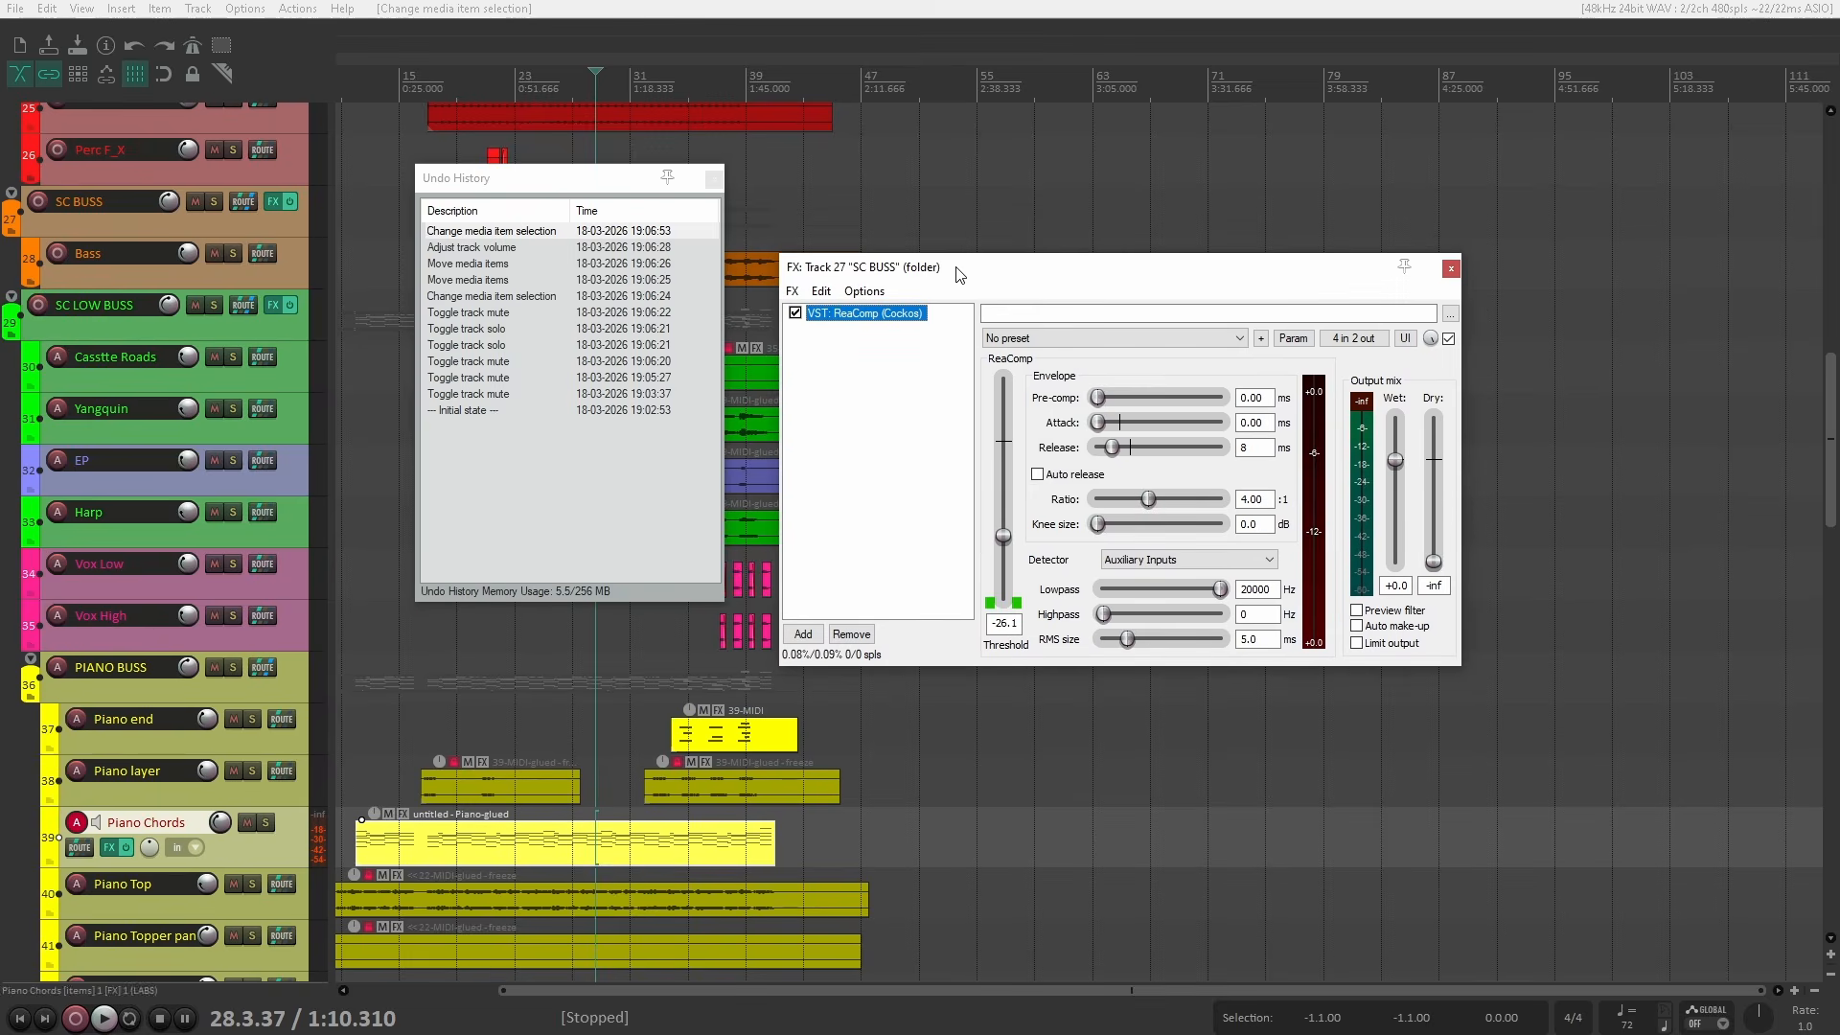
pyautogui.click(1449, 270)
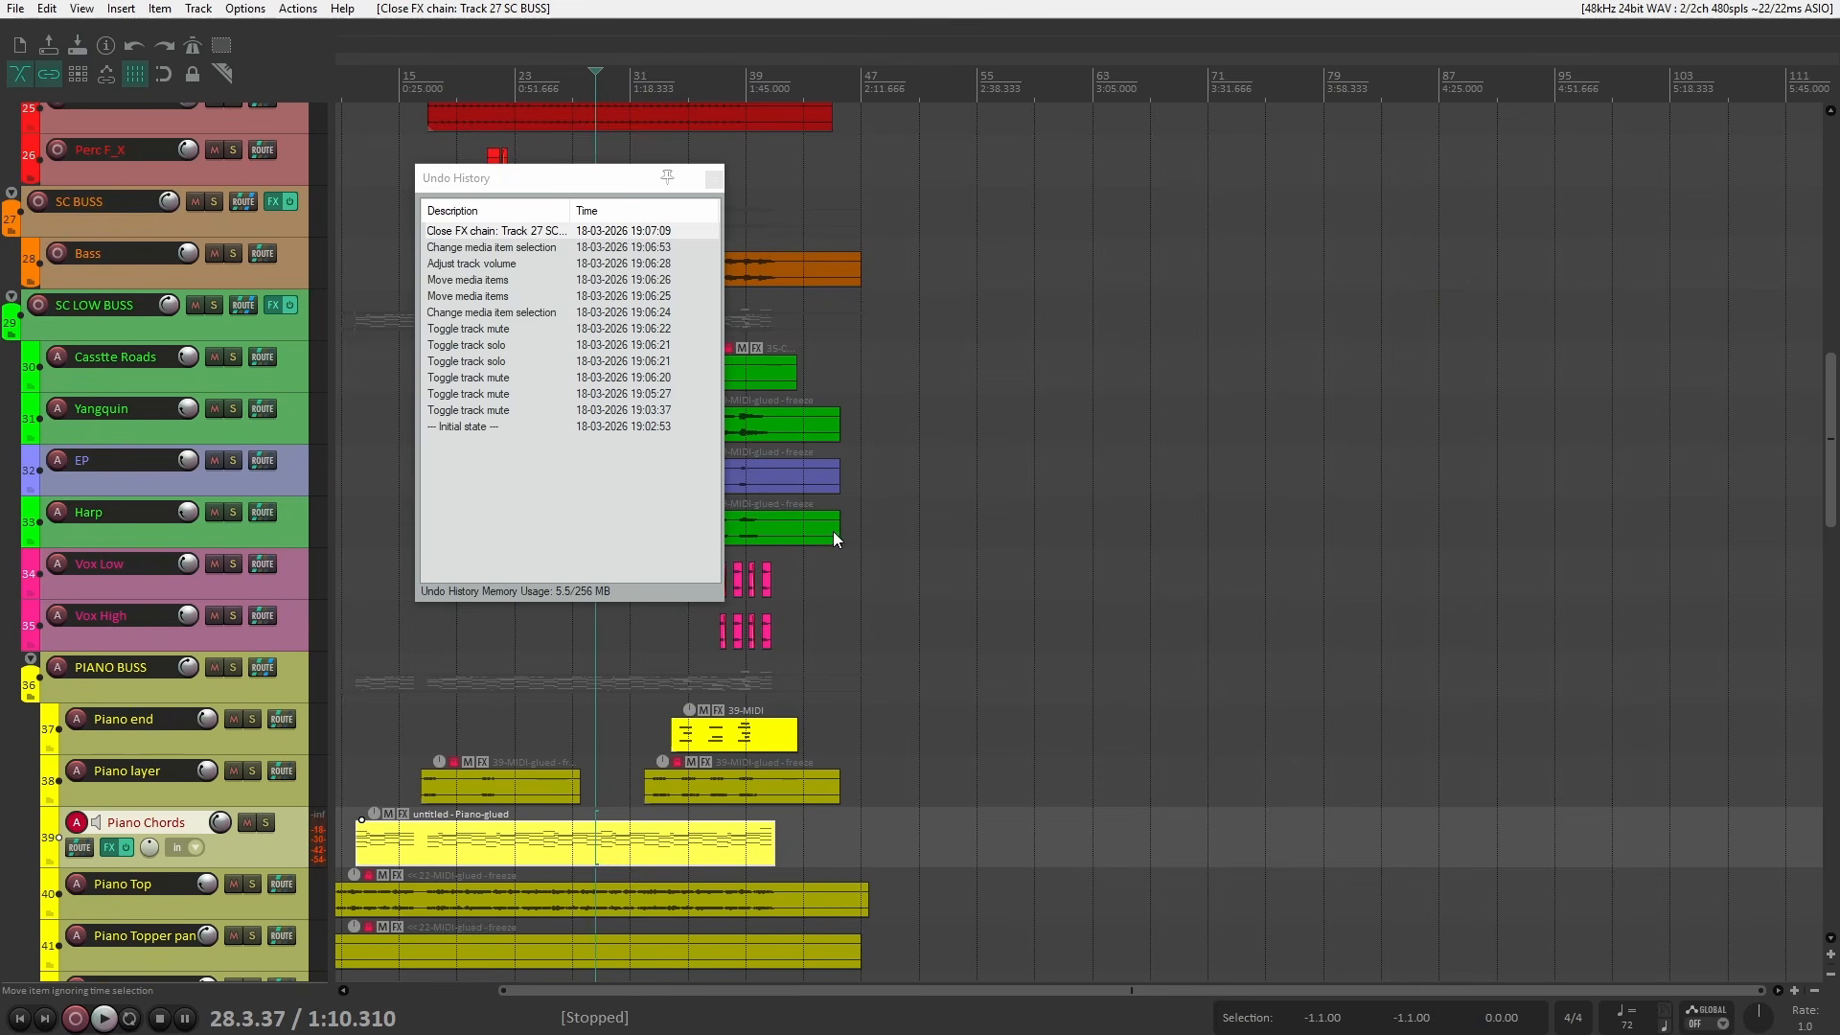
# Undo the recent actions and redo up to the latest Toggle track solo entry in the undo history.
pyautogui.hotkey('ctrl', 'z')
pyautogui.hotkey('ctrl', 'z')
pyautogui.hotkey('ctrl', 'z')
pyautogui.hotkey('ctrl', 'z')
pyautogui.hotkey('ctrl', 'z')
pyautogui.hotkey('ctrl', 'z')
pyautogui.hotkey('ctrl', 'z')
pyautogui.hotkey('ctrl', 'z')
pyautogui.hotkey('ctrl', 'z')
pyautogui.hotkey('ctrl', 'shift', 'z')
pyautogui.hotkey('ctrl', 'shift', 'z')
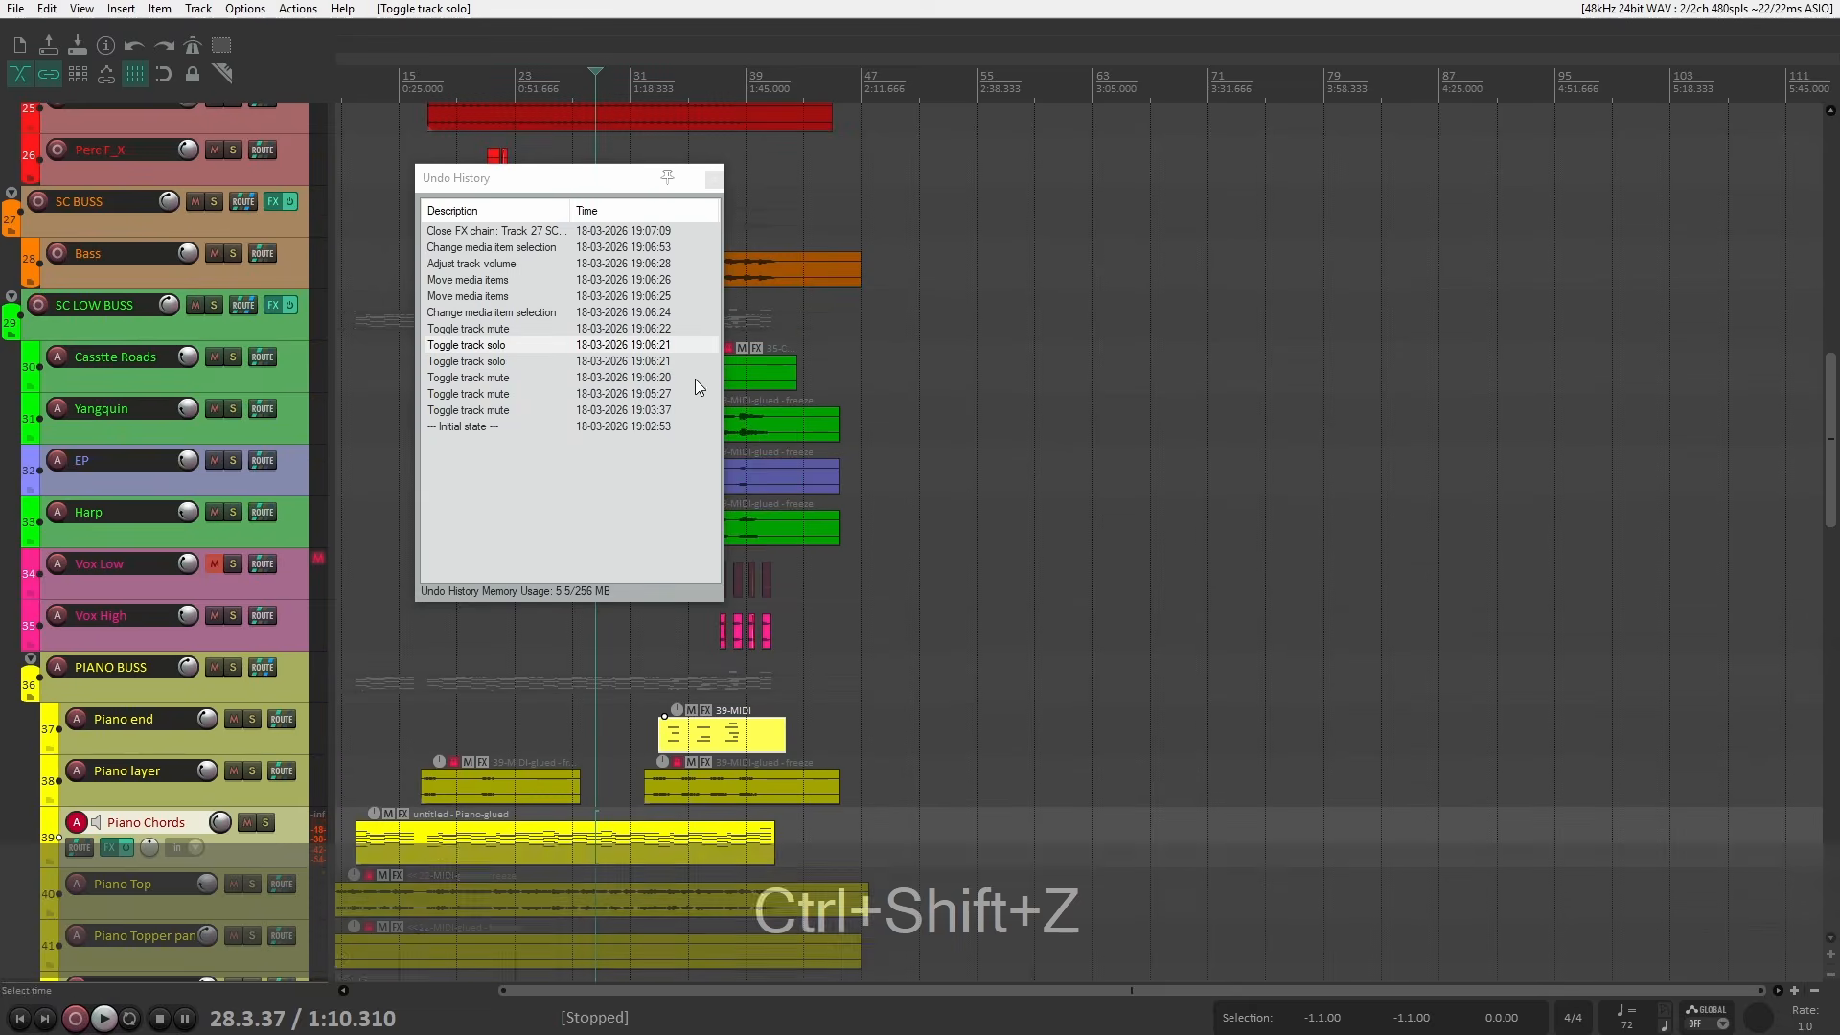
# Open and close the SC BUSS track's FX chain window.
pyautogui.click(270, 202)
pyautogui.click(1373, 144)
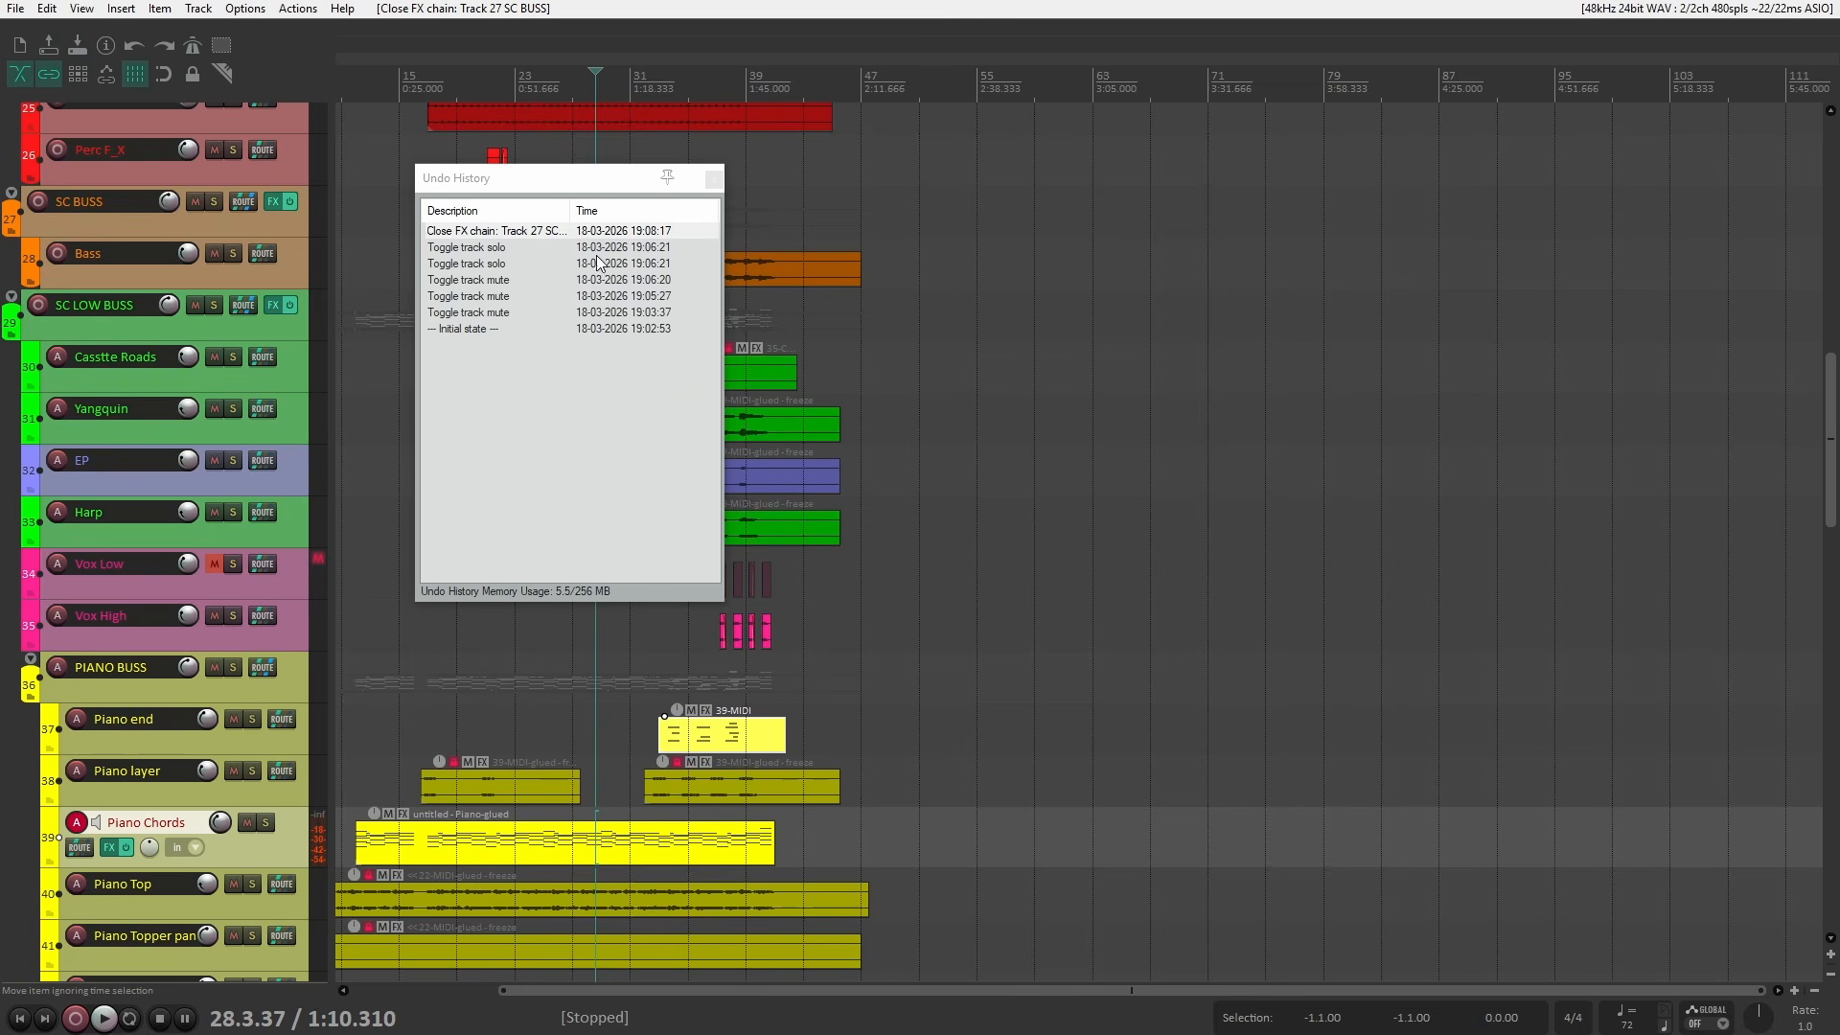
# Exclude item, time and MIDI event selections from the undo history in the Undo preferences.
pyautogui.hotkey('ctrl', 'p')
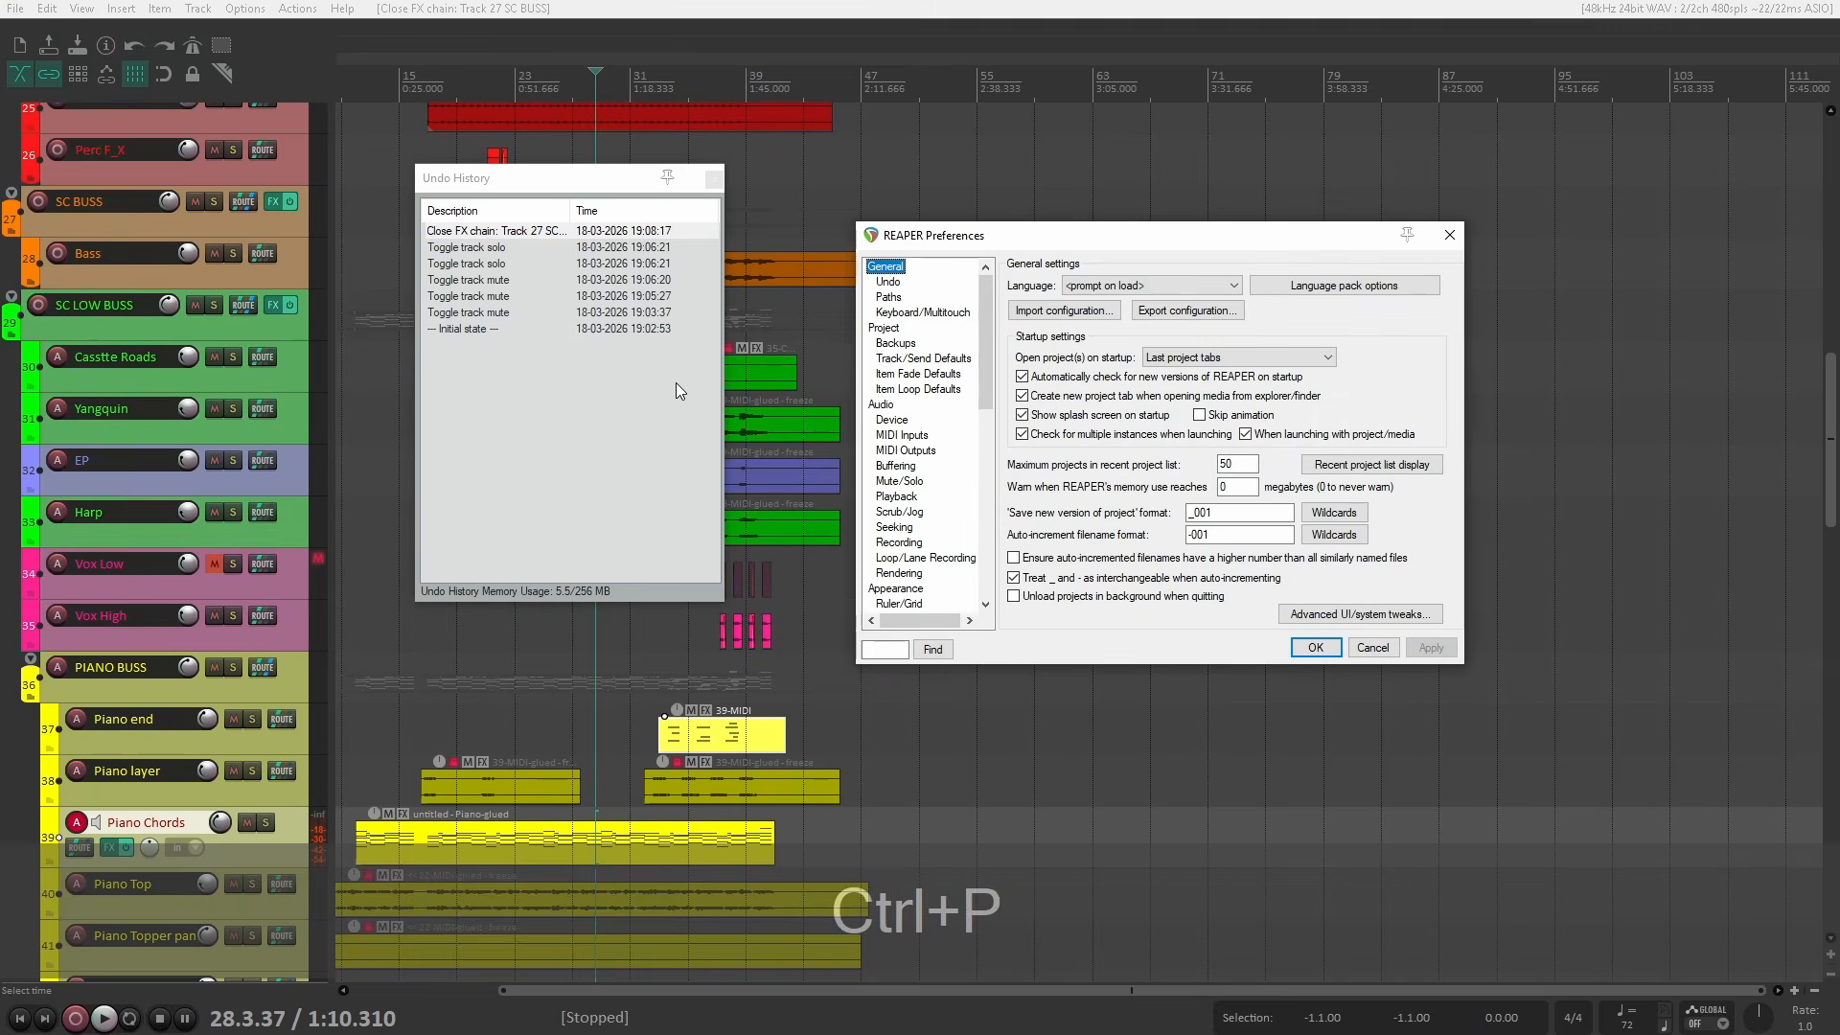
pyautogui.click(888, 282)
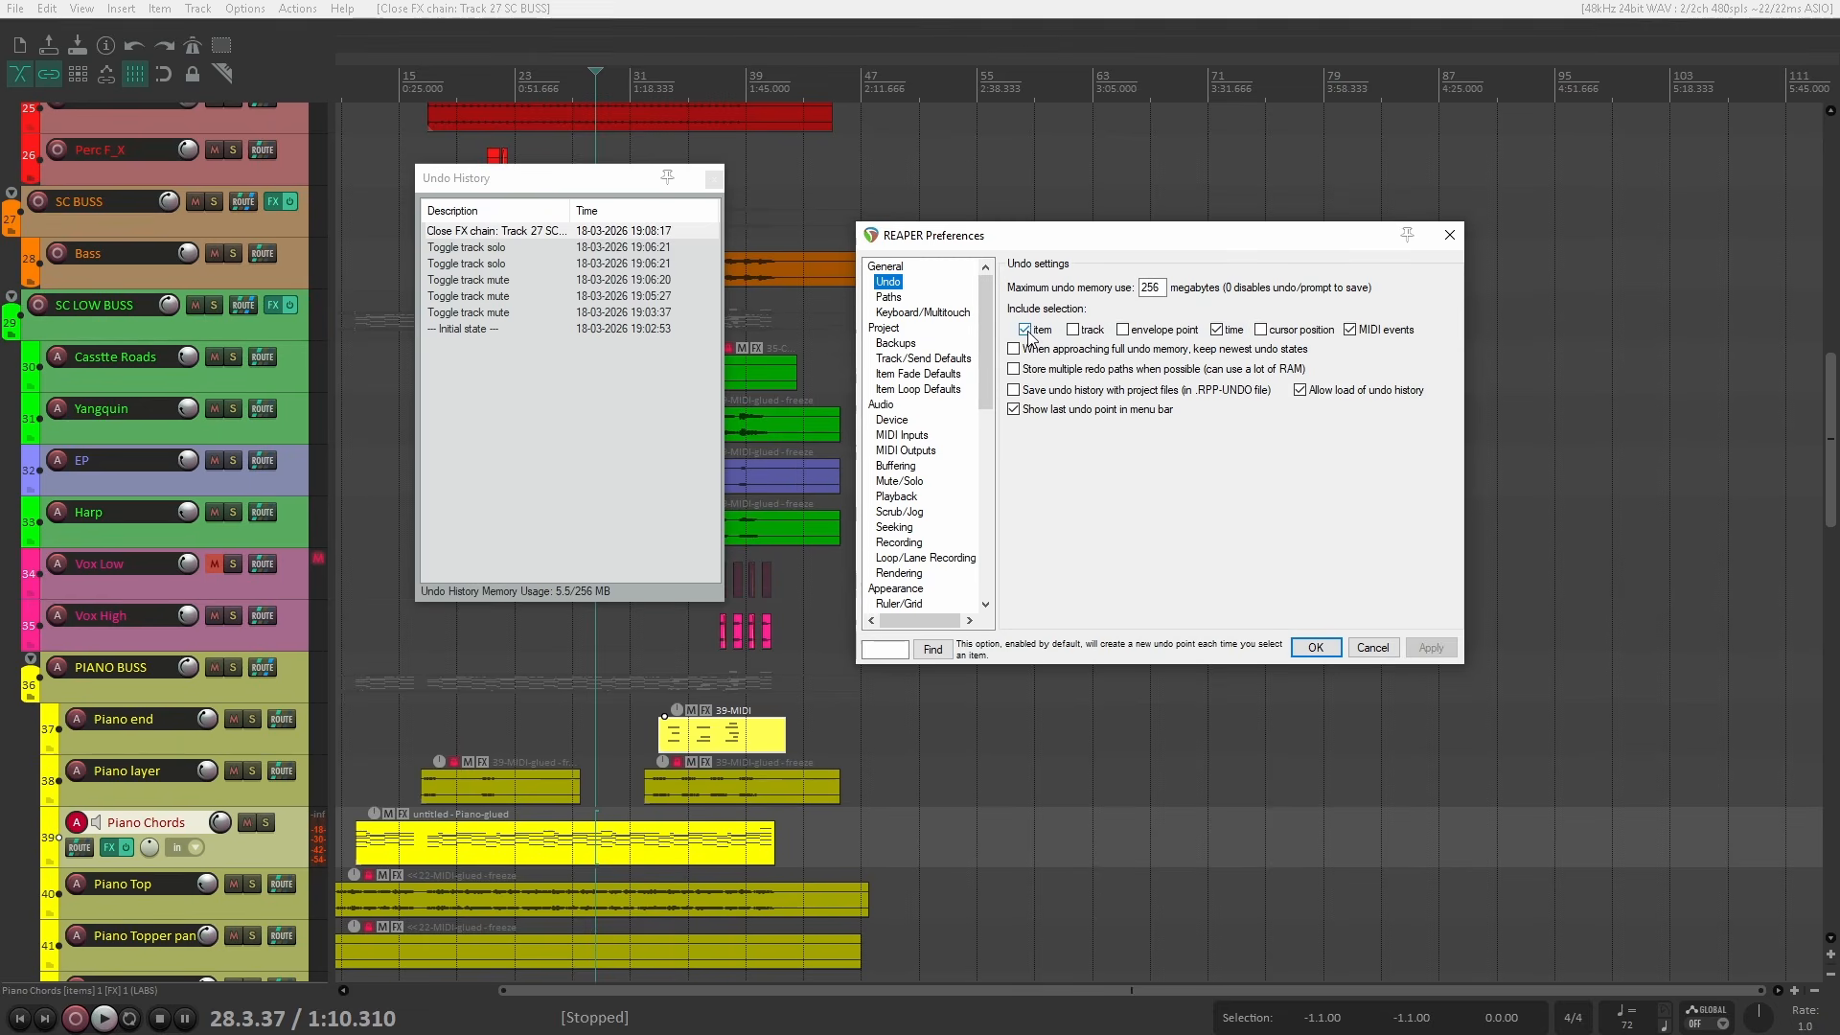
pyautogui.click(1024, 328)
pyautogui.click(1216, 328)
pyautogui.click(1350, 329)
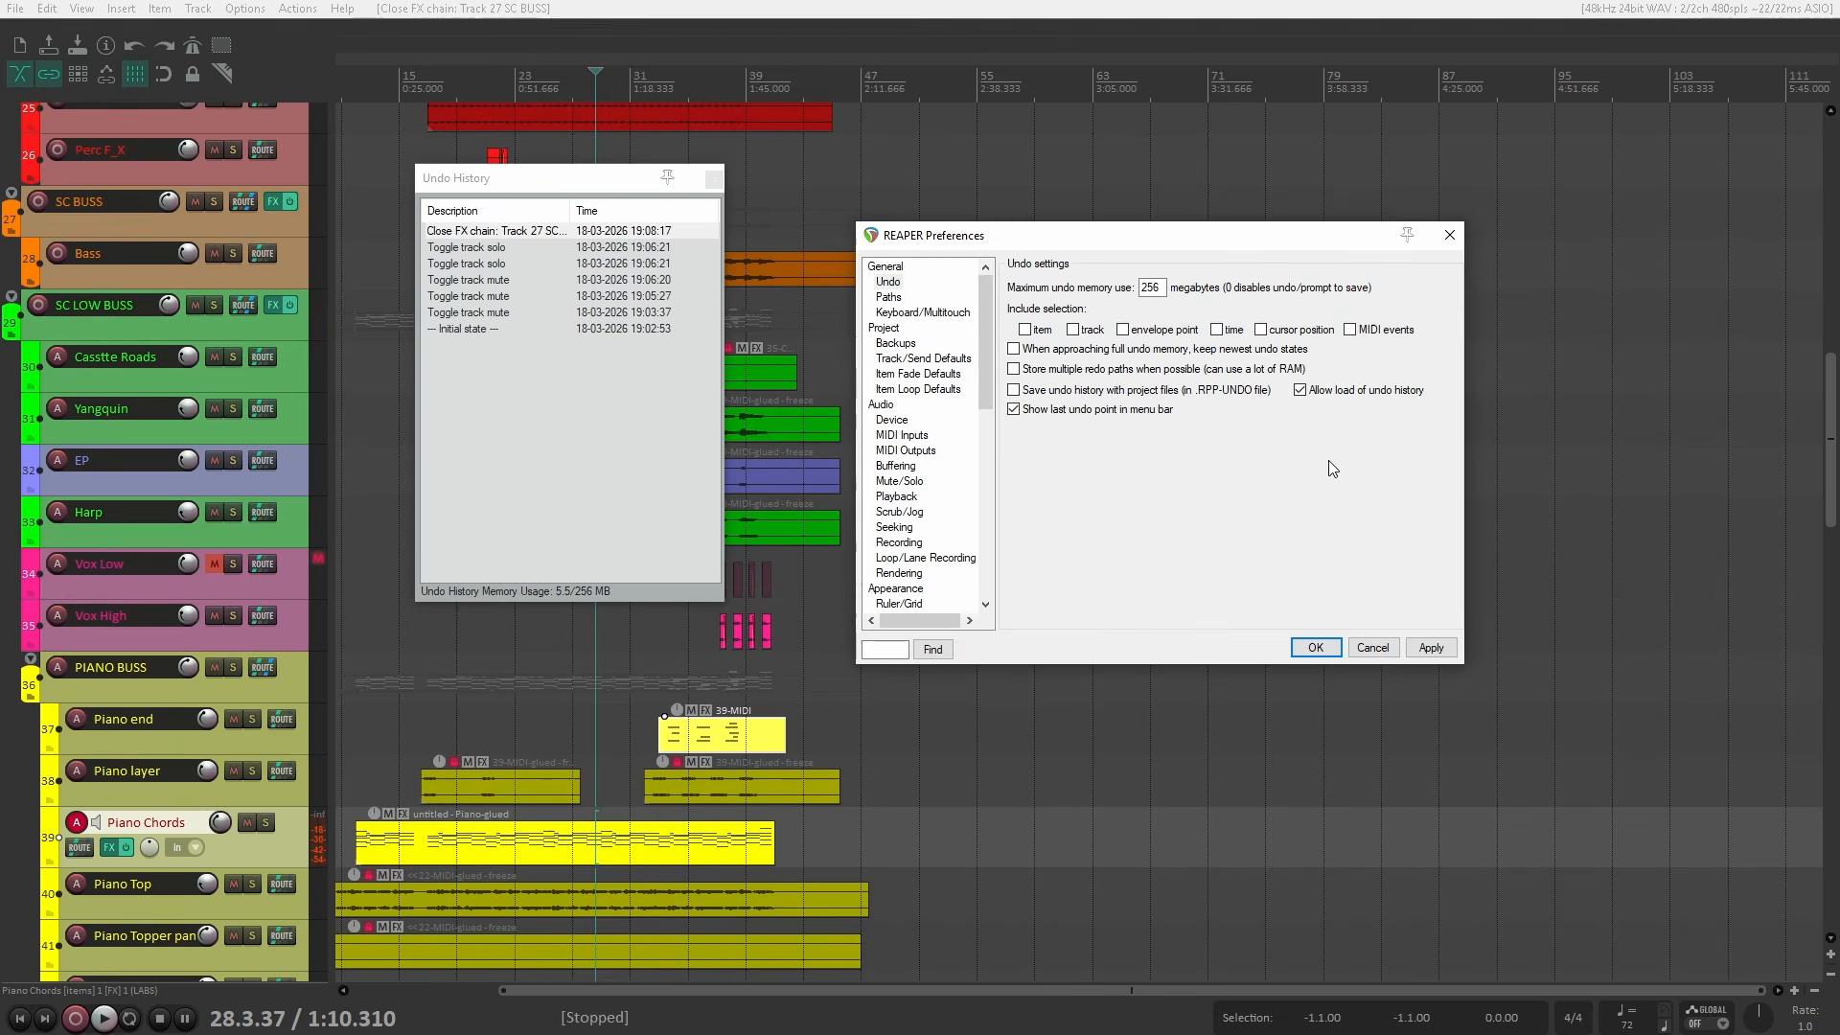
# Search the preferences for "undo points" and enable "Do not create undo points when closing FX windows" in the Plug-ins settings.
pyautogui.click(899, 650)
pyautogui.write('undo points')
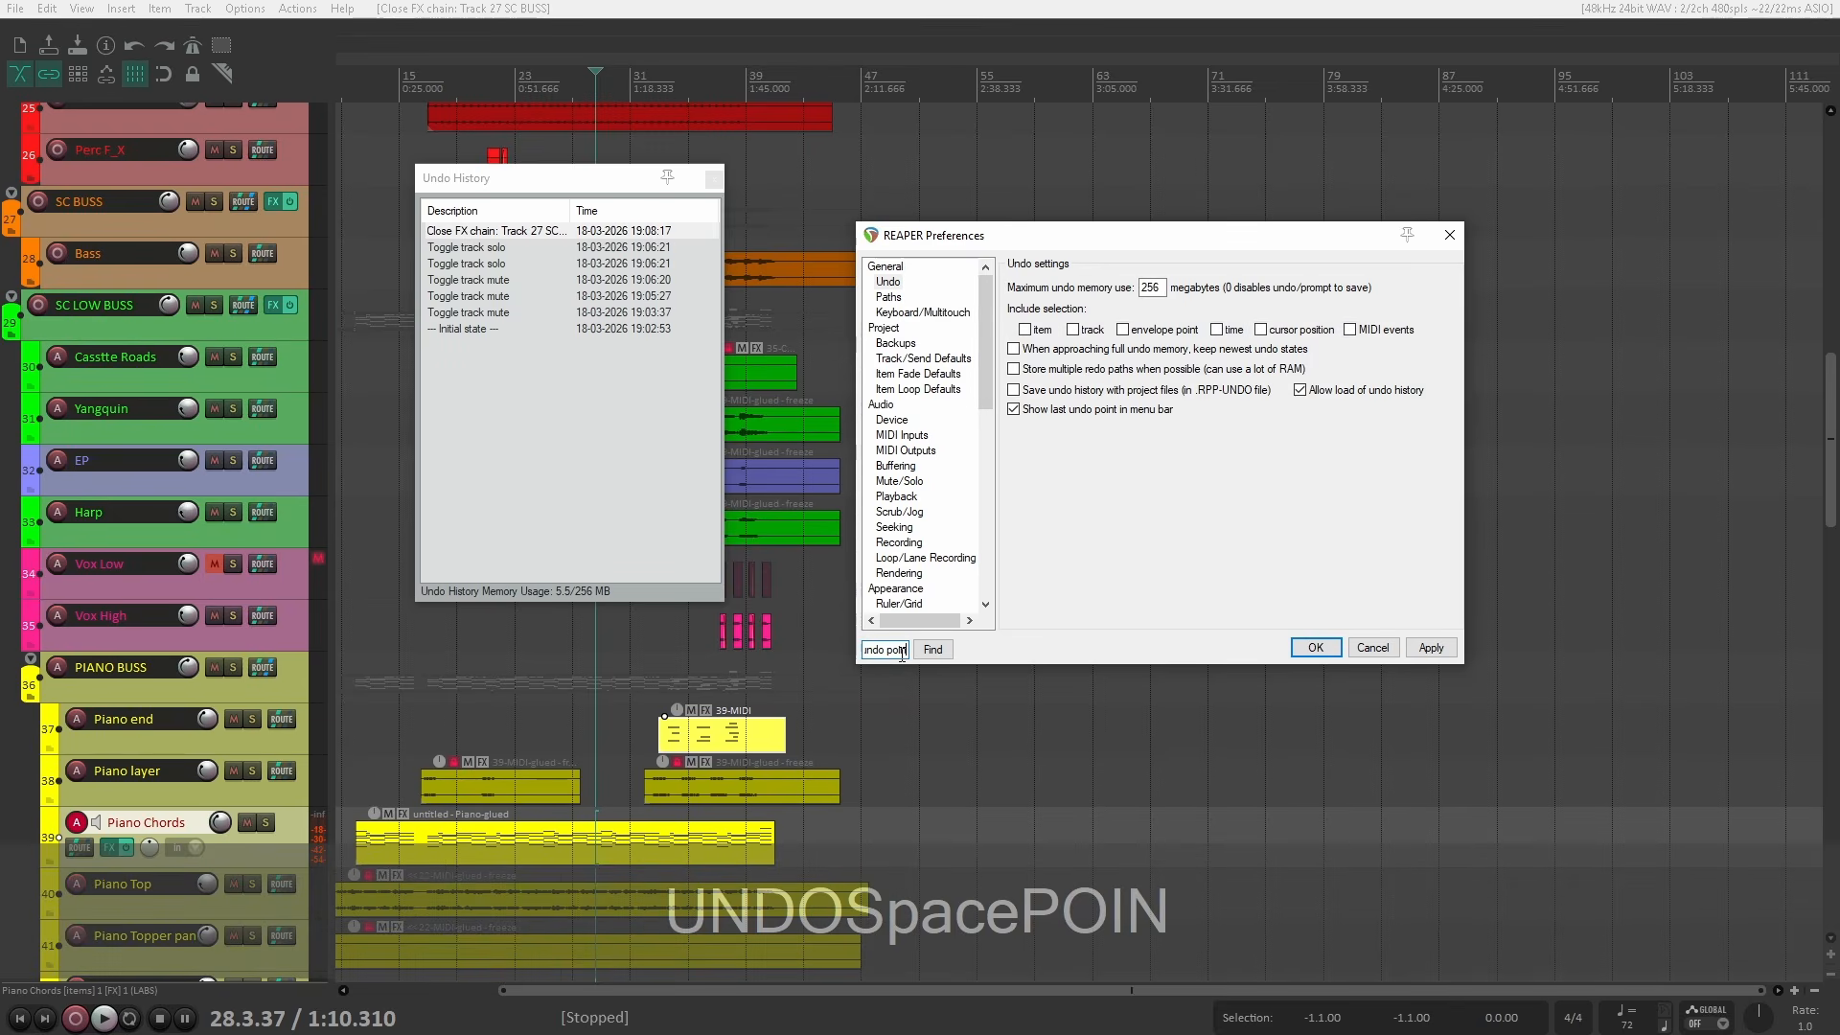
pyautogui.click(948, 654)
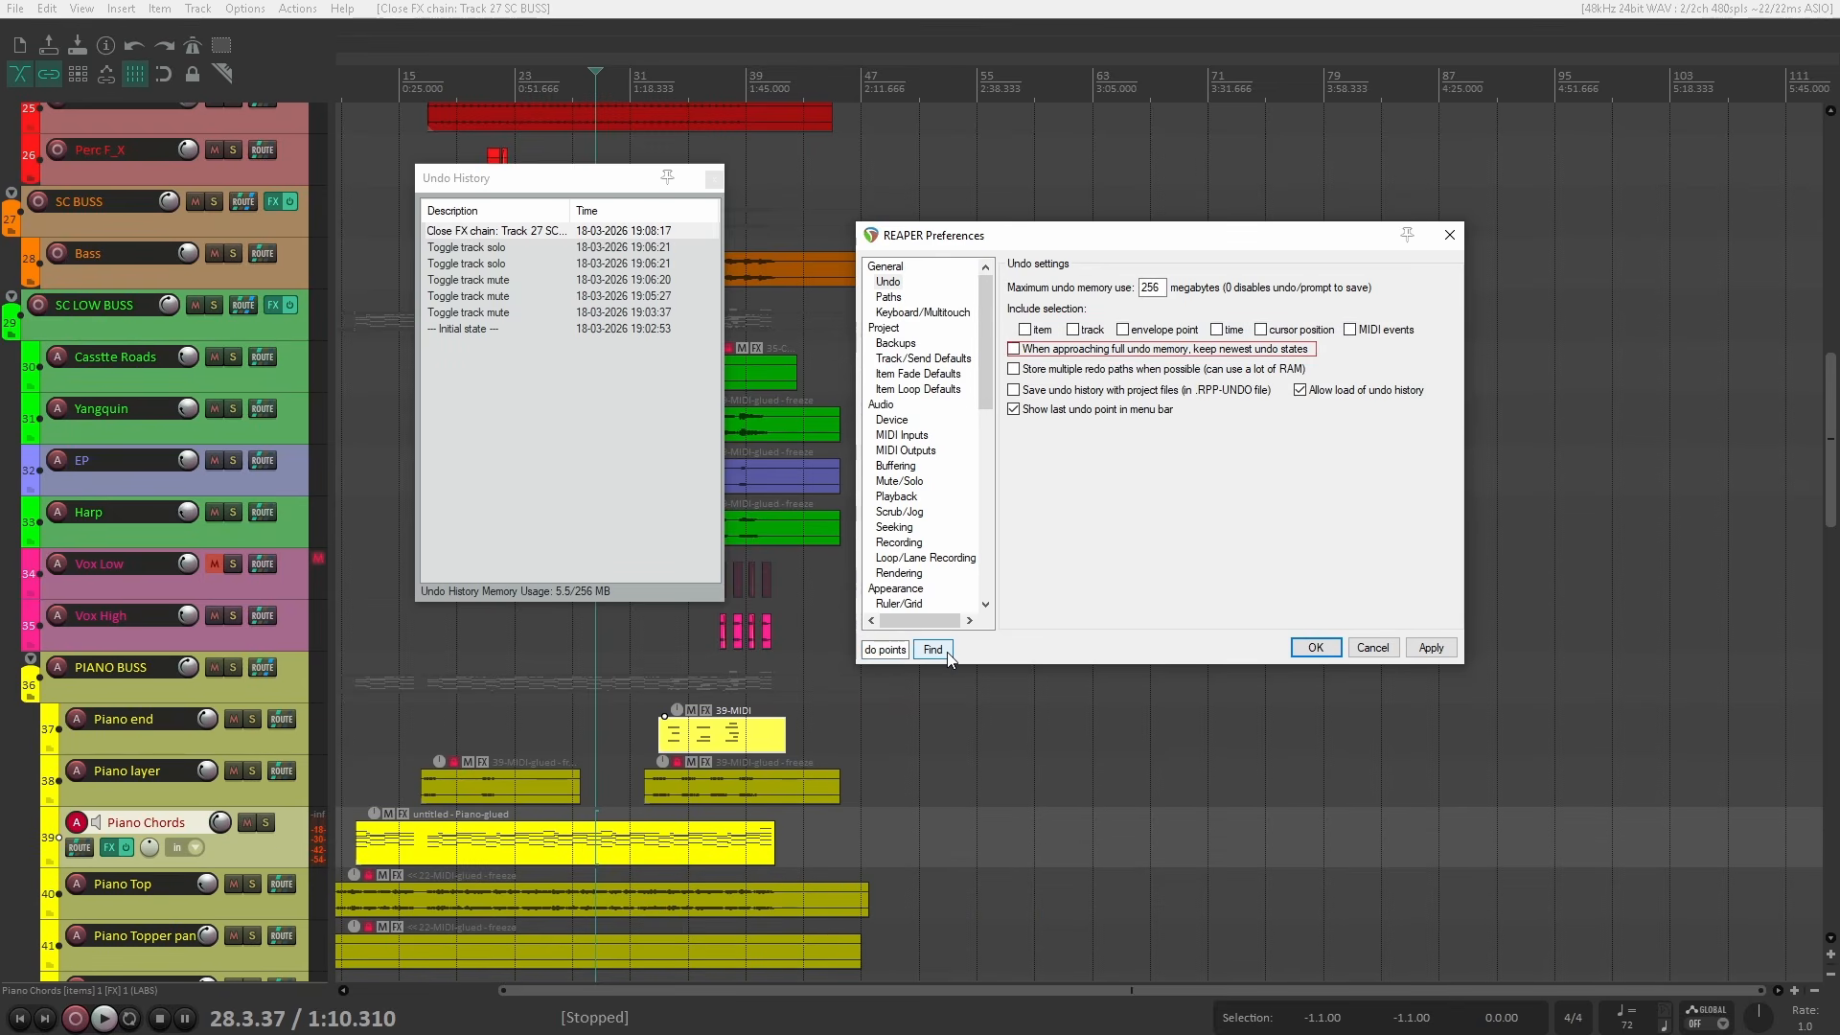
pyautogui.click(947, 654)
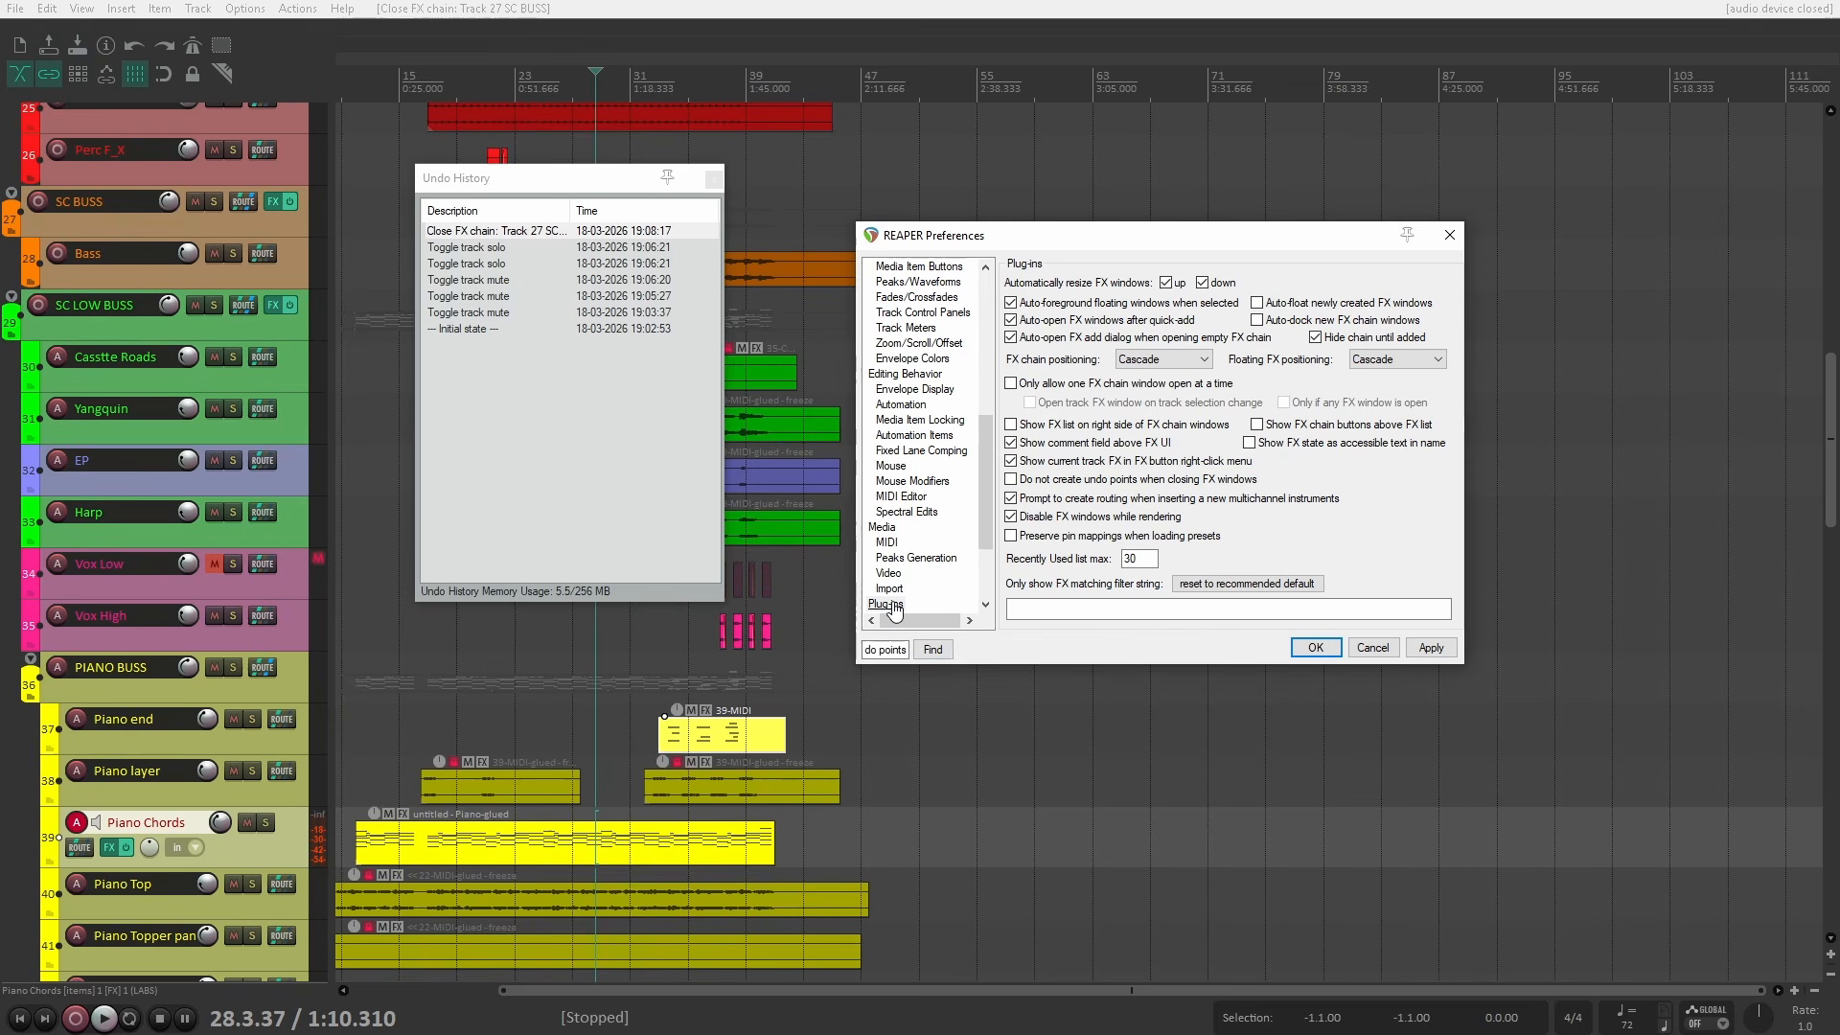
pyautogui.moveTo(1034, 488)
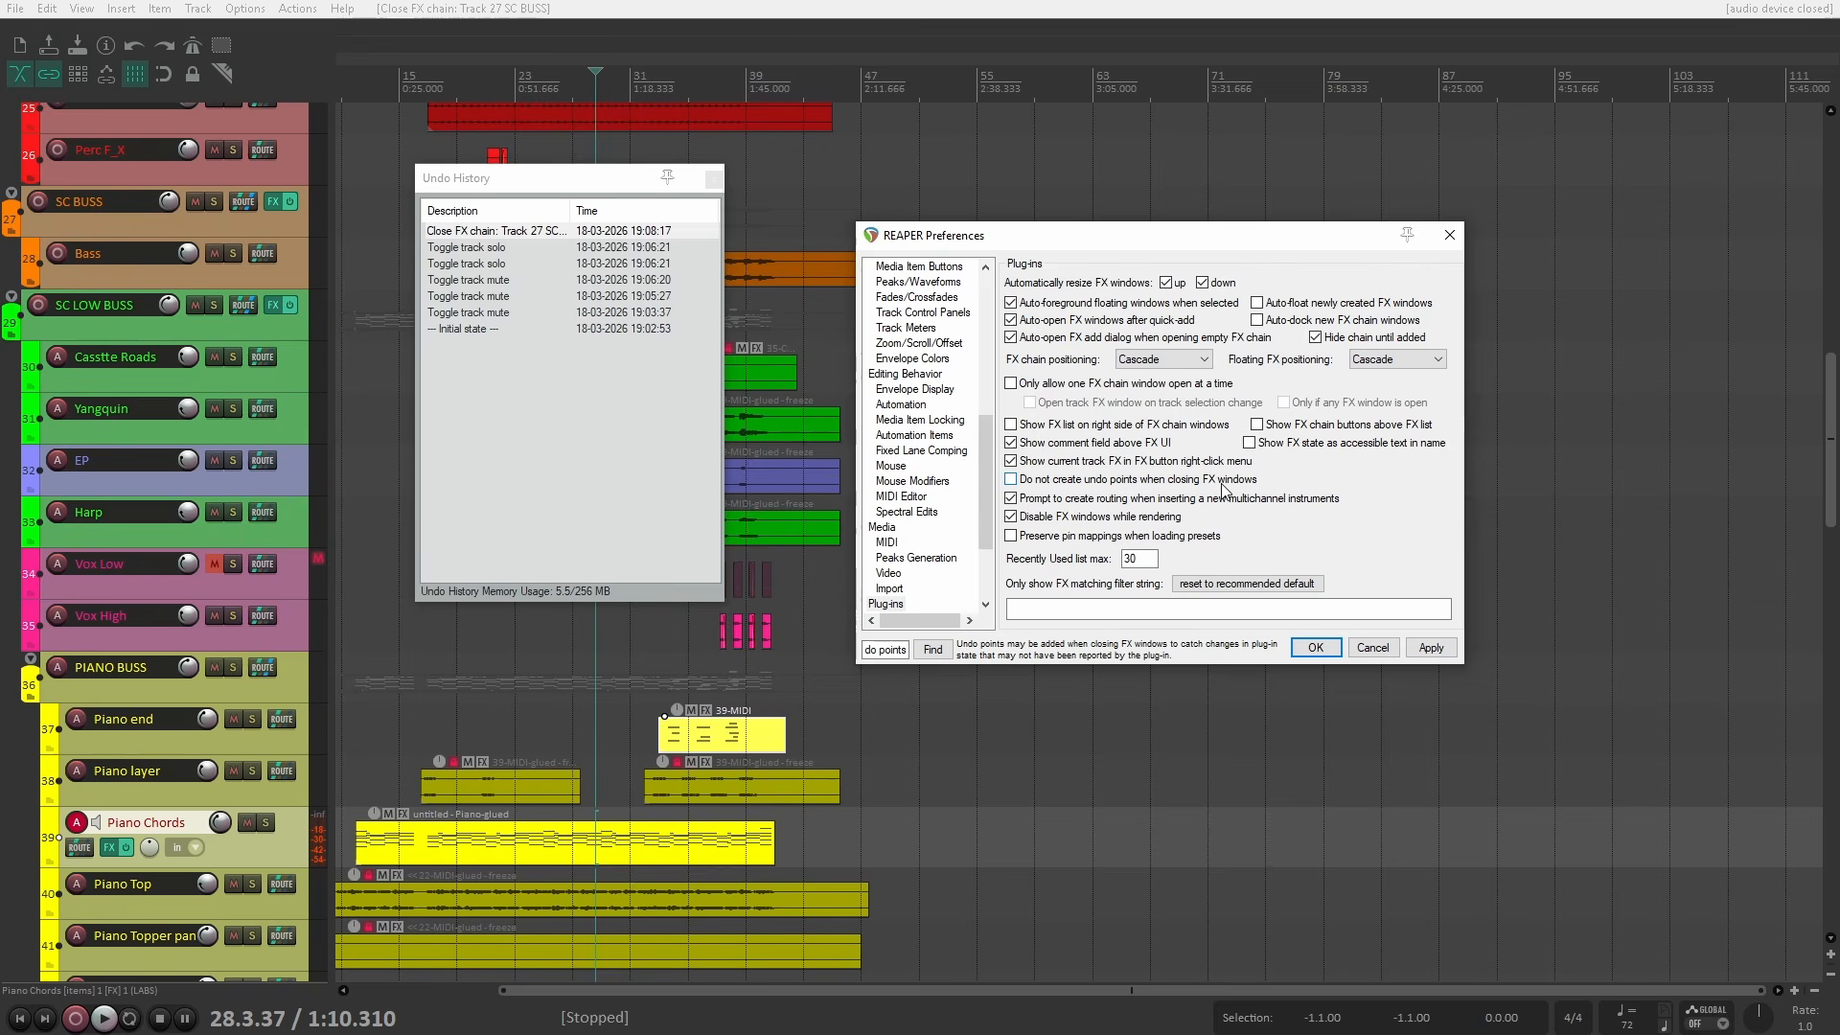
pyautogui.click(1014, 482)
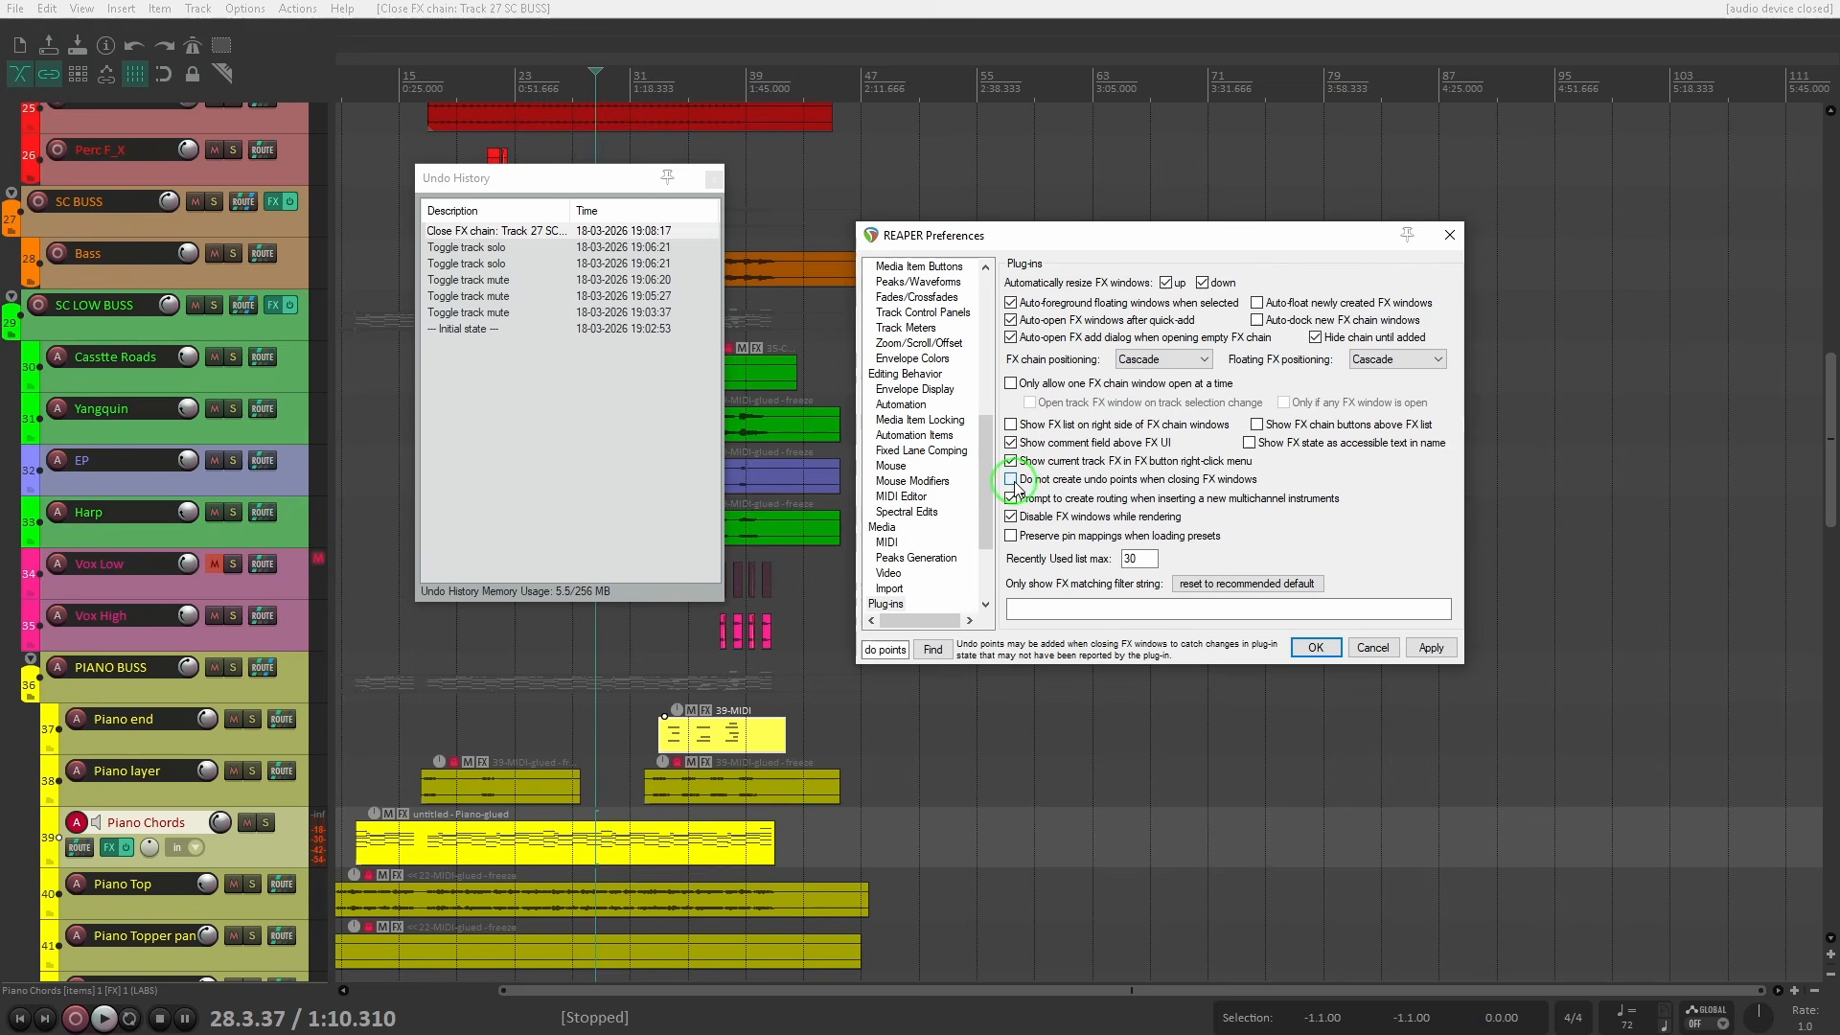
pyautogui.click(1431, 648)
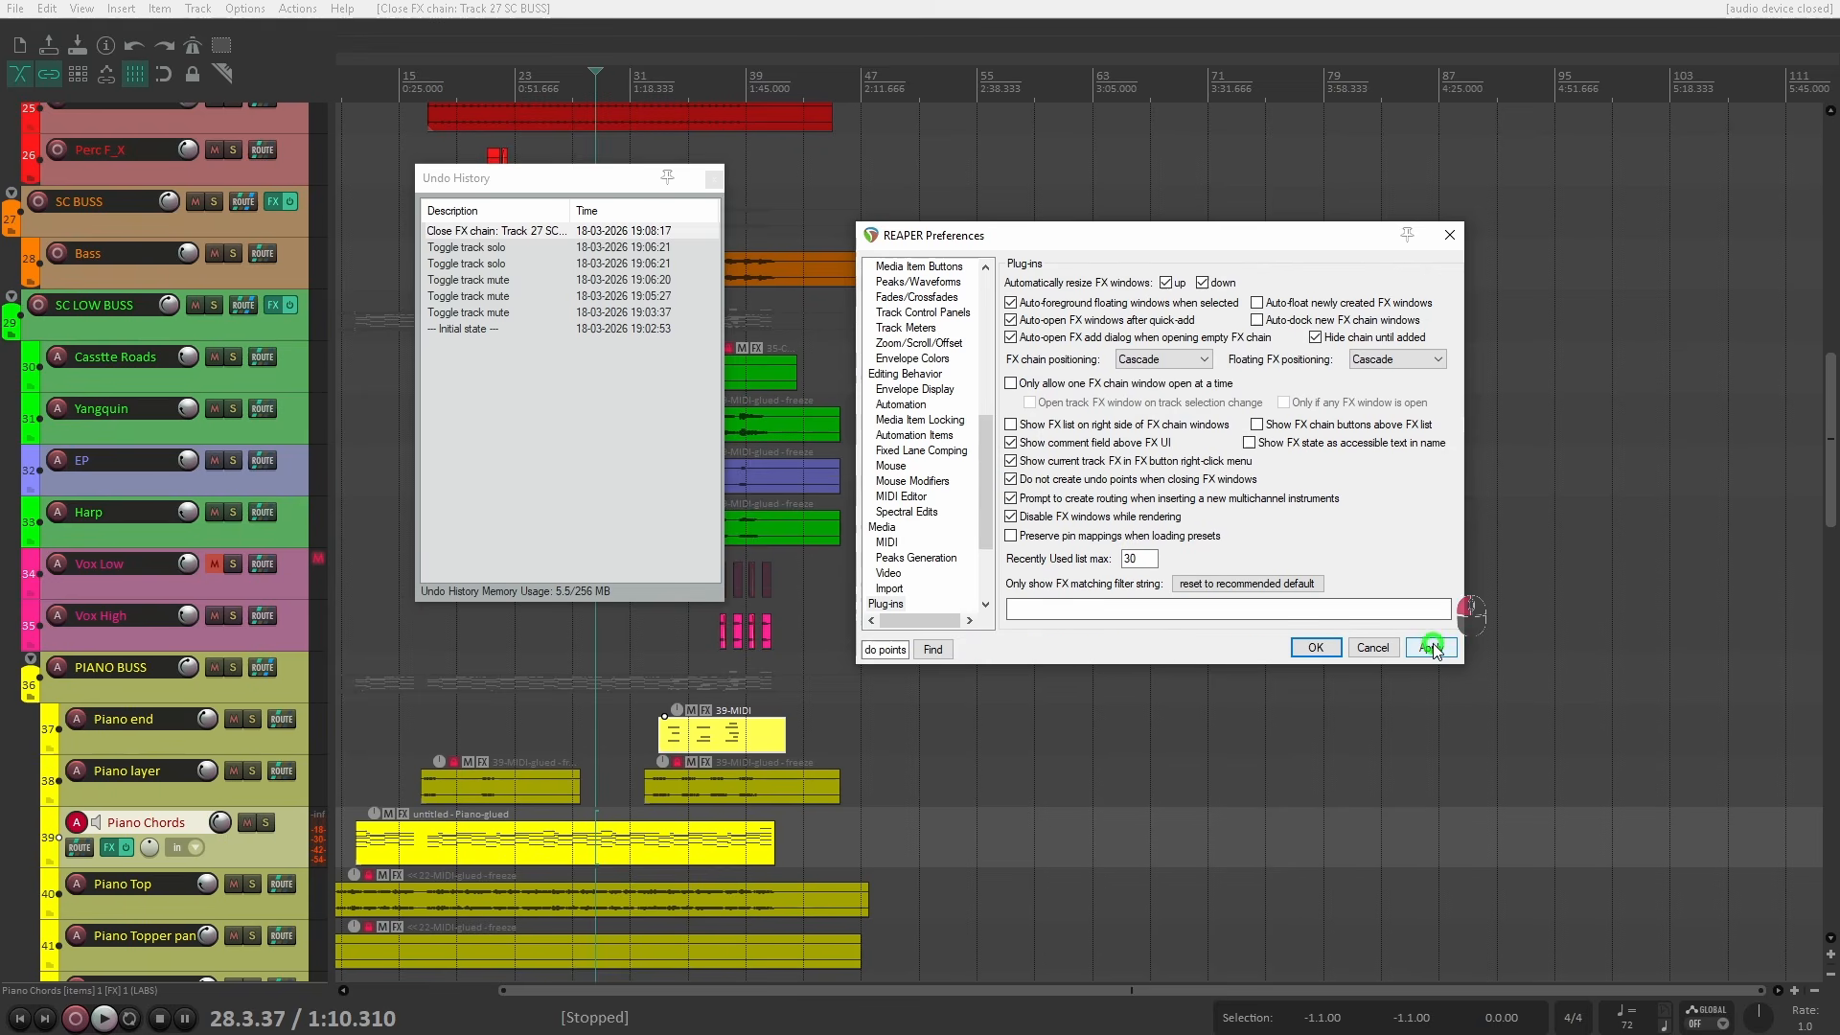
pyautogui.click(1315, 649)
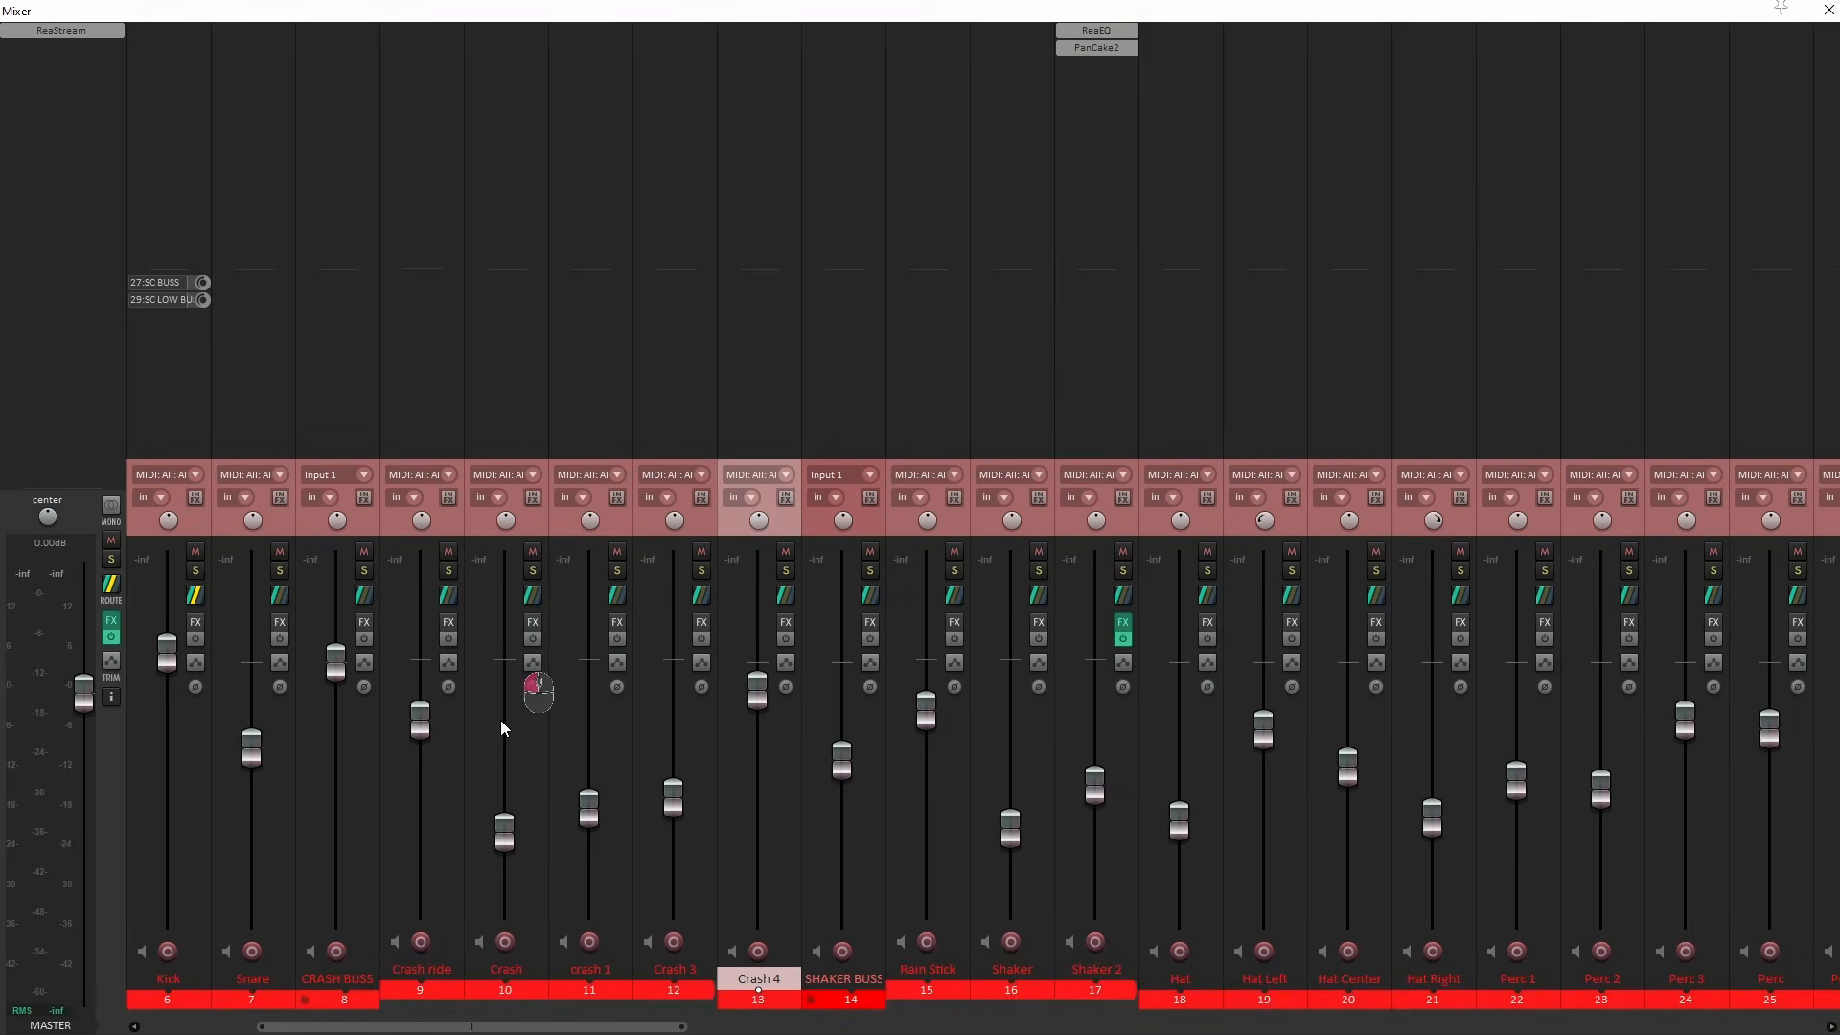
# Raise the Crash track's fader and lower the Crash ride track's fader in the mixer.
pyautogui.moveTo(500, 720)
pyautogui.mouseDown()
pyautogui.moveTo(505, 883)
pyautogui.moveTo(515, 744)
pyautogui.mouseUp()
pyautogui.click(419, 822)
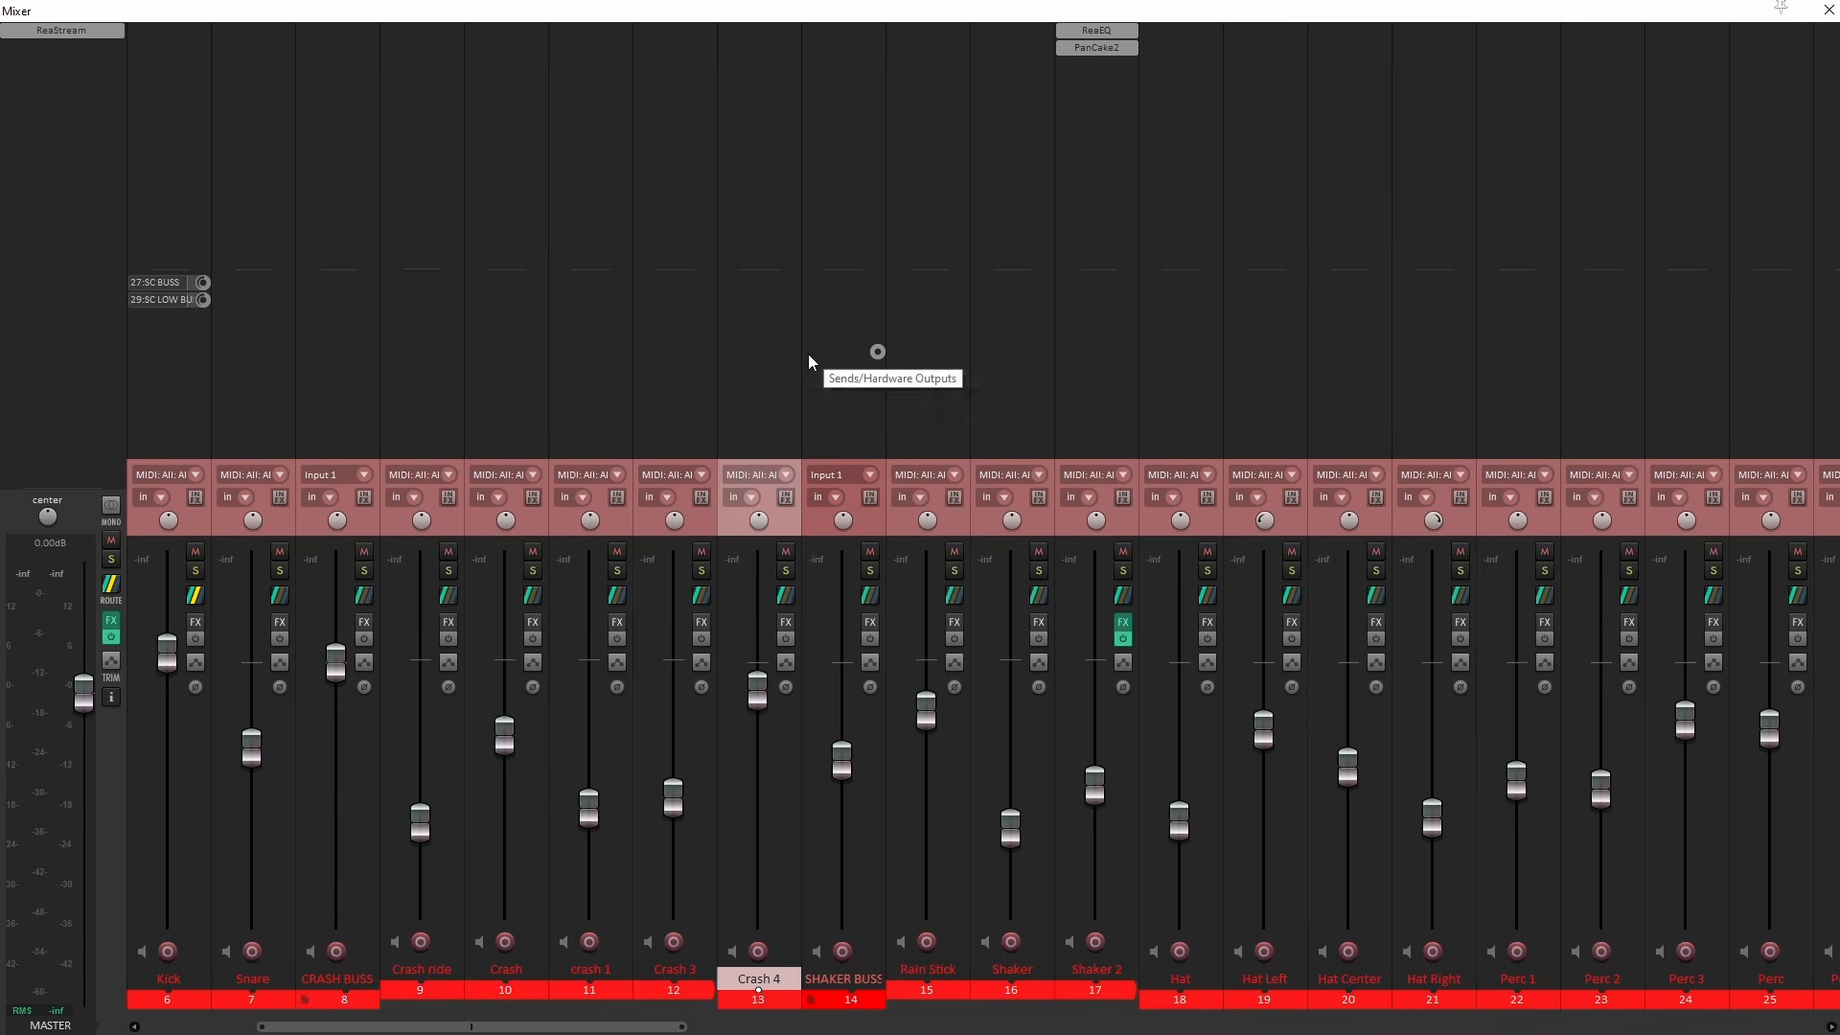
# Enable "Ignore mouse click unless directly on fader handle" in the Mouse preferences and test it on the crash 1 fader.
pyautogui.hotkey('ctrl', 'p')
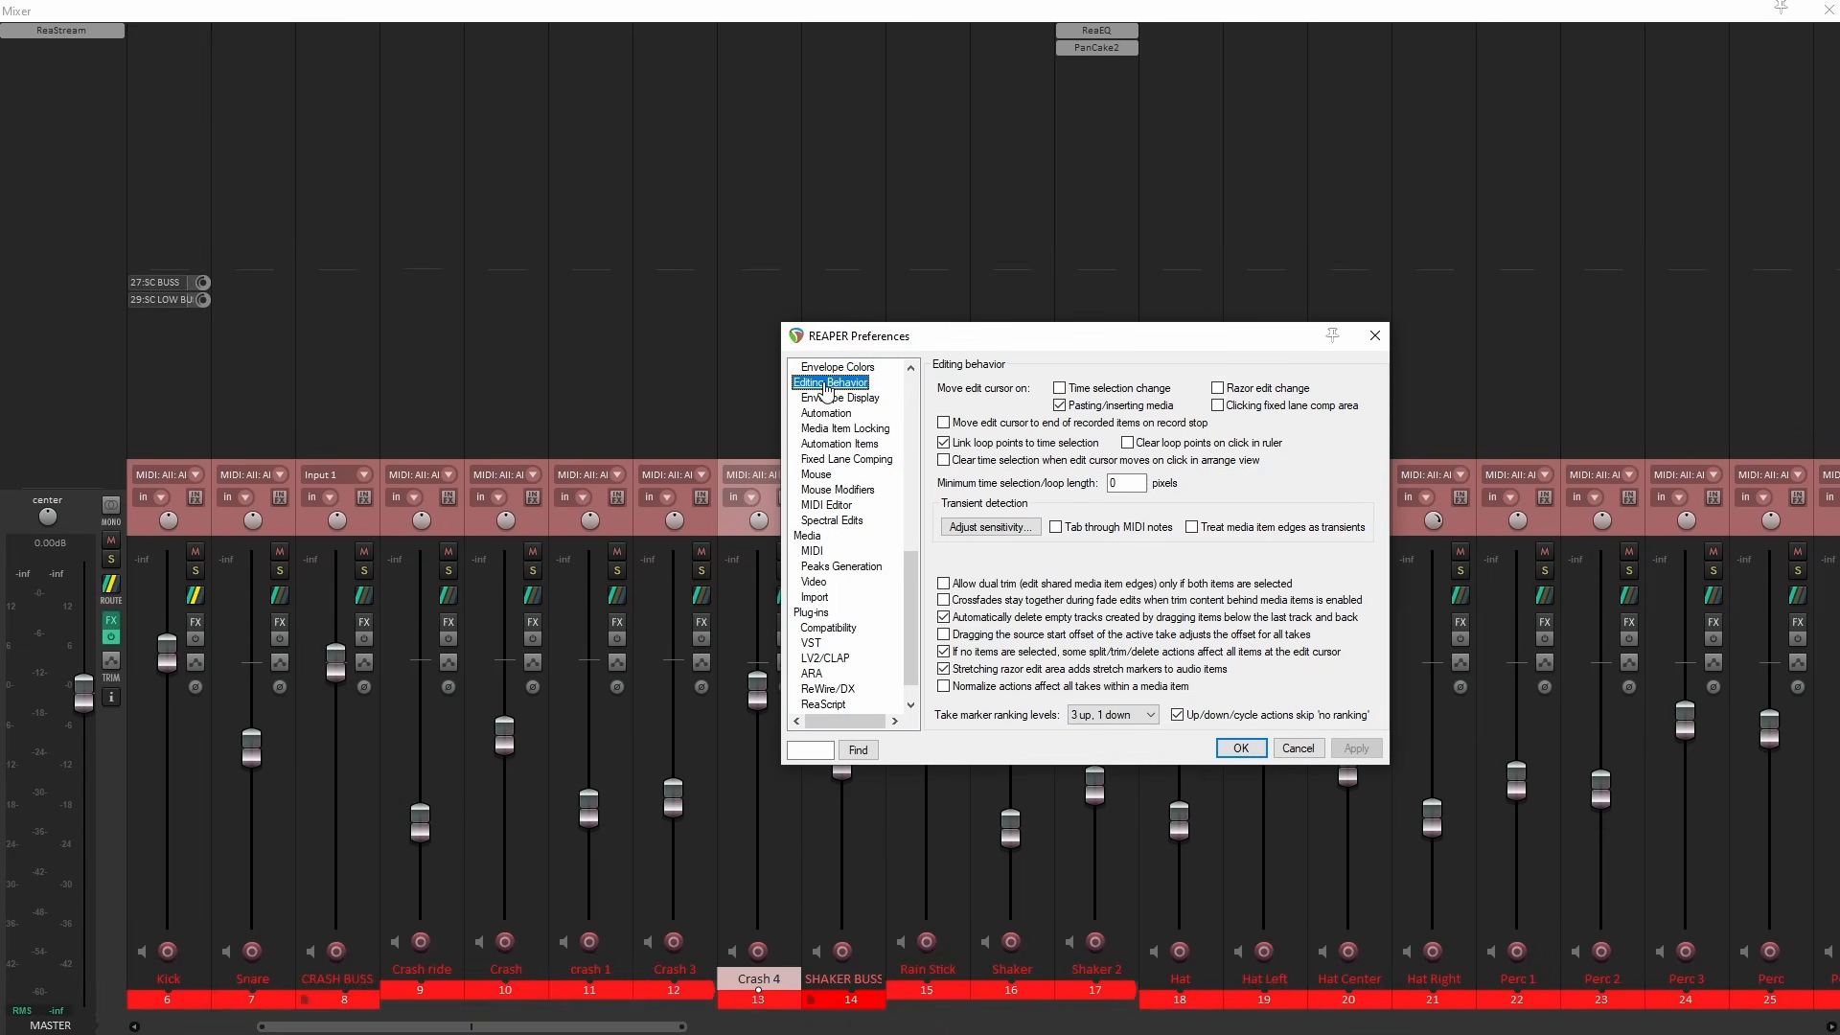
pyautogui.click(830, 475)
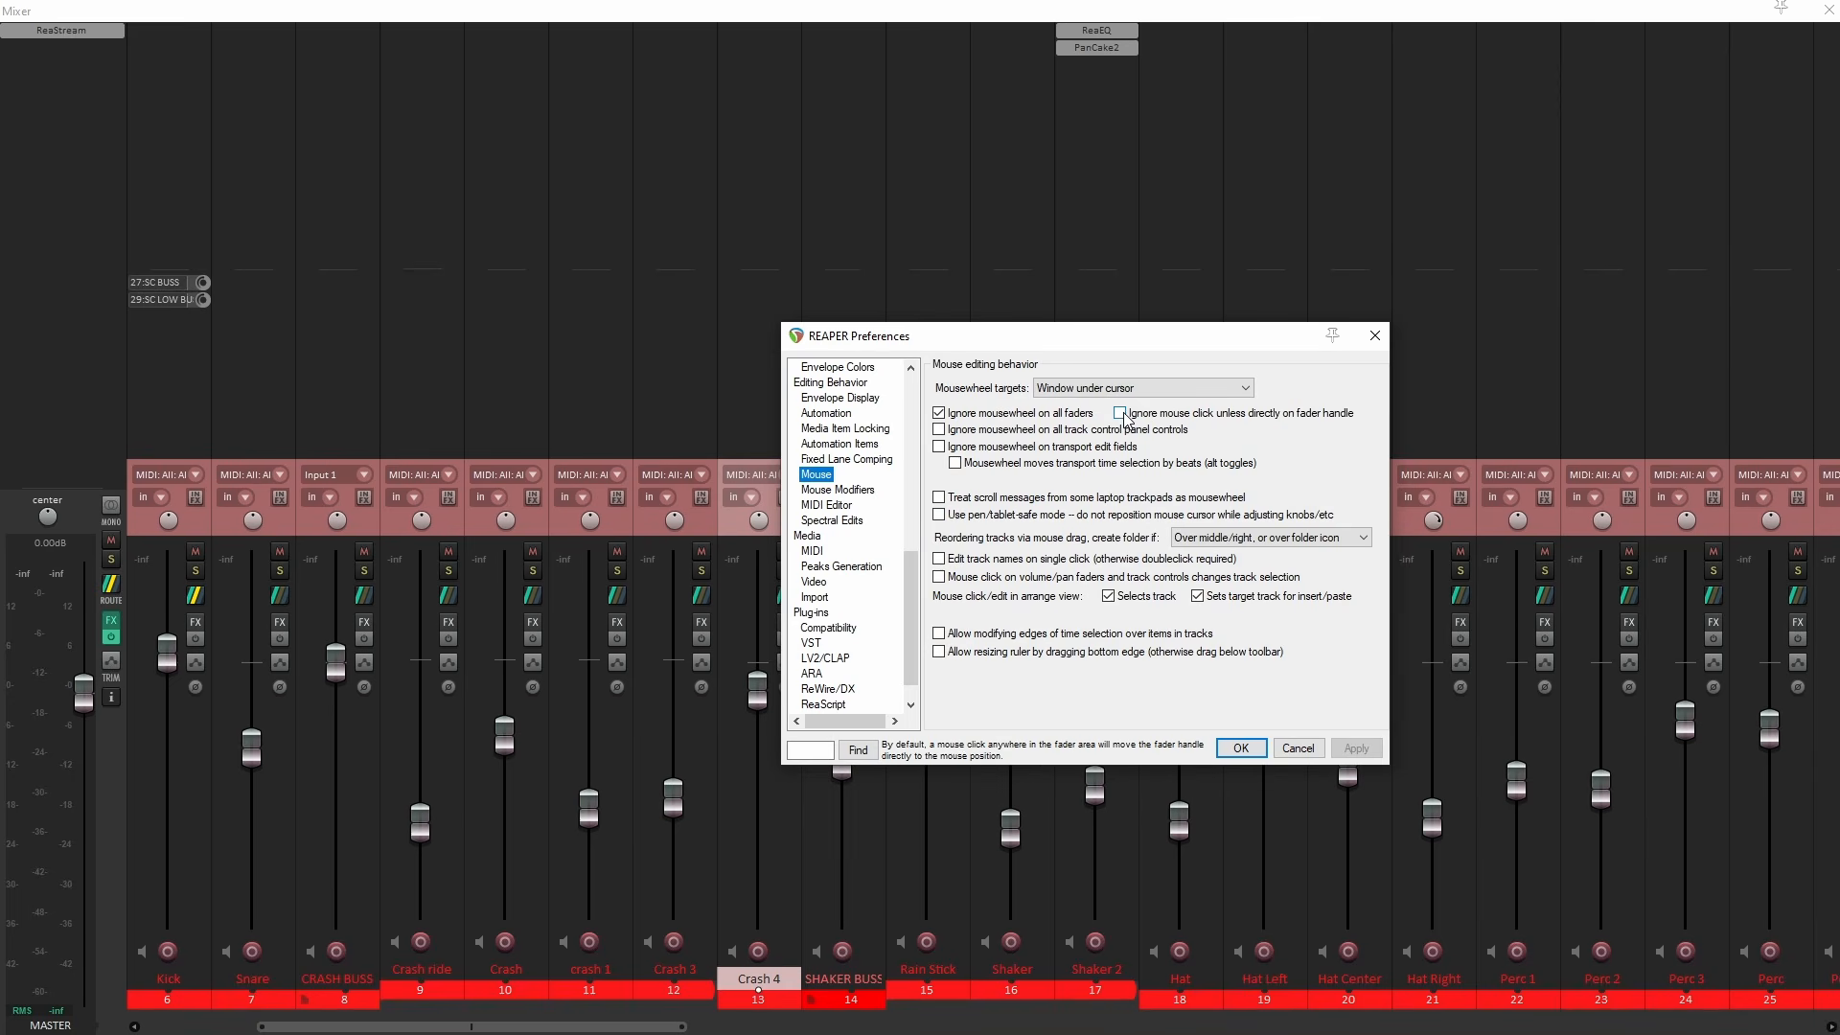
pyautogui.click(1222, 751)
pyautogui.click(583, 714)
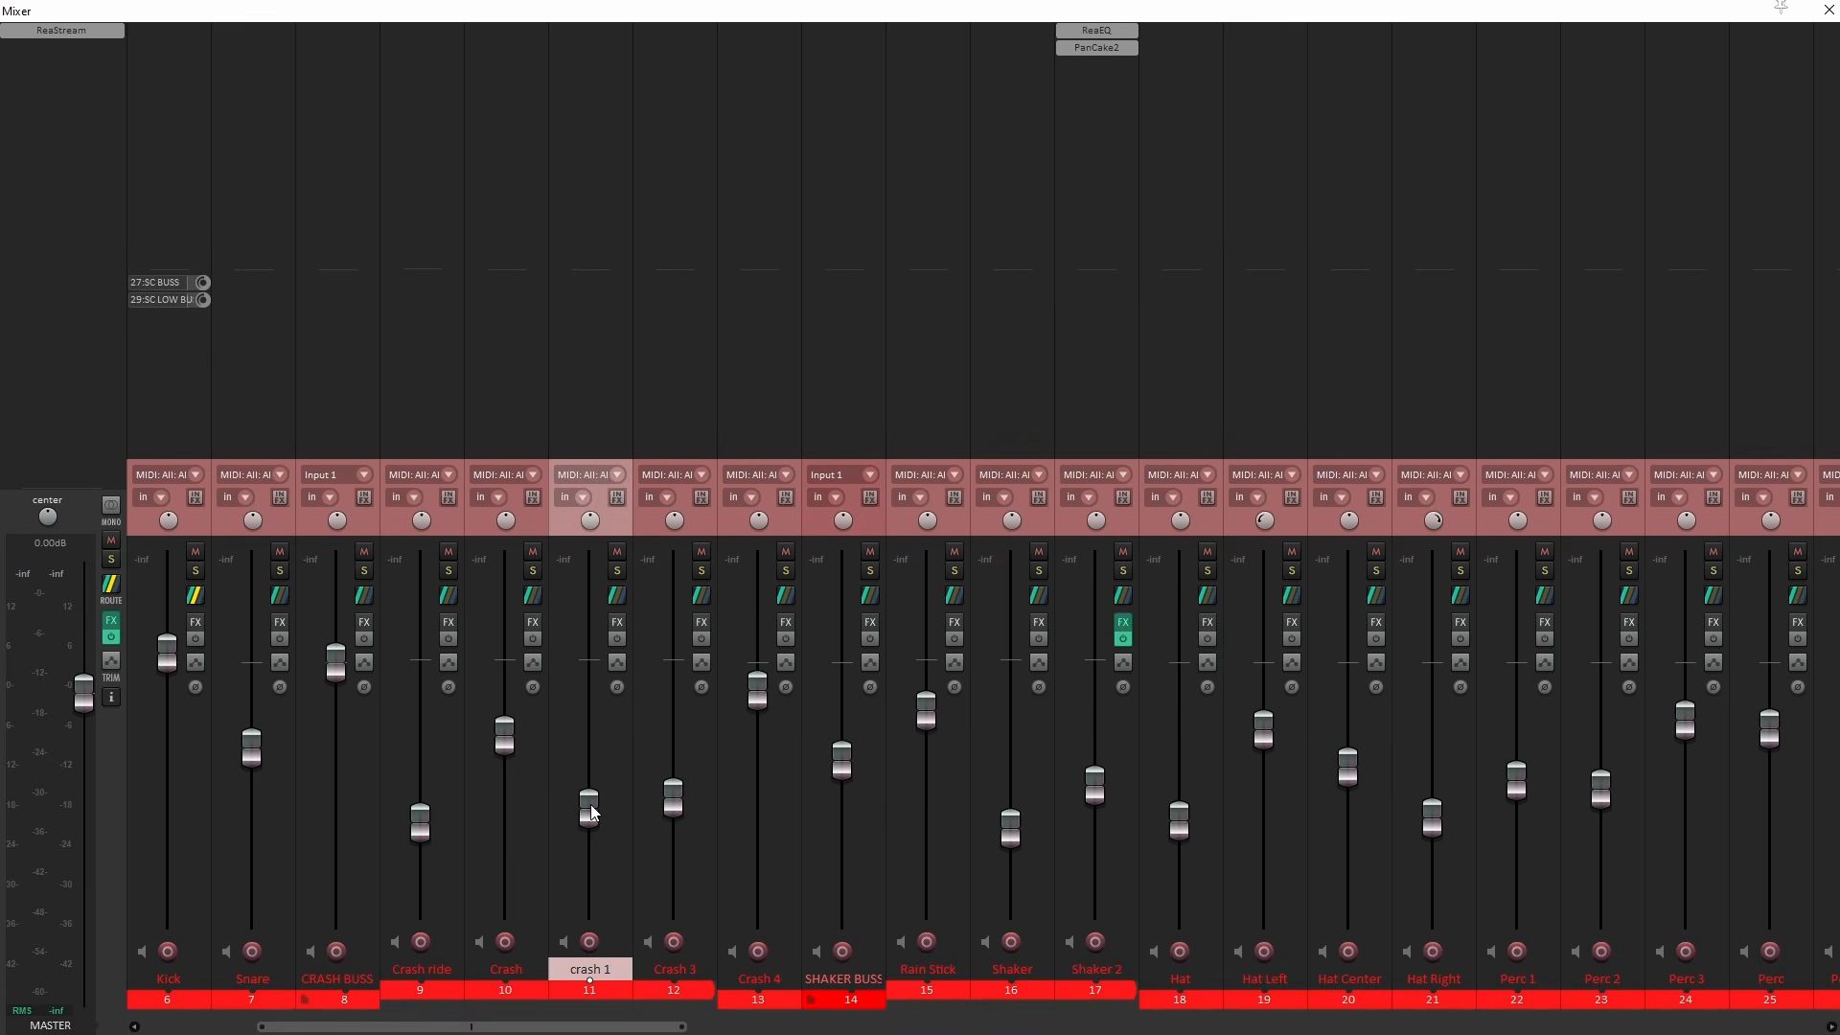
# Lower the crash 1 track's fader slightly by its handle in the mixer.
pyautogui.moveTo(590, 804)
pyautogui.moveTo(591, 805)
pyautogui.mouseDown()
pyautogui.moveTo(600, 758)
pyautogui.moveTo(605, 819)
pyautogui.mouseUp()
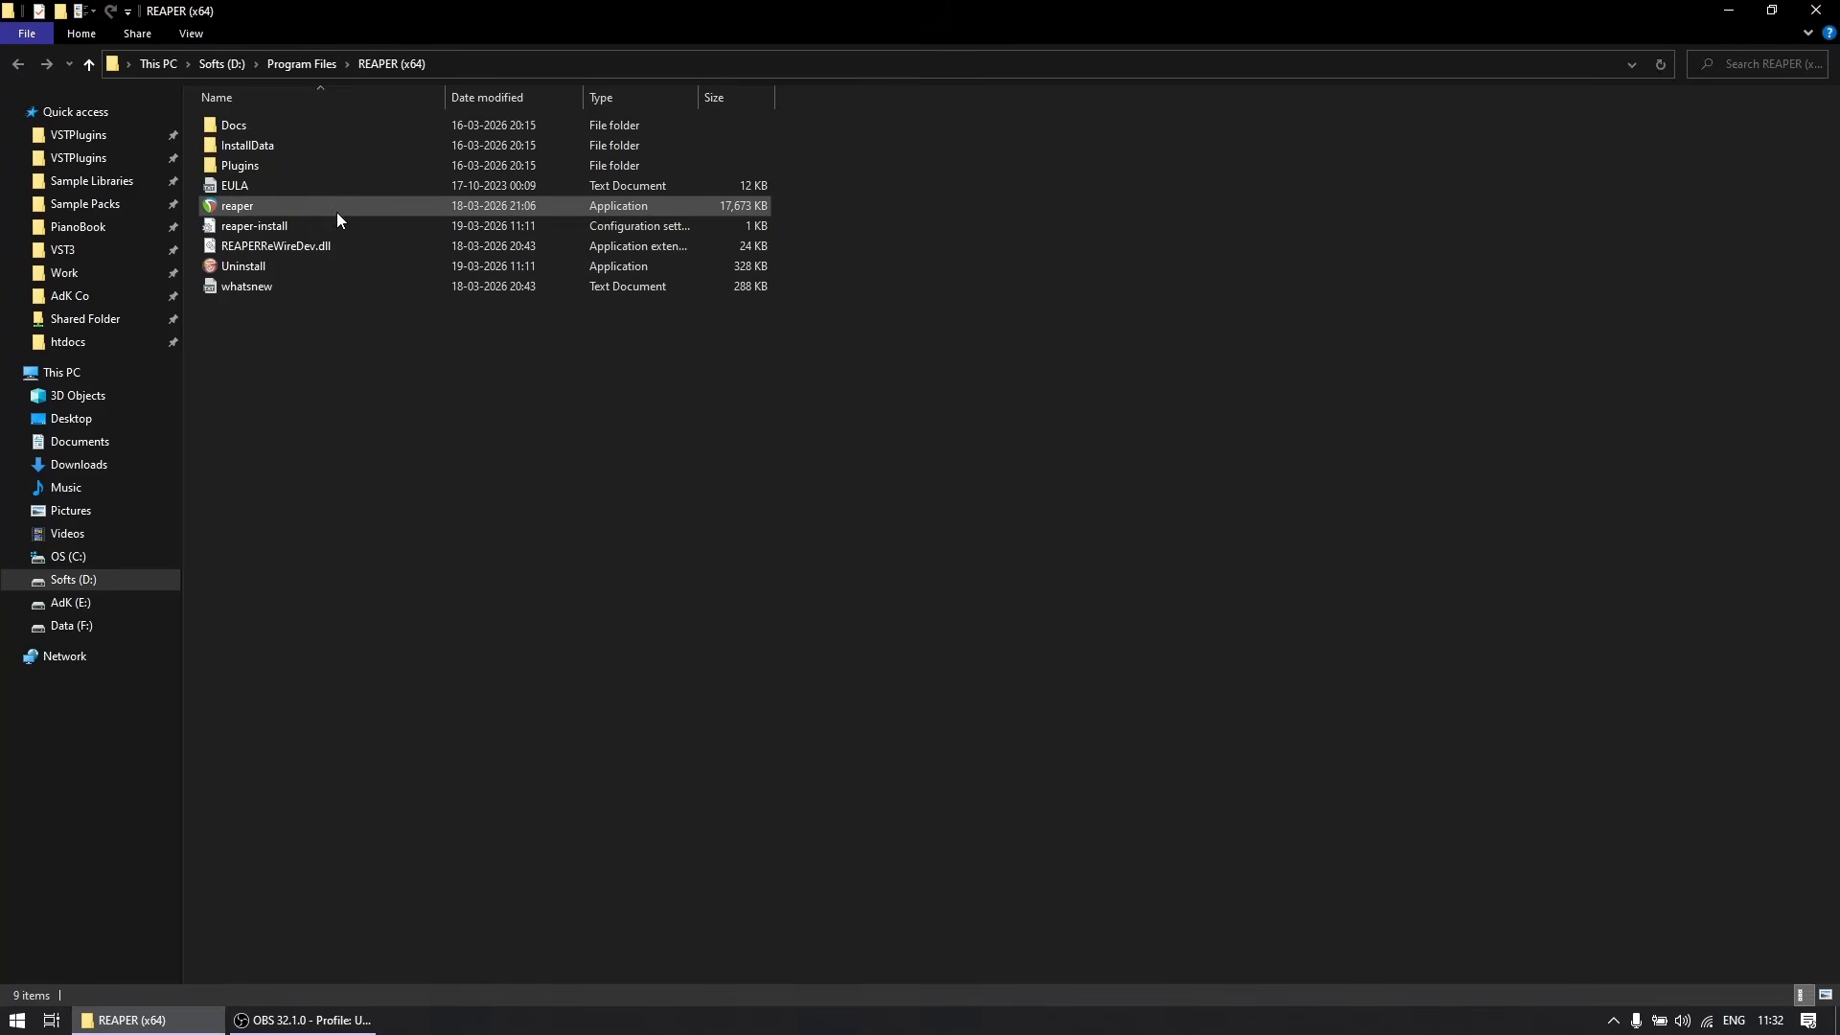
# Launch REAPER from its program folder and set "Open project(s) on startup" to Prompt in the General preferences.
pyautogui.doubleClick(341, 207)
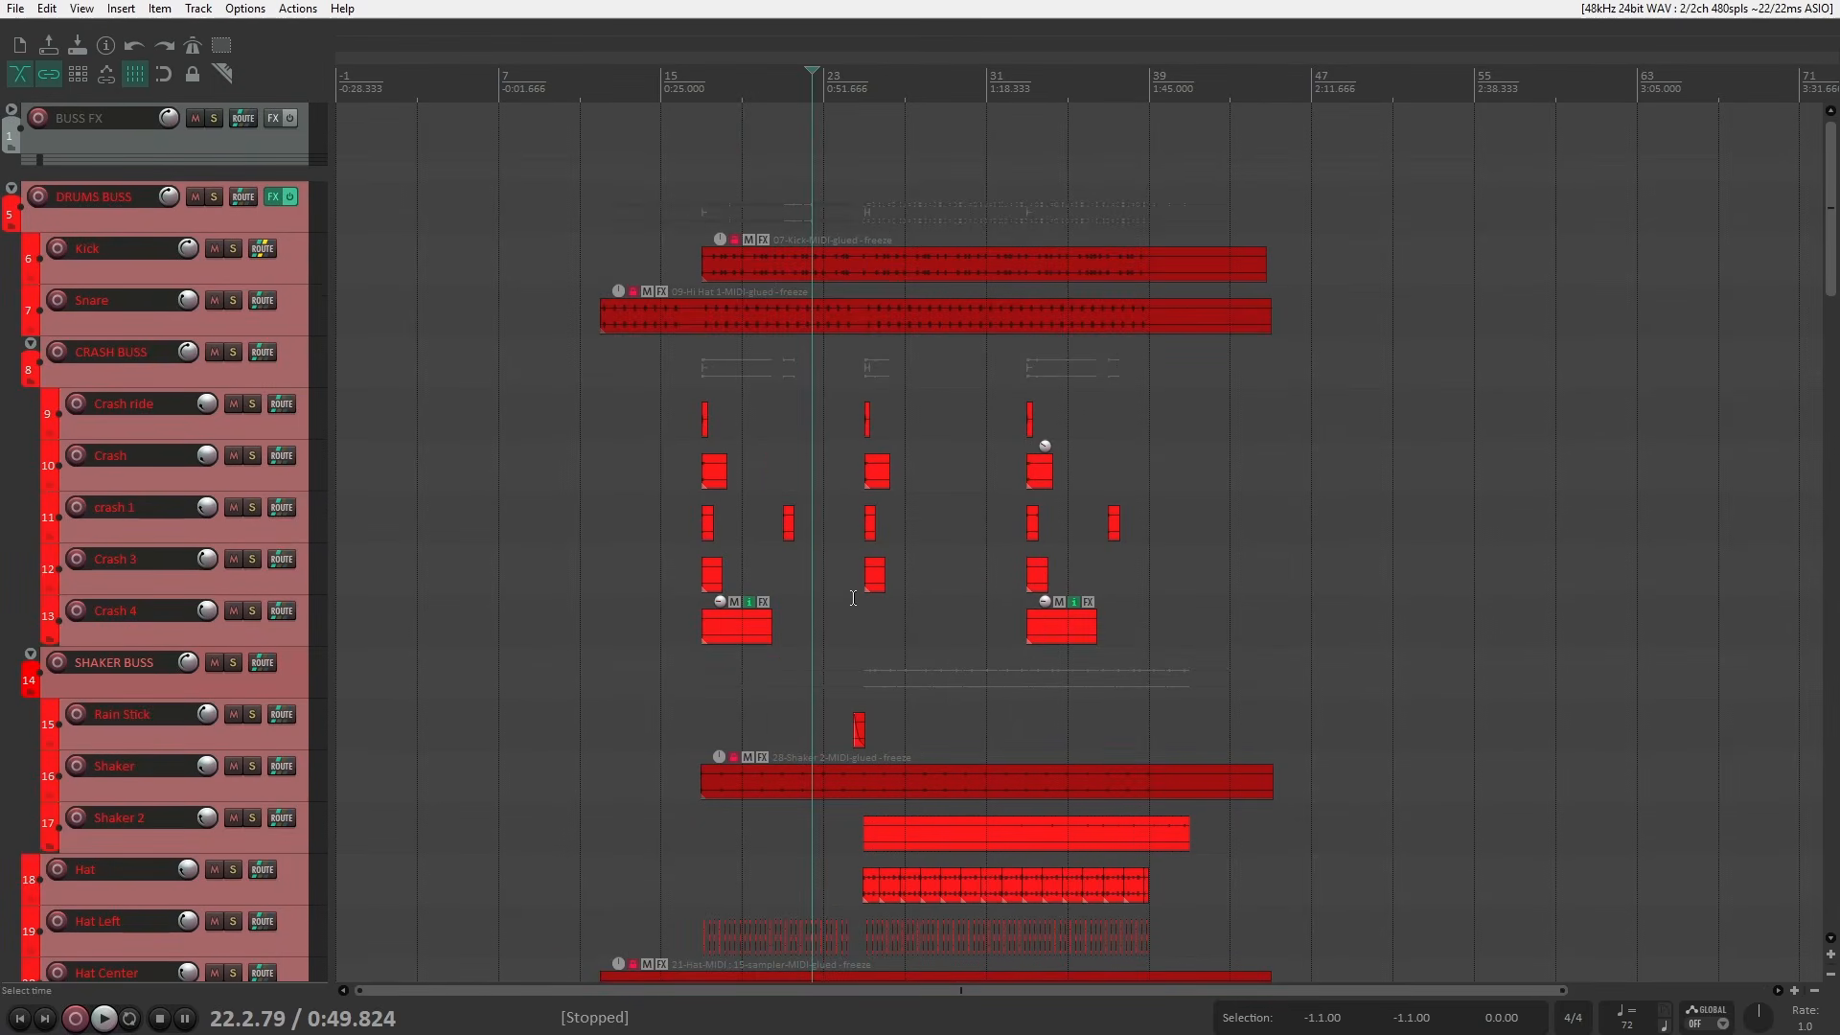
pyautogui.hotkey('ctrl', 'p')
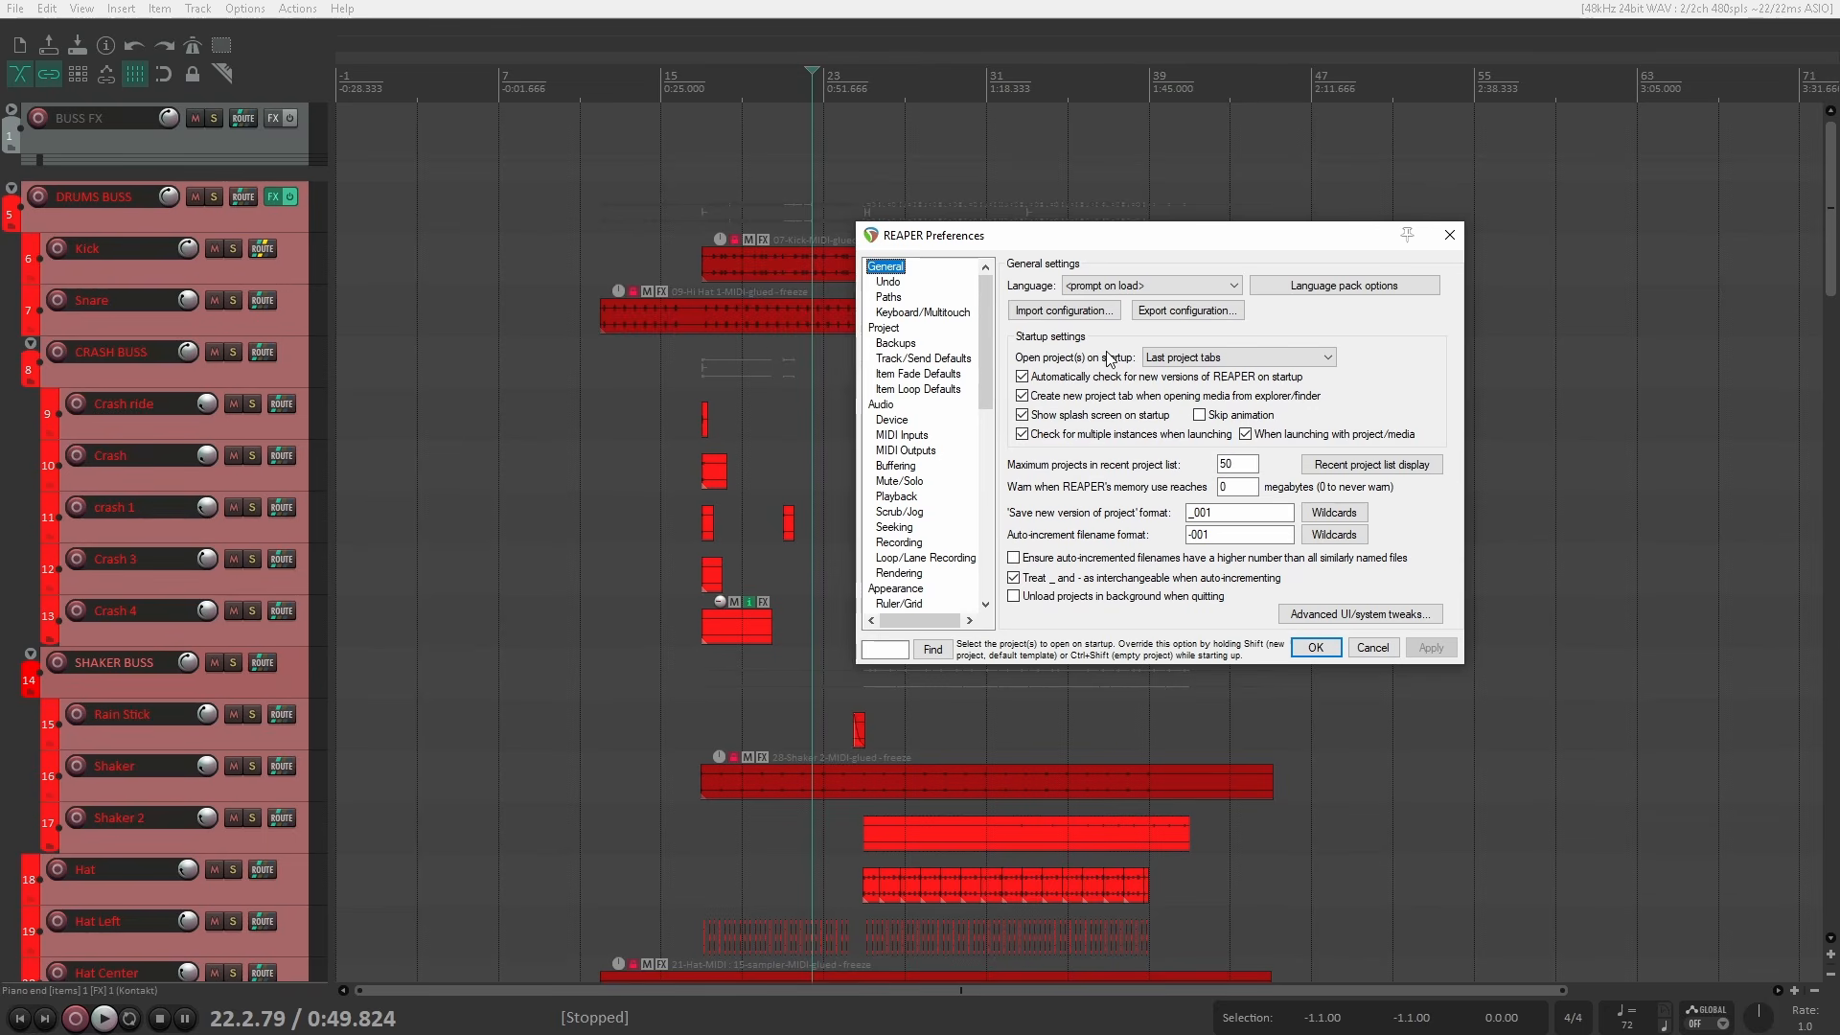
pyautogui.click(1163, 361)
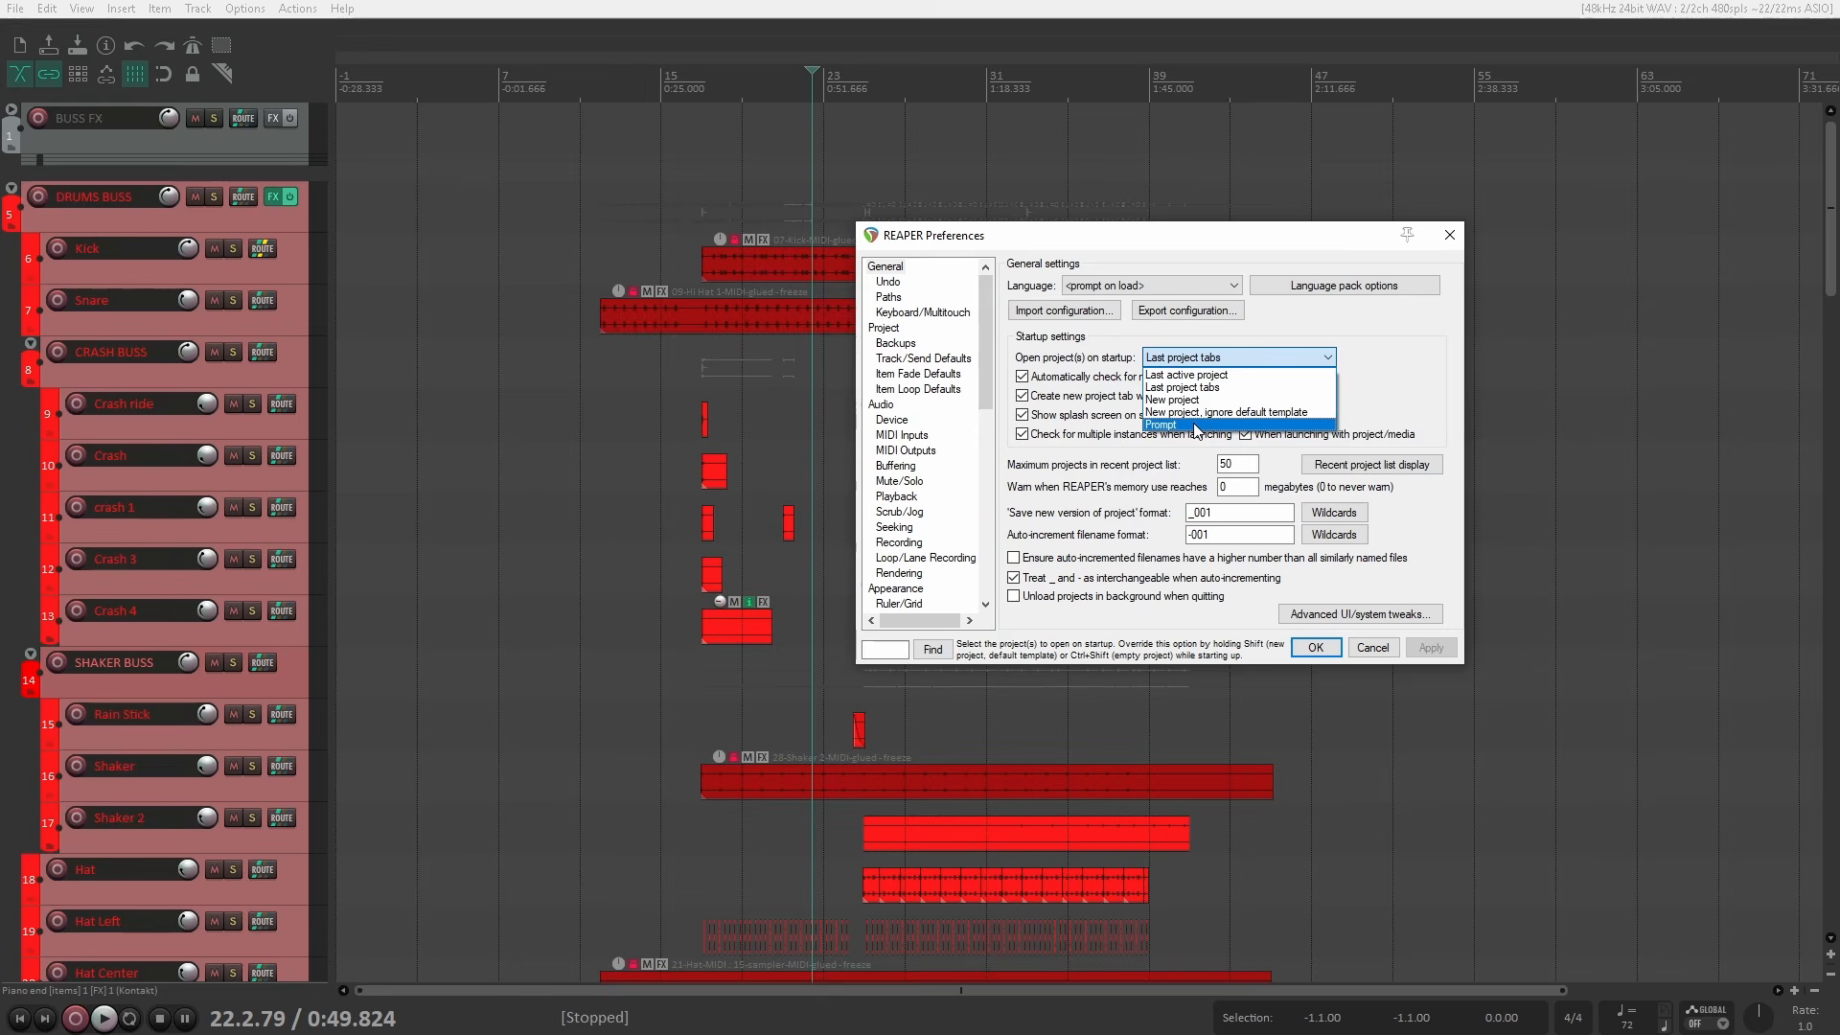
pyautogui.click(1197, 425)
pyautogui.click(1431, 649)
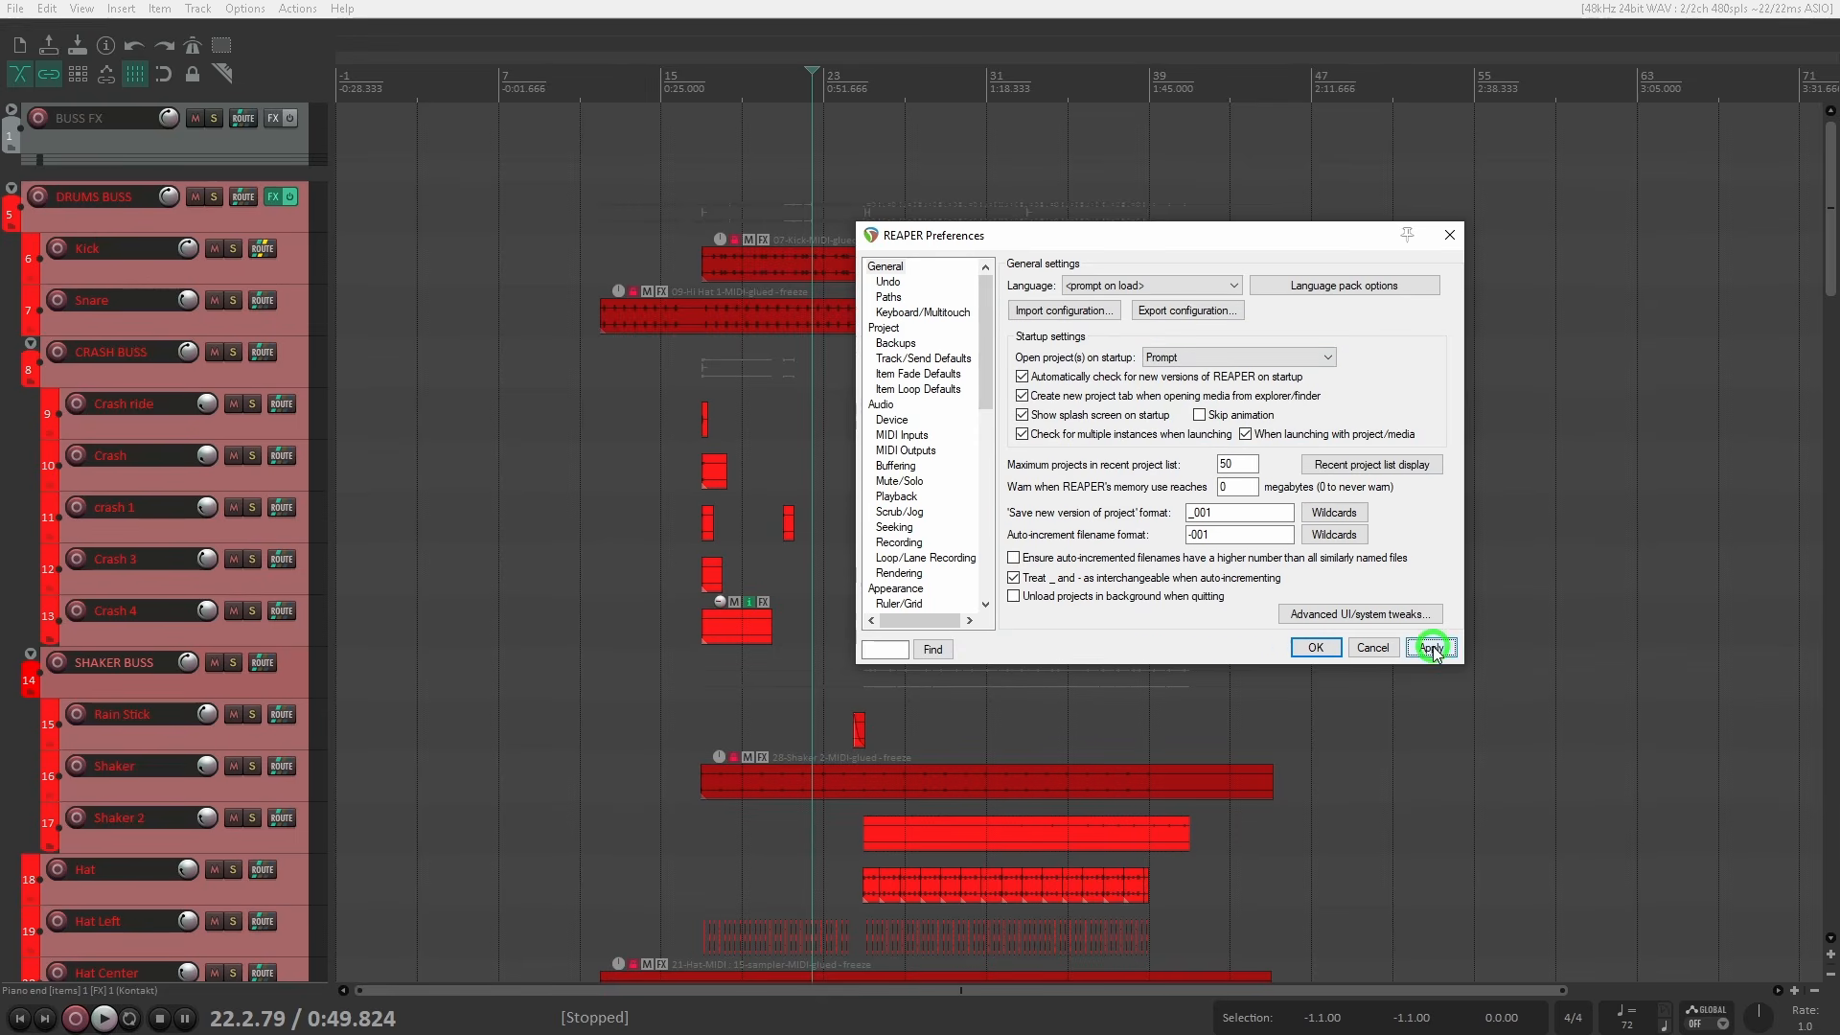
pyautogui.click(1313, 648)
# Quit REAPER and relaunch it from the REAPER (x64) program folder.
pyautogui.click(16, 10)
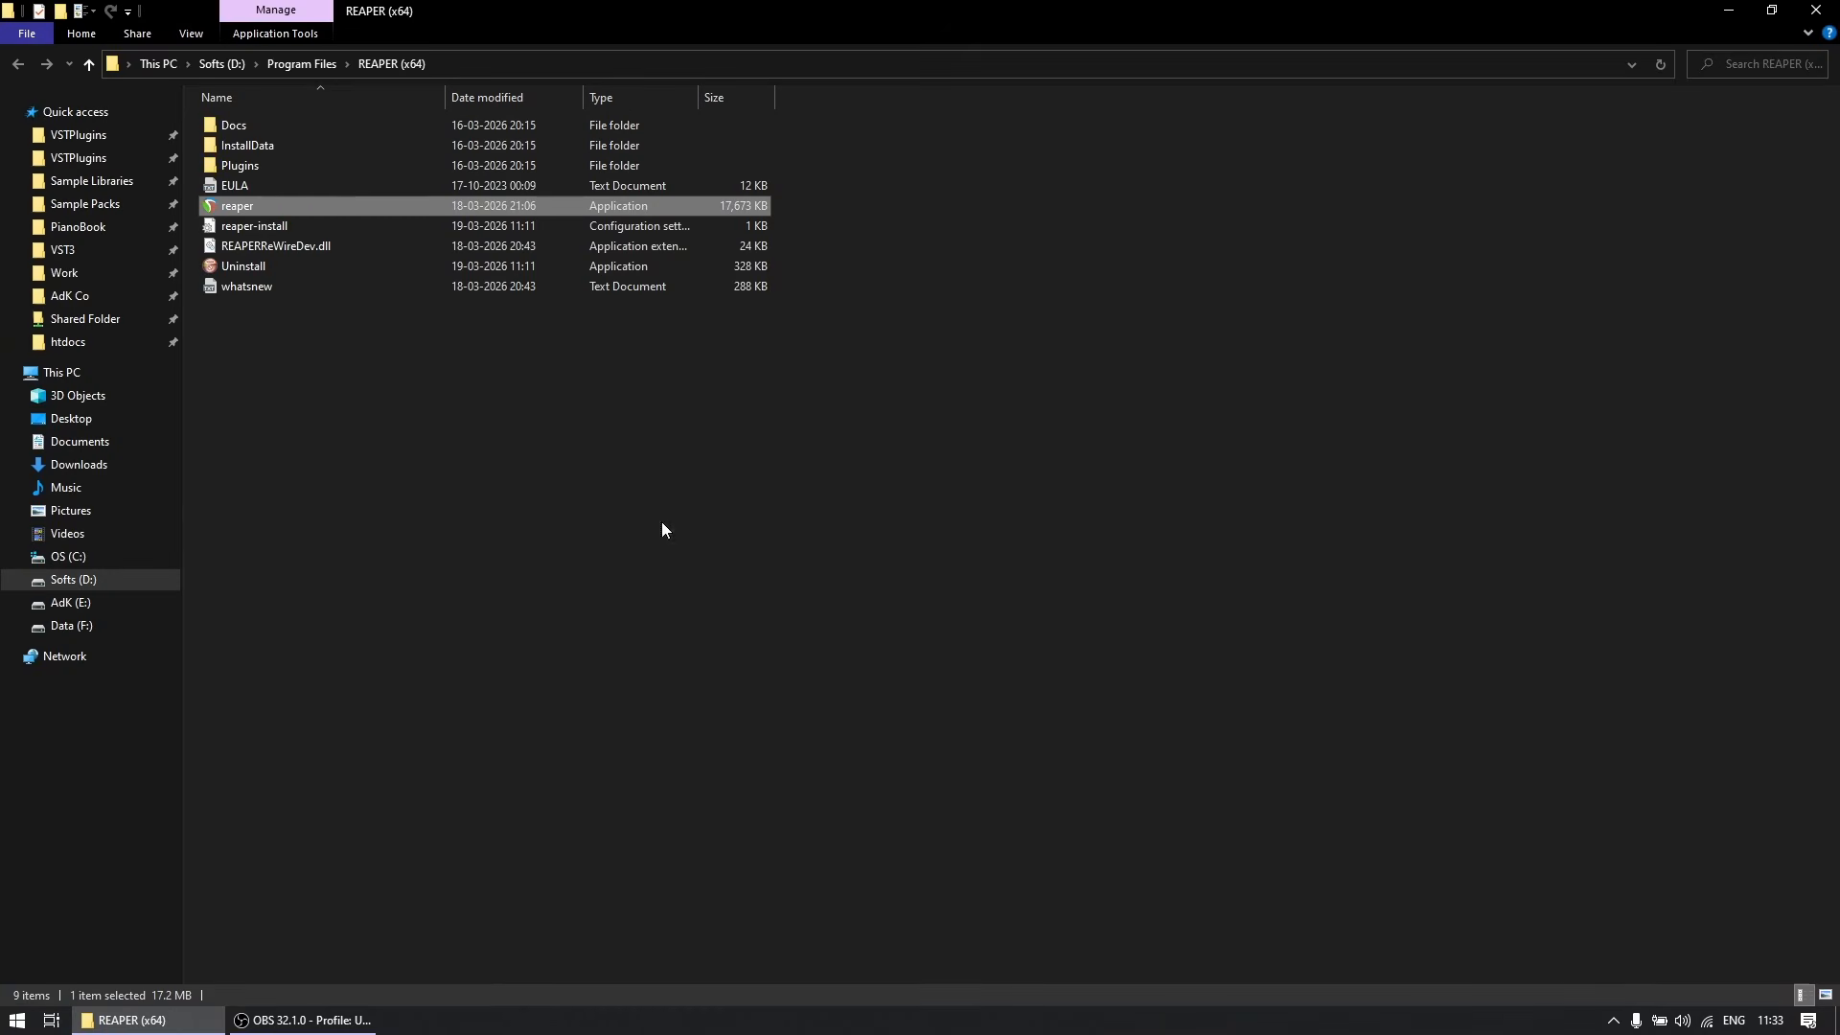
pyautogui.doubleClick(297, 209)
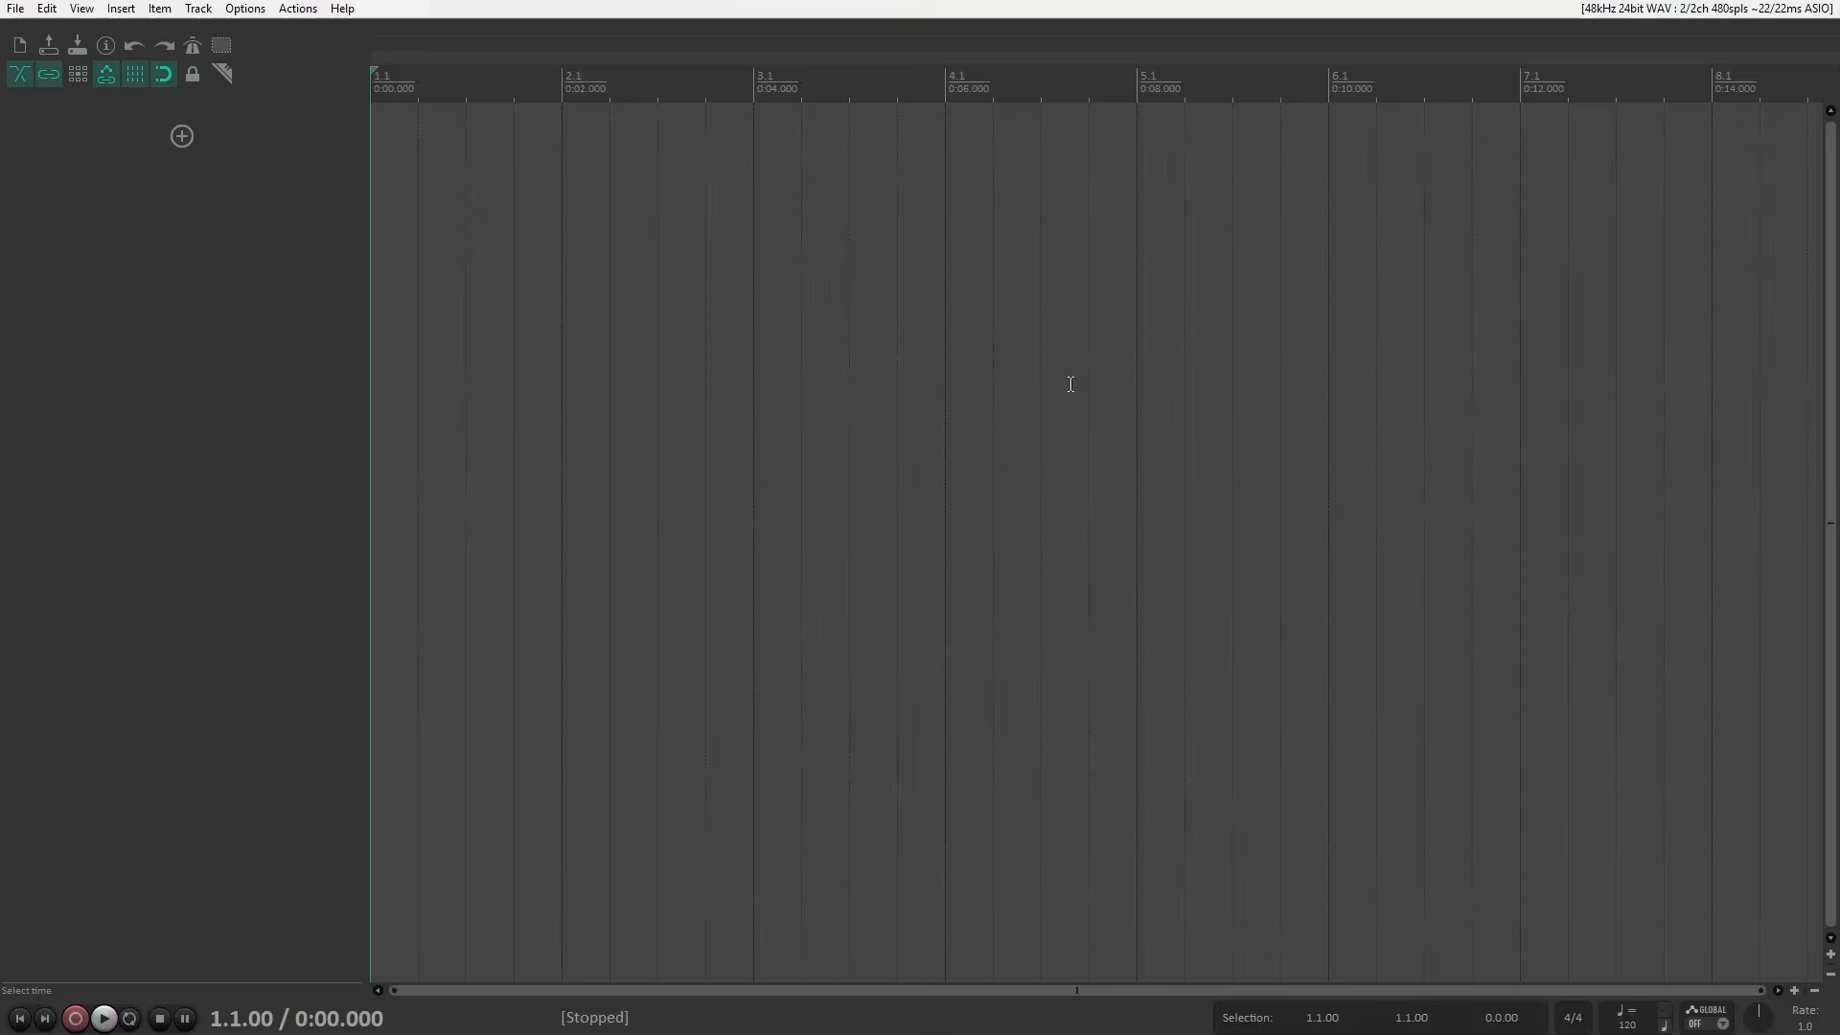
# Start a configuration export from the General preferences and include all categories, from Color themes through Unsaved/Cached Metadata.
pyautogui.hotkey('ctrl', 'p')
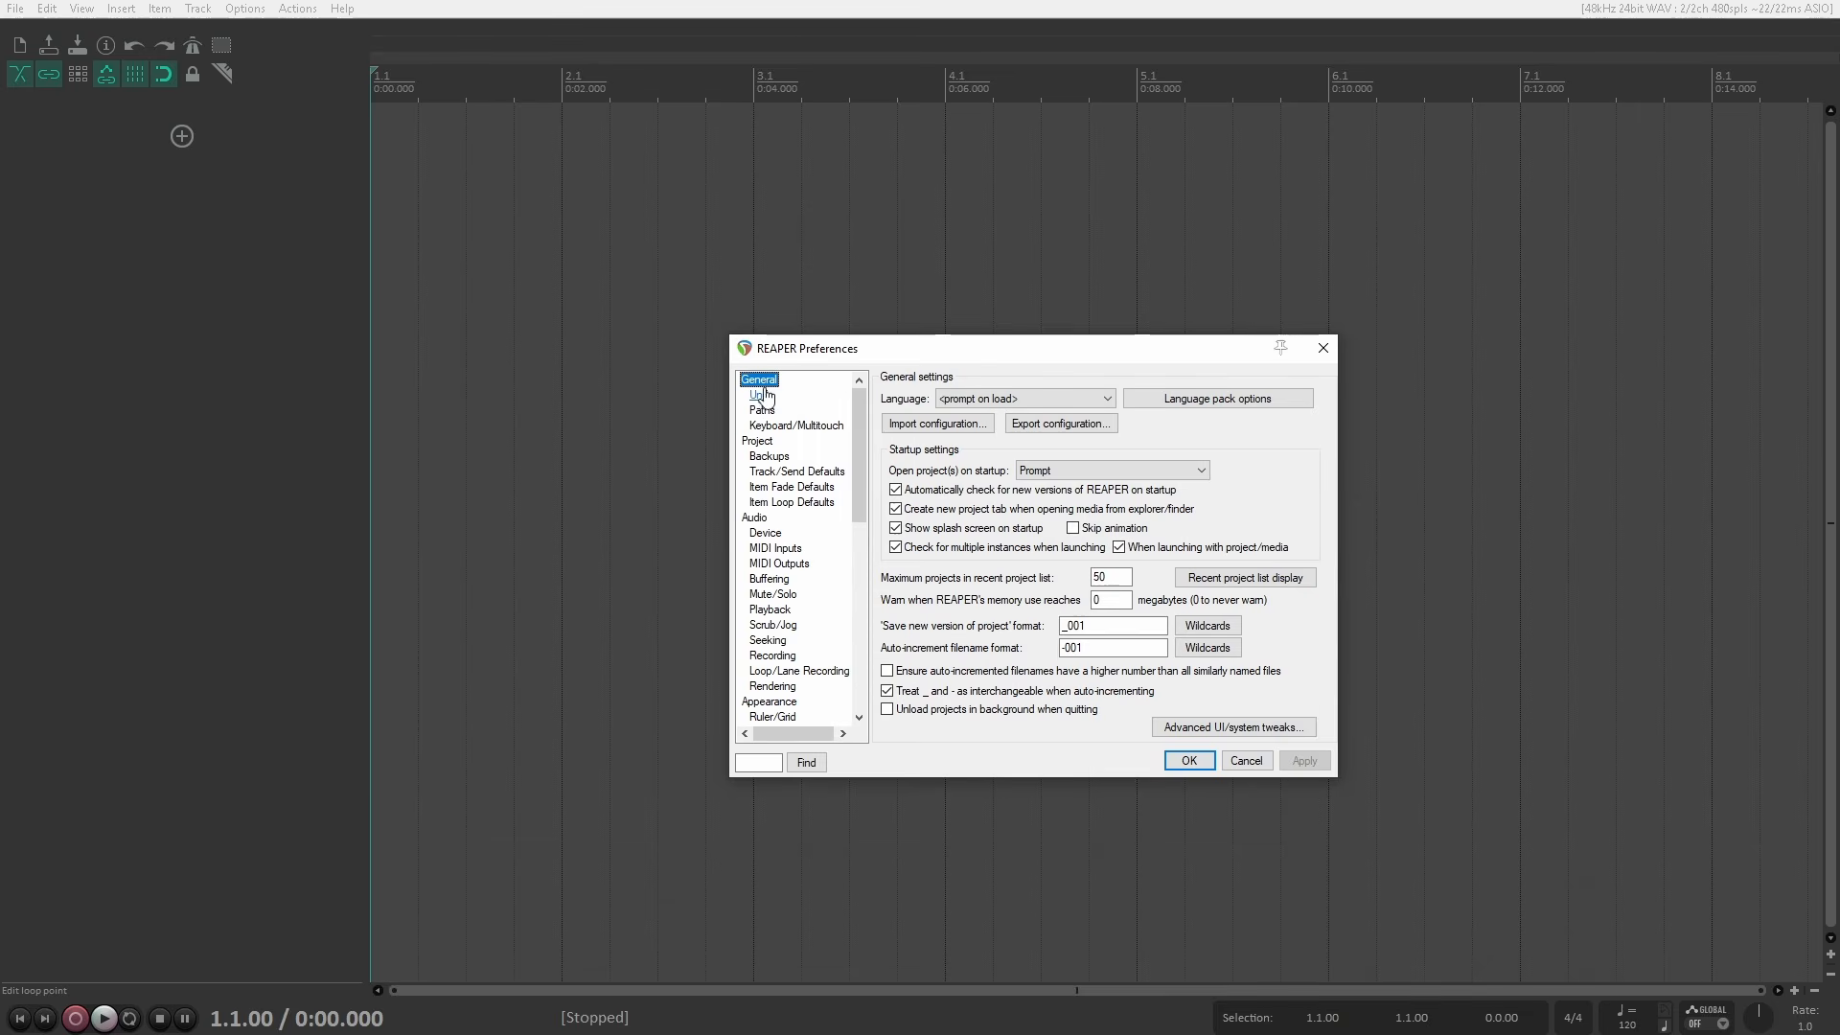
pyautogui.click(1080, 430)
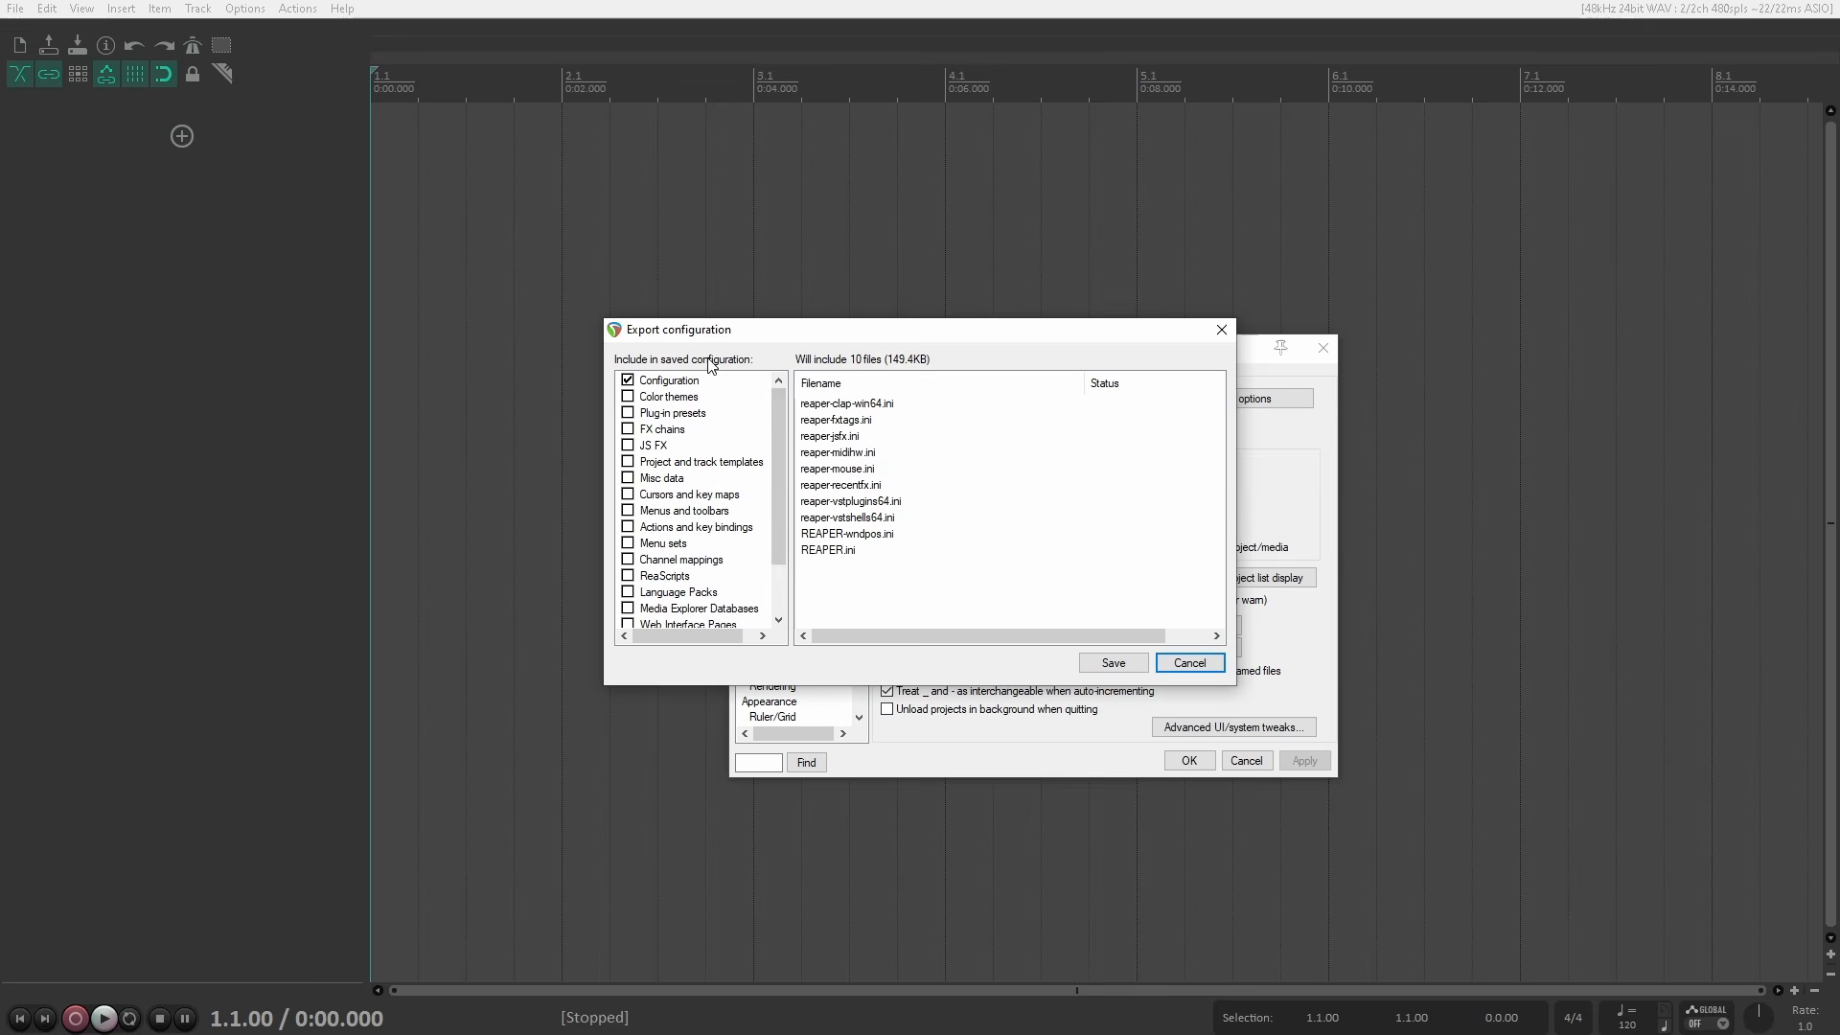
pyautogui.click(628, 397)
pyautogui.click(627, 413)
pyautogui.click(626, 430)
pyautogui.click(625, 446)
pyautogui.click(626, 462)
pyautogui.click(626, 479)
pyautogui.click(626, 495)
pyautogui.scroll(-2, 625, 541)
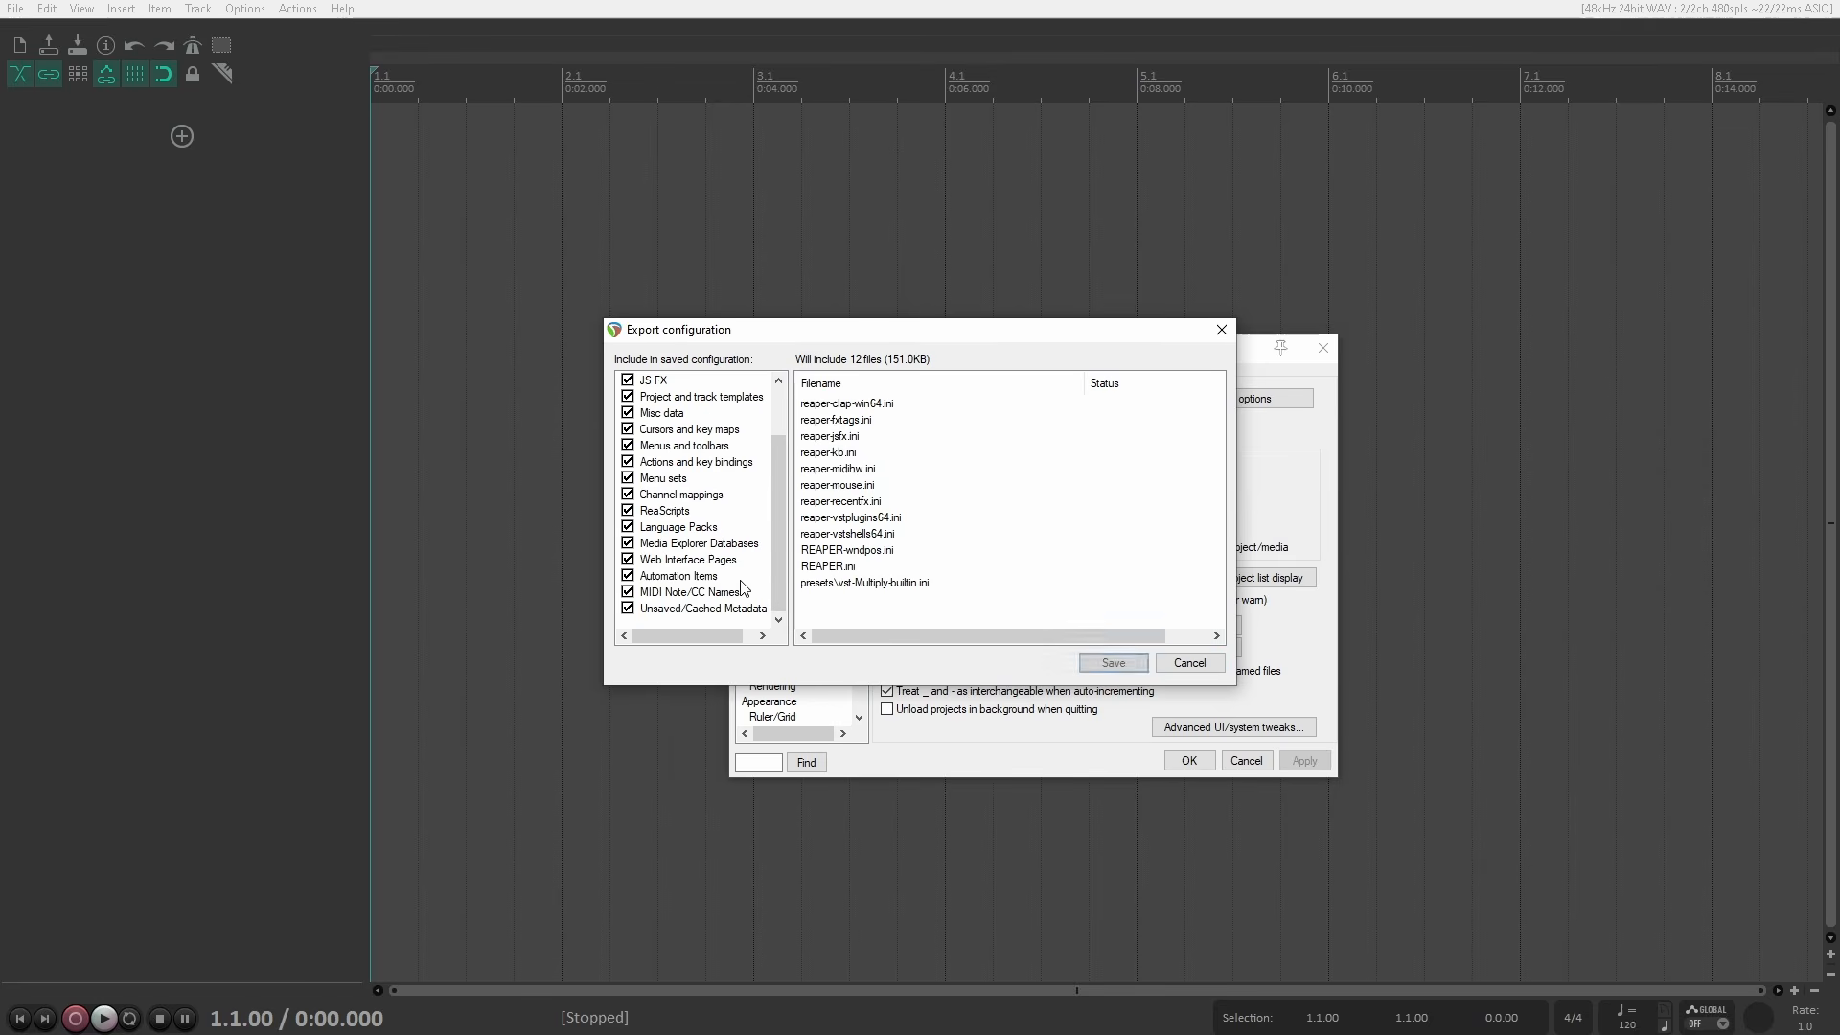
# Save the exported configuration as "REAPER AdK Defaults" in the REAPER Temp folder and check the file in File Explorer.
pyautogui.click(1112, 663)
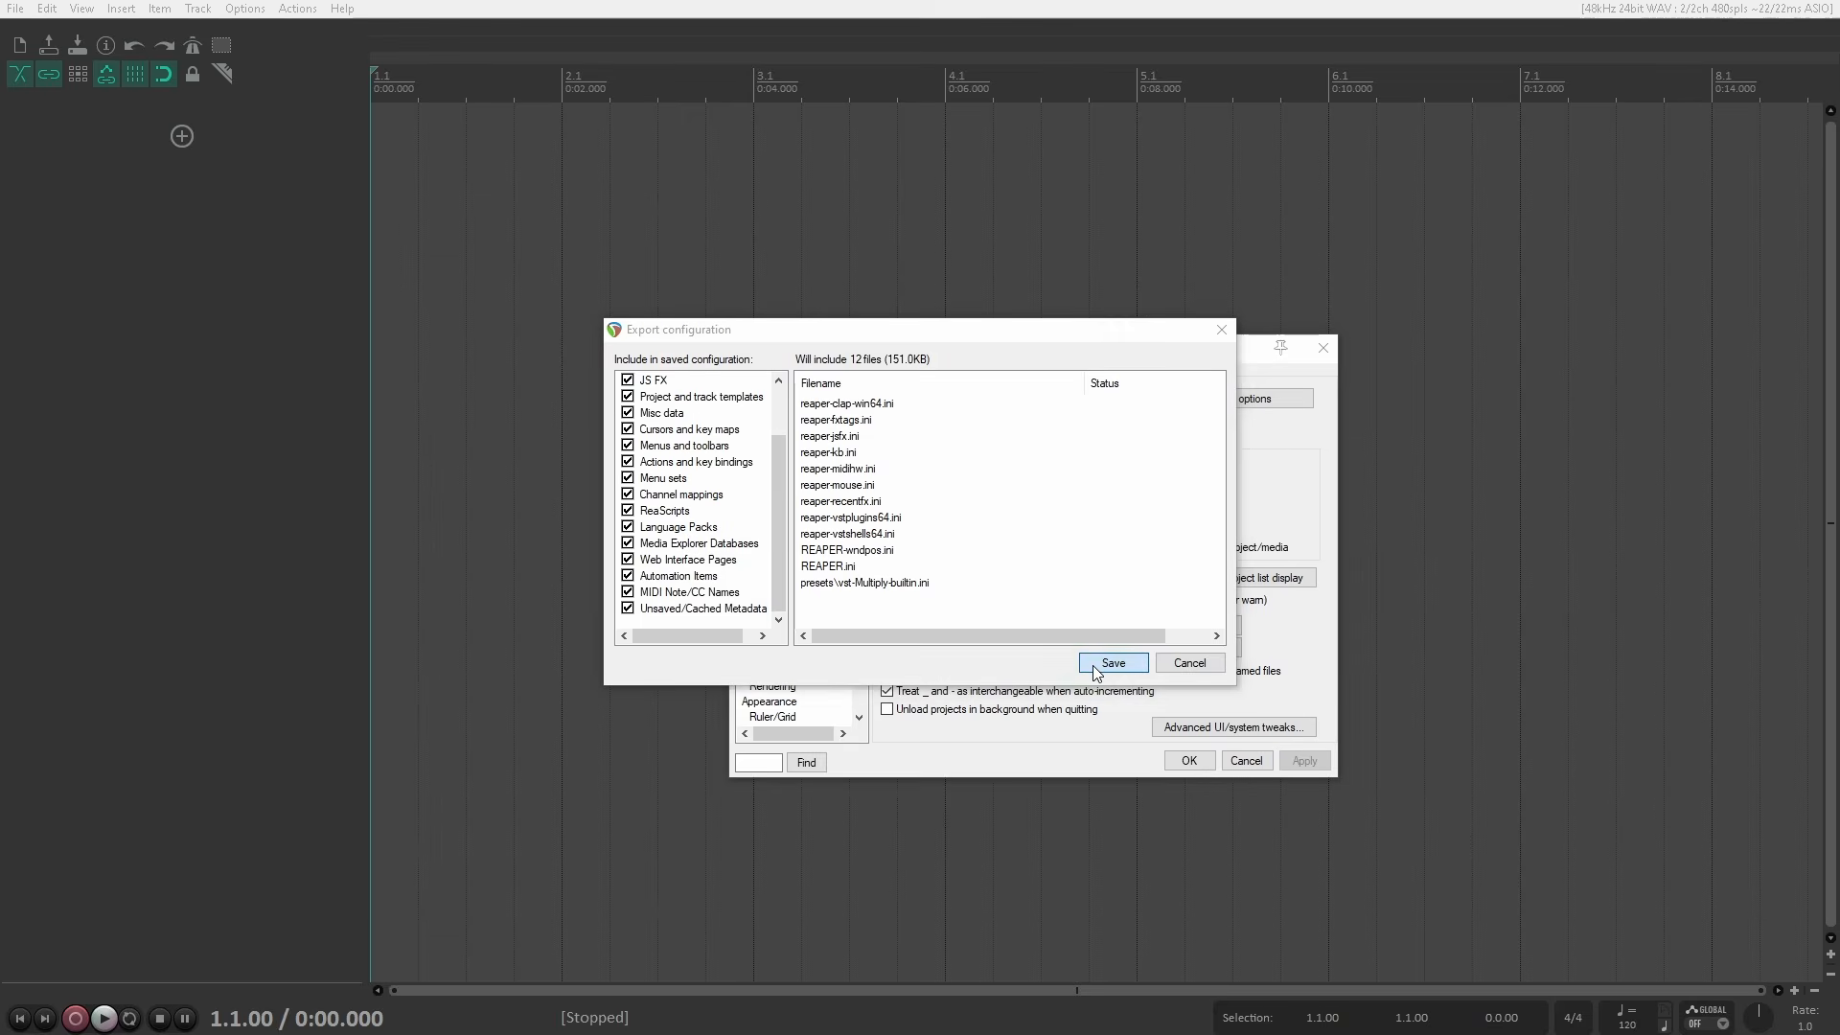
pyautogui.write('REAPER AdK Defaults')
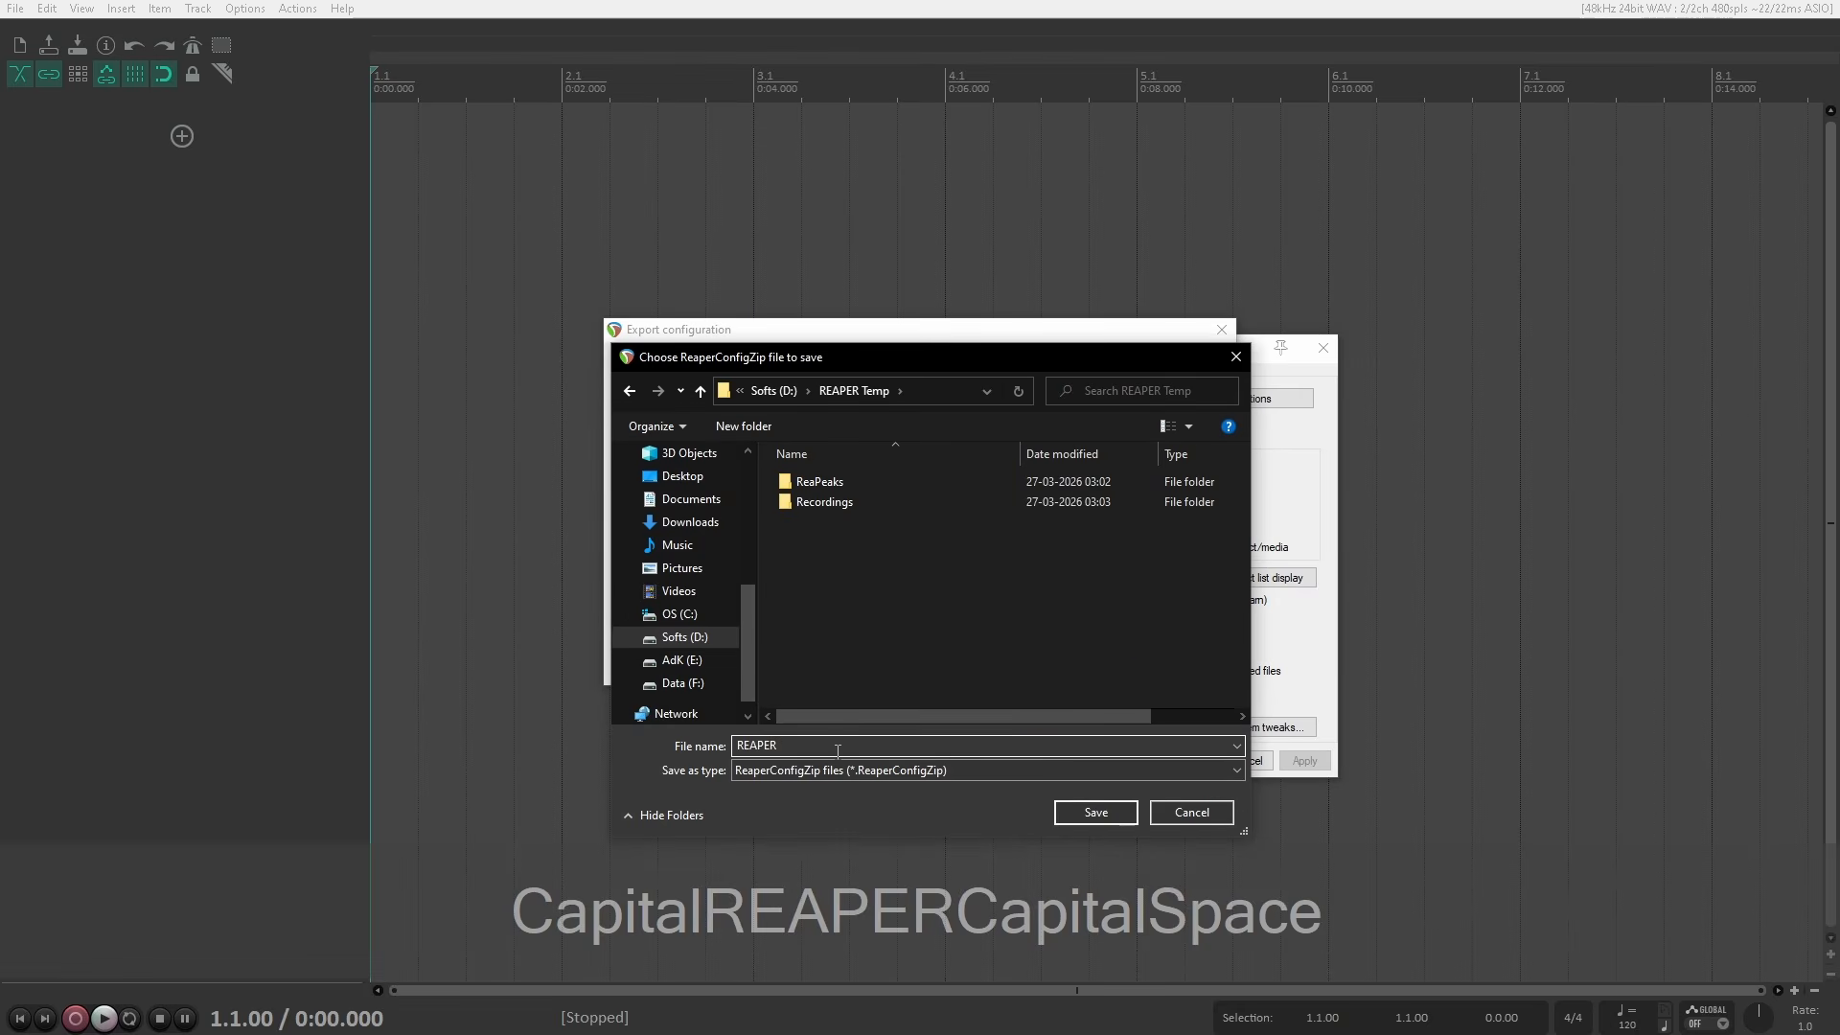
pyautogui.click(1096, 813)
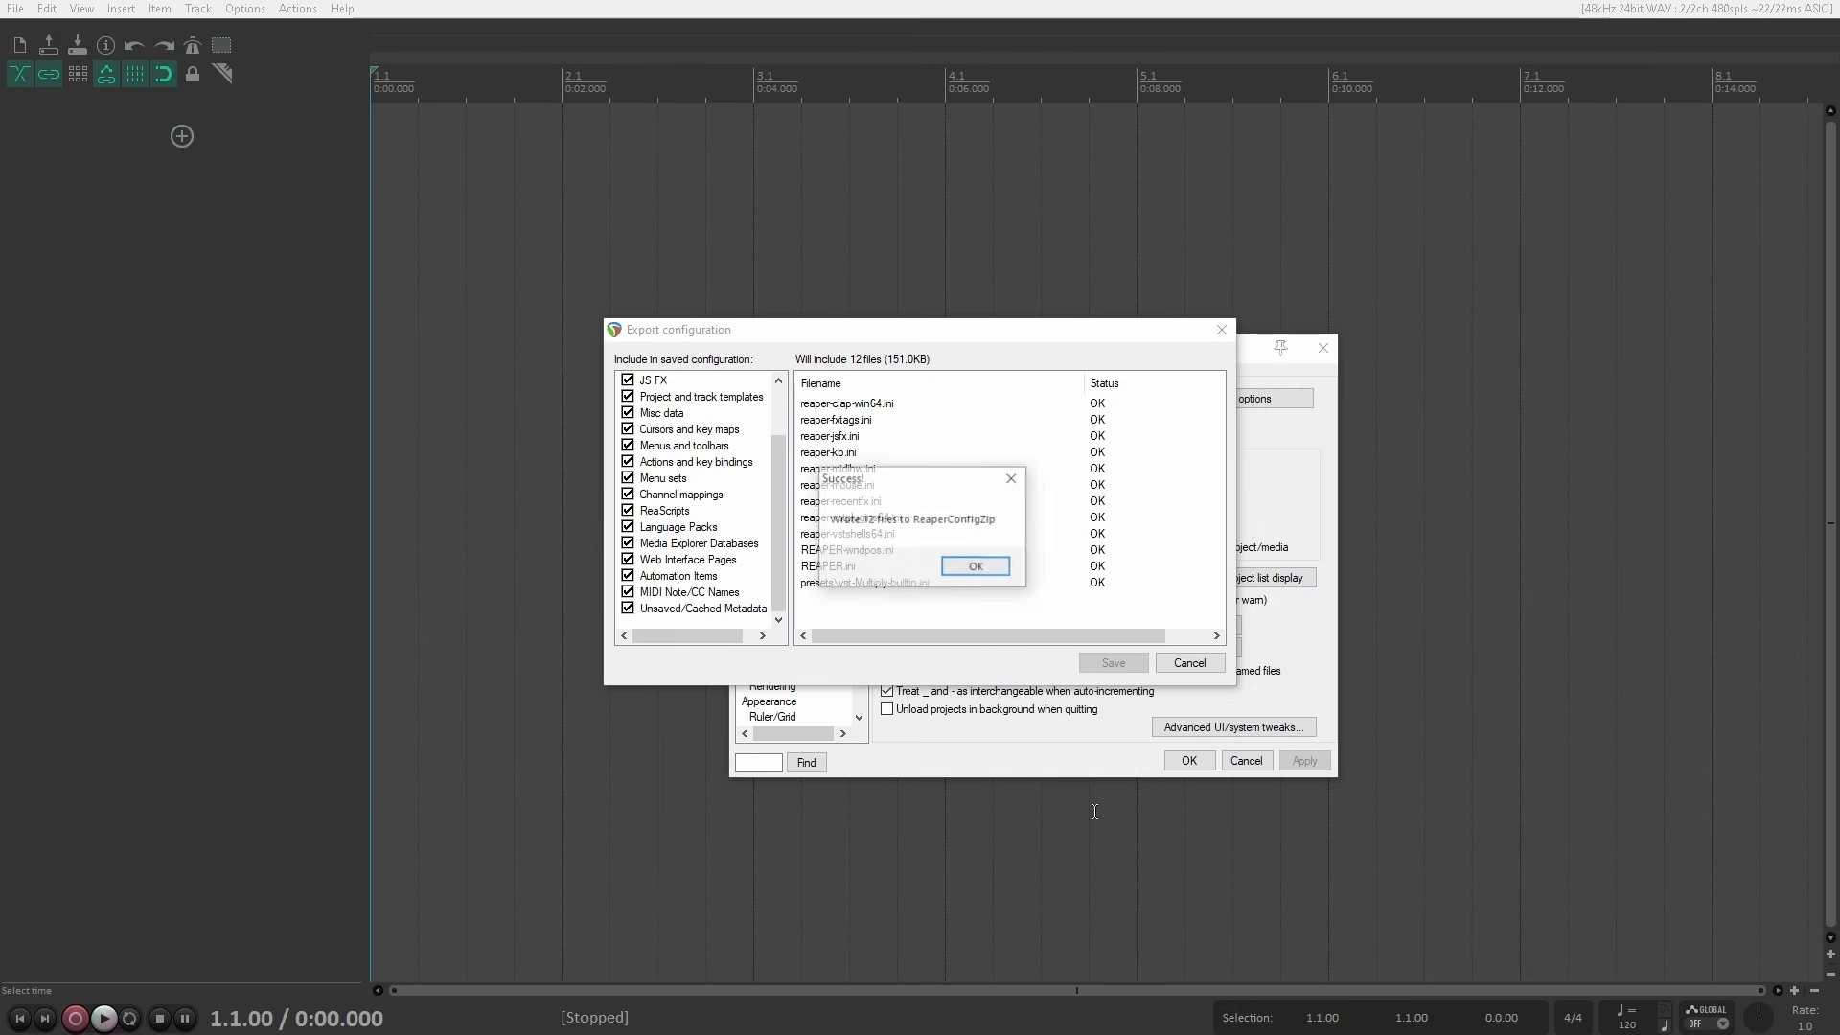
pyautogui.click(971, 567)
pyautogui.hotkey('alt', 'Tab')
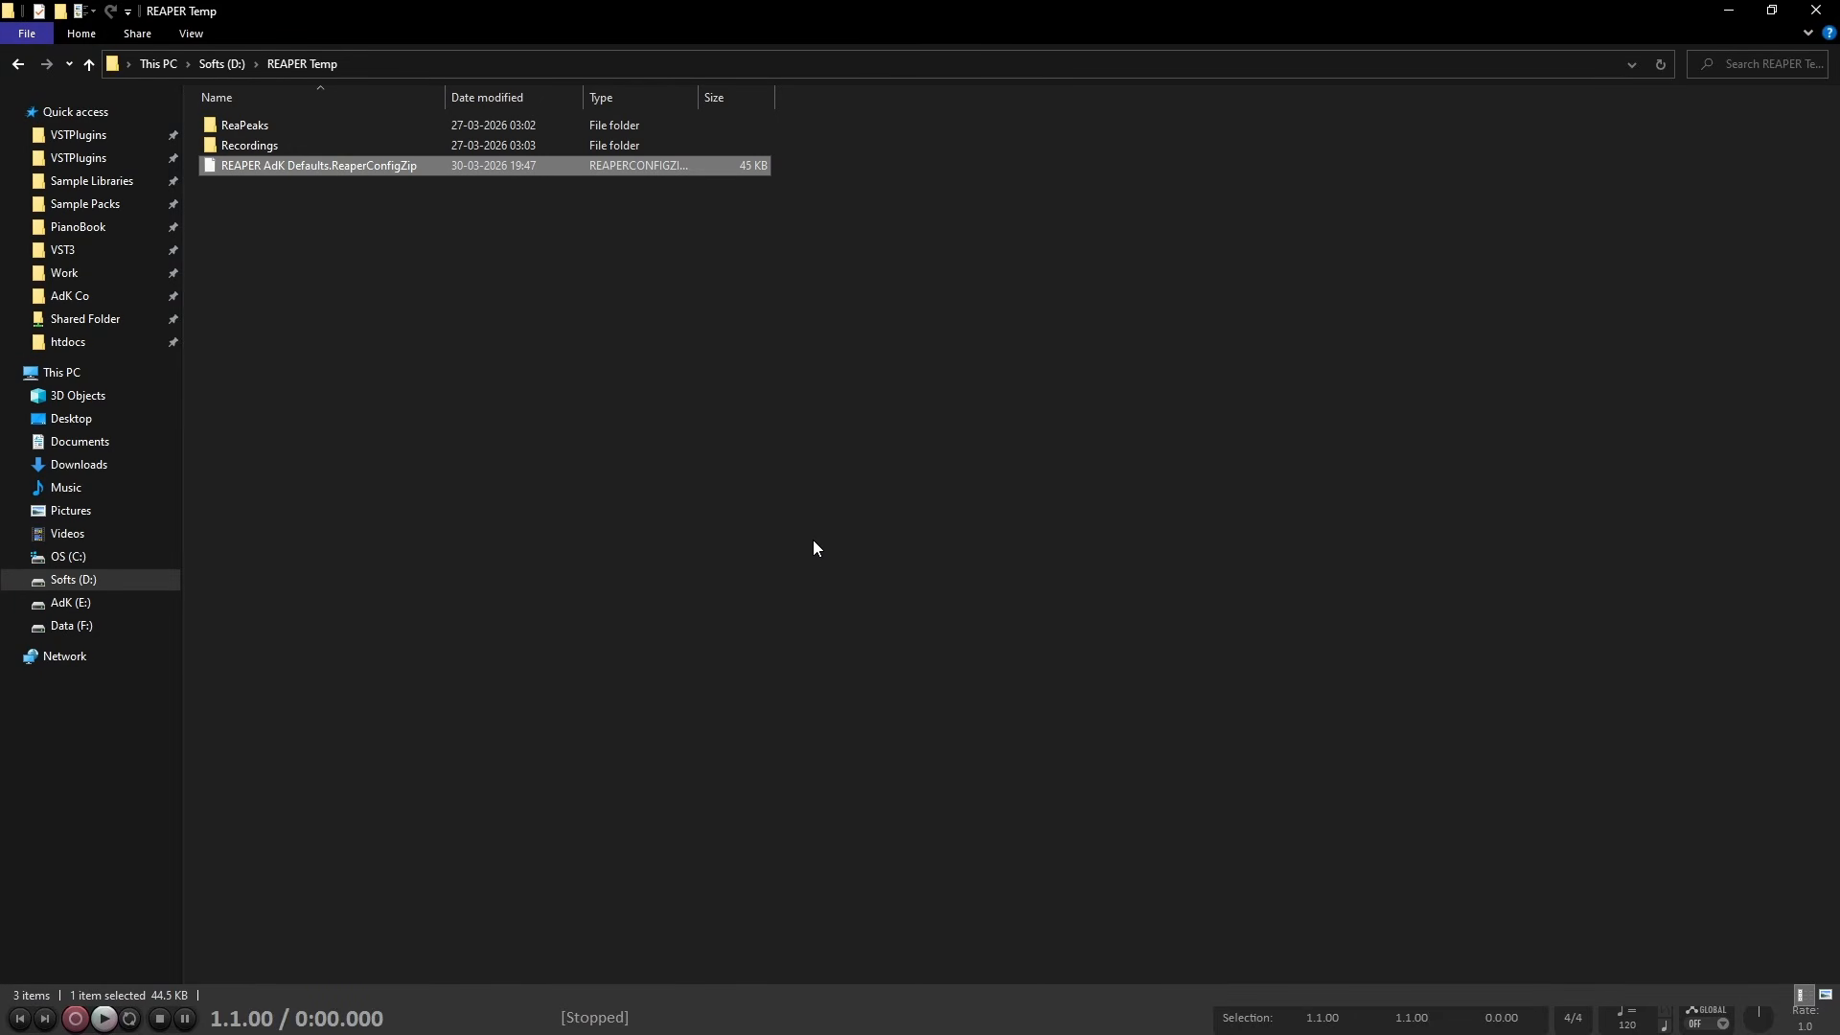
pyautogui.hotkey('alt', 'Tab')
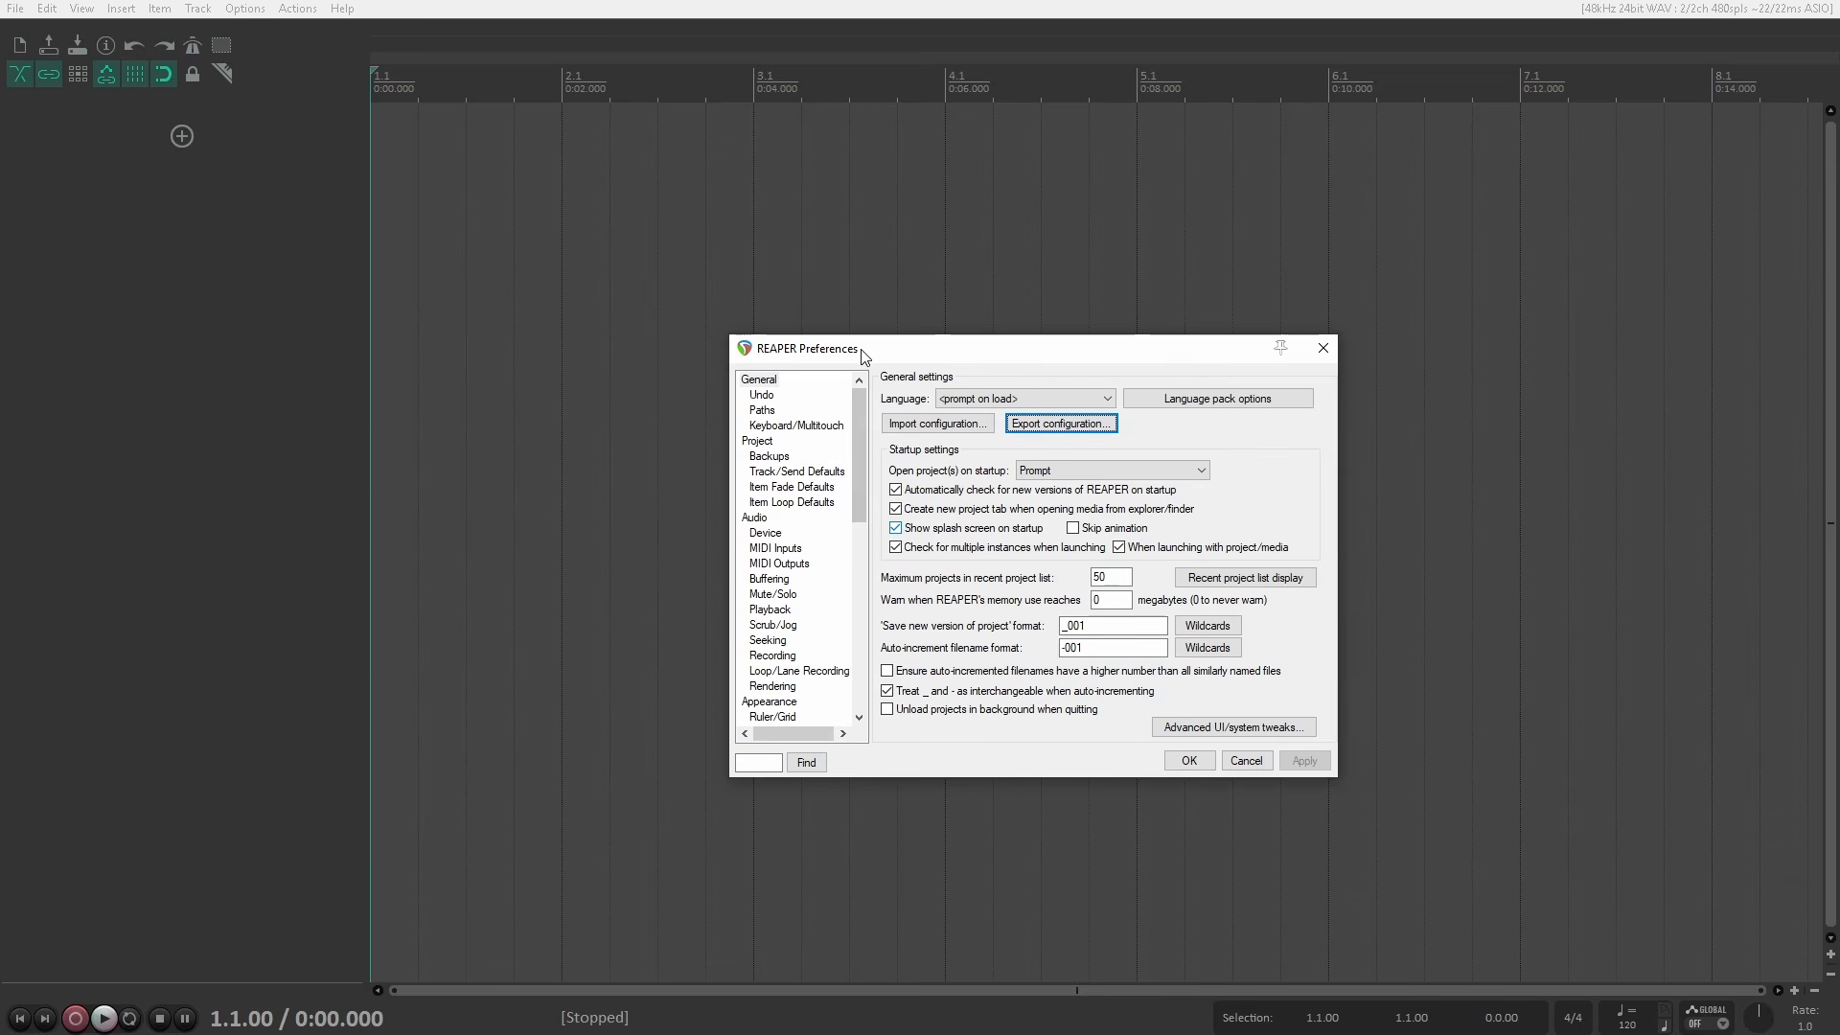
# Import REAPER AdK Defaults.ReaperConfigZip from the REAPER Temp folder on drive D with all categories included, accepting the restart.
pyautogui.moveTo(861, 356); pyautogui.dragTo(855, 348)
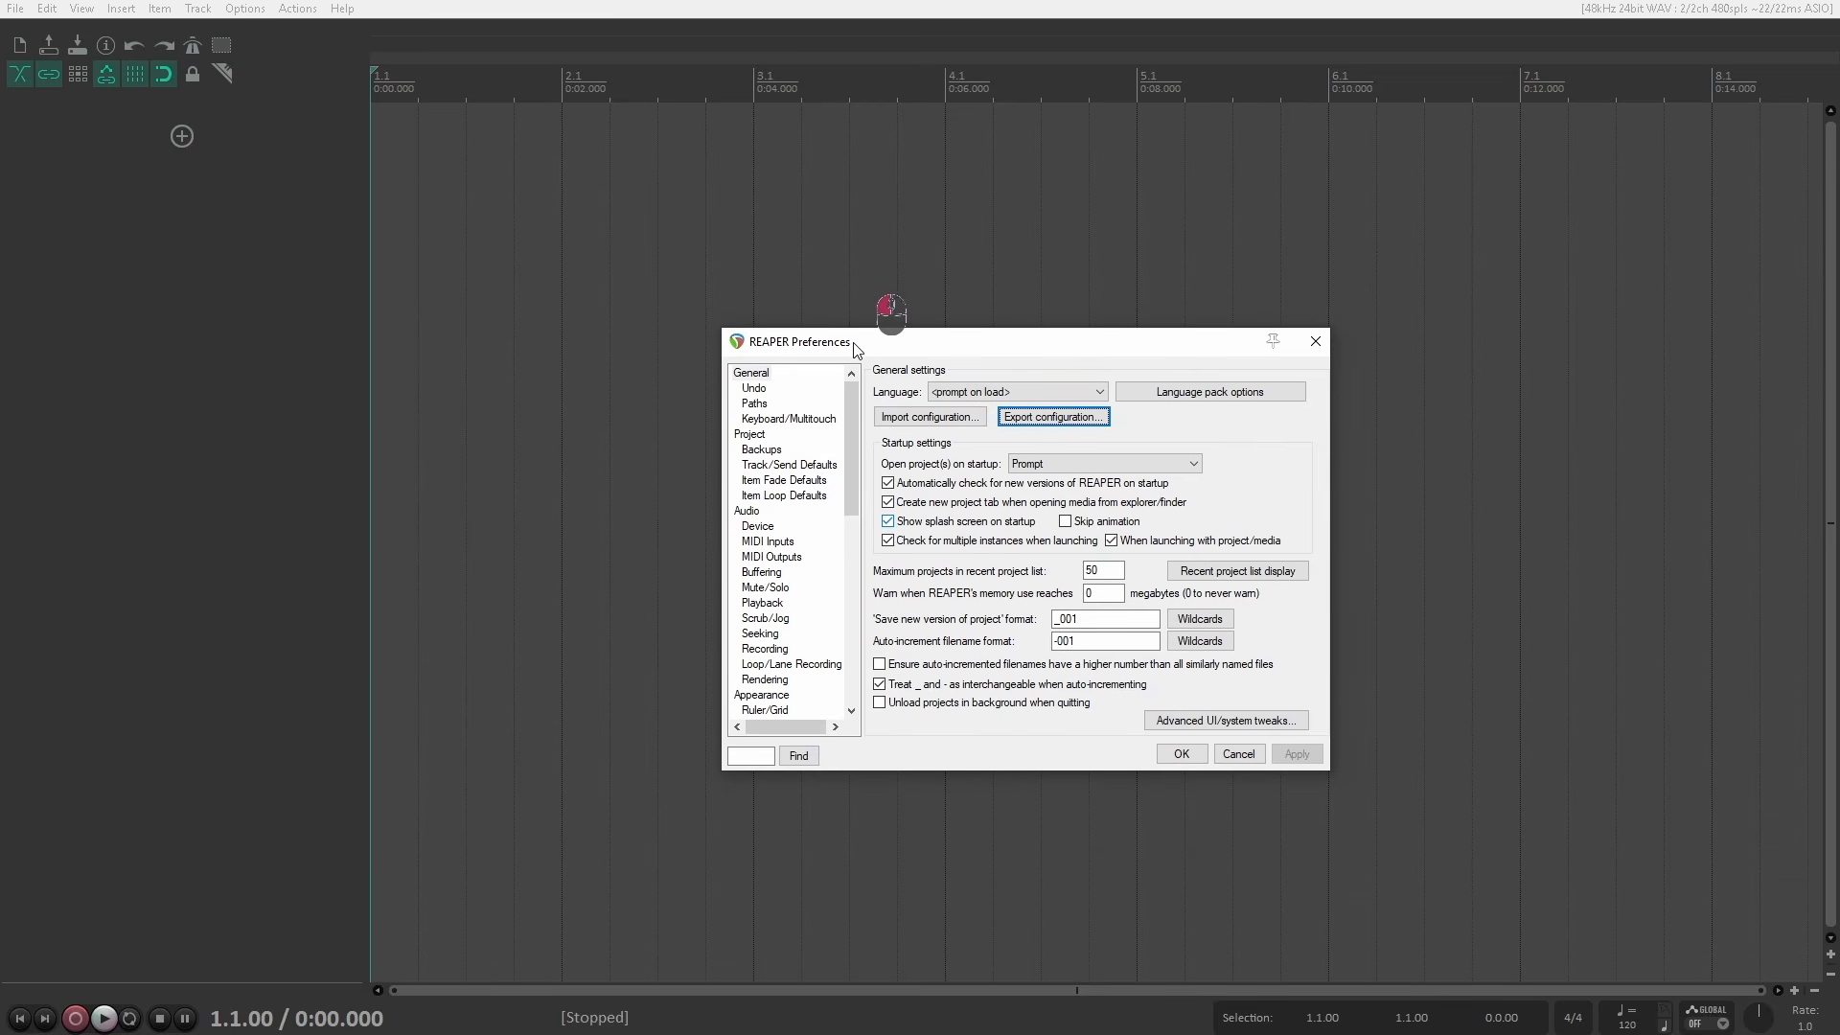
pyautogui.click(973, 420)
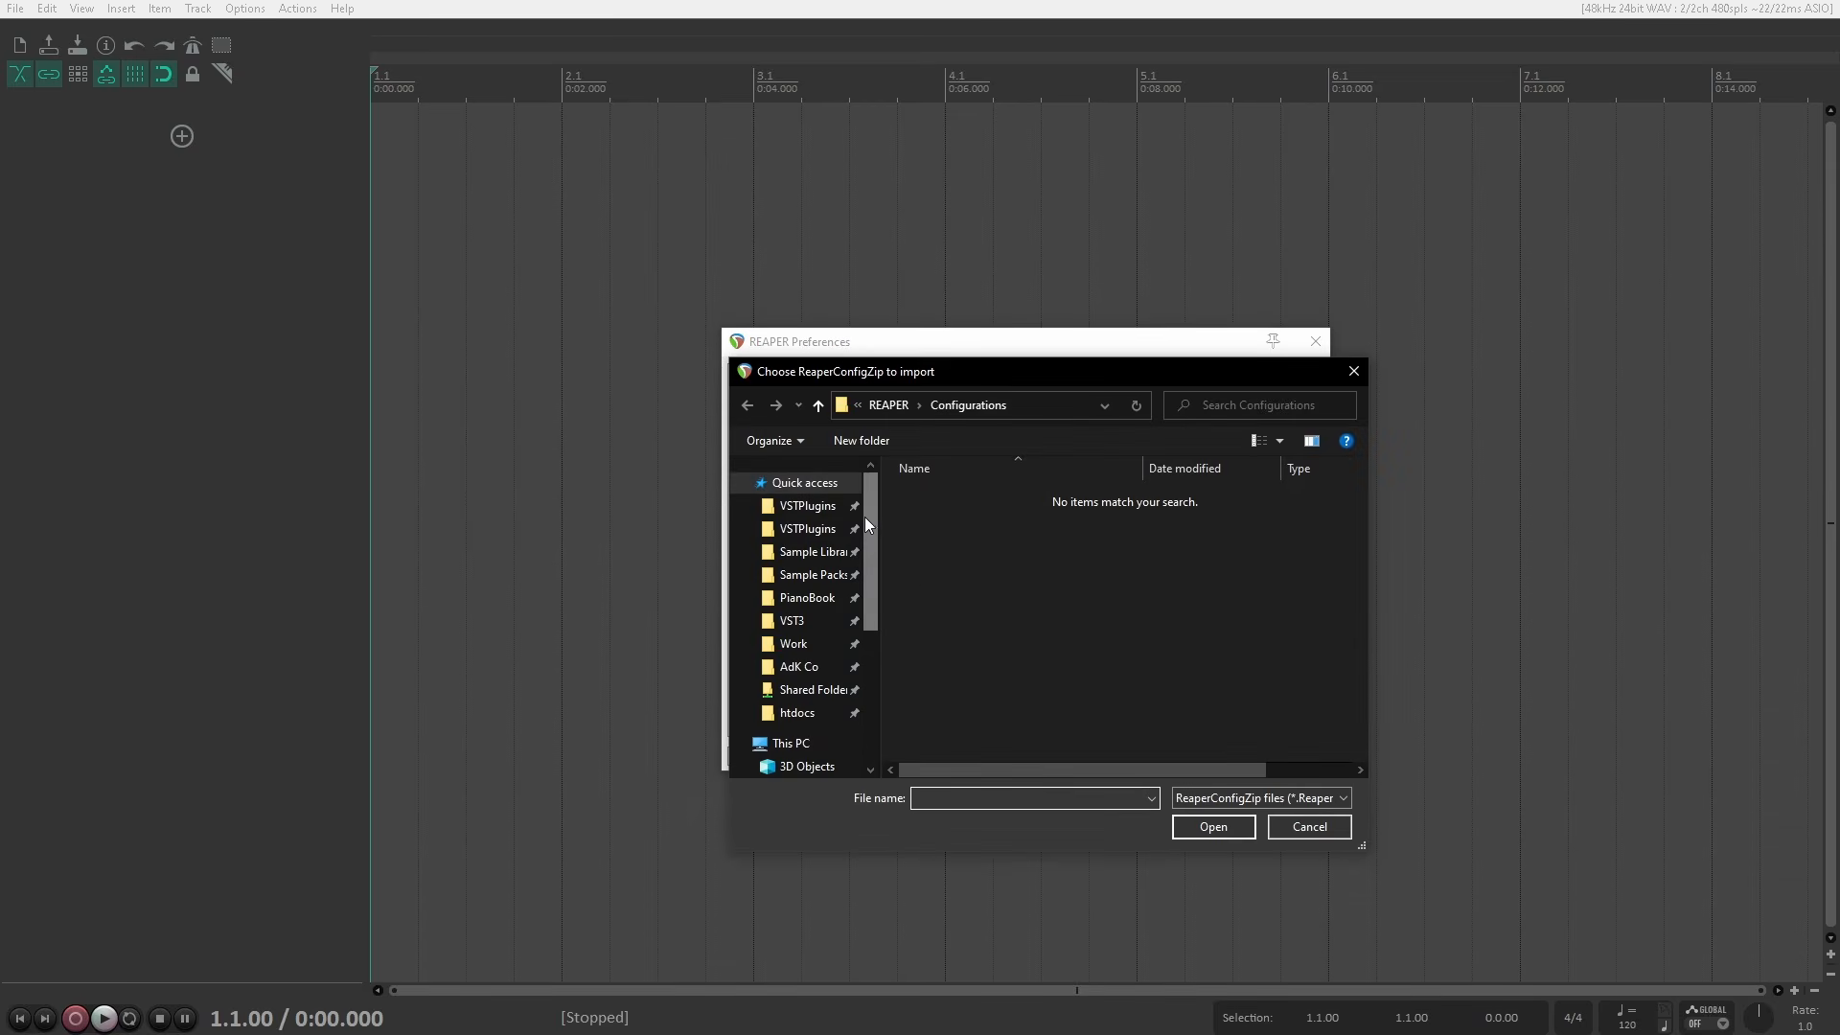
pyautogui.click(803, 740)
pyautogui.doubleClick(953, 587)
pyautogui.click(1016, 536)
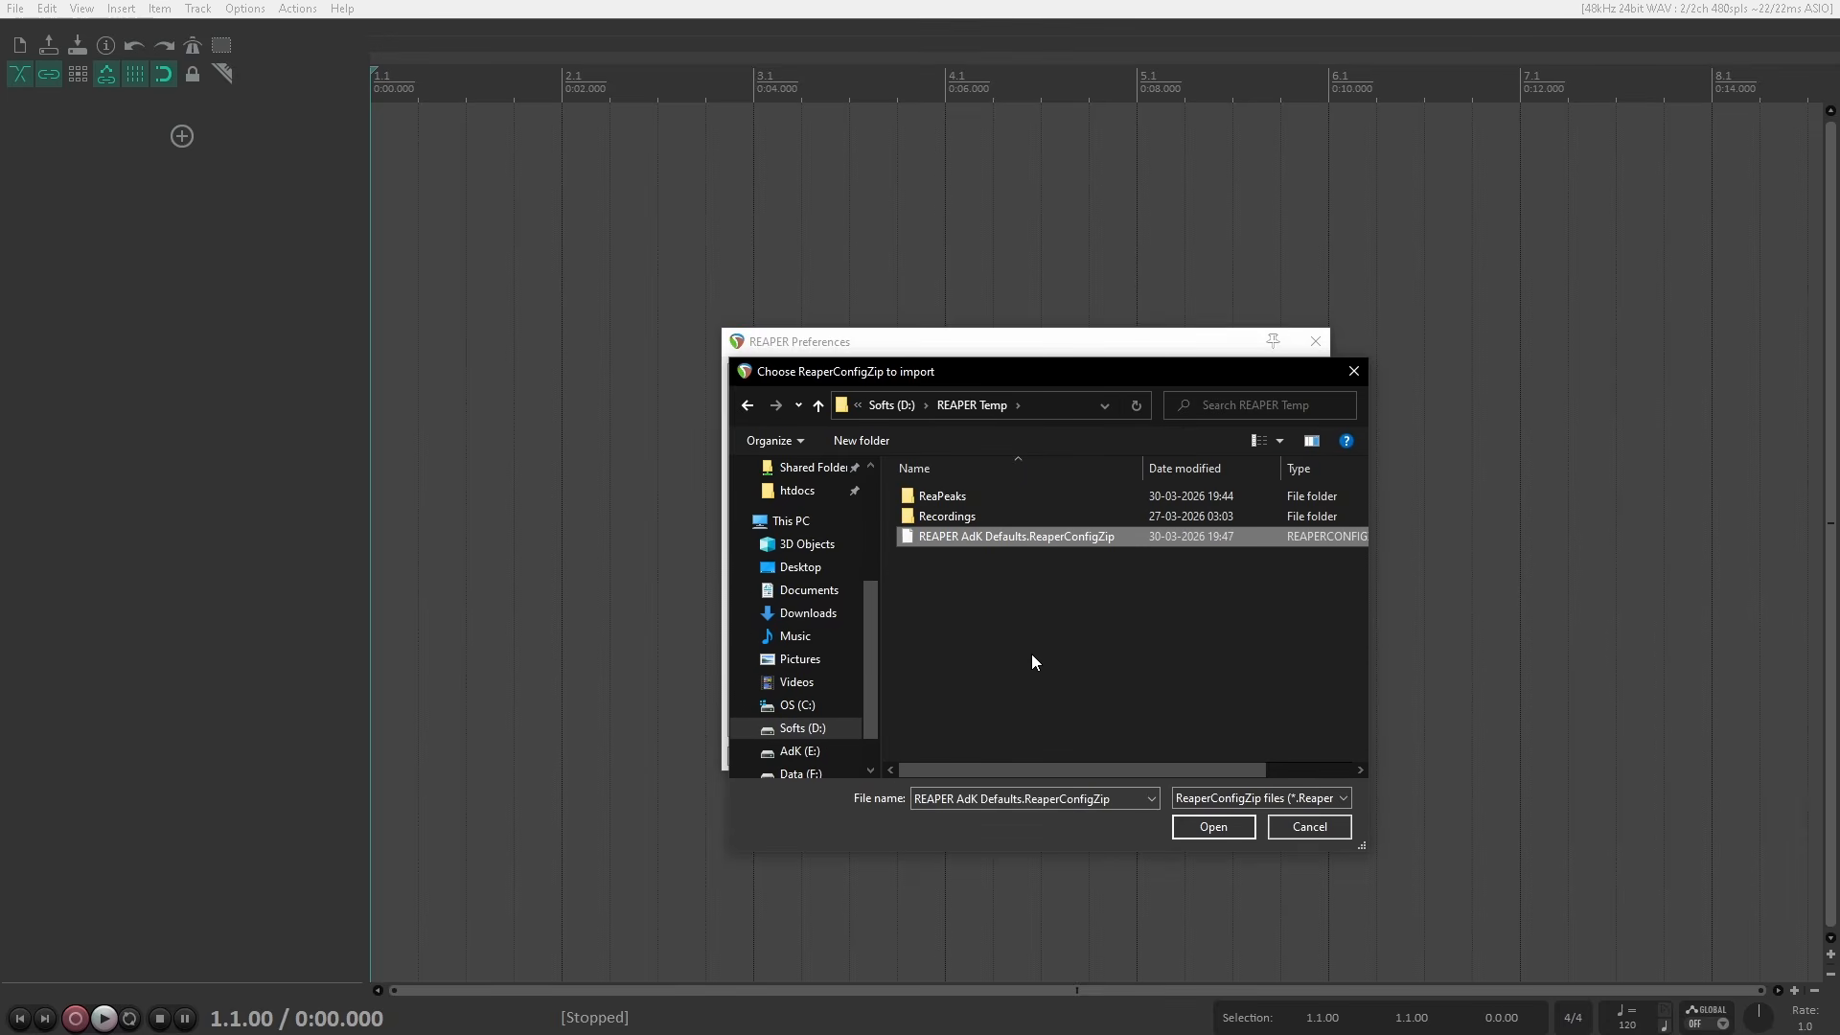
pyautogui.click(1213, 826)
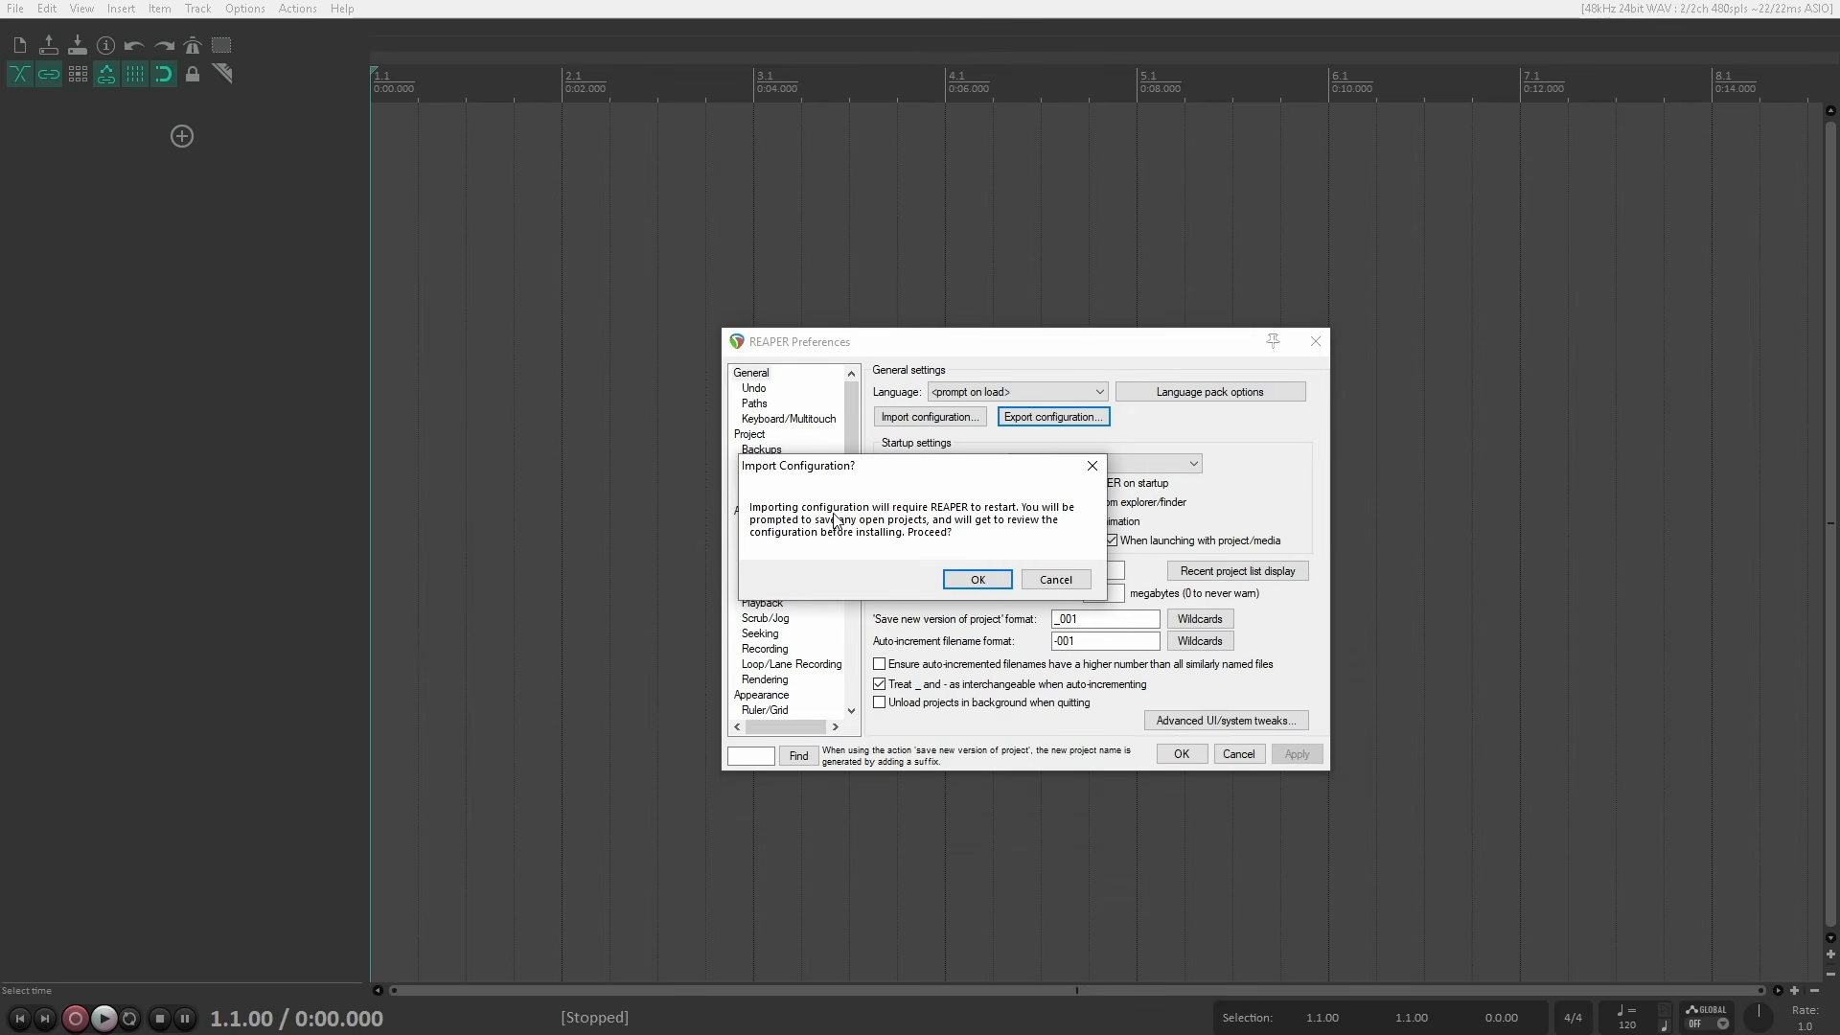
pyautogui.click(1003, 578)
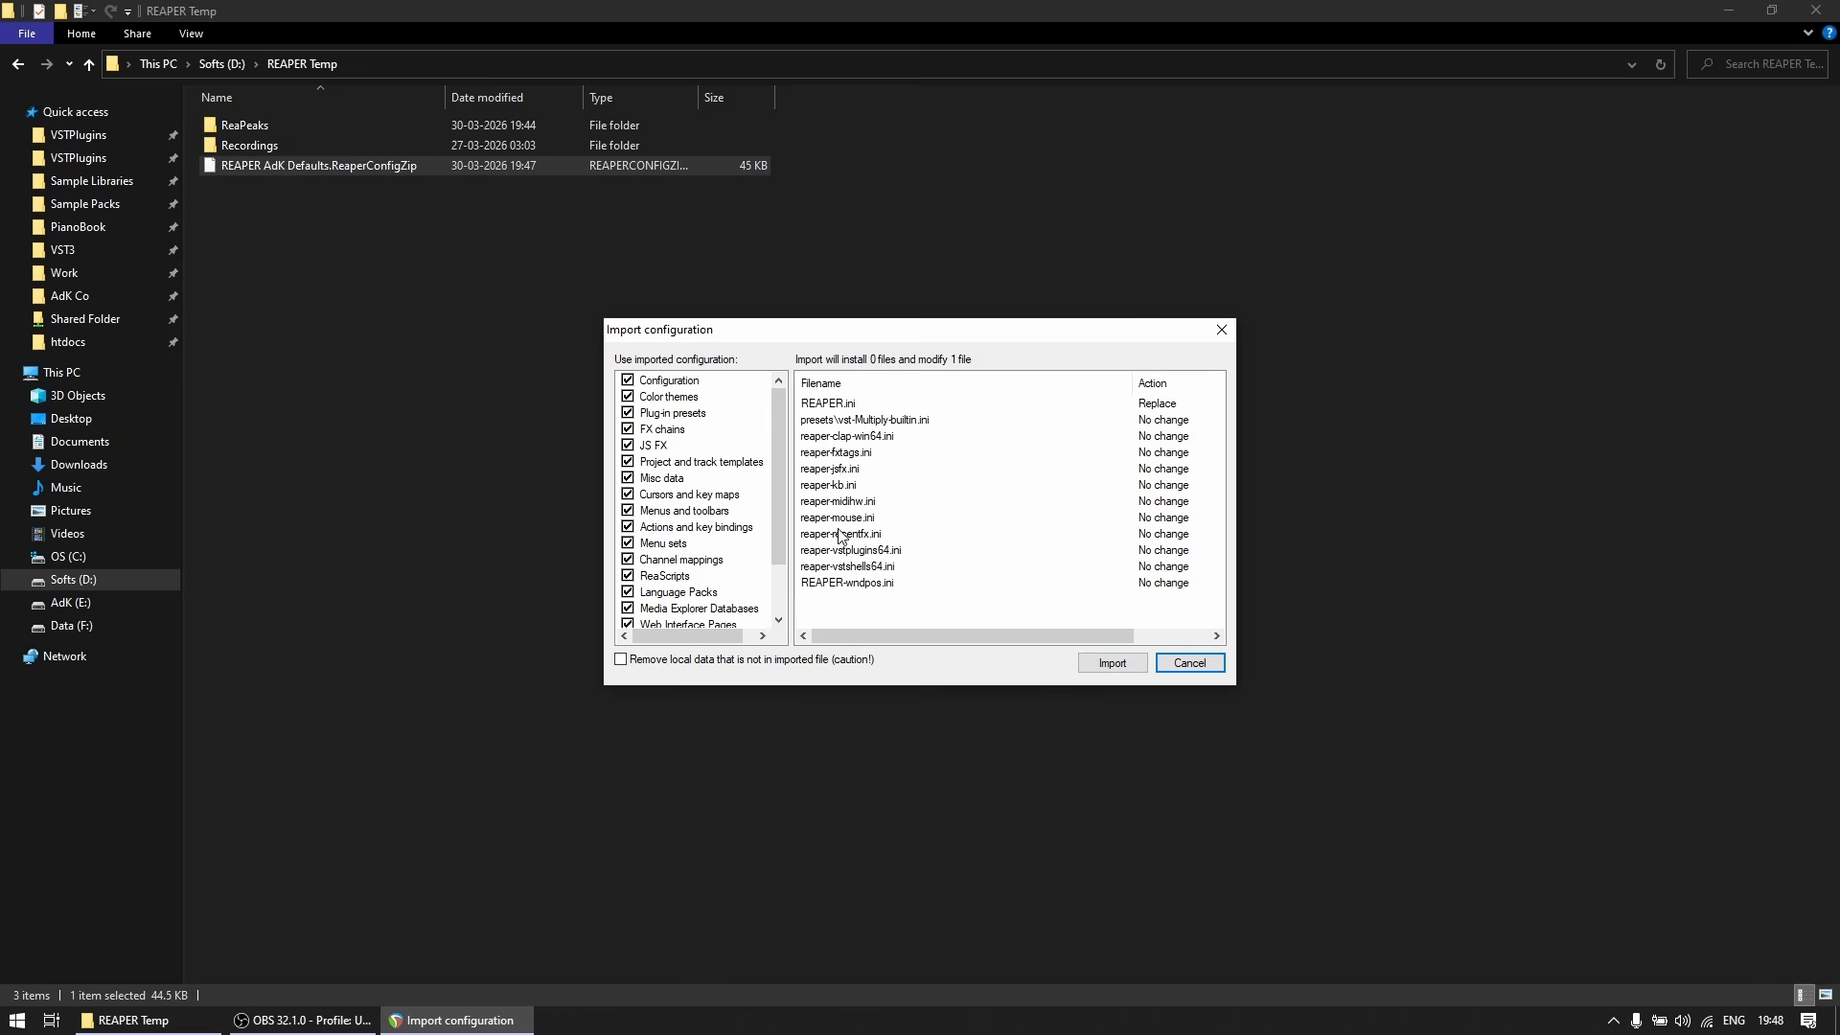
pyautogui.click(1116, 668)
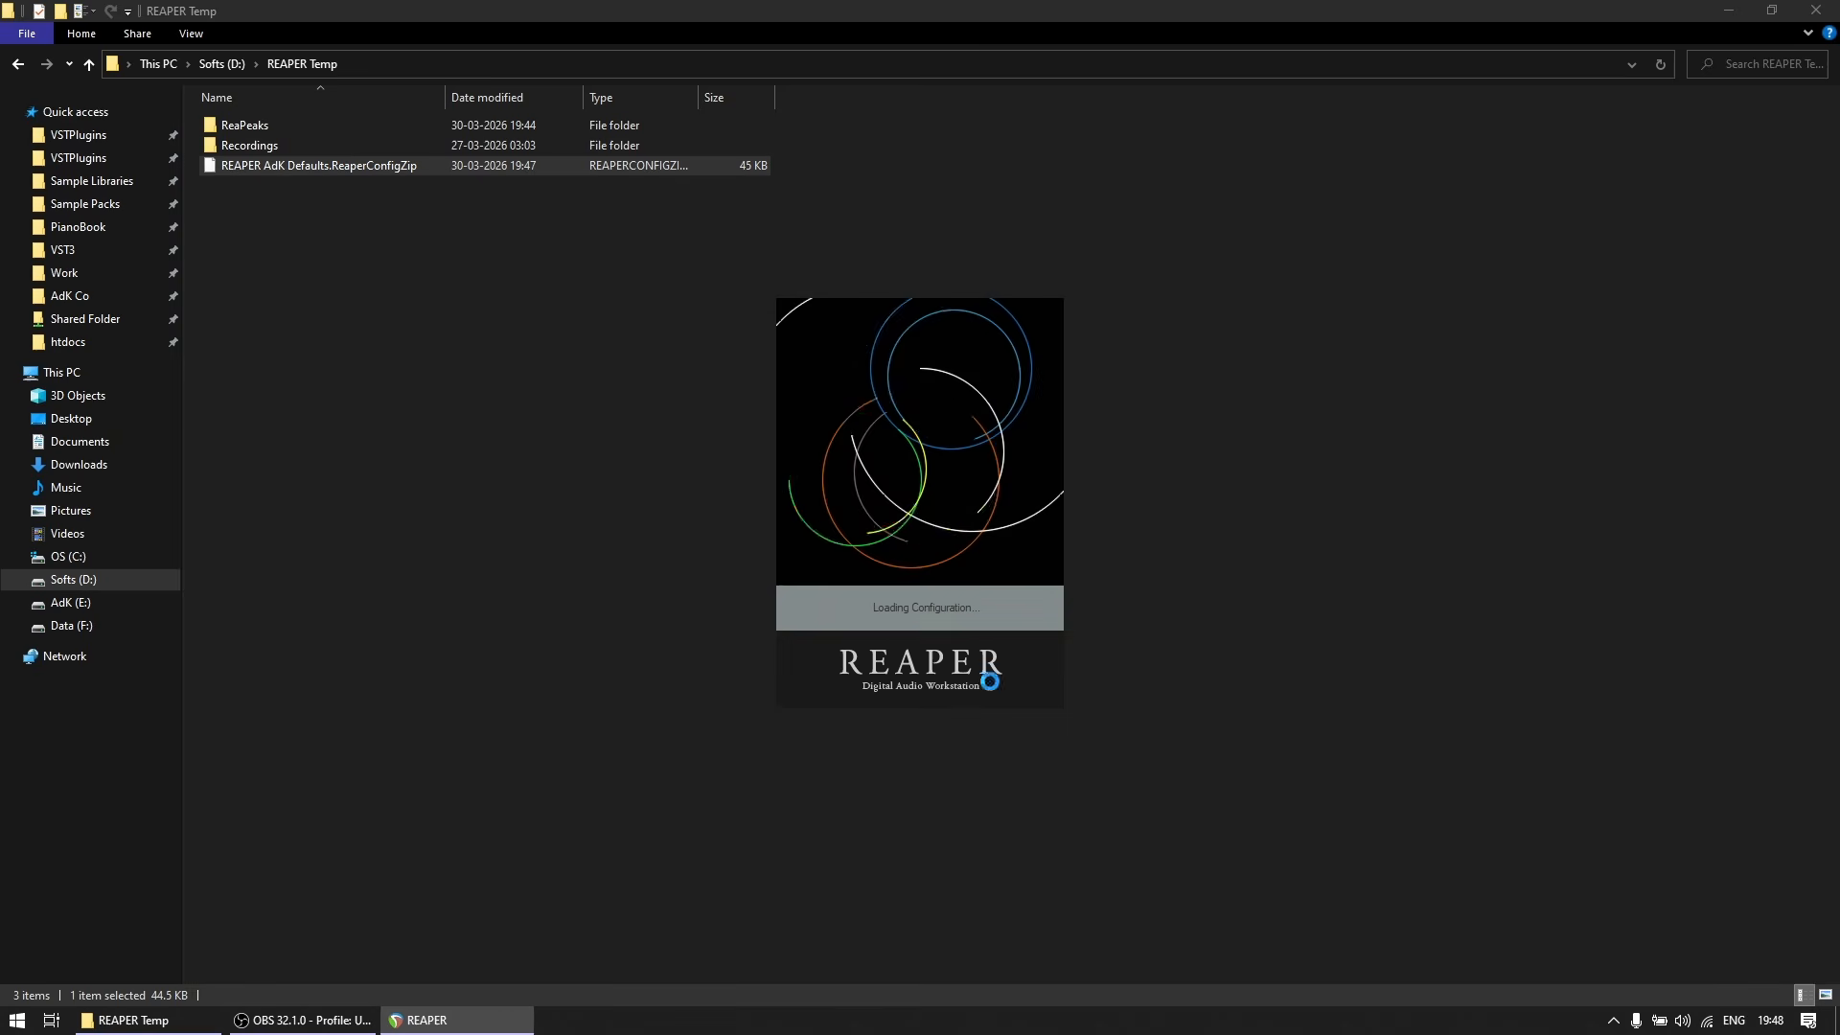